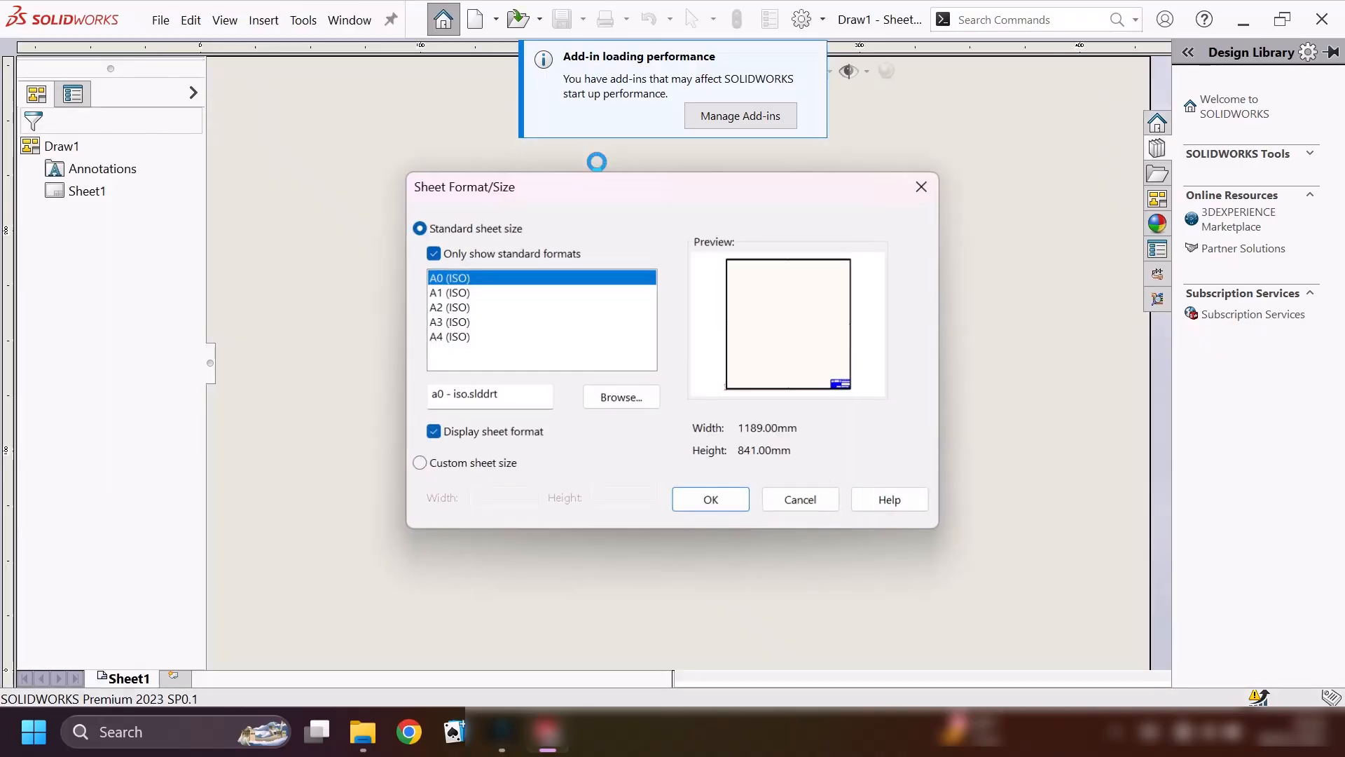
Give the new drawing a custom sheet size 297 mm wide and 210 mm high.
click(441, 339)
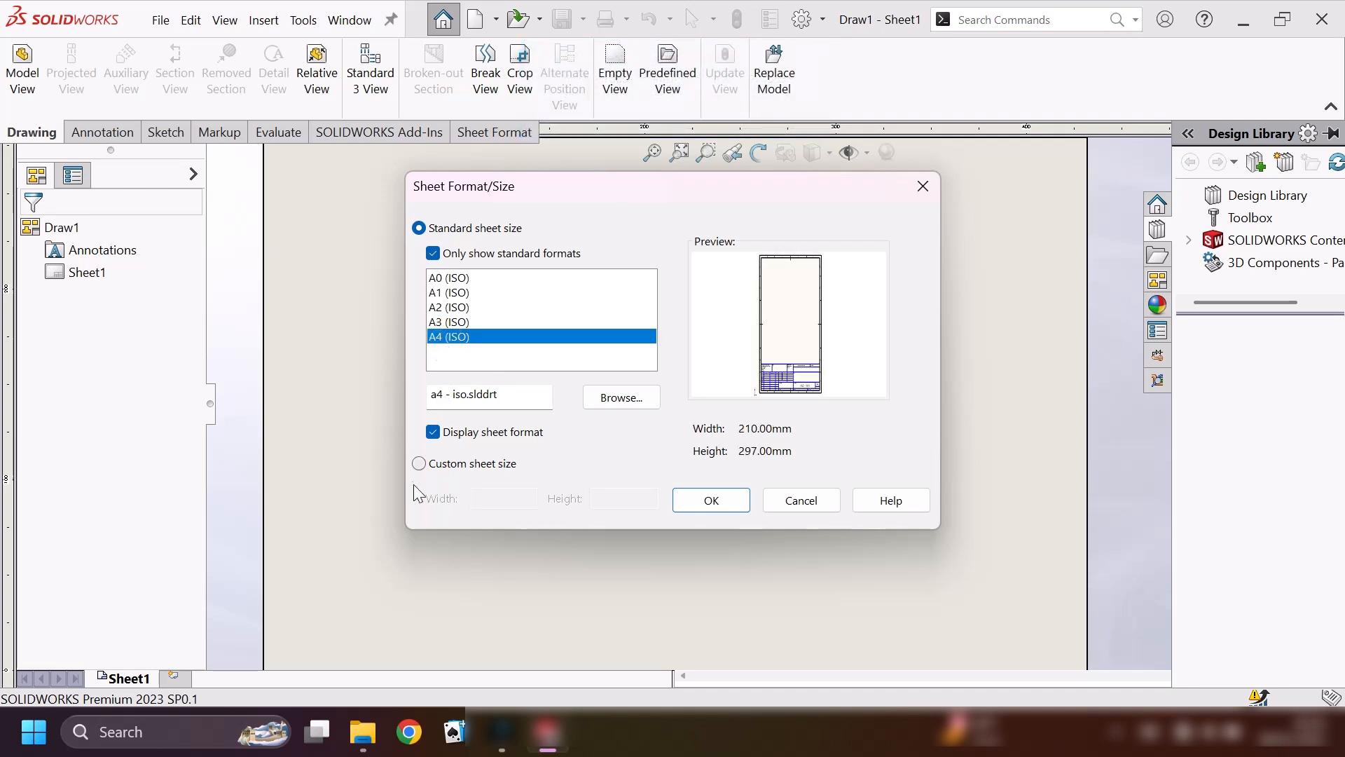
click(414, 464)
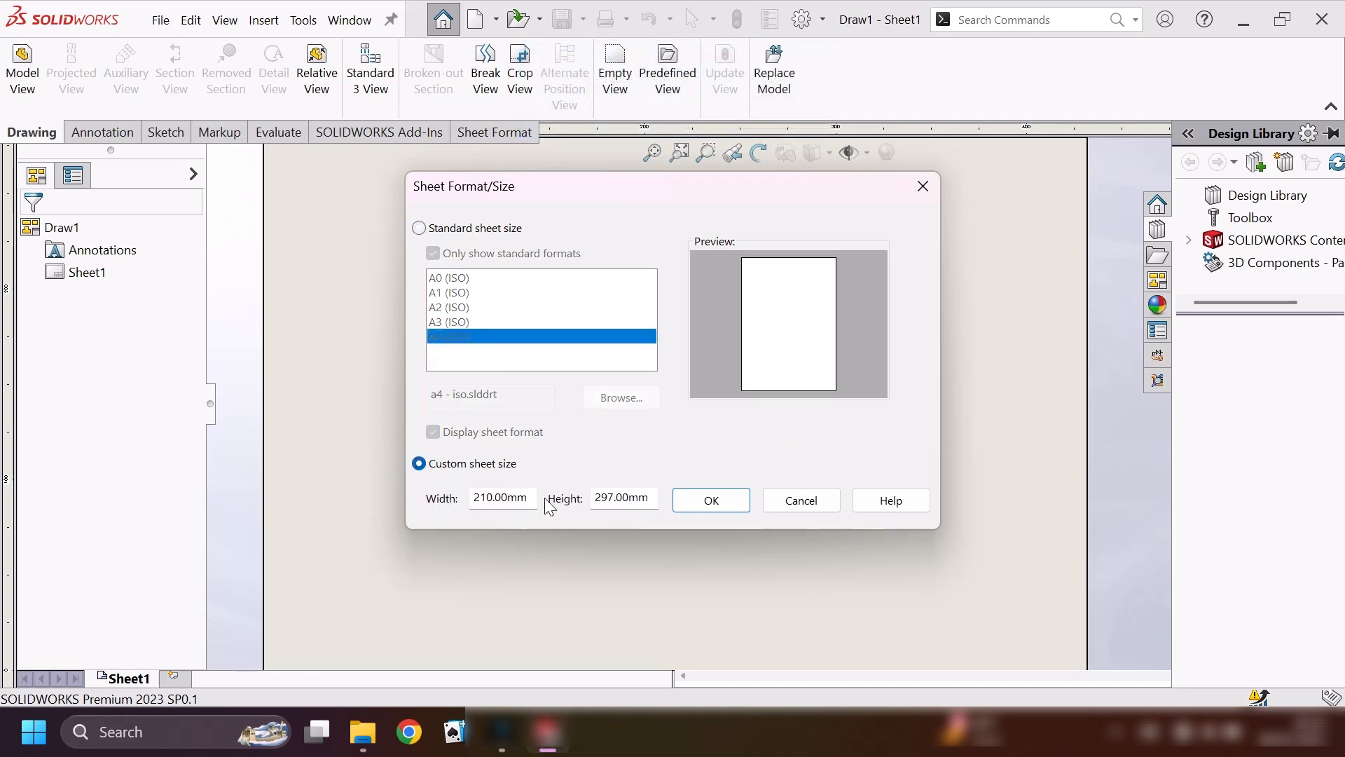
double_click(526, 497)
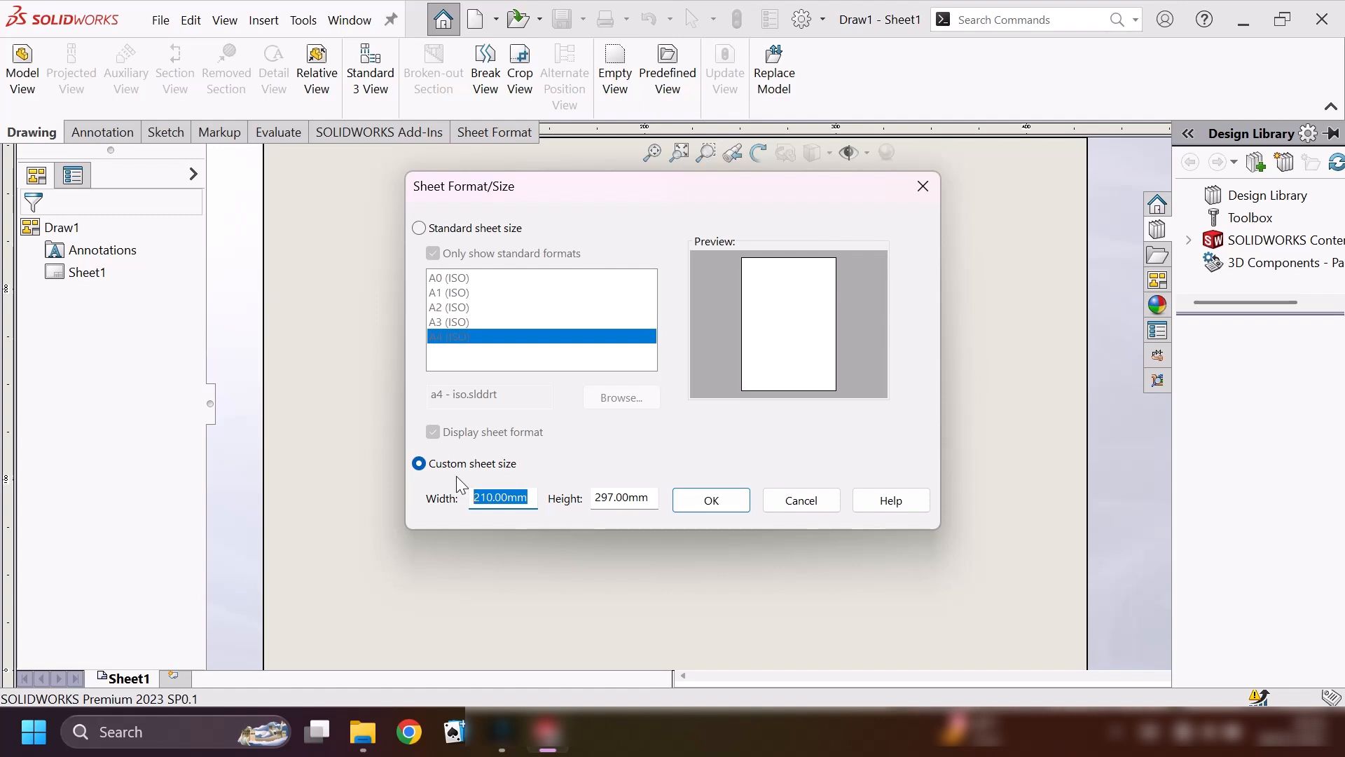
text(297)
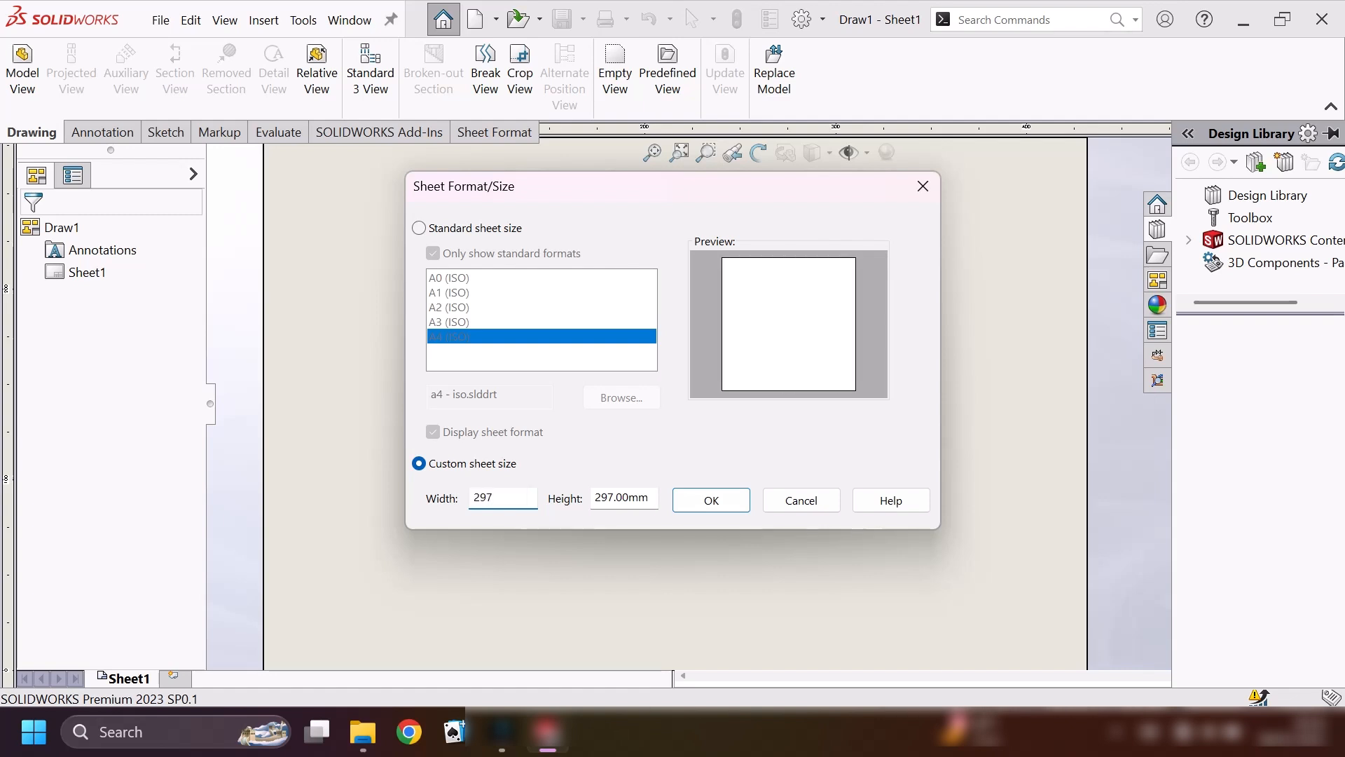
double_click(642, 496)
text(210)
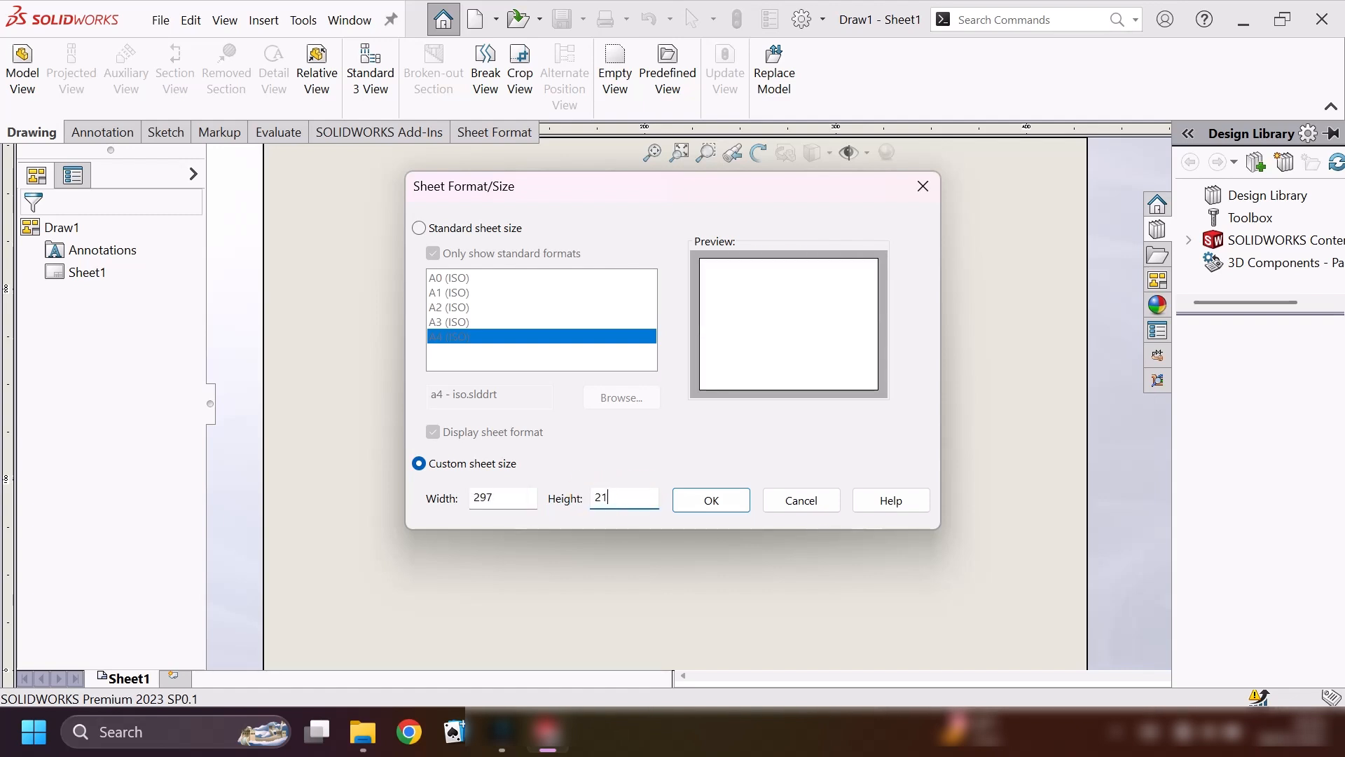
click(711, 500)
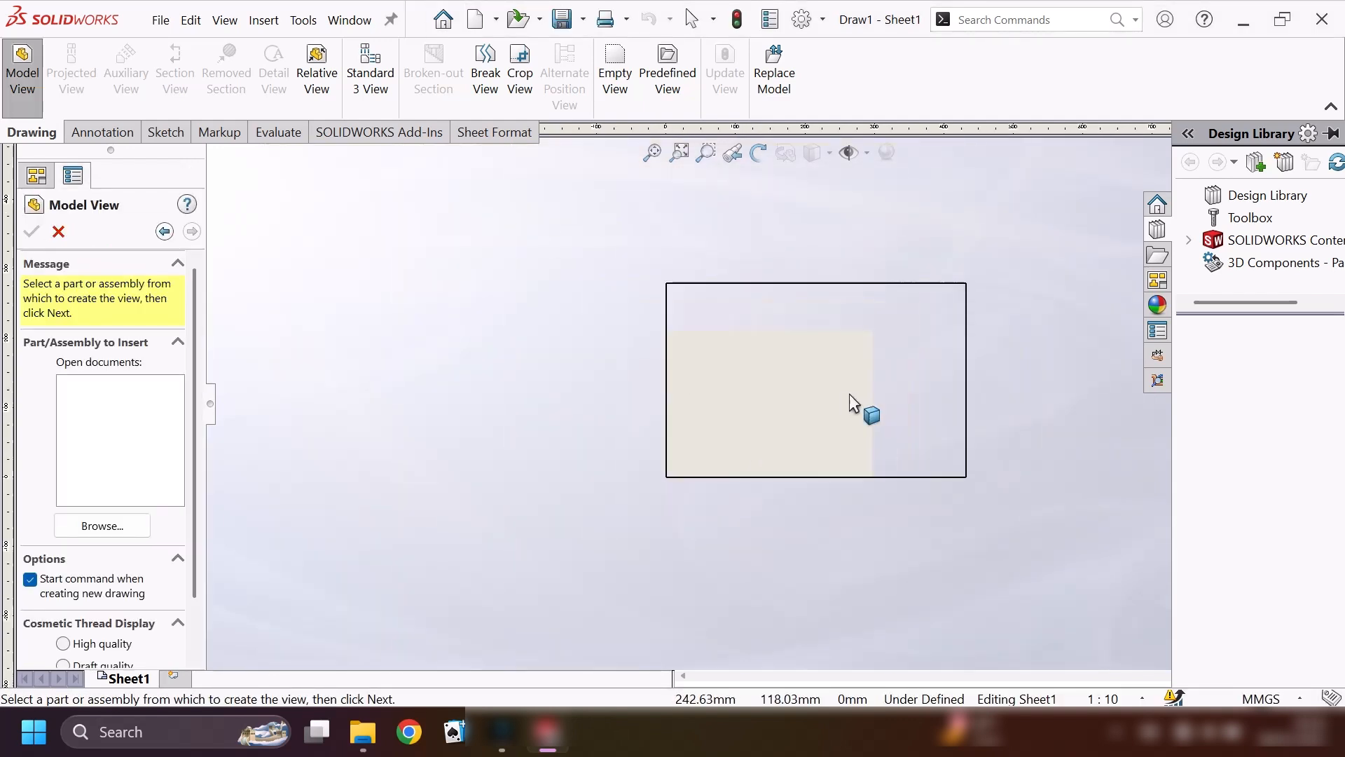
Edit the sheet format and sketch a corner rectangle along the sheet's outline, about 296 by 209 mm.
click(490, 134)
click(15, 84)
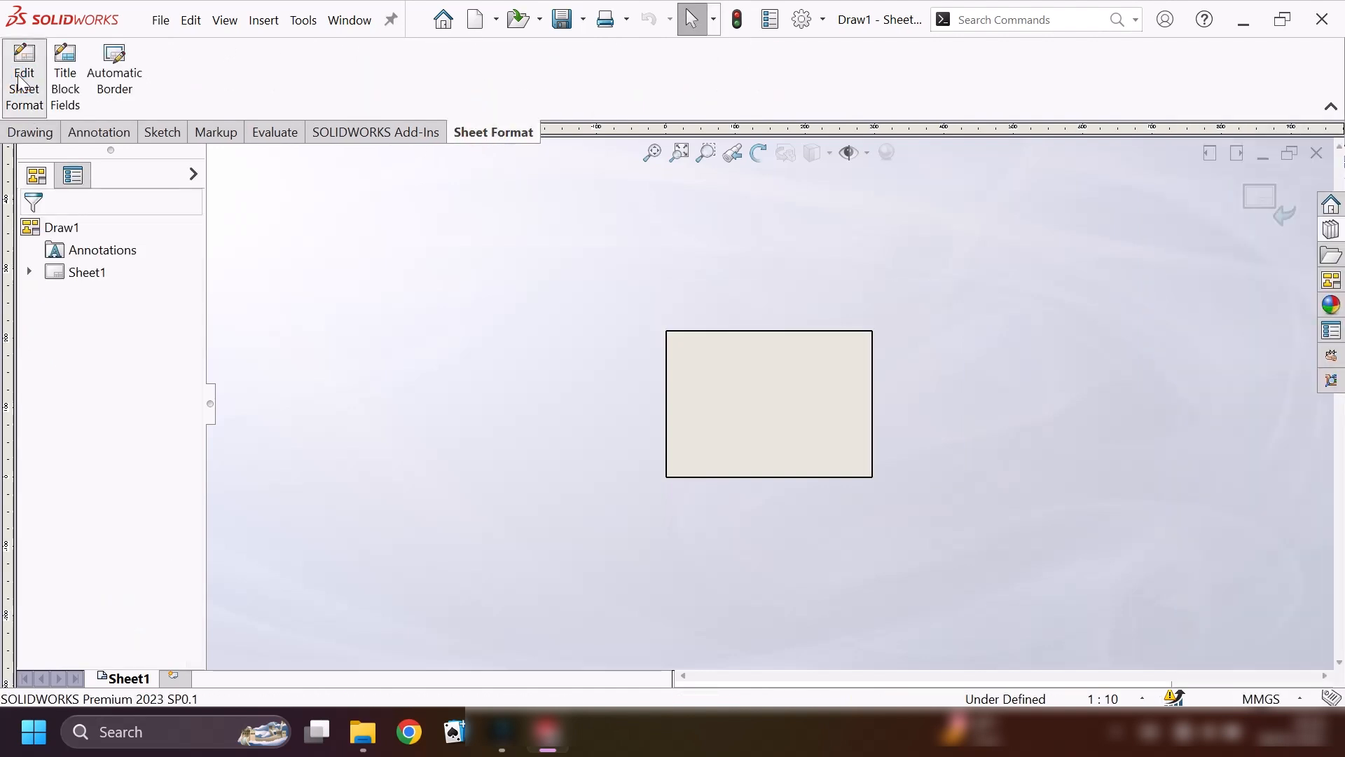
click(156, 135)
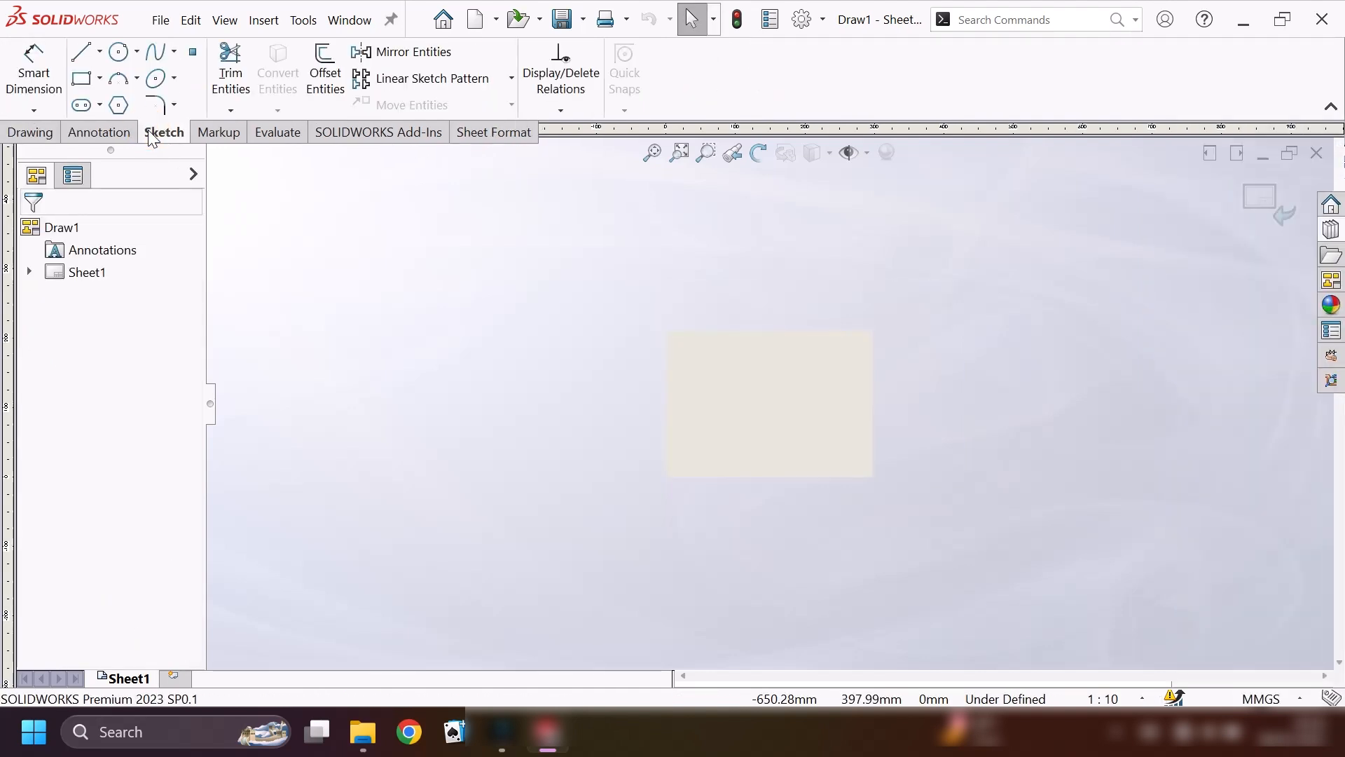
click(99, 77)
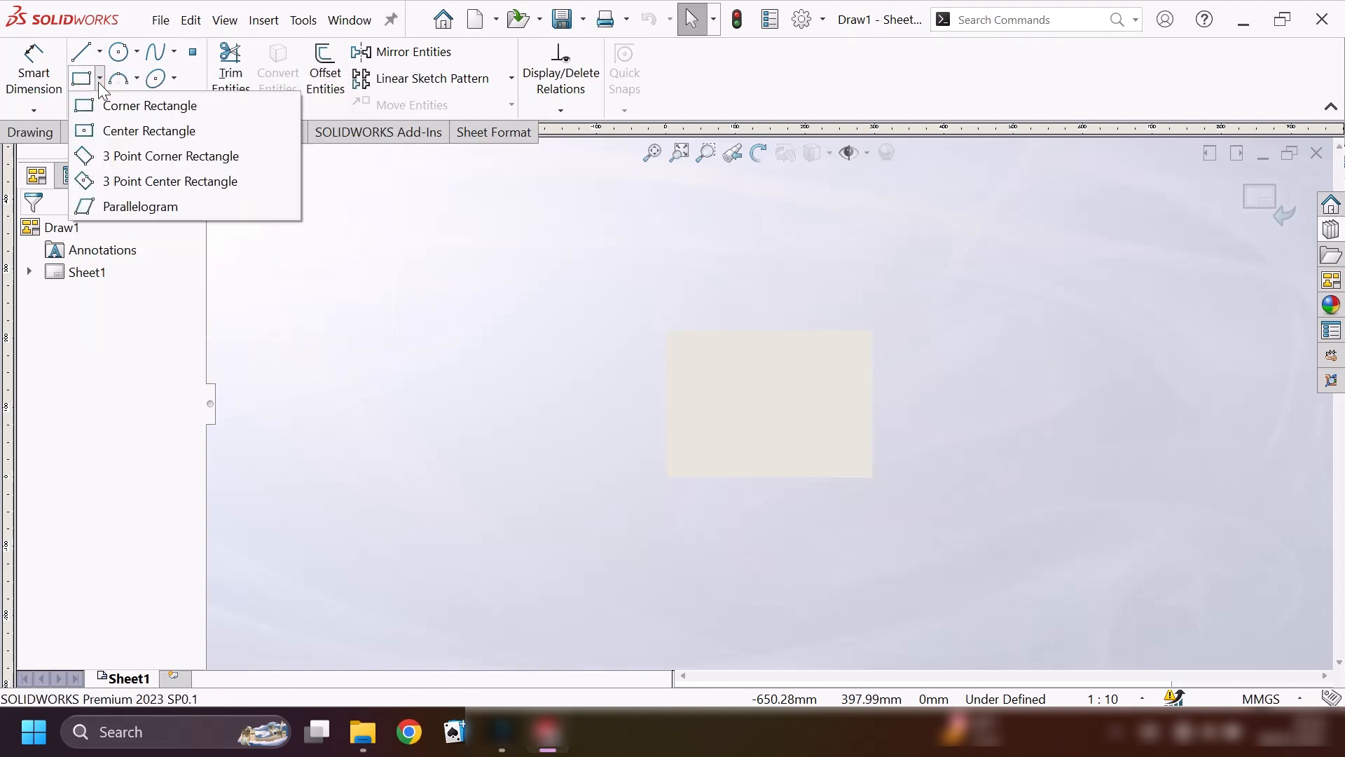
click(119, 105)
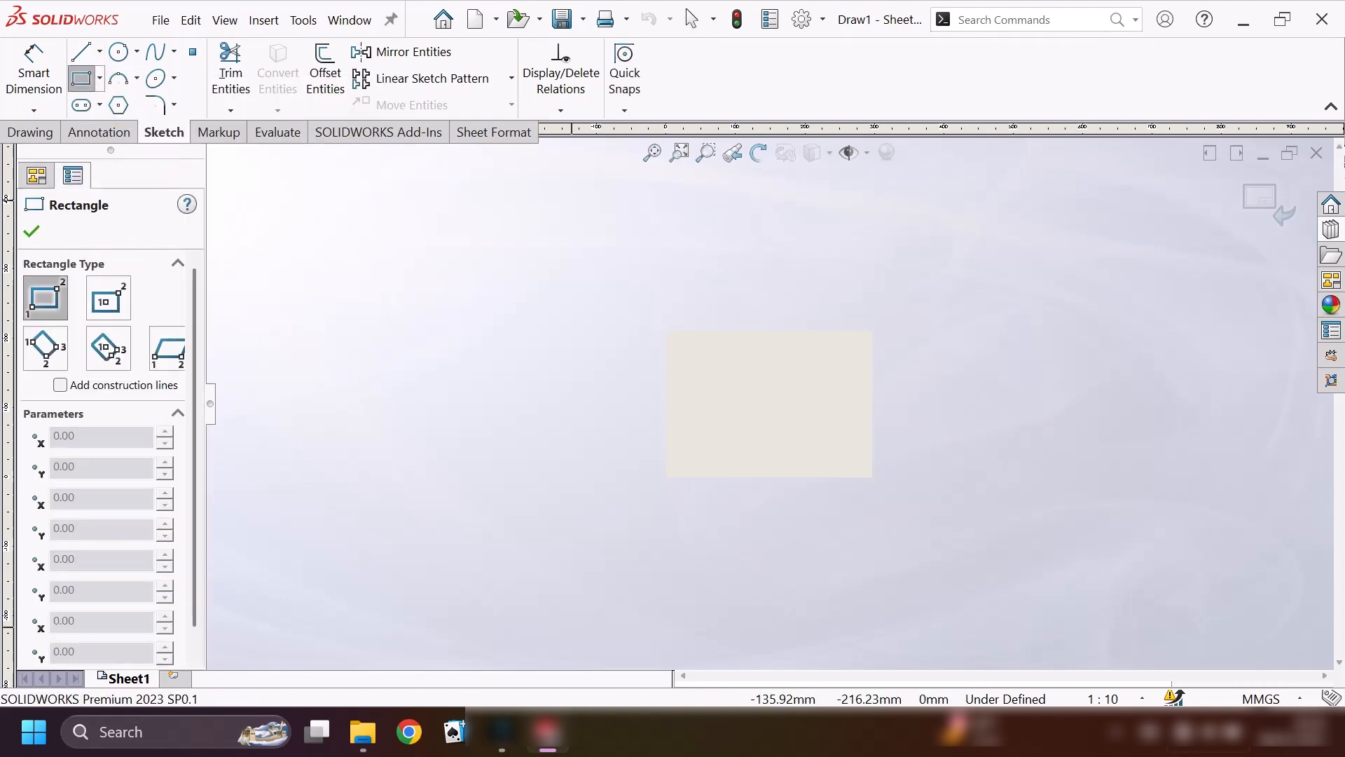
scroll(673, 498, down, 5)
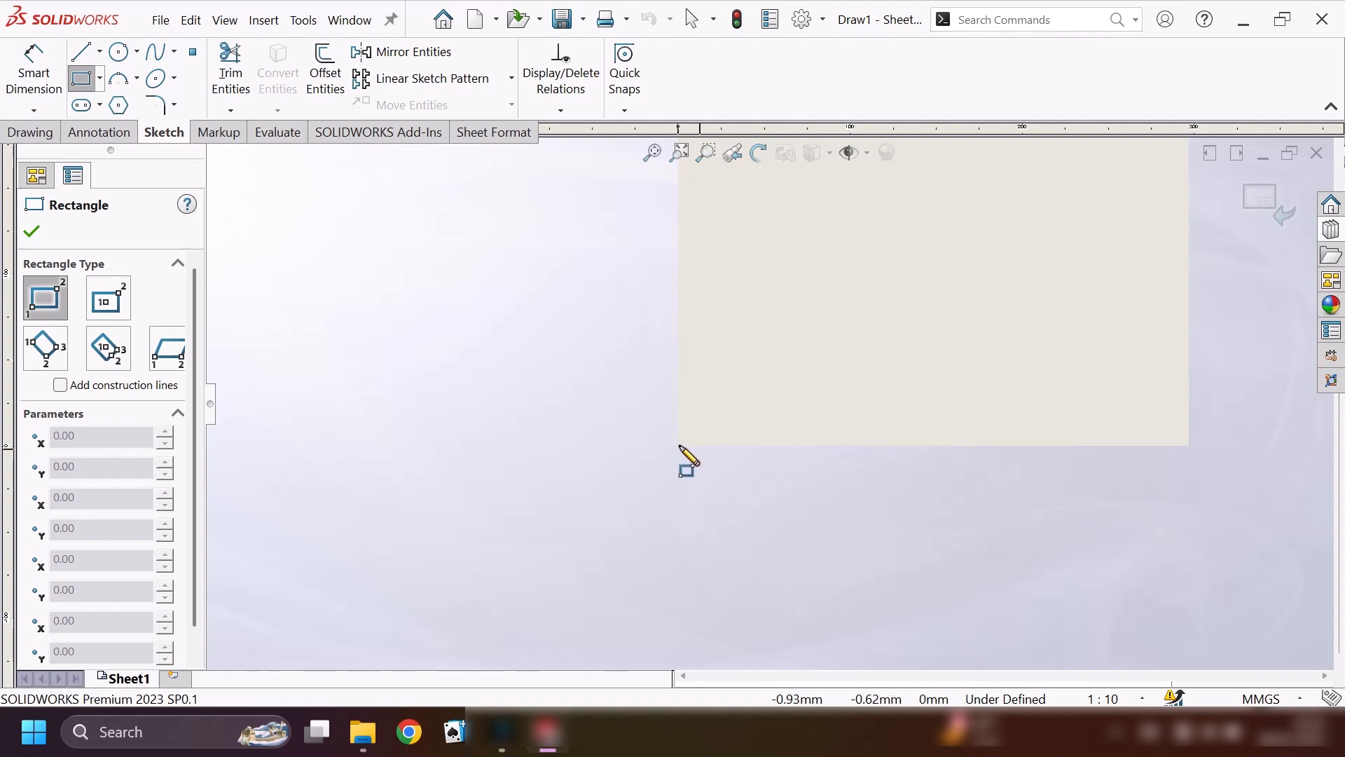
click(680, 444)
scroll(986, 268, up, 4)
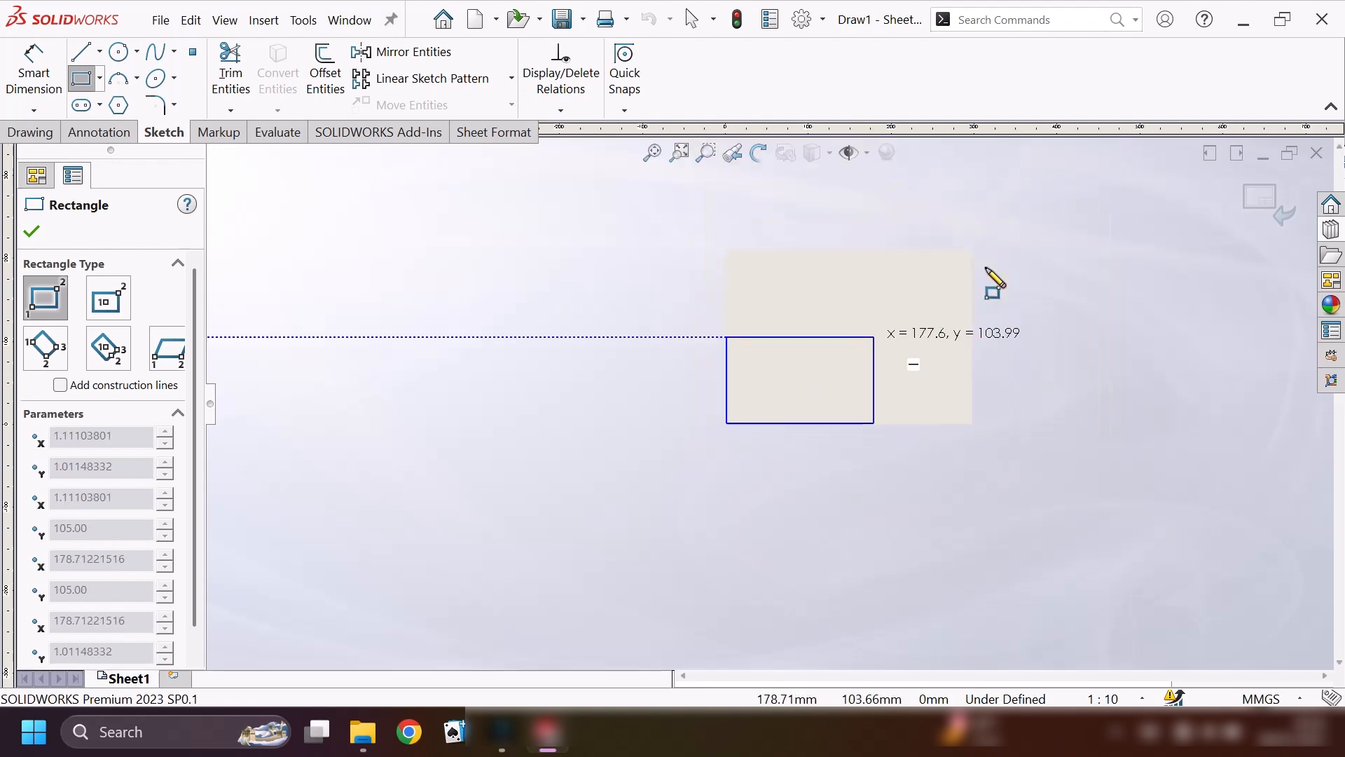
scroll(919, 275, down, 3)
scroll(903, 301, down, 1)
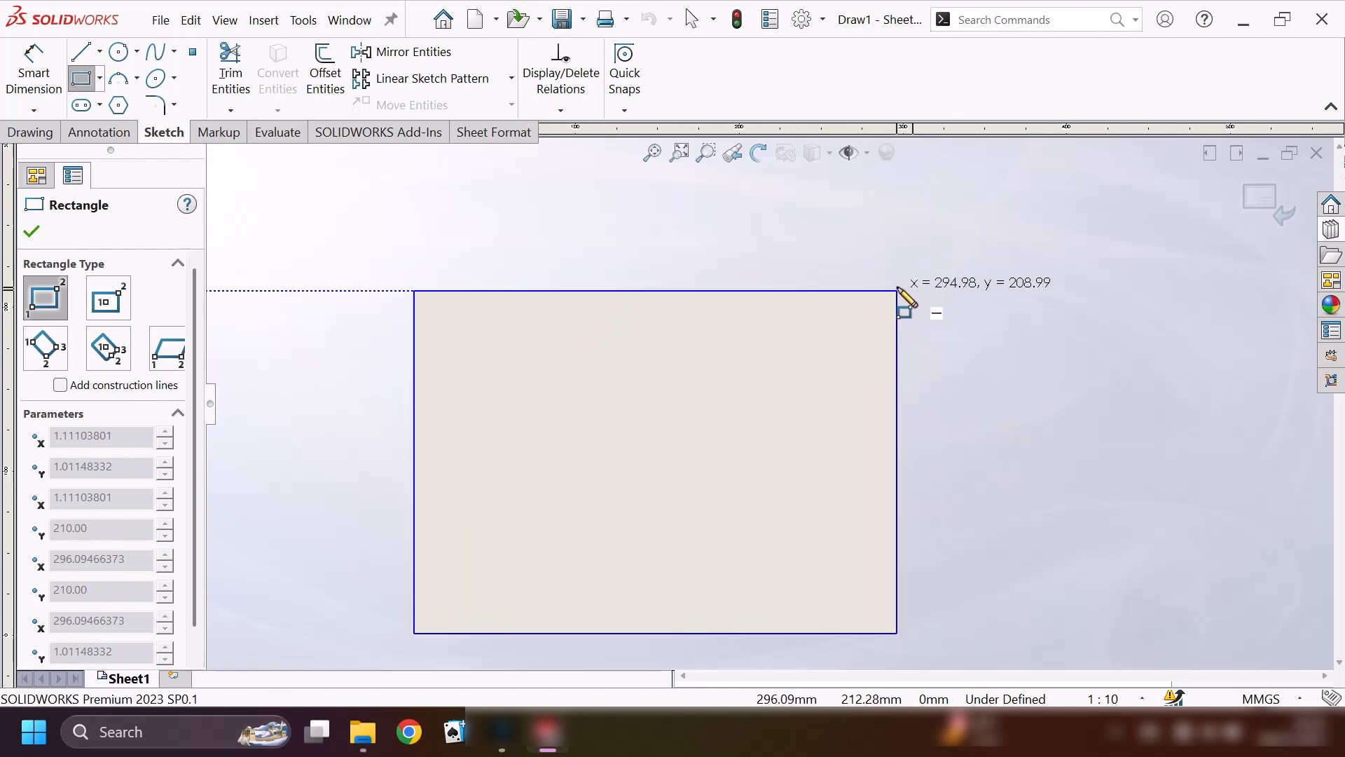
click(905, 298)
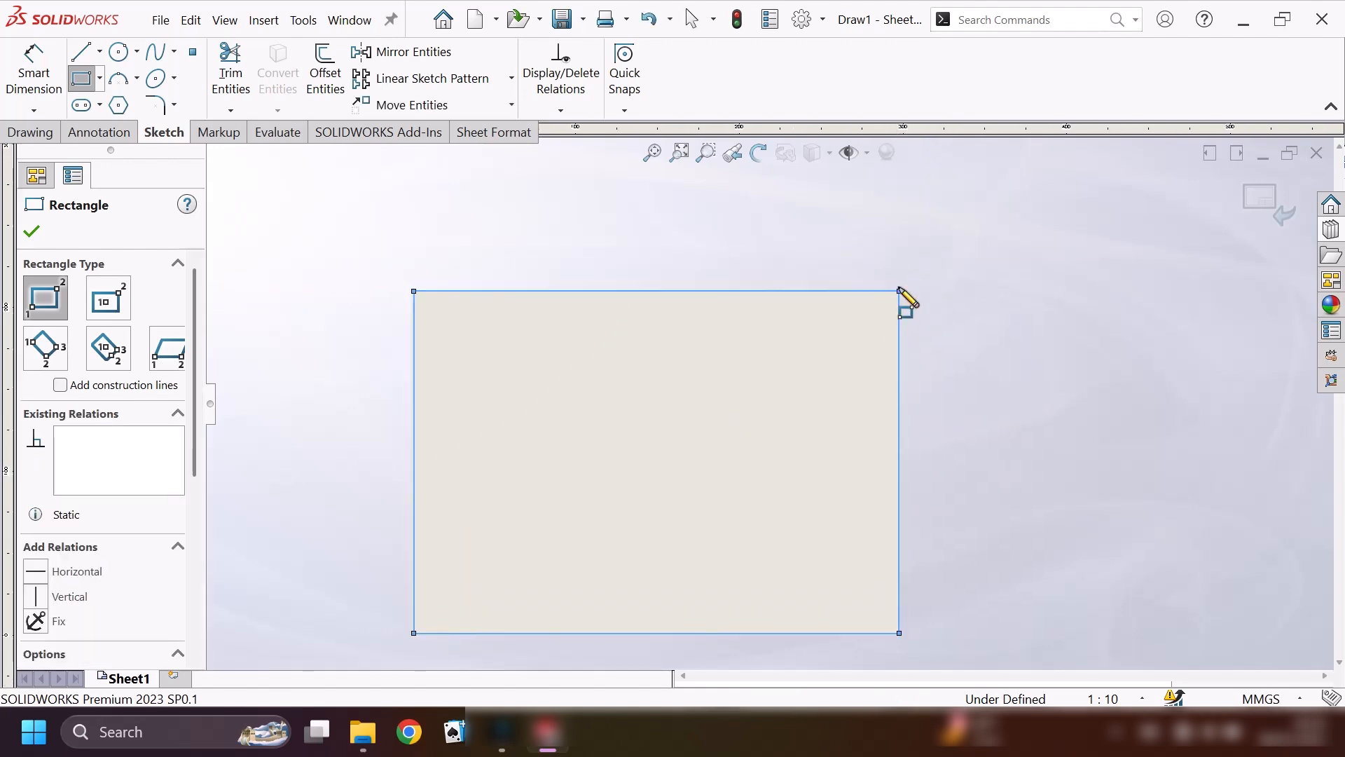
key(Escape)
Dimension the border rectangle to 297 mm wide and 210 mm high.
click(21, 45)
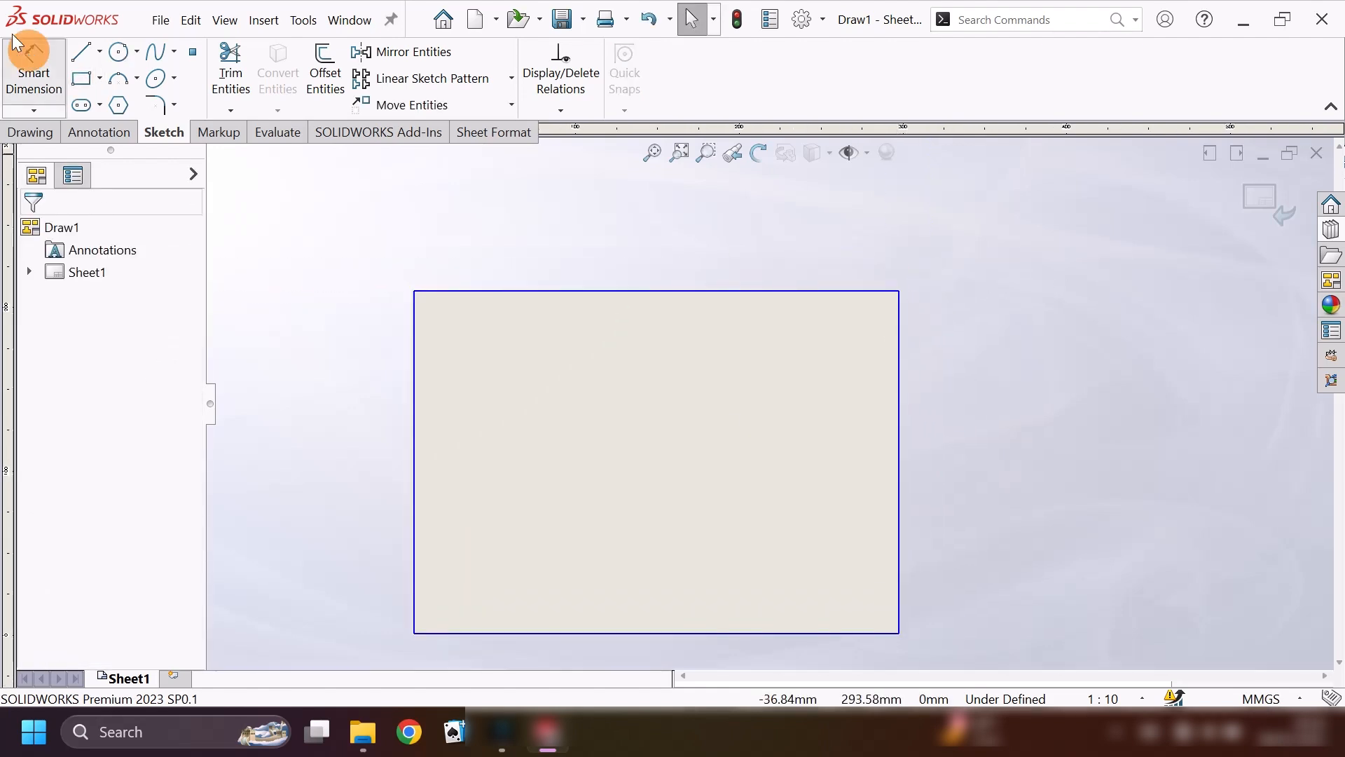
click(518, 291)
click(592, 219)
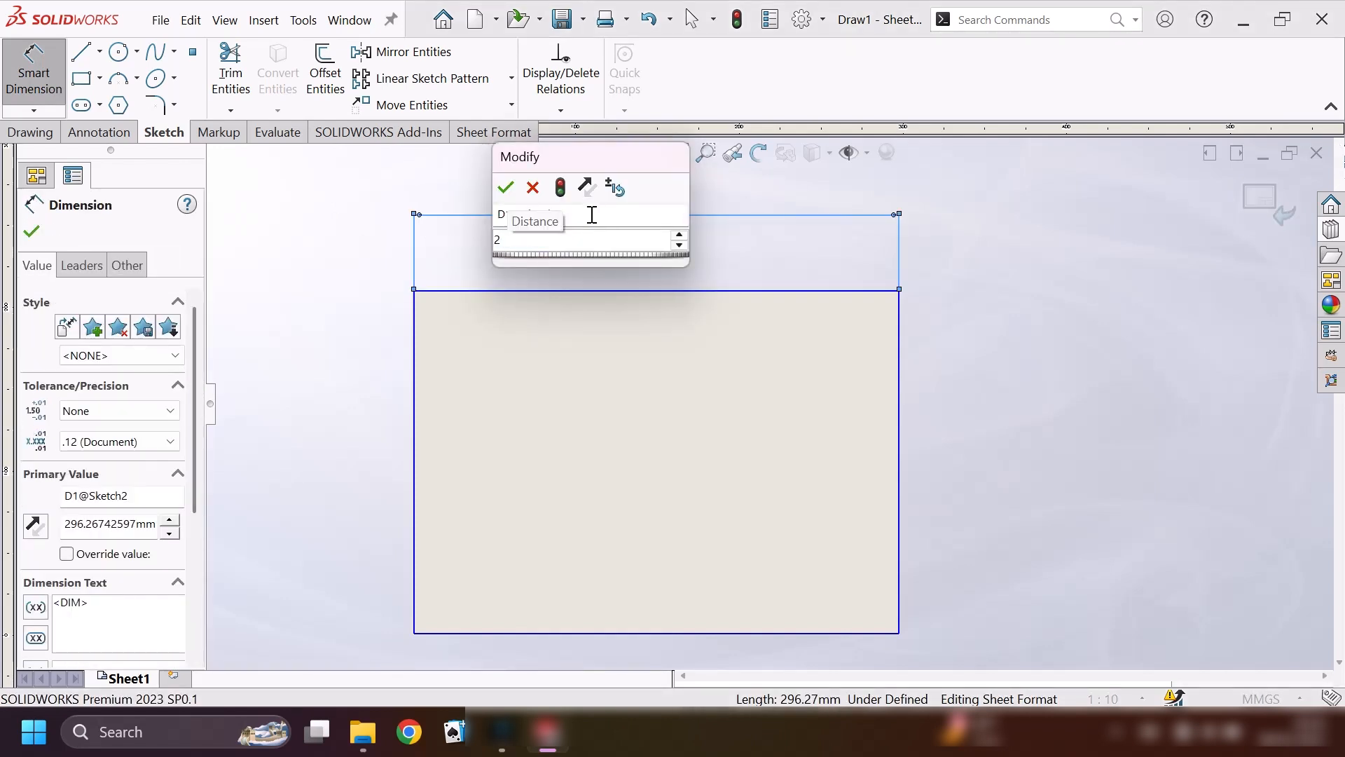
key(Return)
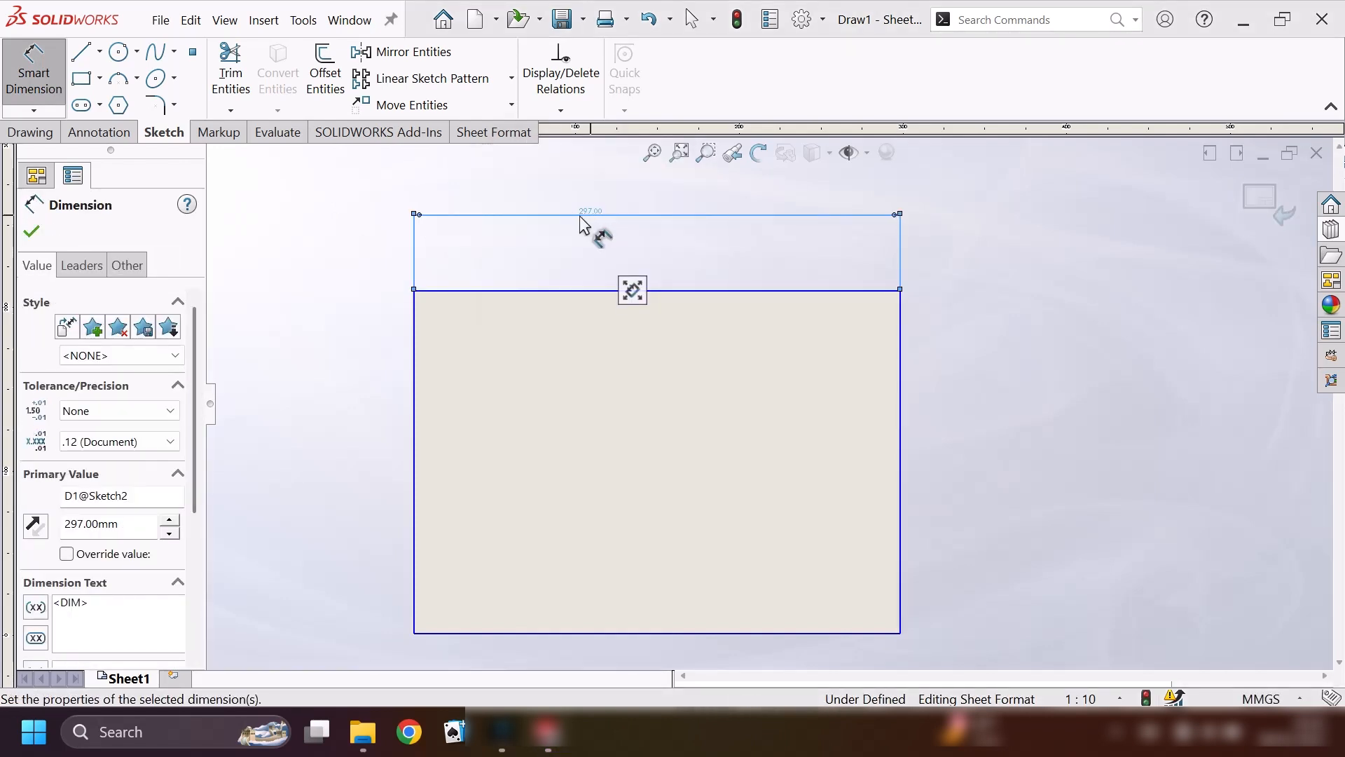
click(902, 372)
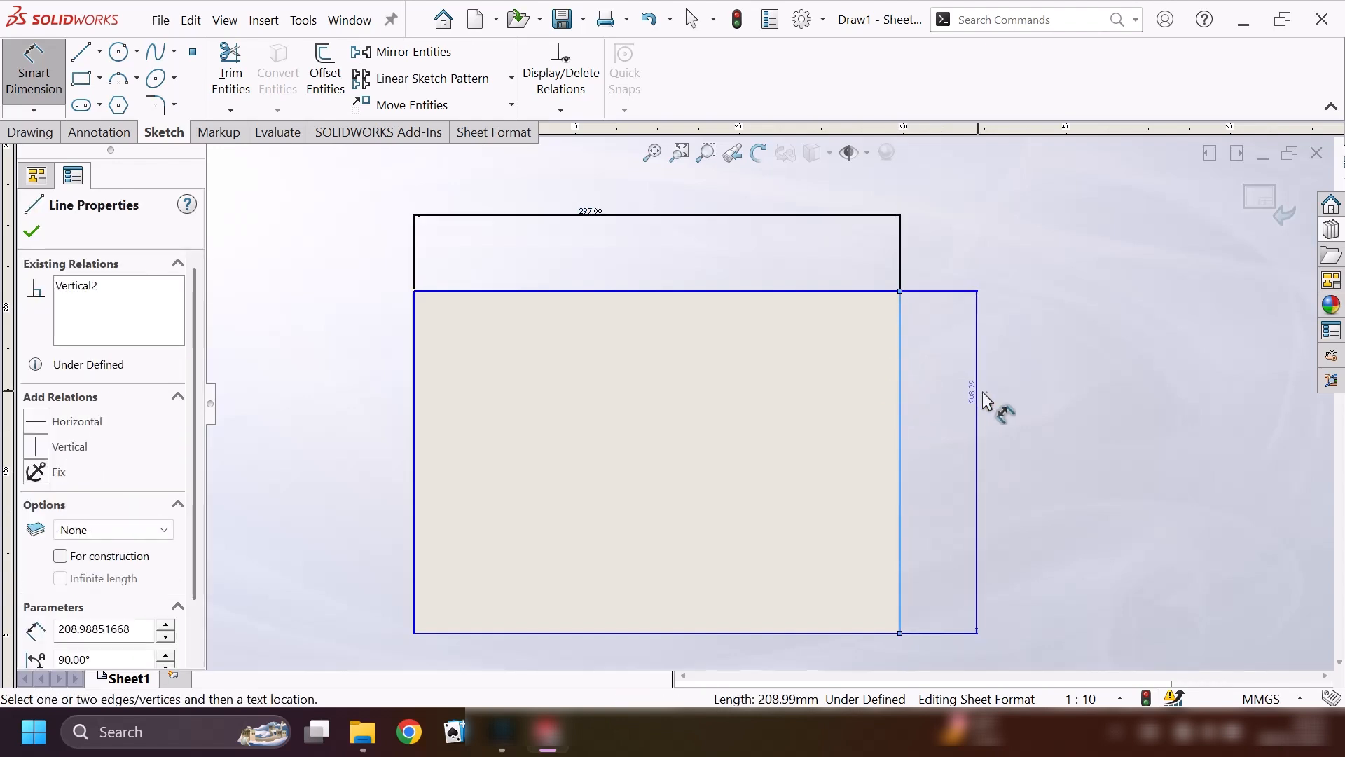
click(1002, 391)
text(210)
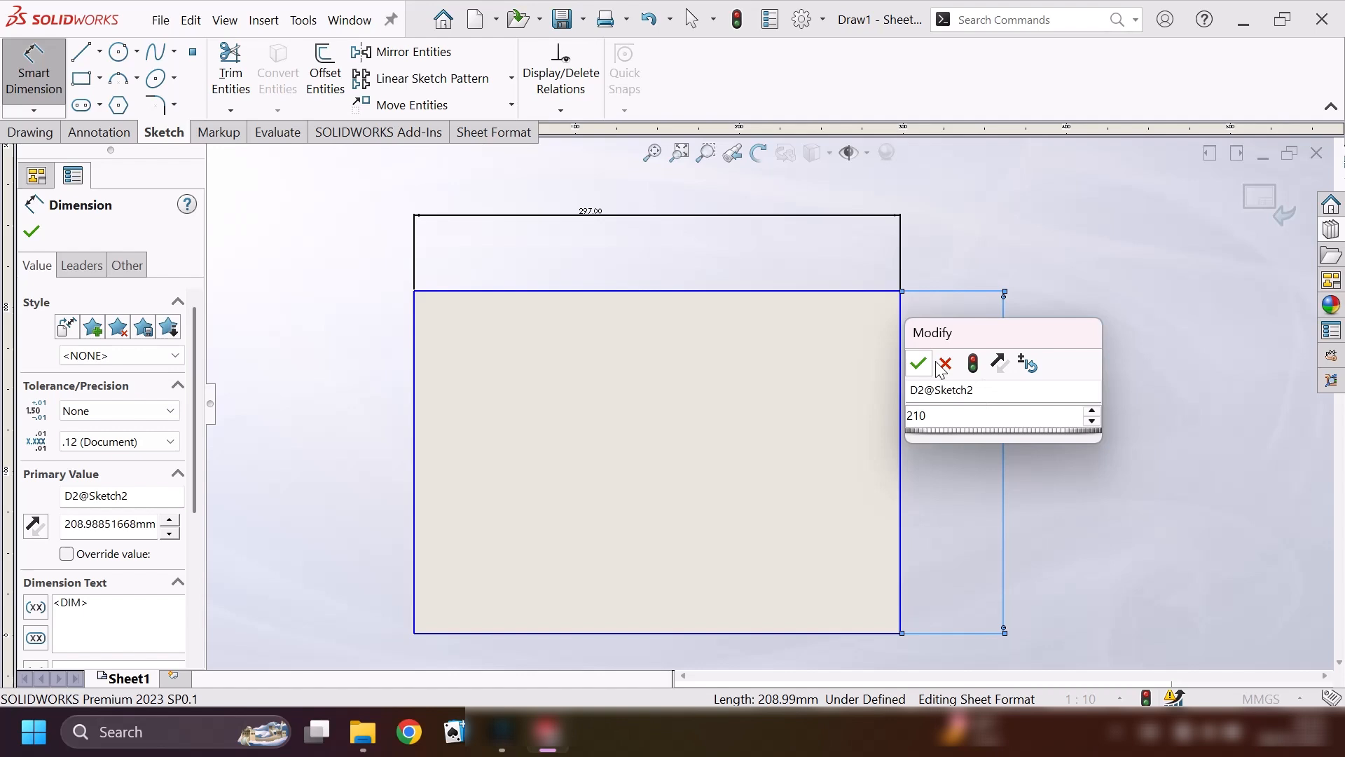
click(919, 363)
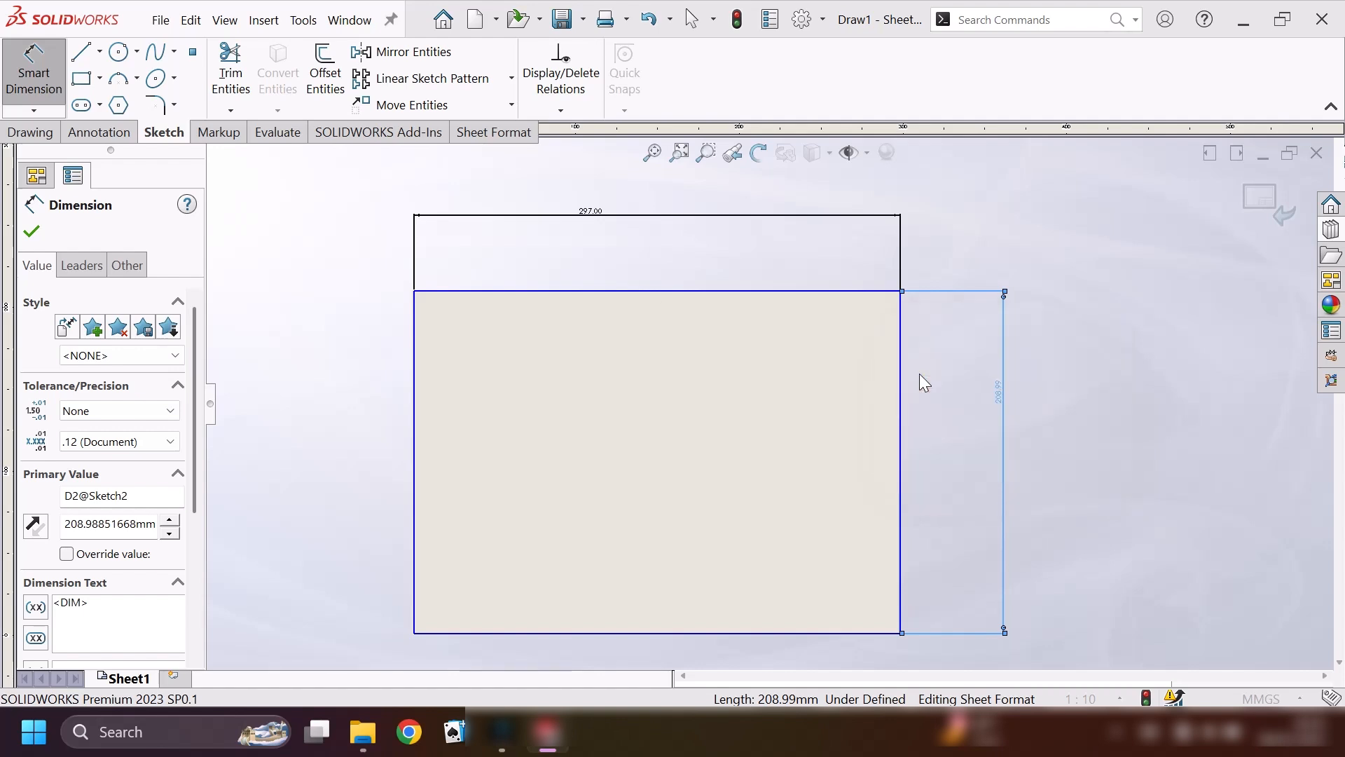
click(33, 232)
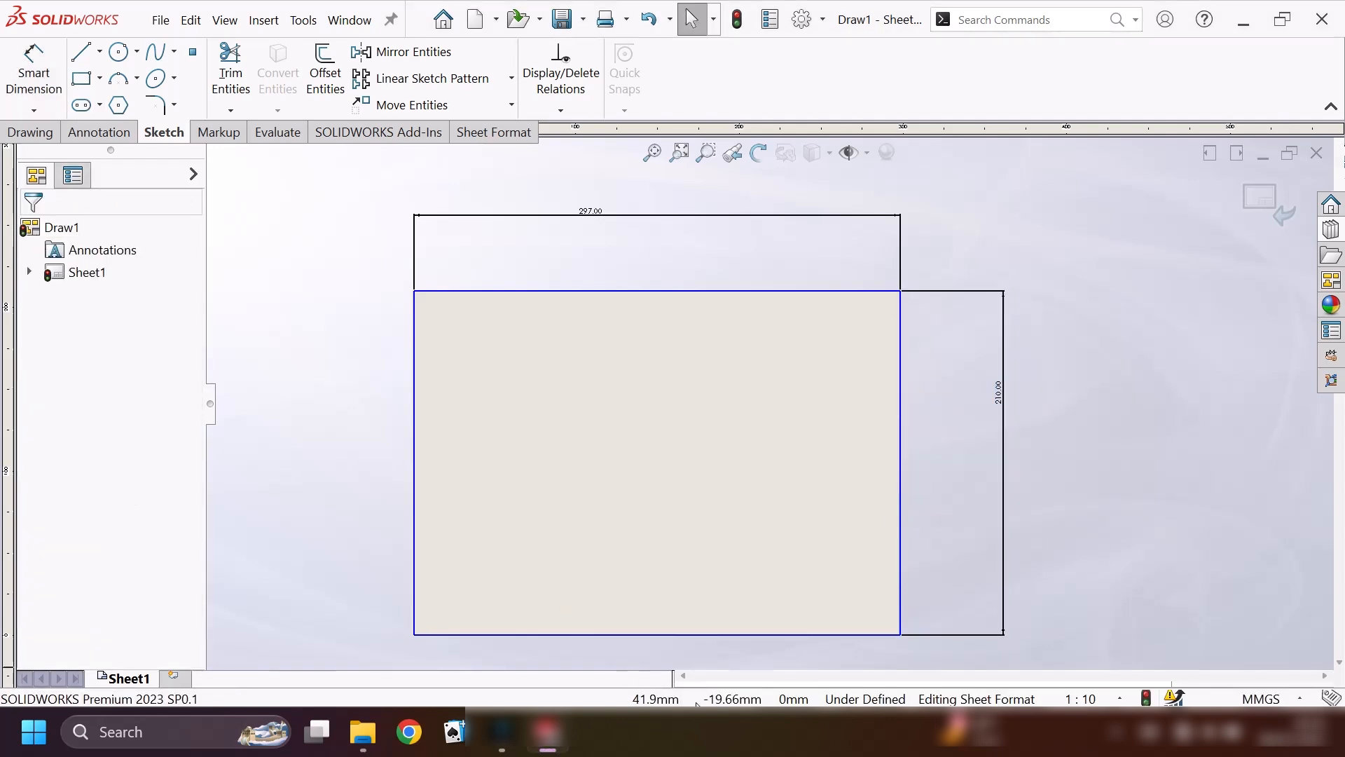
Add a Fix relation to the right and bottom lines of the border rectangle.
scroll(872, 522, down, 3)
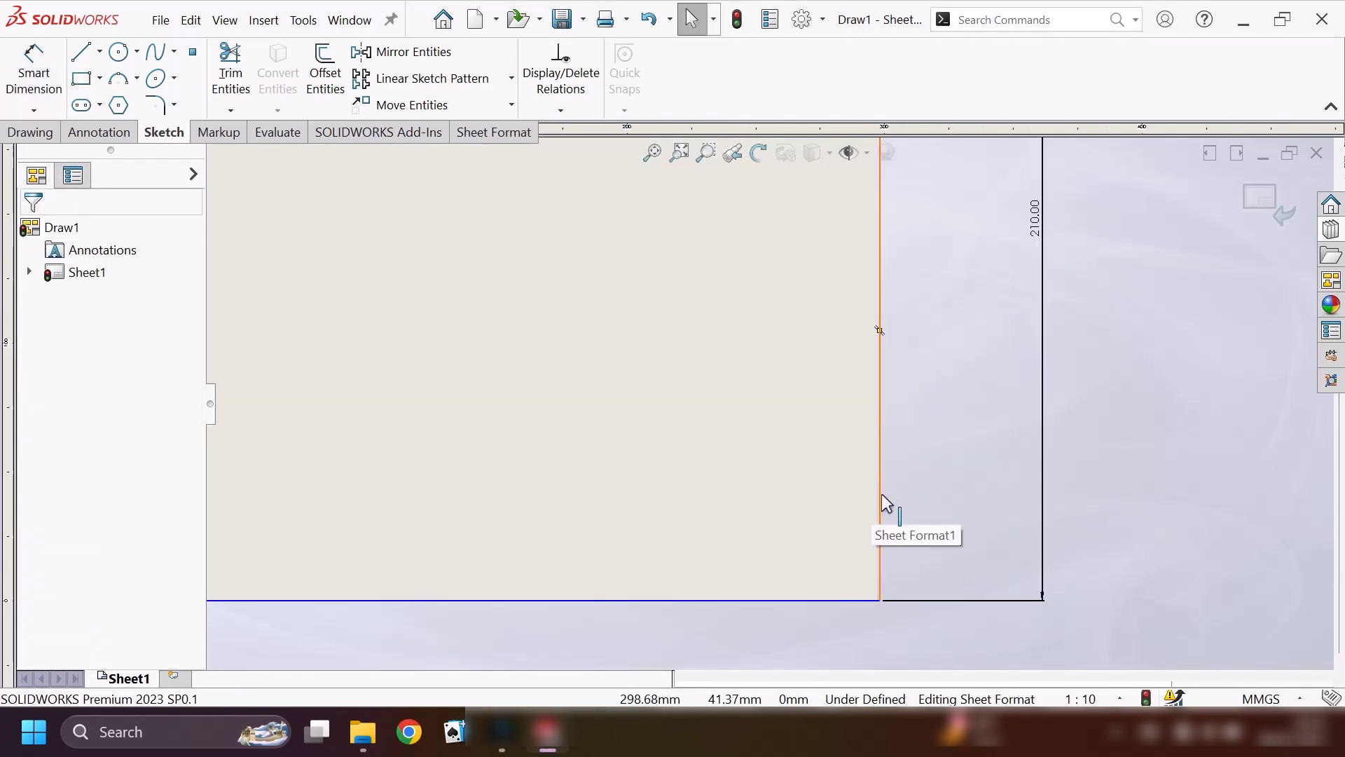
click(881, 495)
ctrl+click(787, 602)
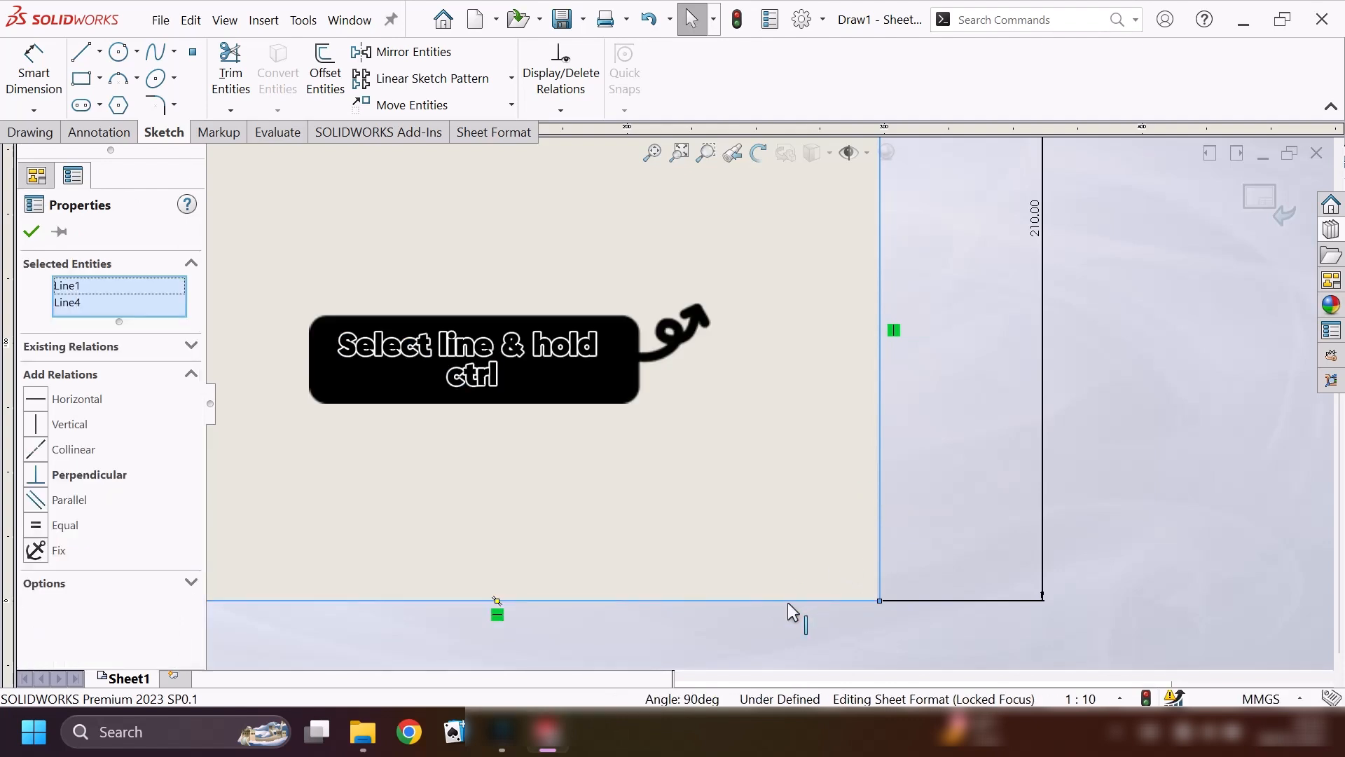
click(43, 539)
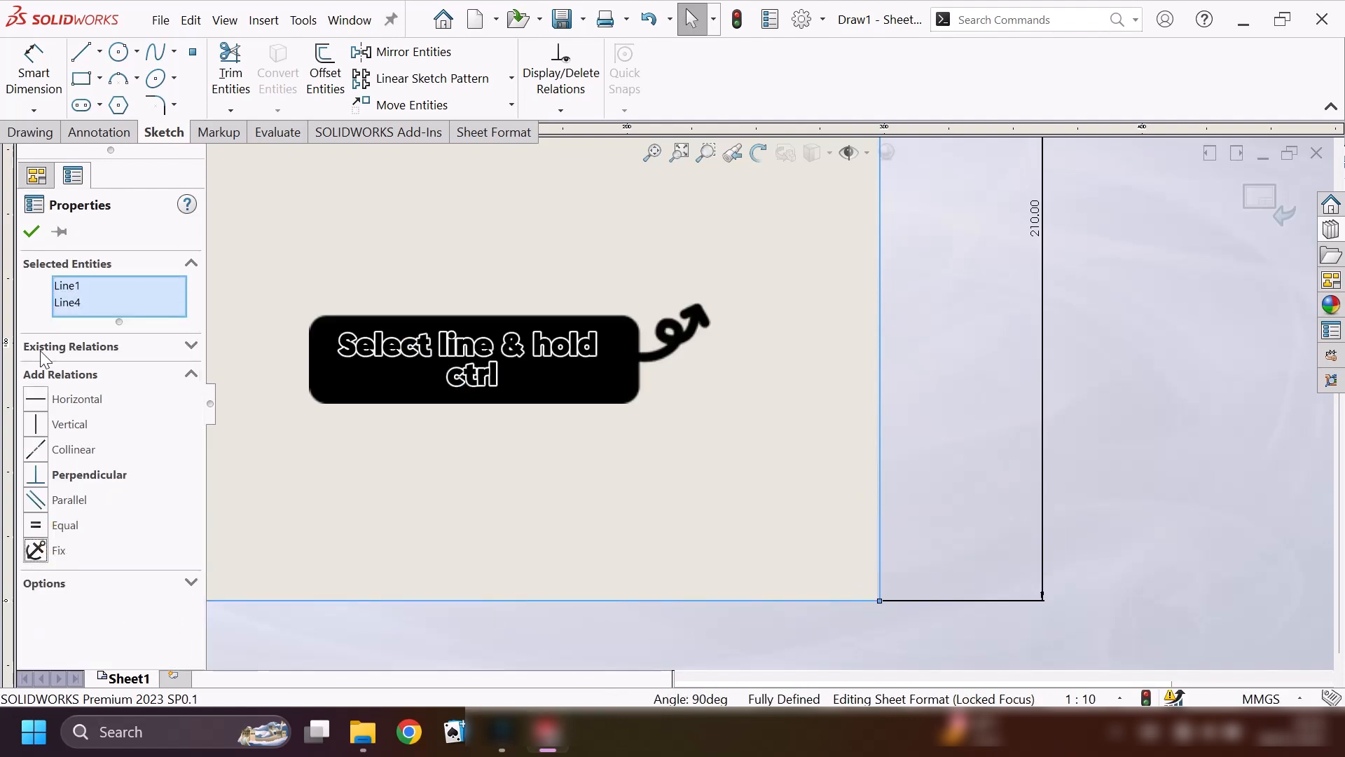
click(31, 232)
Sketch a corner rectangle about 156 by 39 mm inside the border, starting from its lower-right corner.
scroll(695, 339, up, 3)
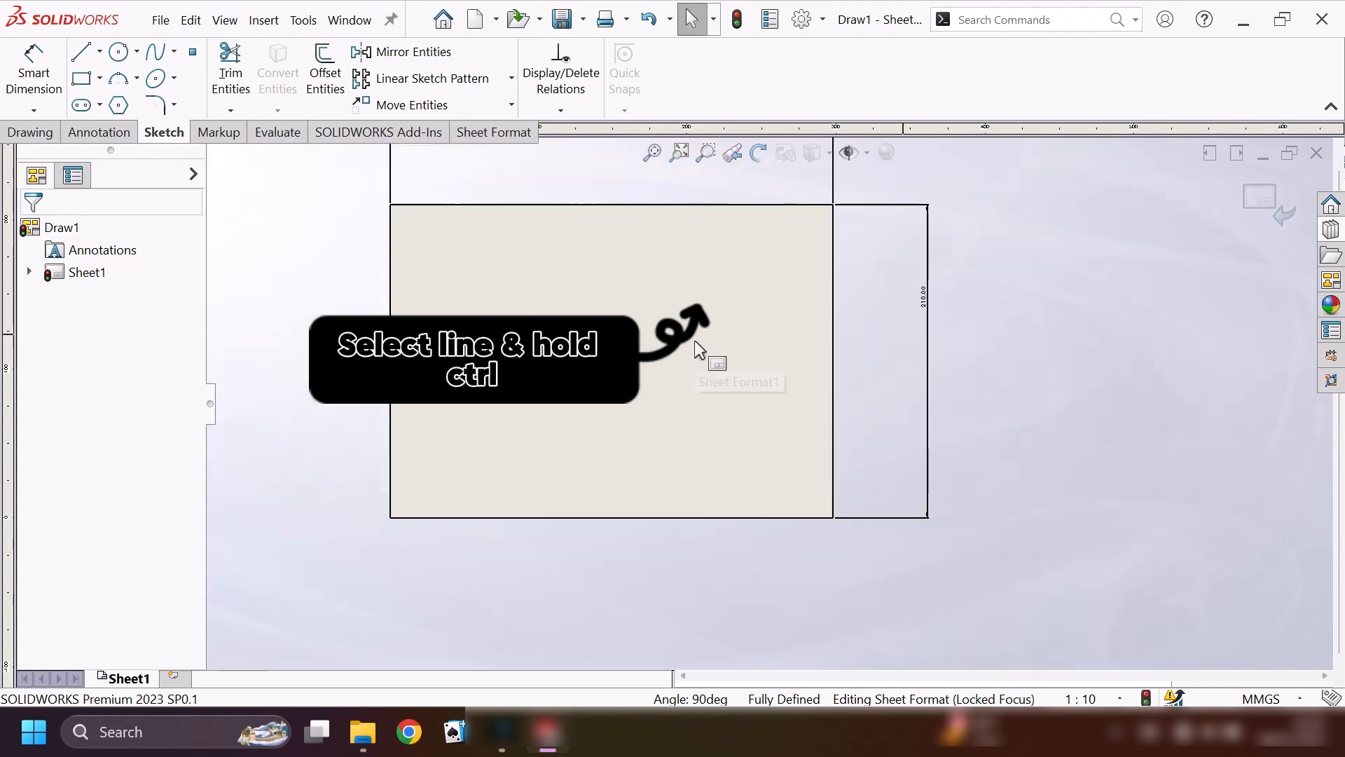
click(99, 78)
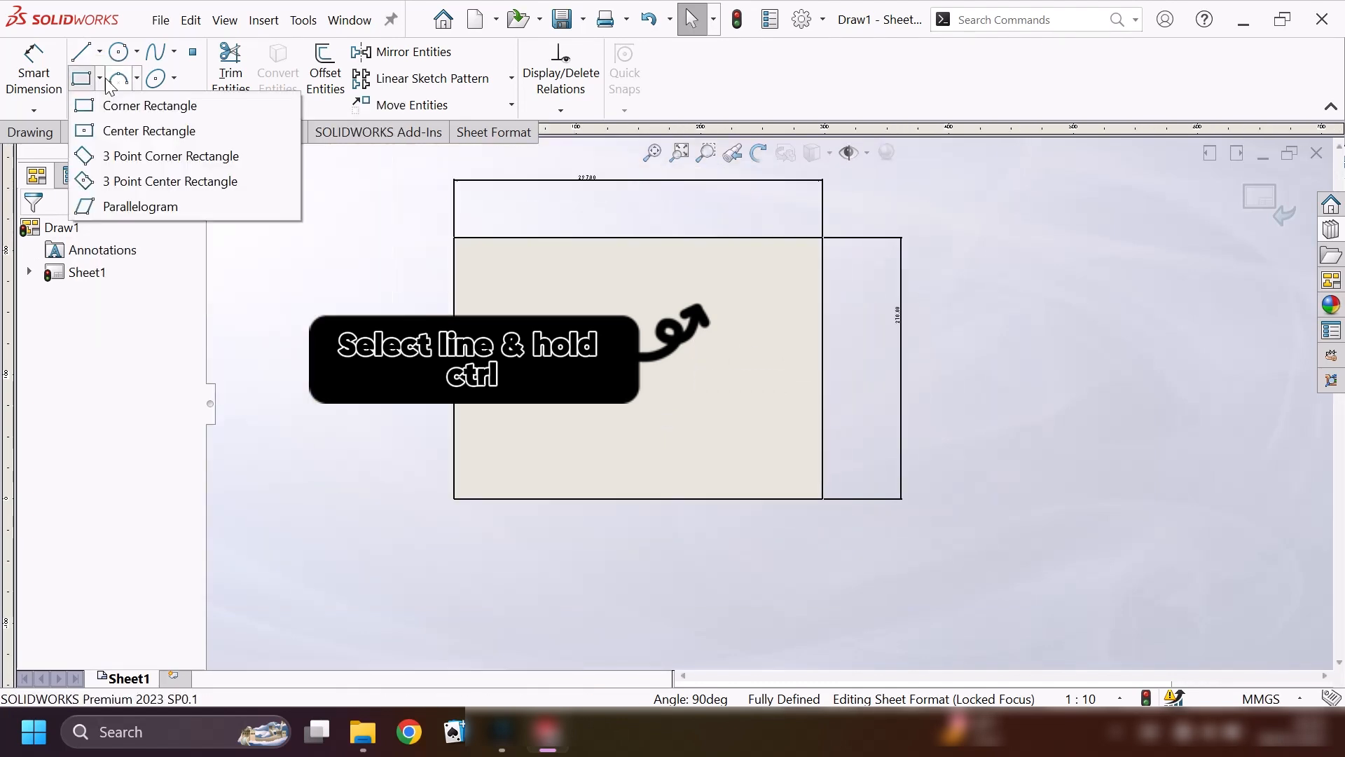
click(136, 105)
scroll(806, 522, down, 2)
scroll(800, 510, down, 2)
click(820, 452)
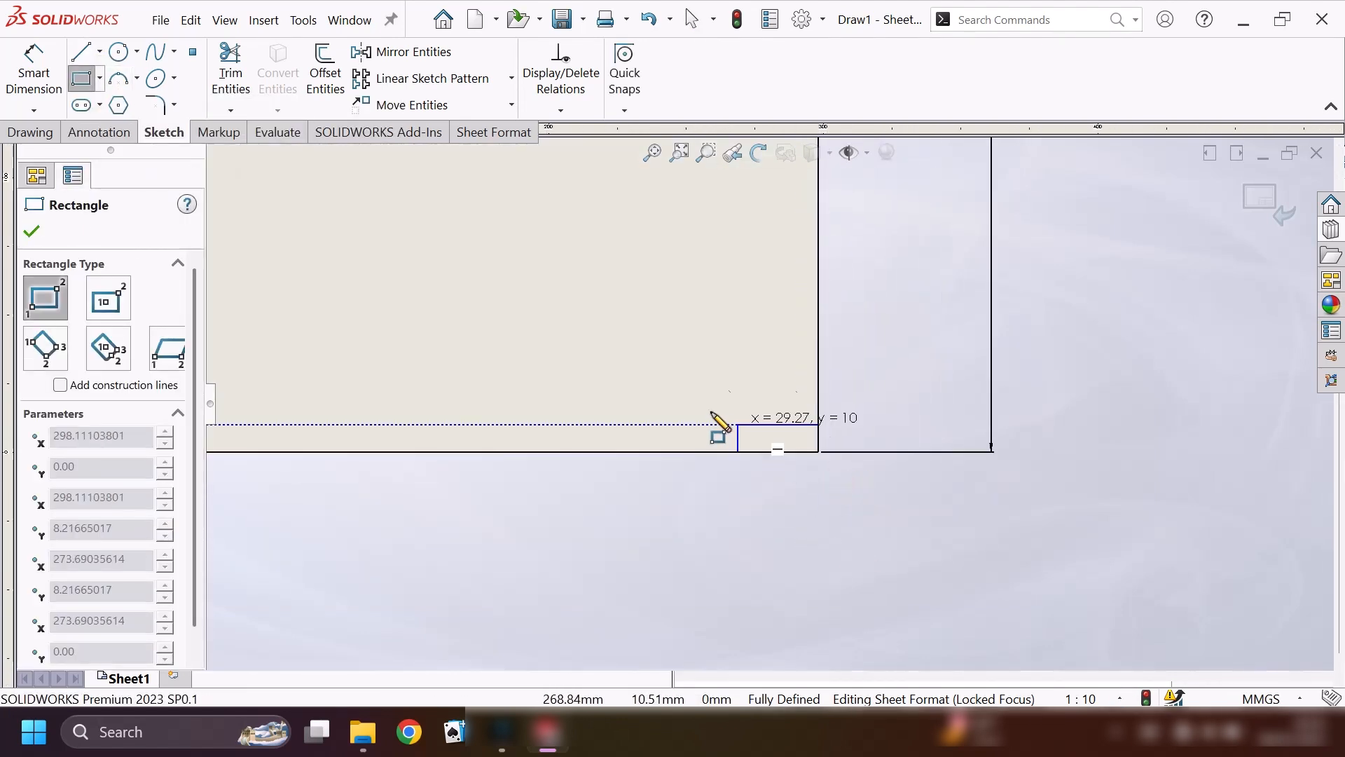
scroll(693, 407, up, 4)
click(586, 375)
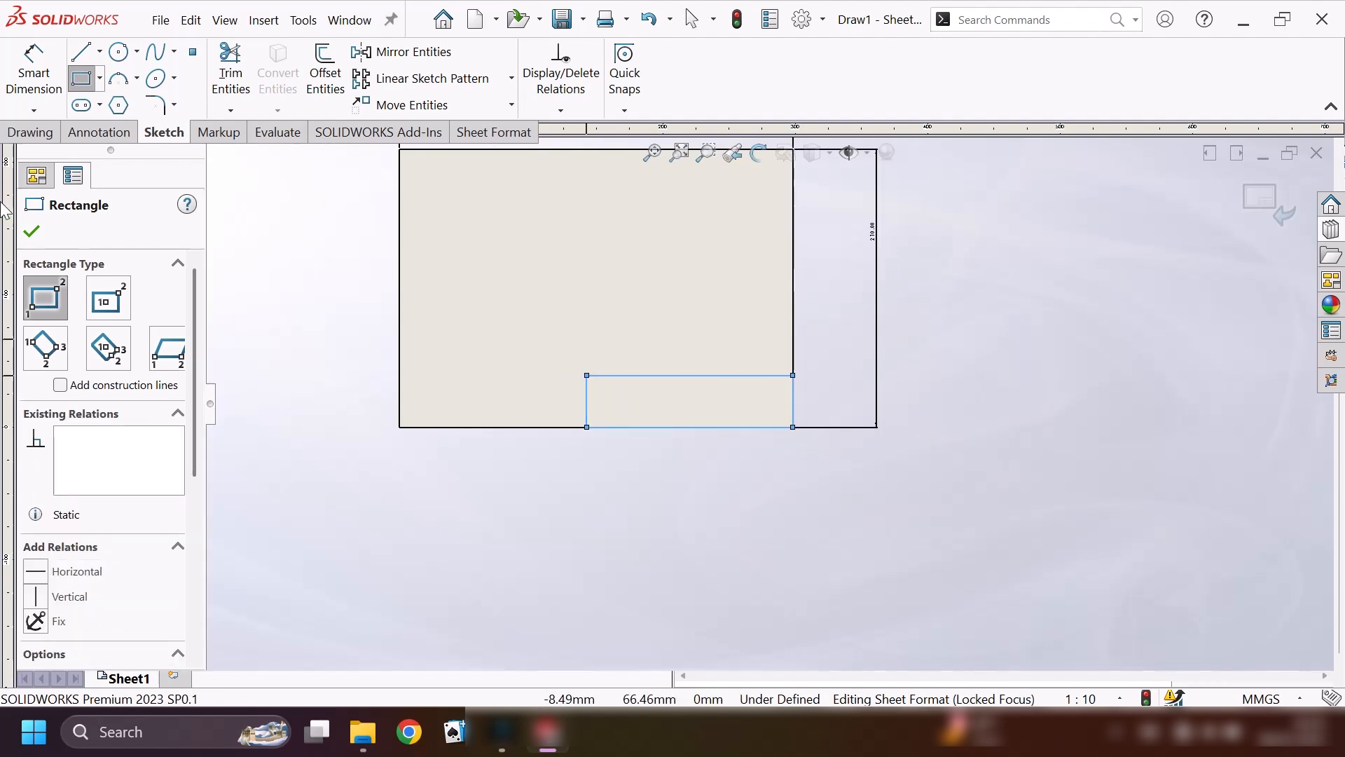
Dimension the small lower-right rectangle to 115 mm wide and 40 mm high.
click(20, 60)
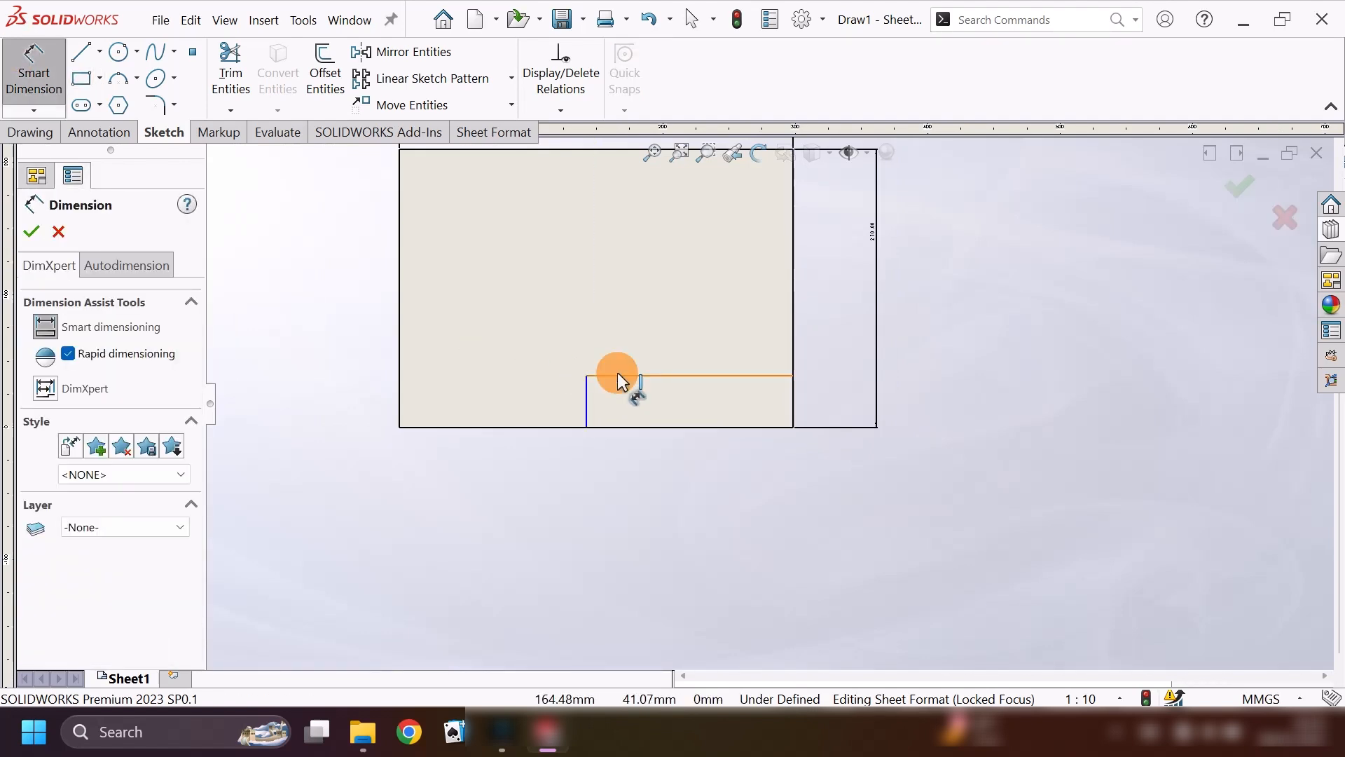
click(618, 376)
click(648, 321)
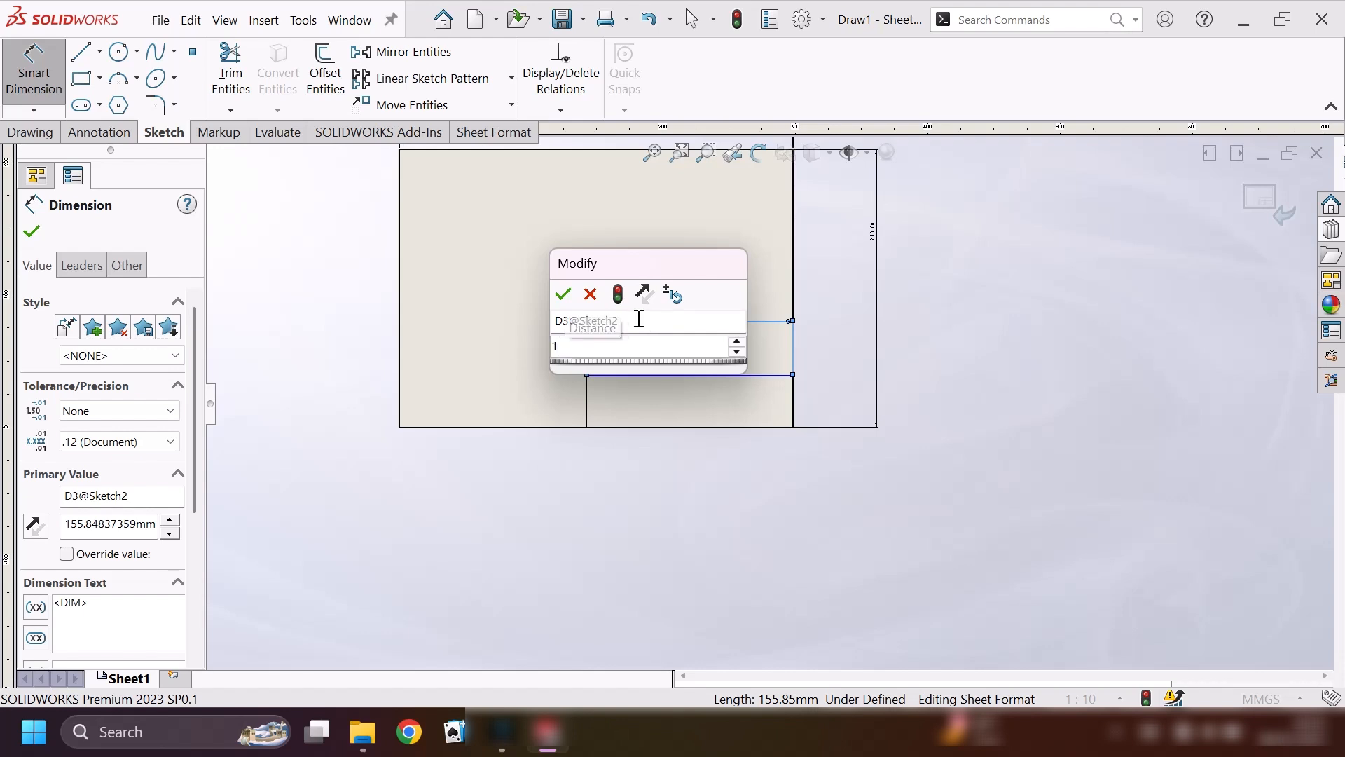
key(Return)
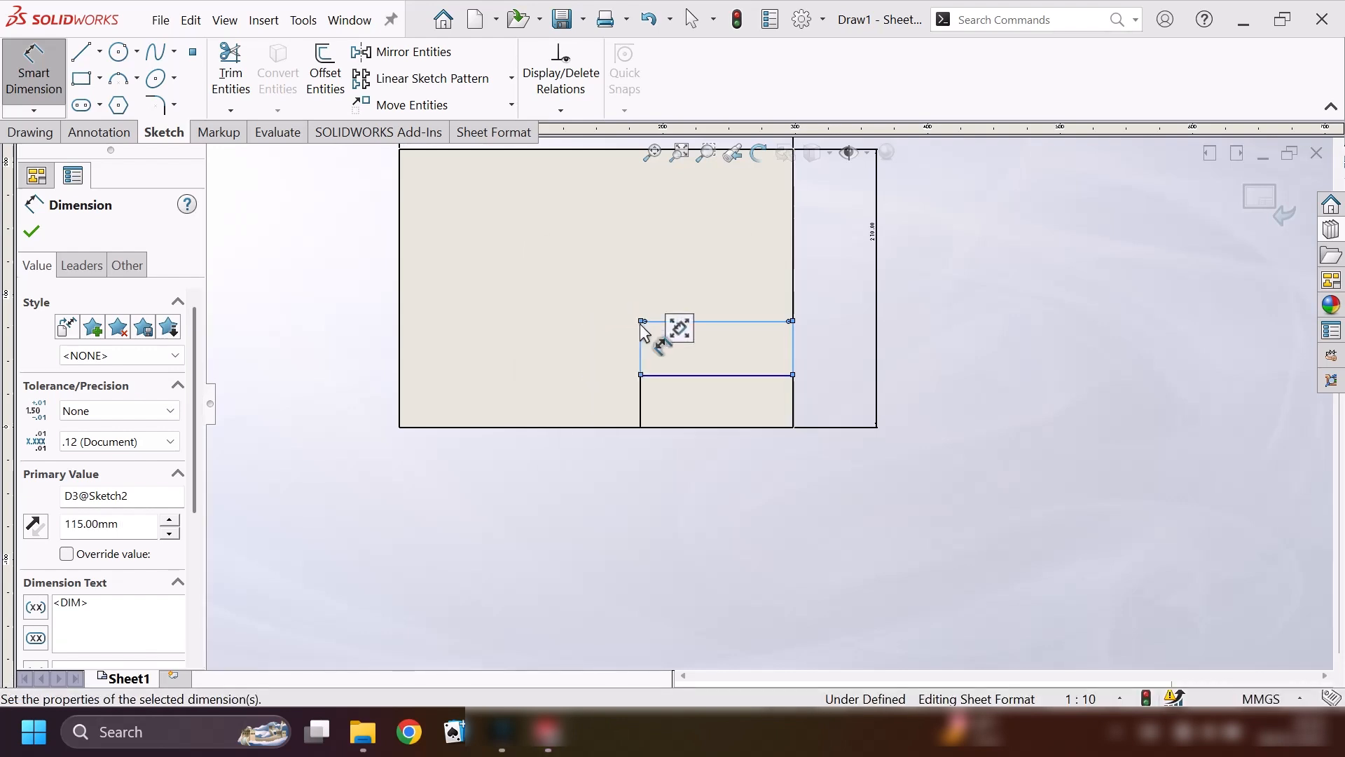
scroll(683, 343, down, 6)
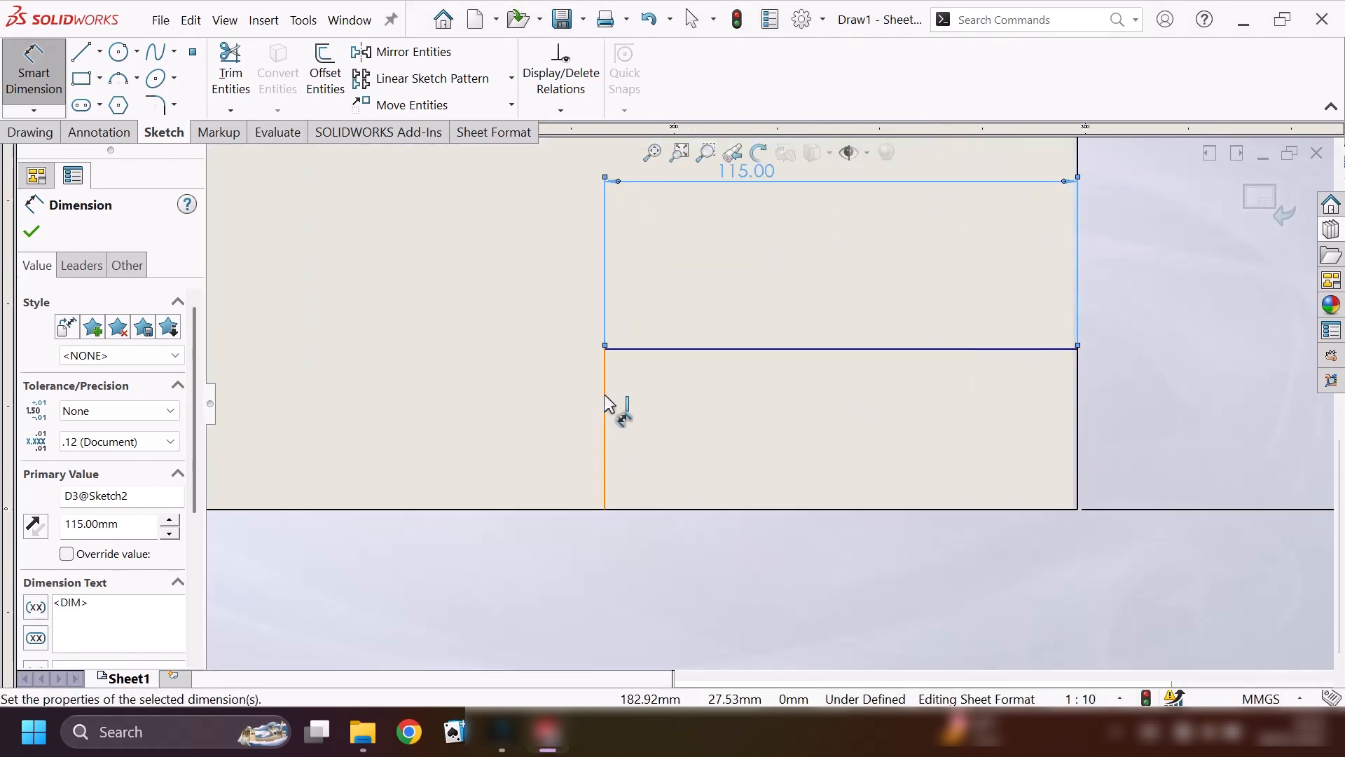
click(606, 367)
click(498, 387)
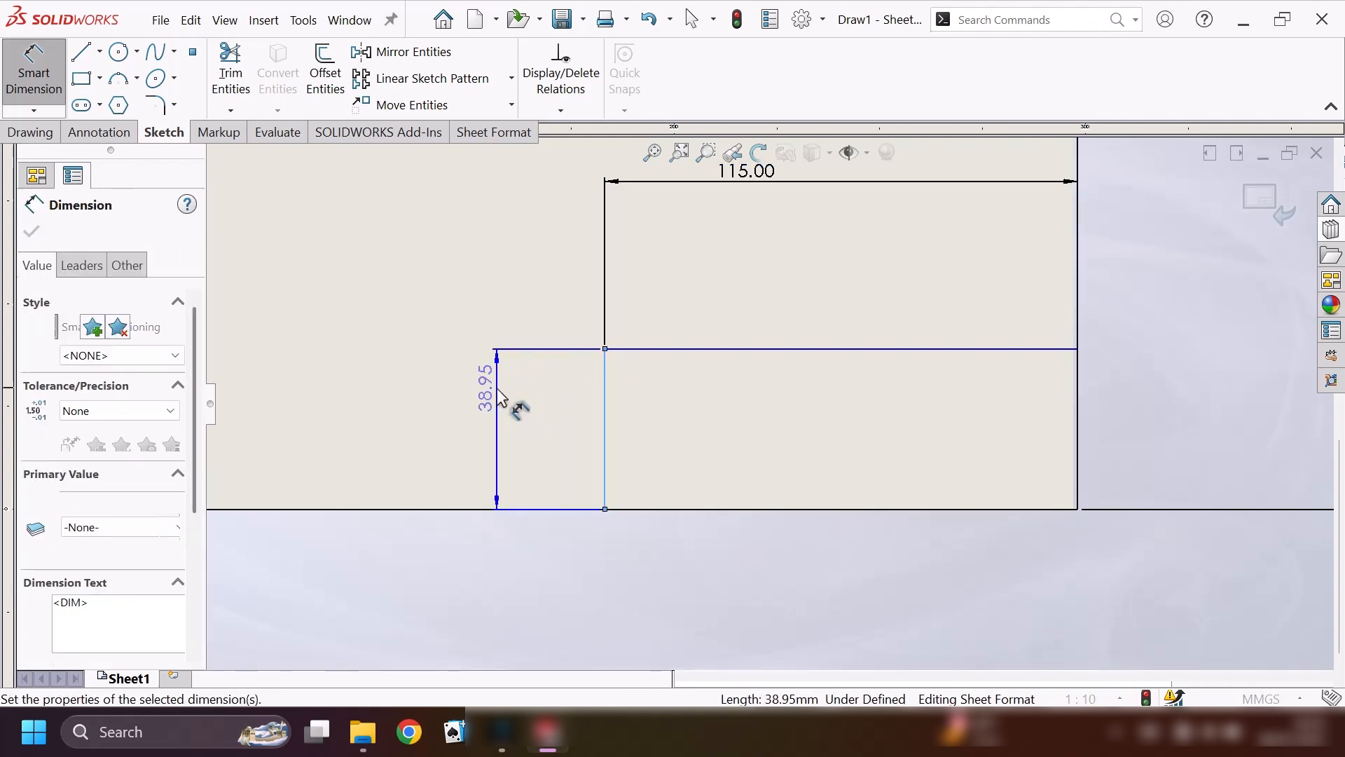
key(Return)
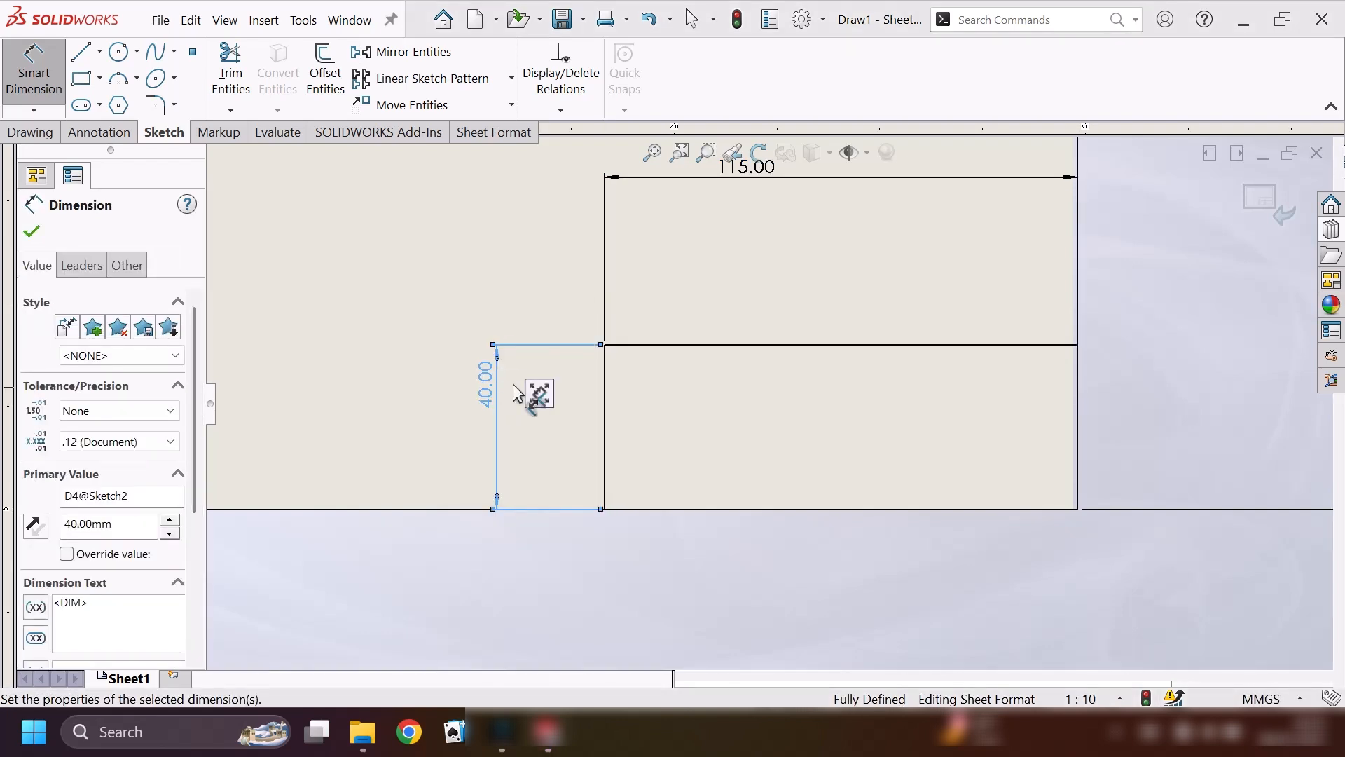
click(83, 53)
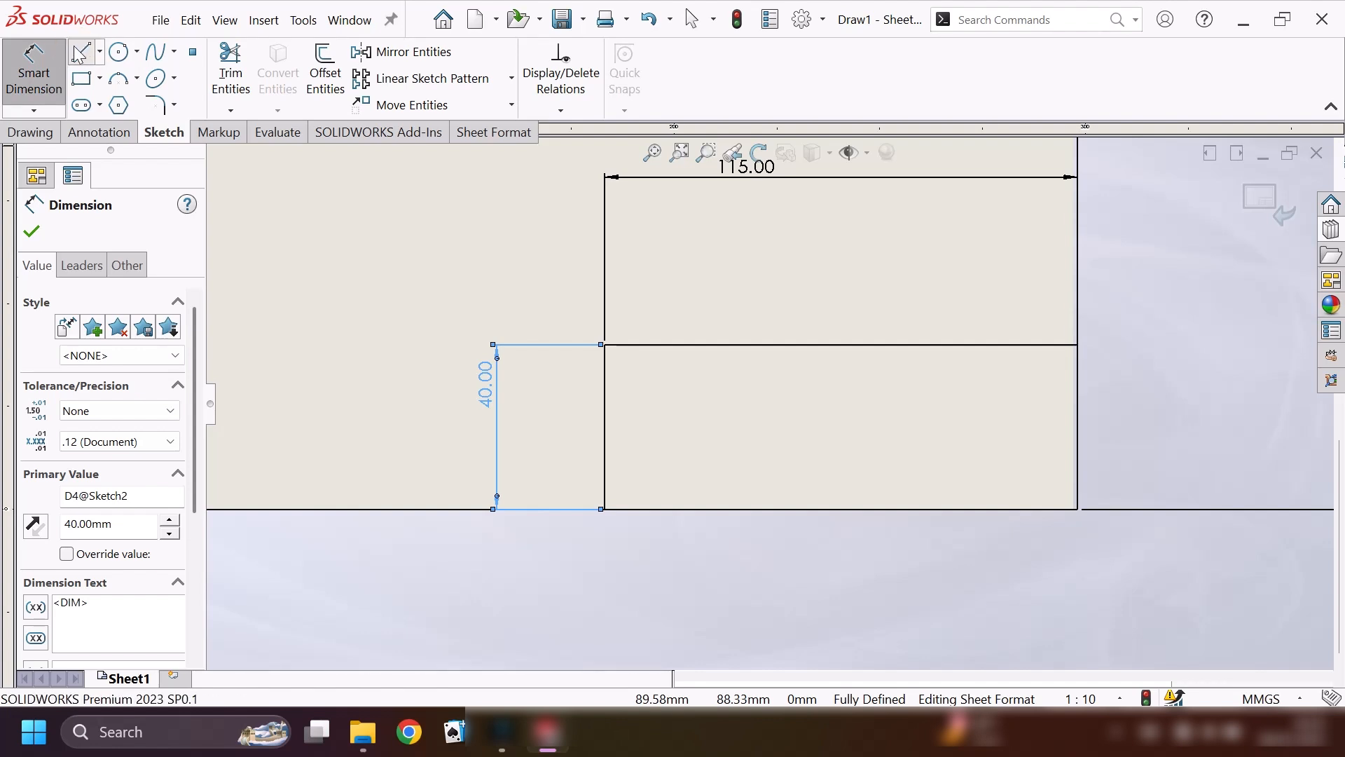
click(971, 344)
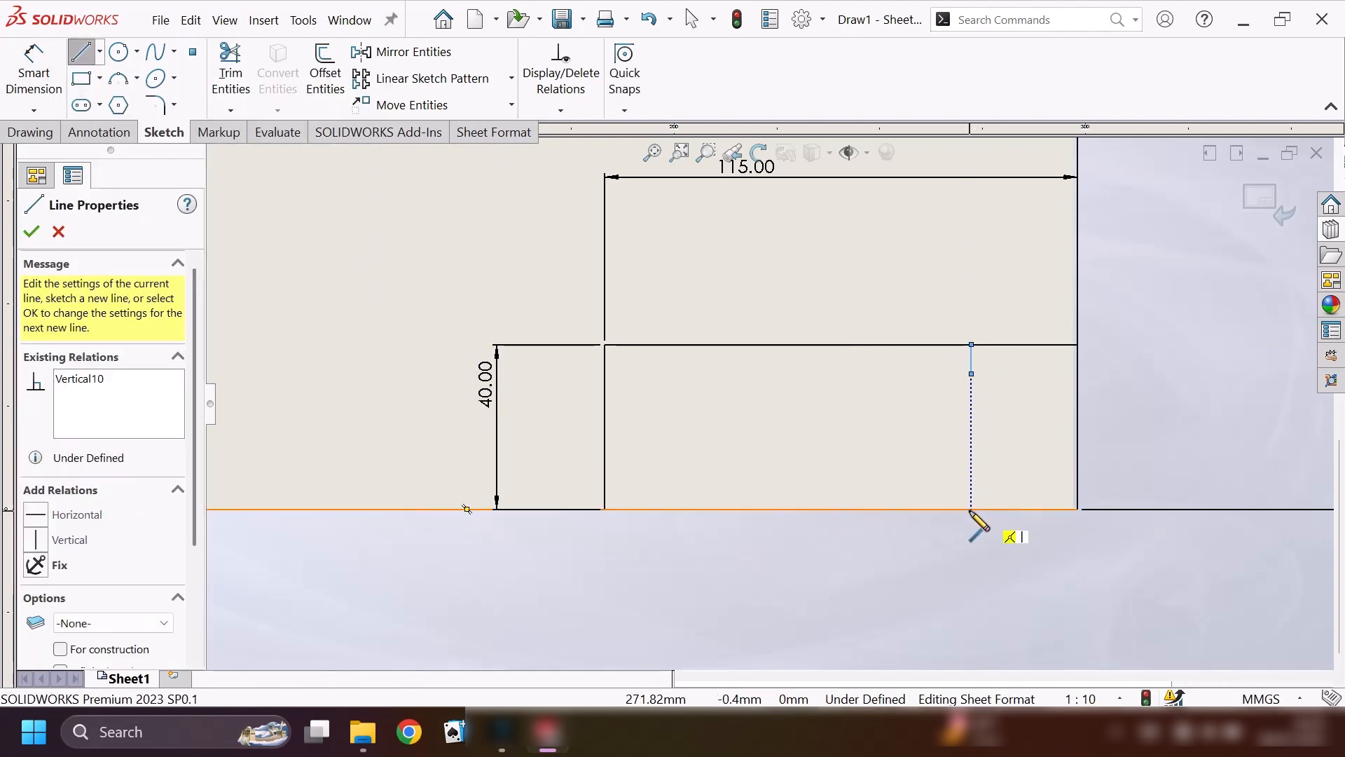
key(Escape)
key(Escape)
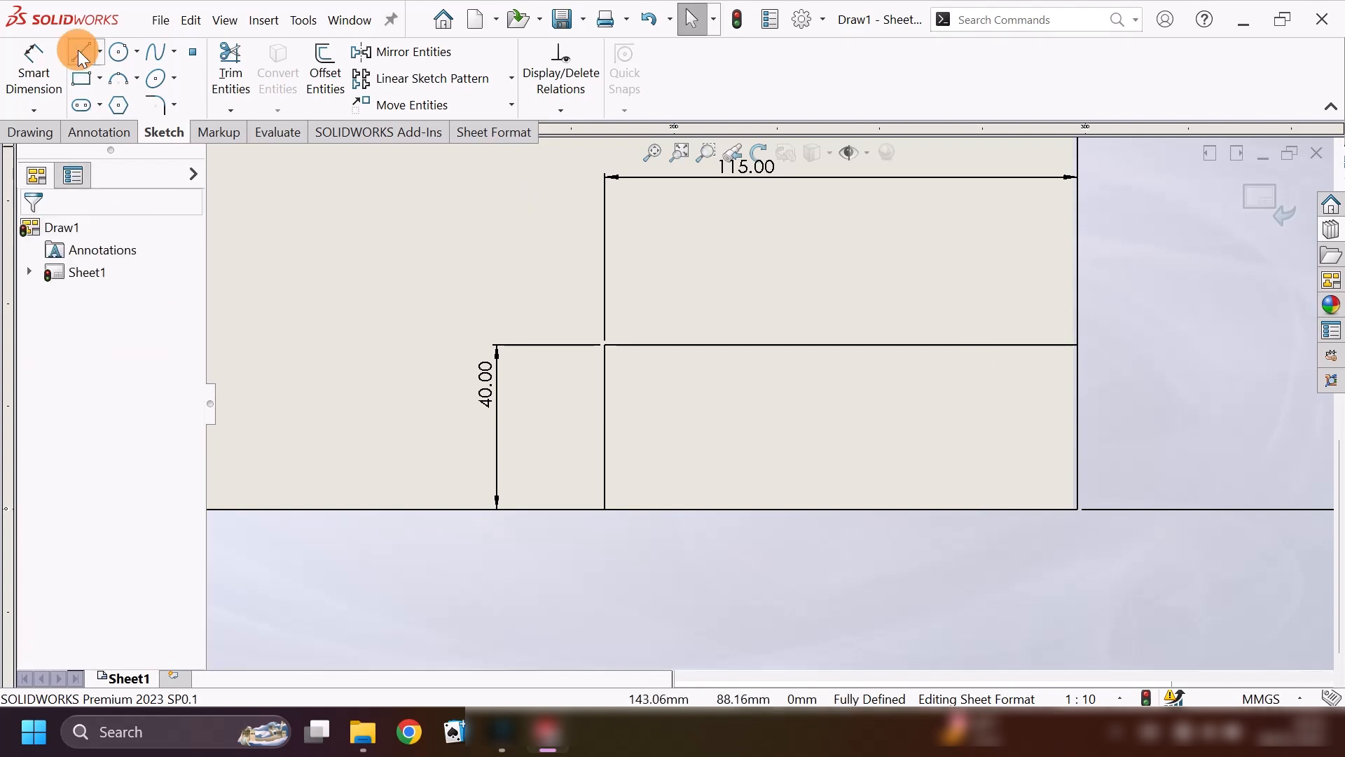
Sketch three vertical divider lines across the full 40 mm height of the lower-right block.
click(81, 54)
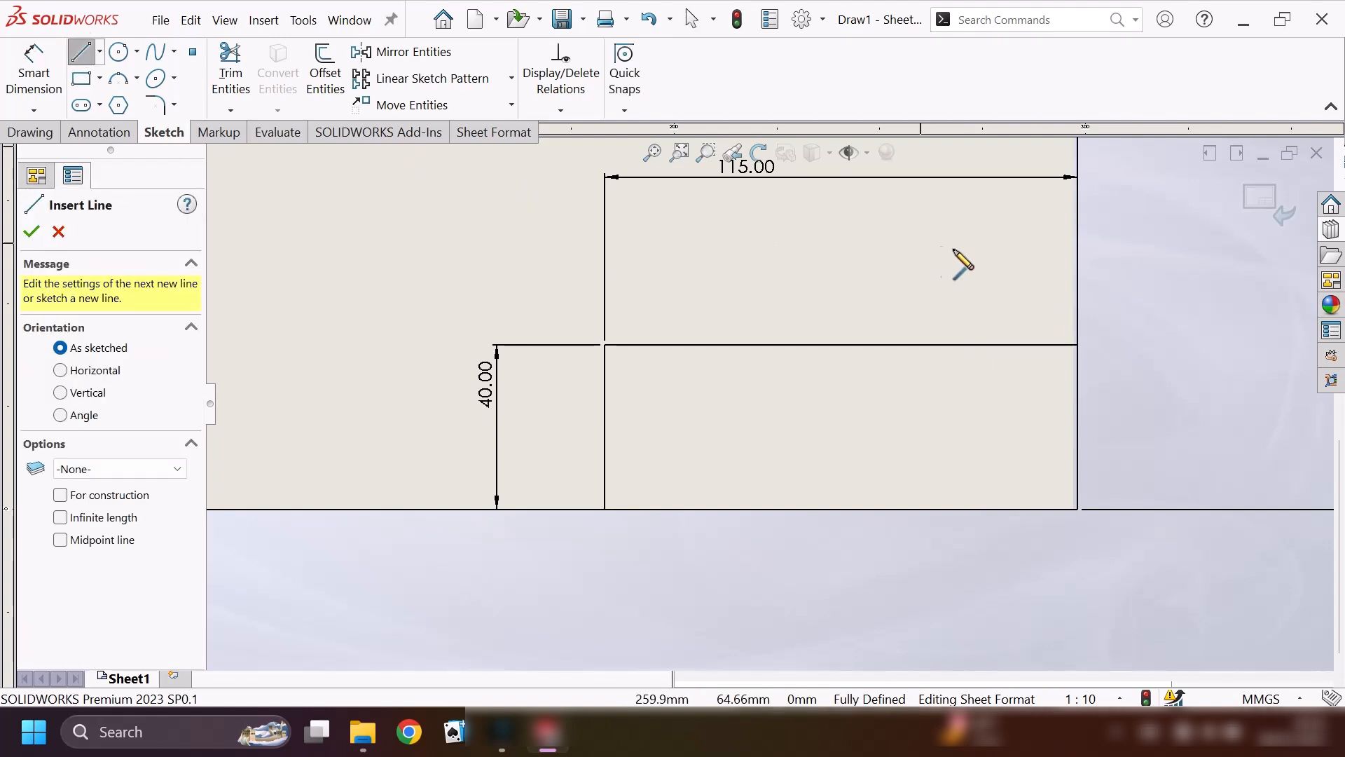
click(977, 344)
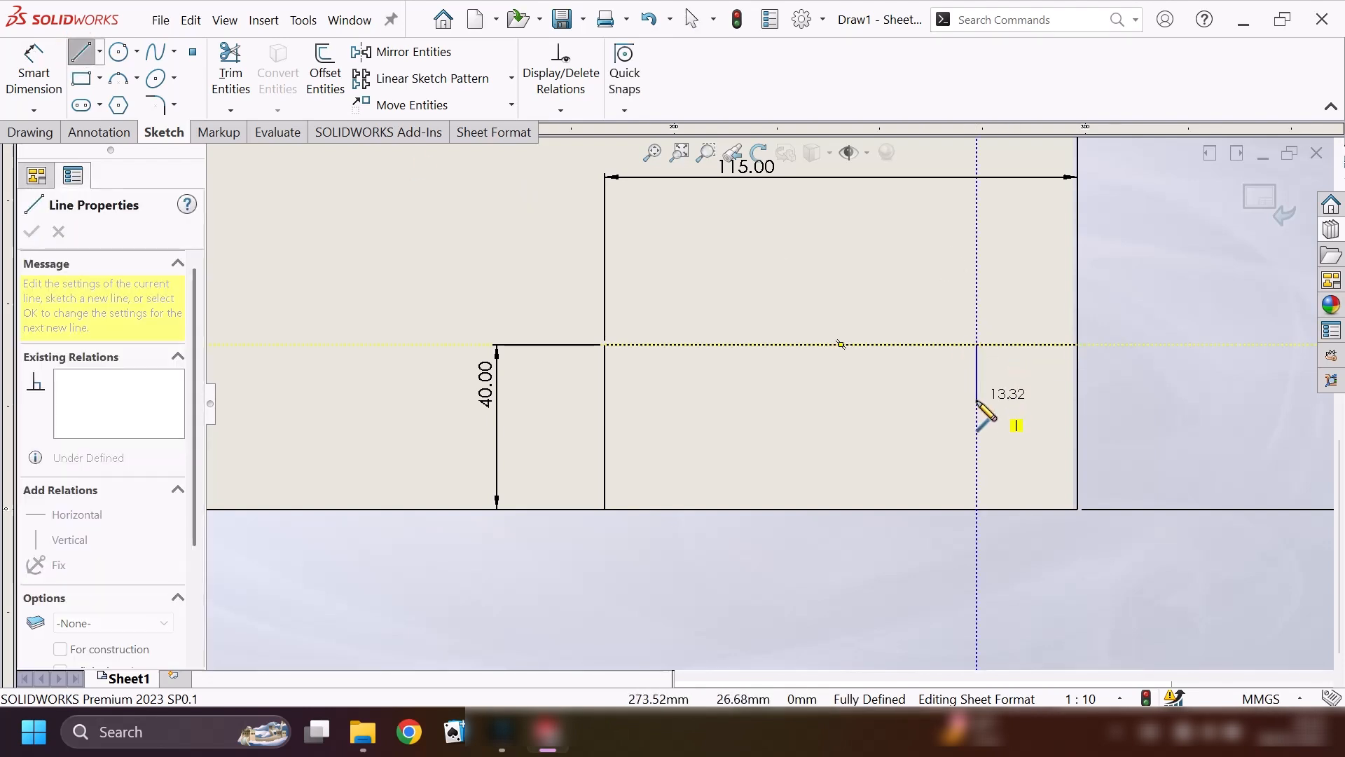
click(977, 510)
click(855, 344)
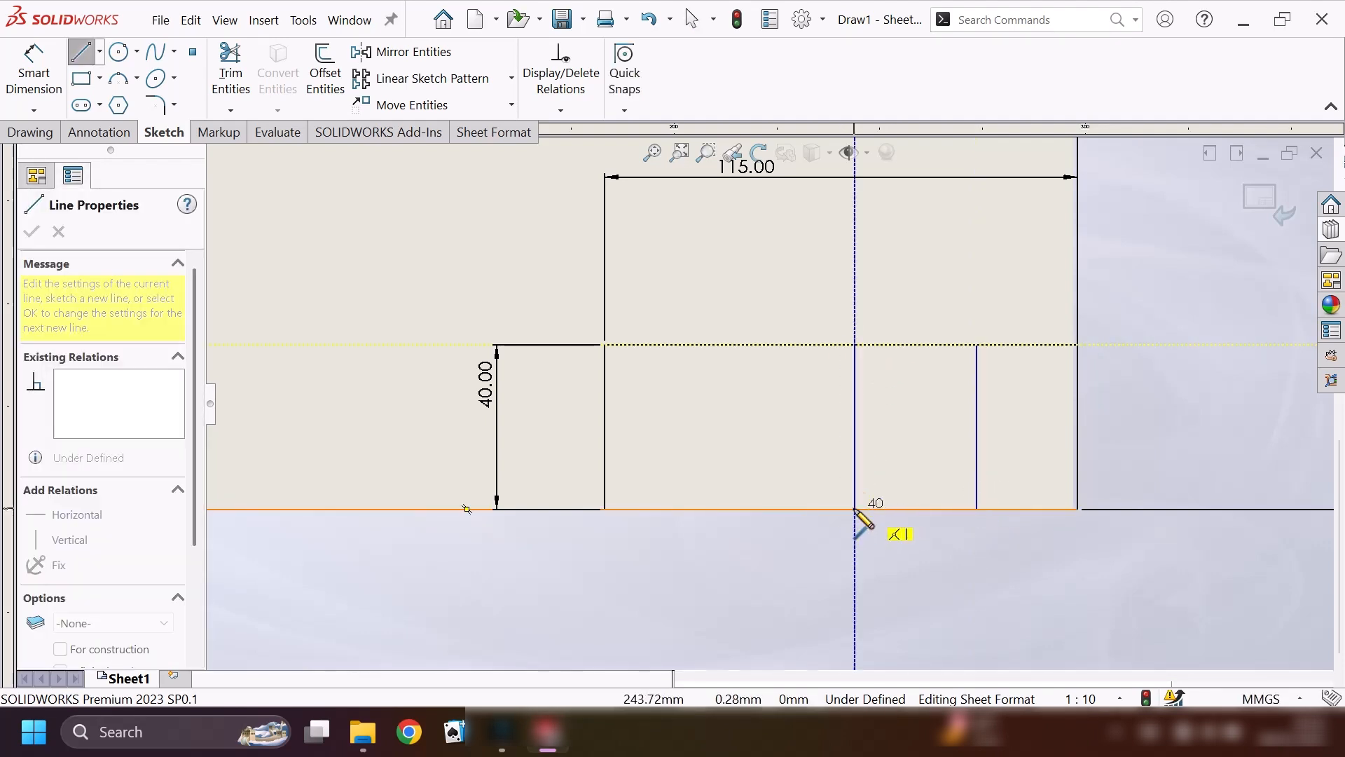
click(855, 510)
click(857, 510)
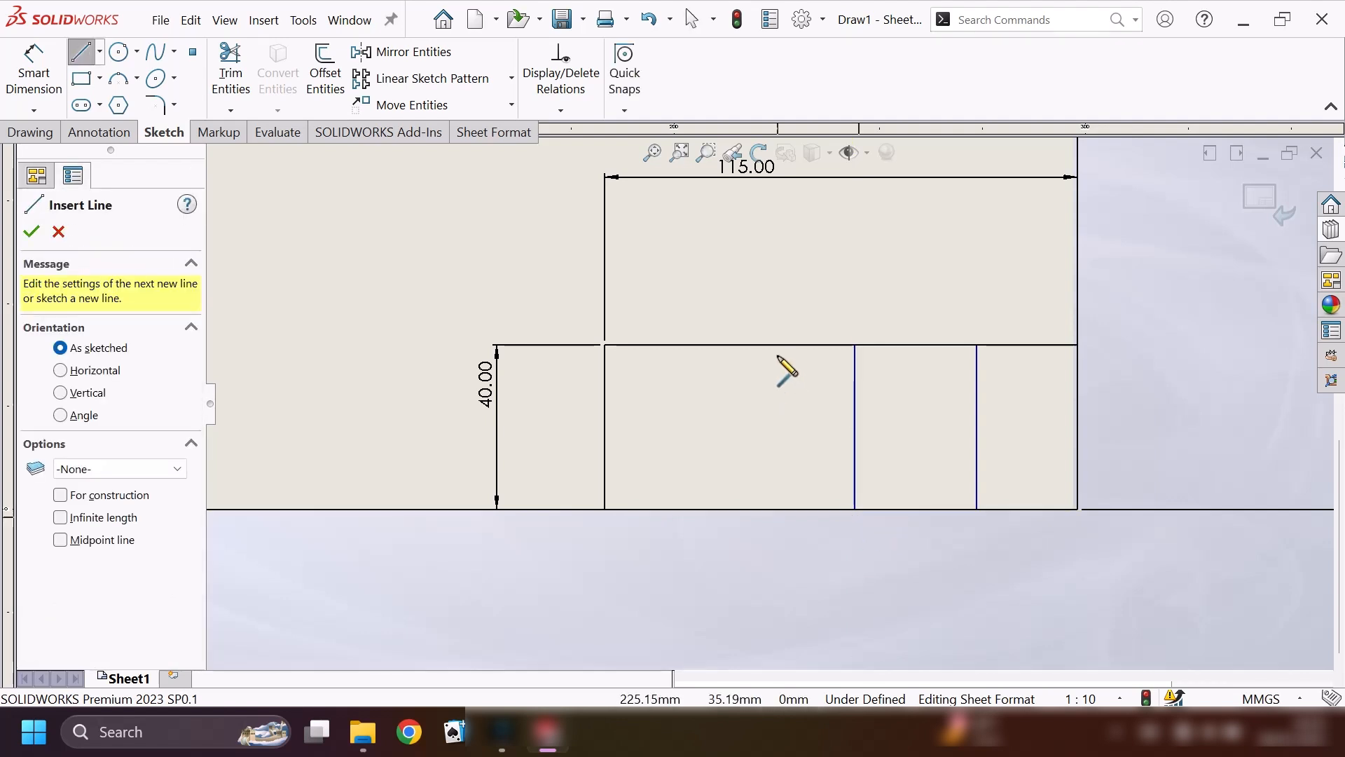
click(736, 344)
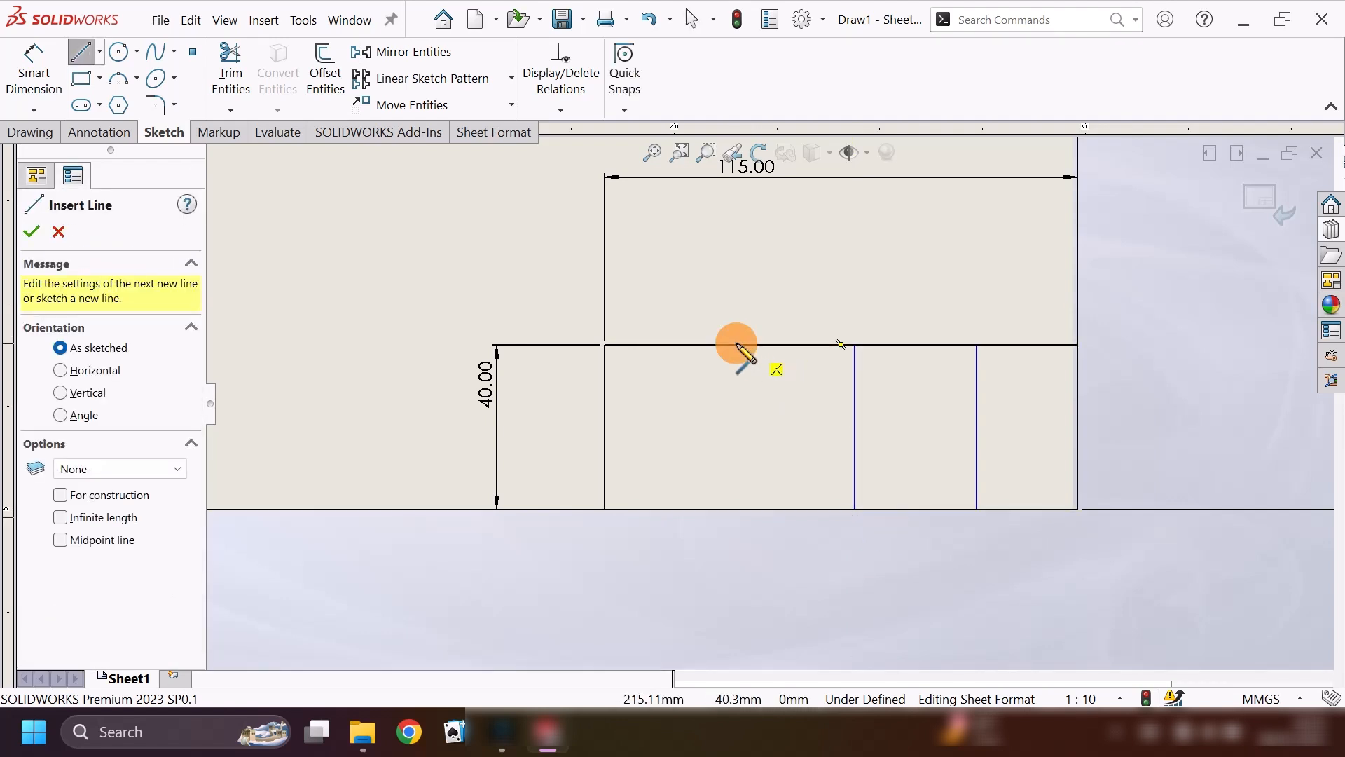
double_click(738, 507)
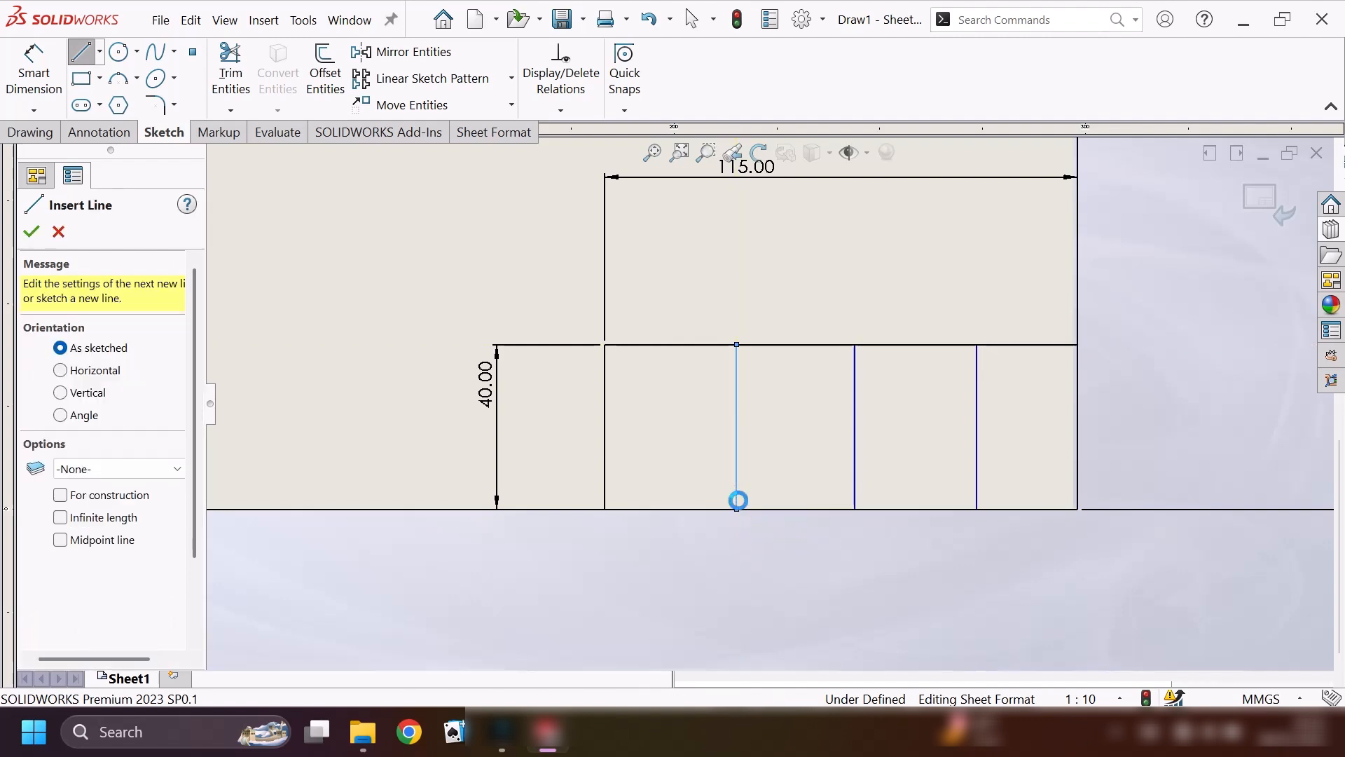
key(Escape)
Dimension the rightmost vertical divider 30 mm from the block's right edge.
click(30, 68)
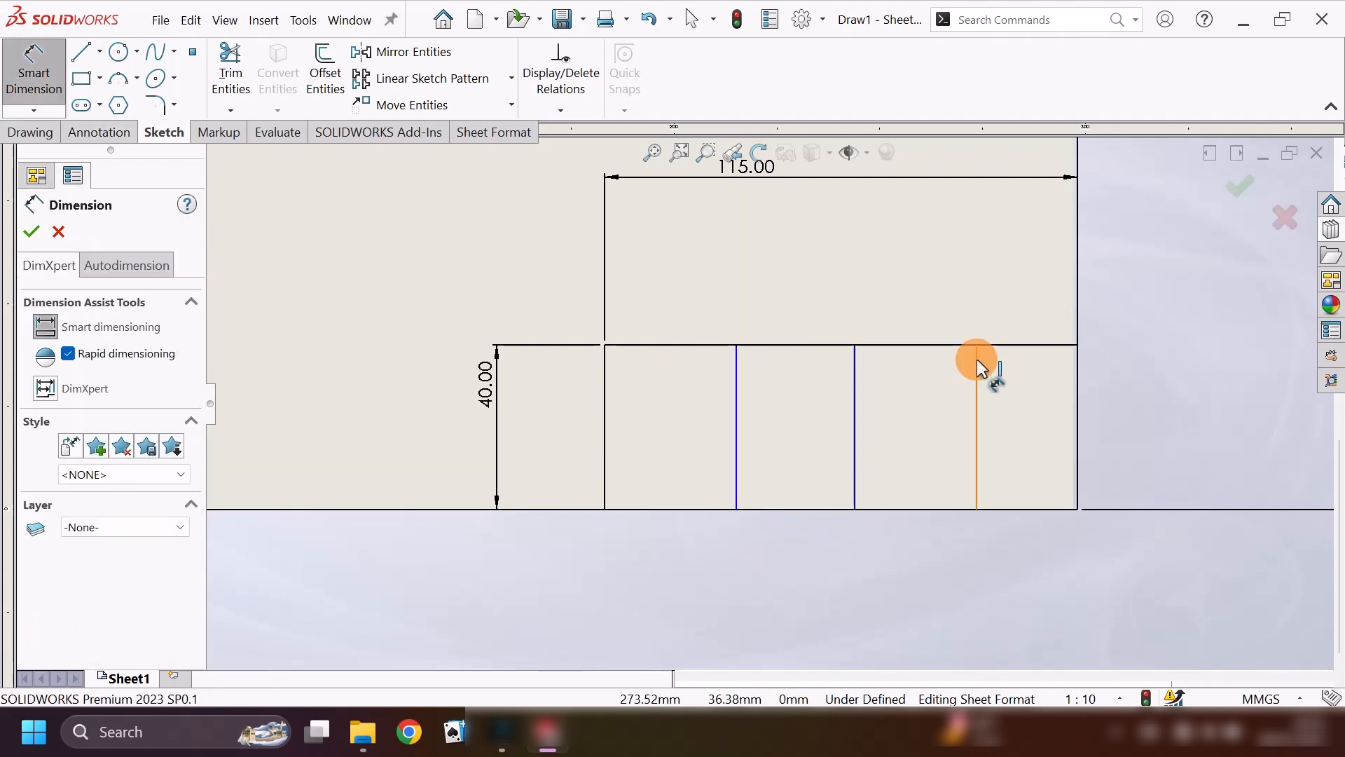
click(977, 360)
click(1078, 368)
click(1048, 279)
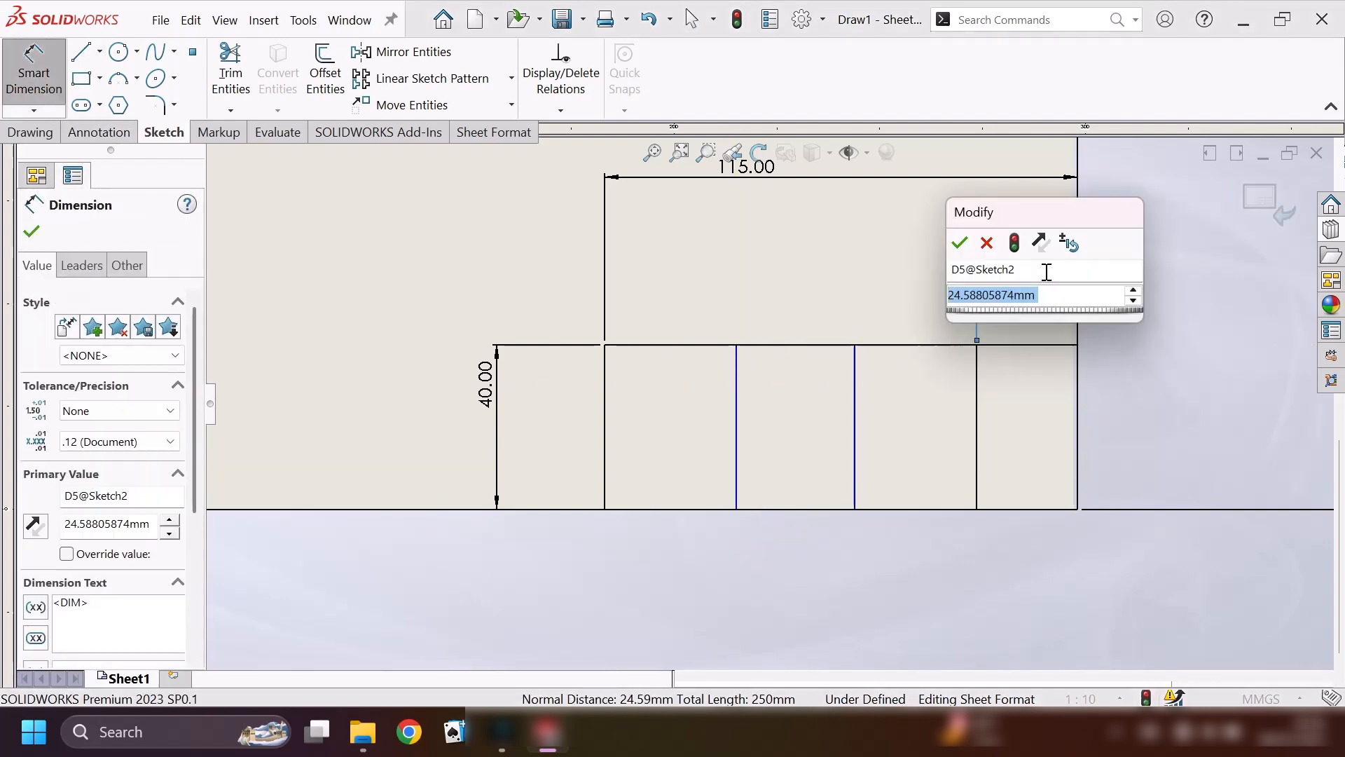
key(Return)
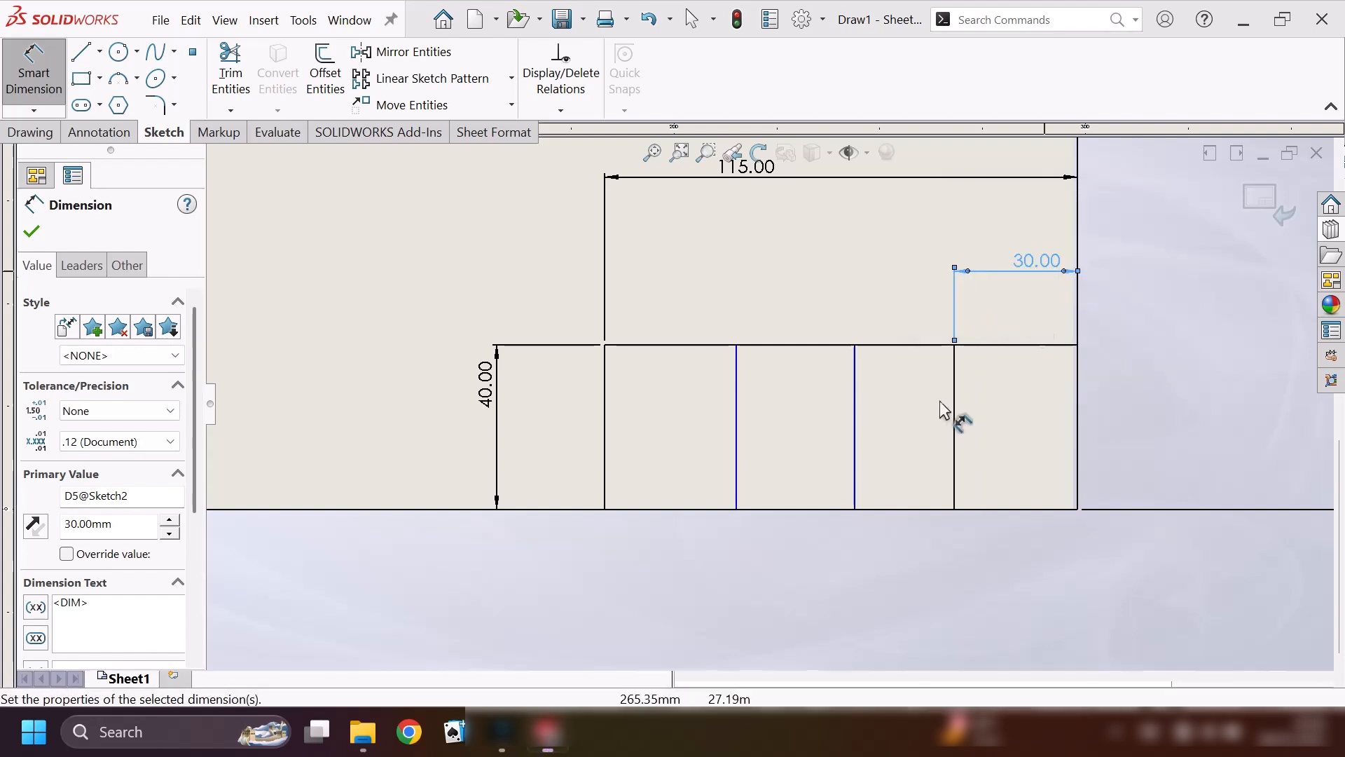
Dimension the spacing between the middle and rightmost vertical dividers to 30 mm.
click(855, 385)
click(953, 412)
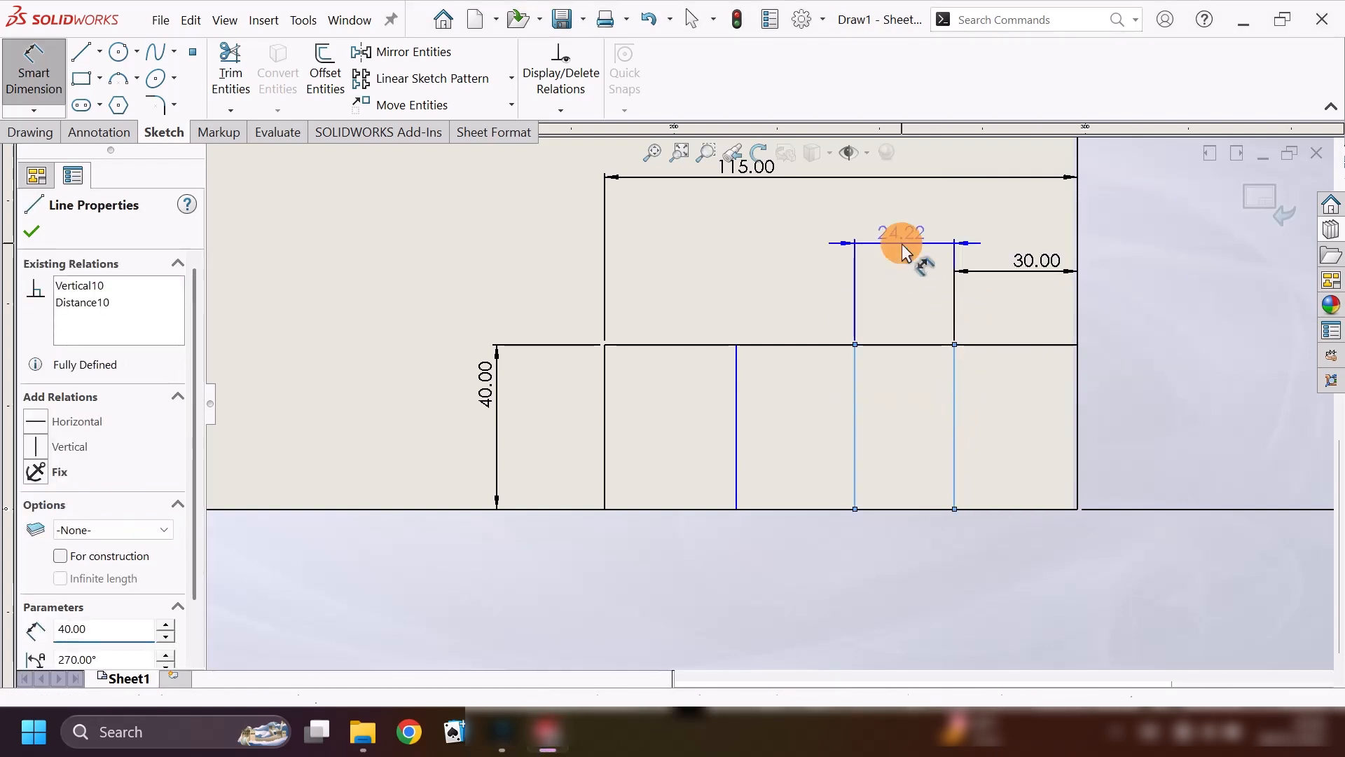
click(911, 254)
text(30)
key(Return)
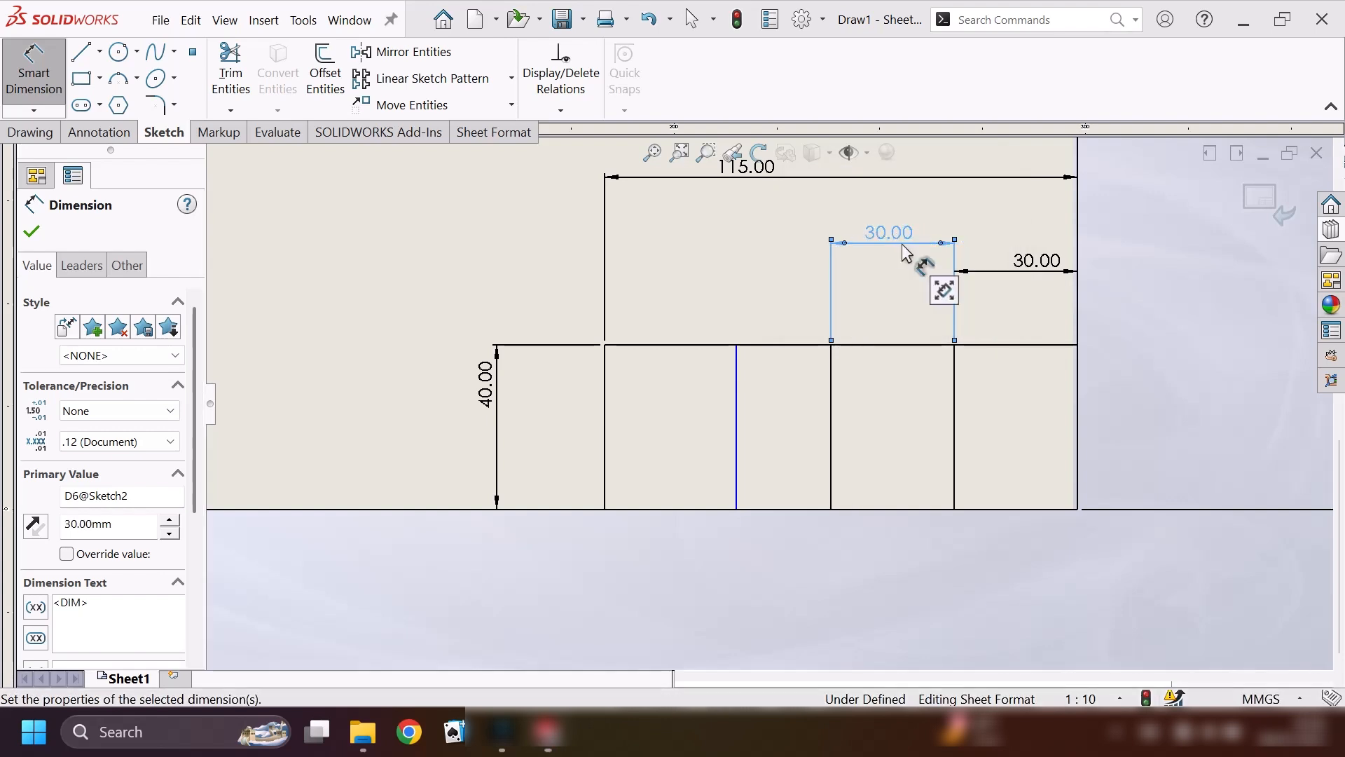
Dimension the spacing between the leftmost and middle vertical dividers to 30 mm.
click(736, 384)
click(831, 403)
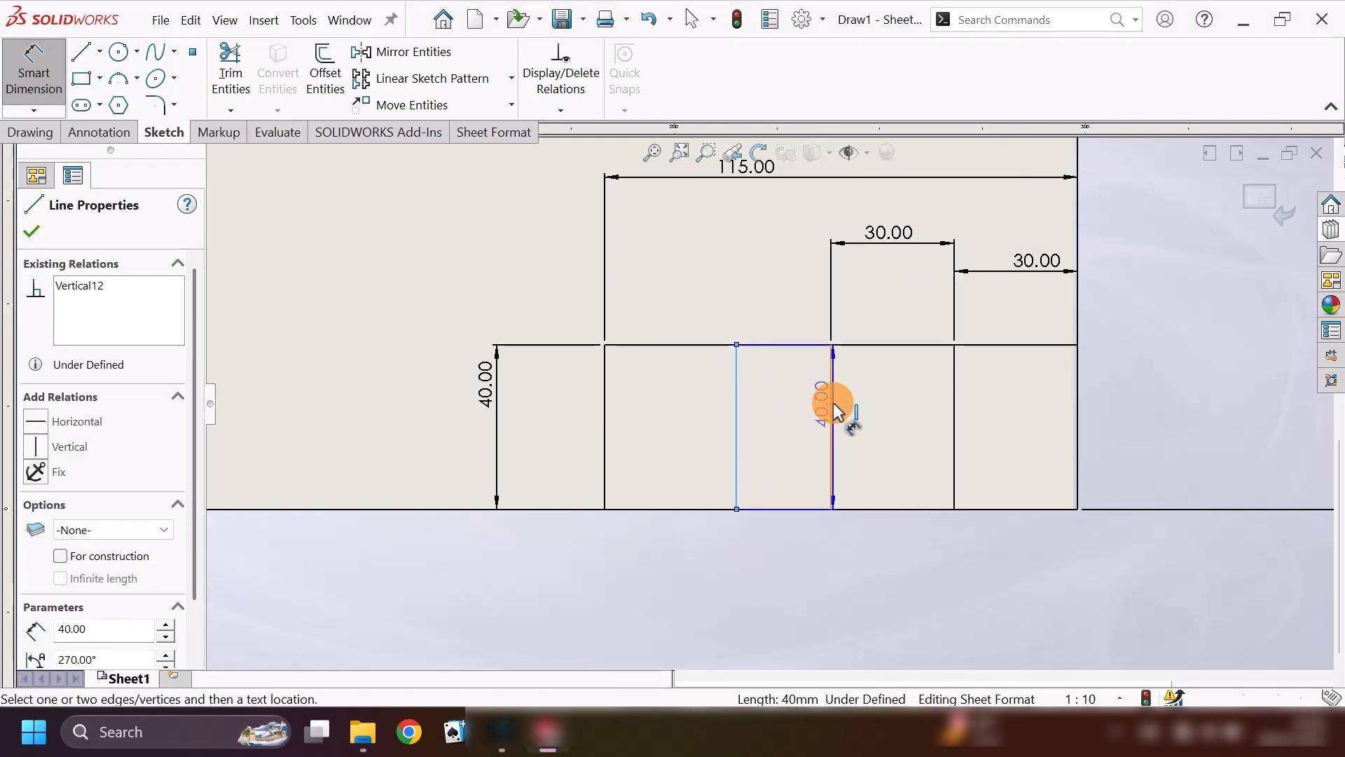
click(783, 275)
text(30)
key(Return)
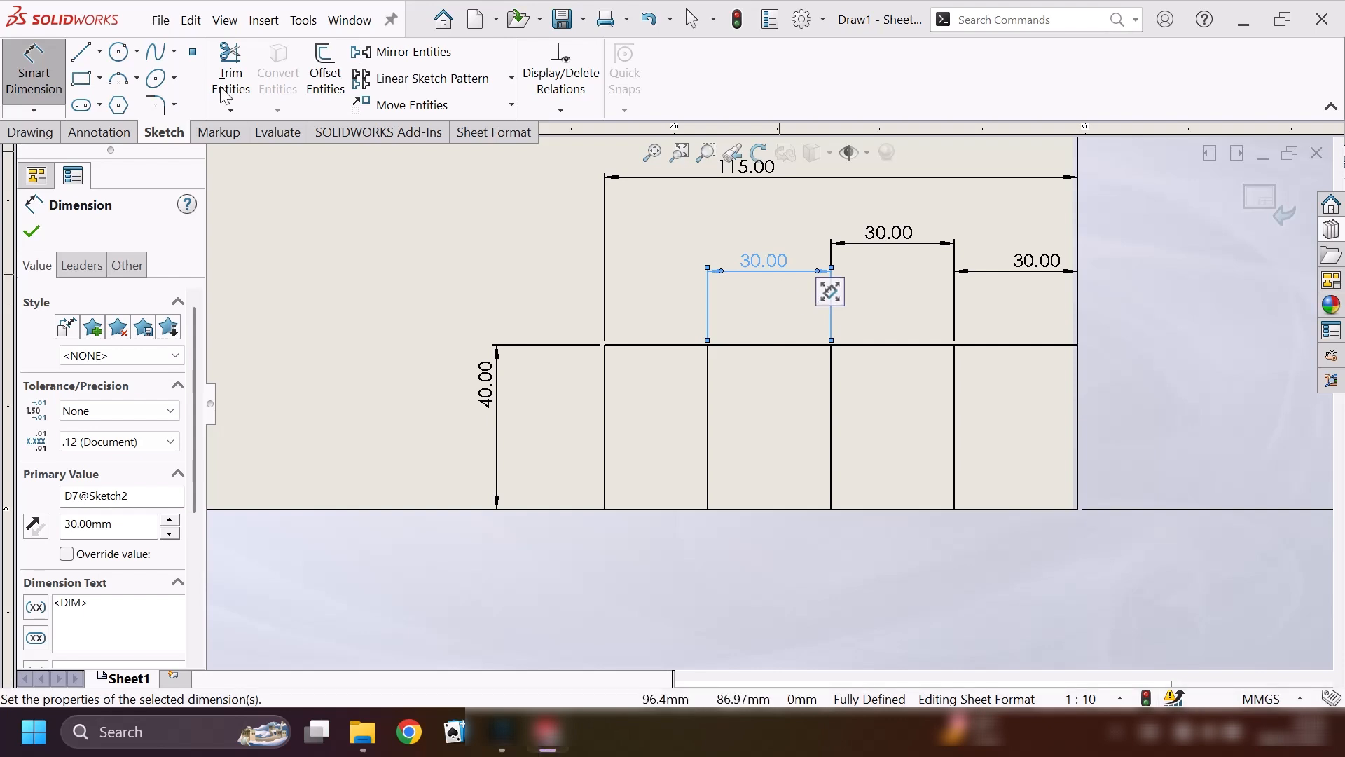
Sketch three horizontal lines from the leftmost to the rightmost vertical divider, crossing the middle one.
click(81, 52)
click(708, 386)
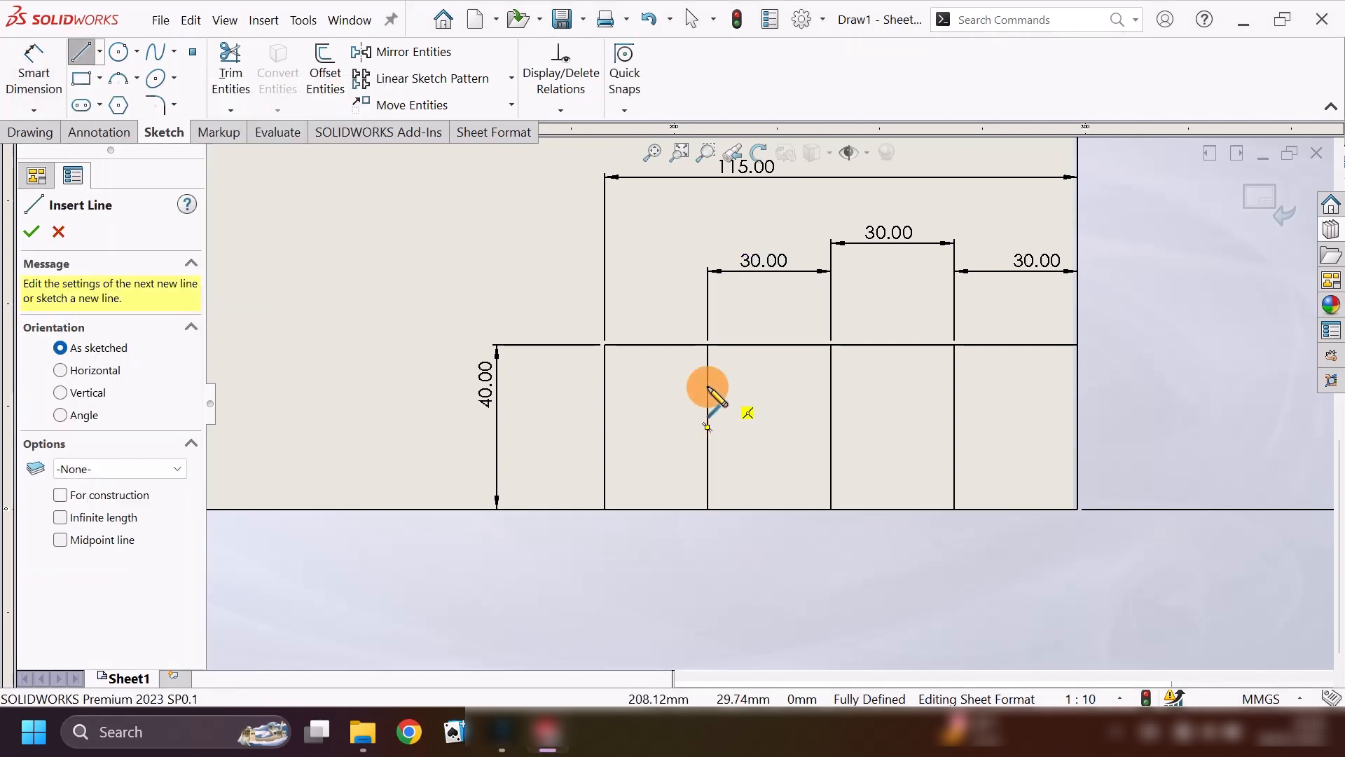
click(955, 386)
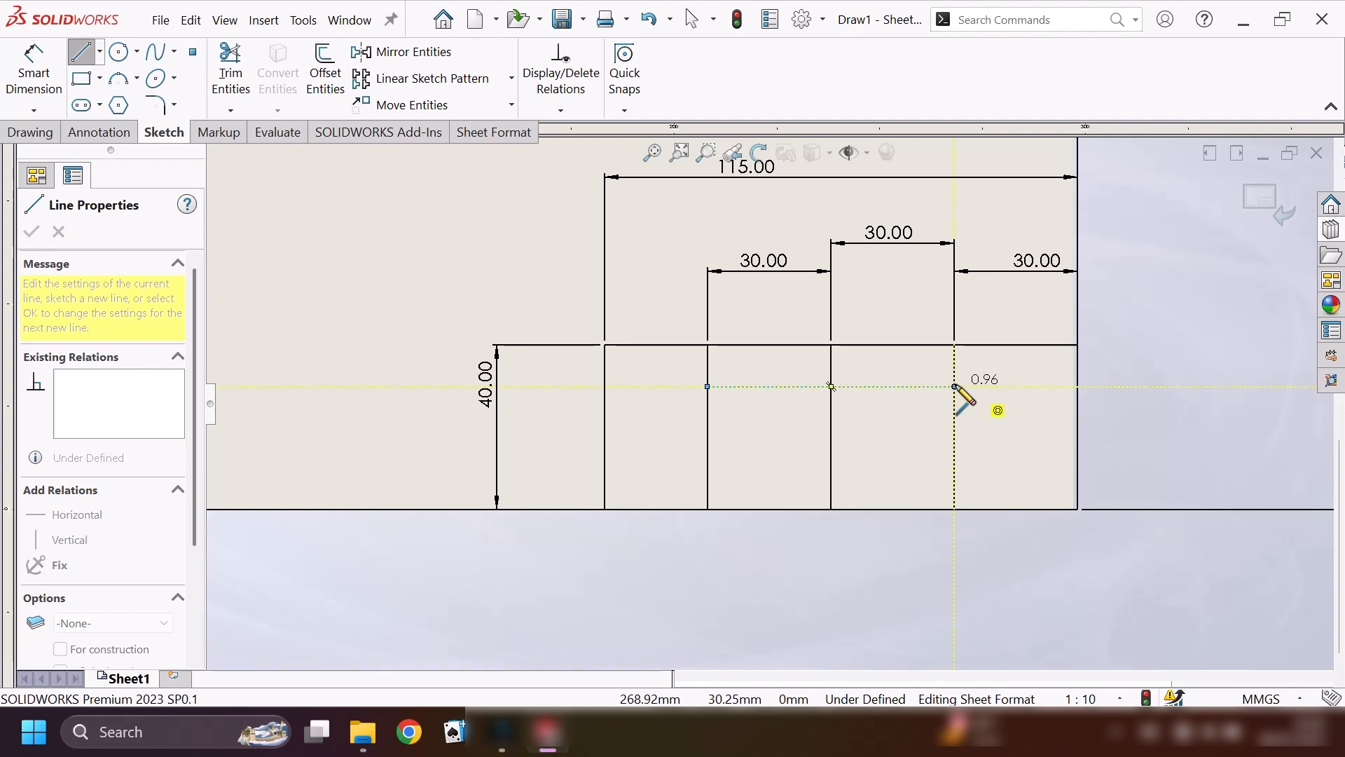
double_click(955, 386)
click(708, 415)
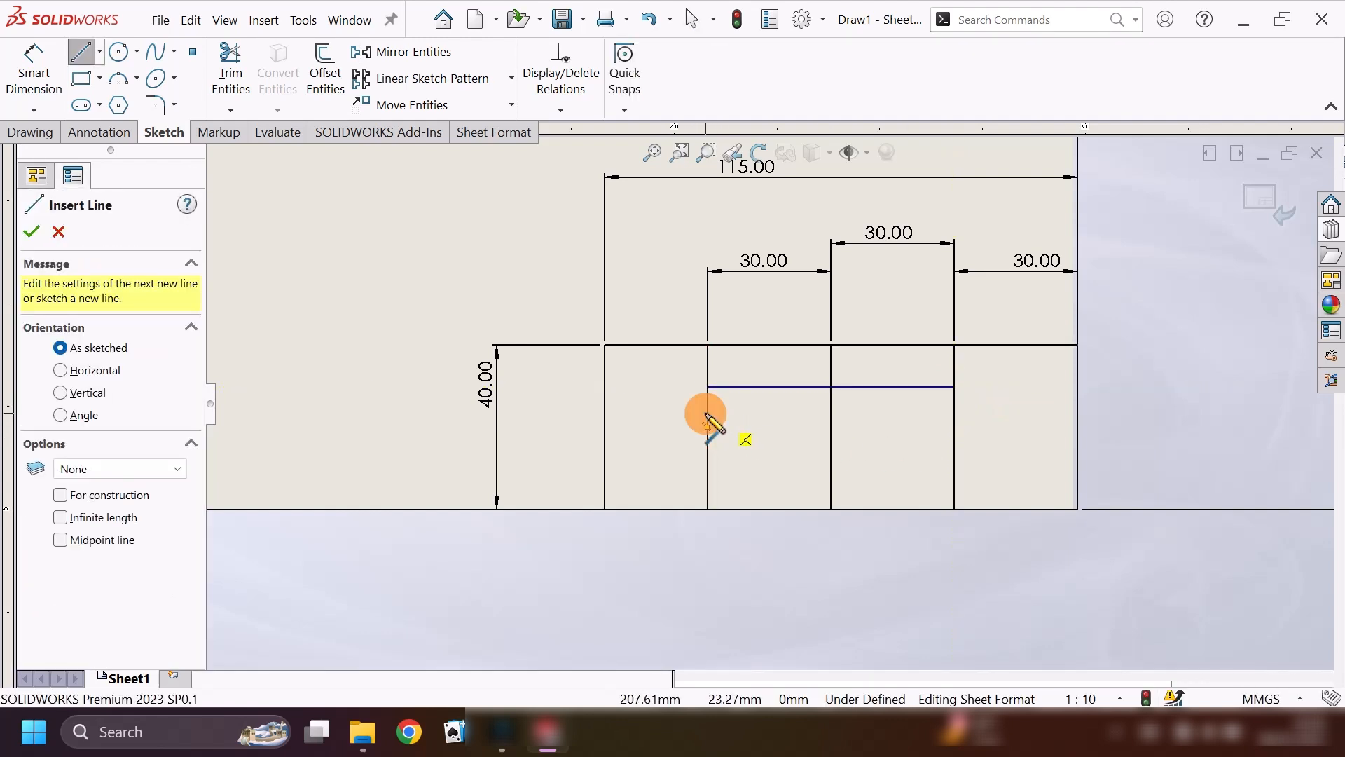
double_click(955, 414)
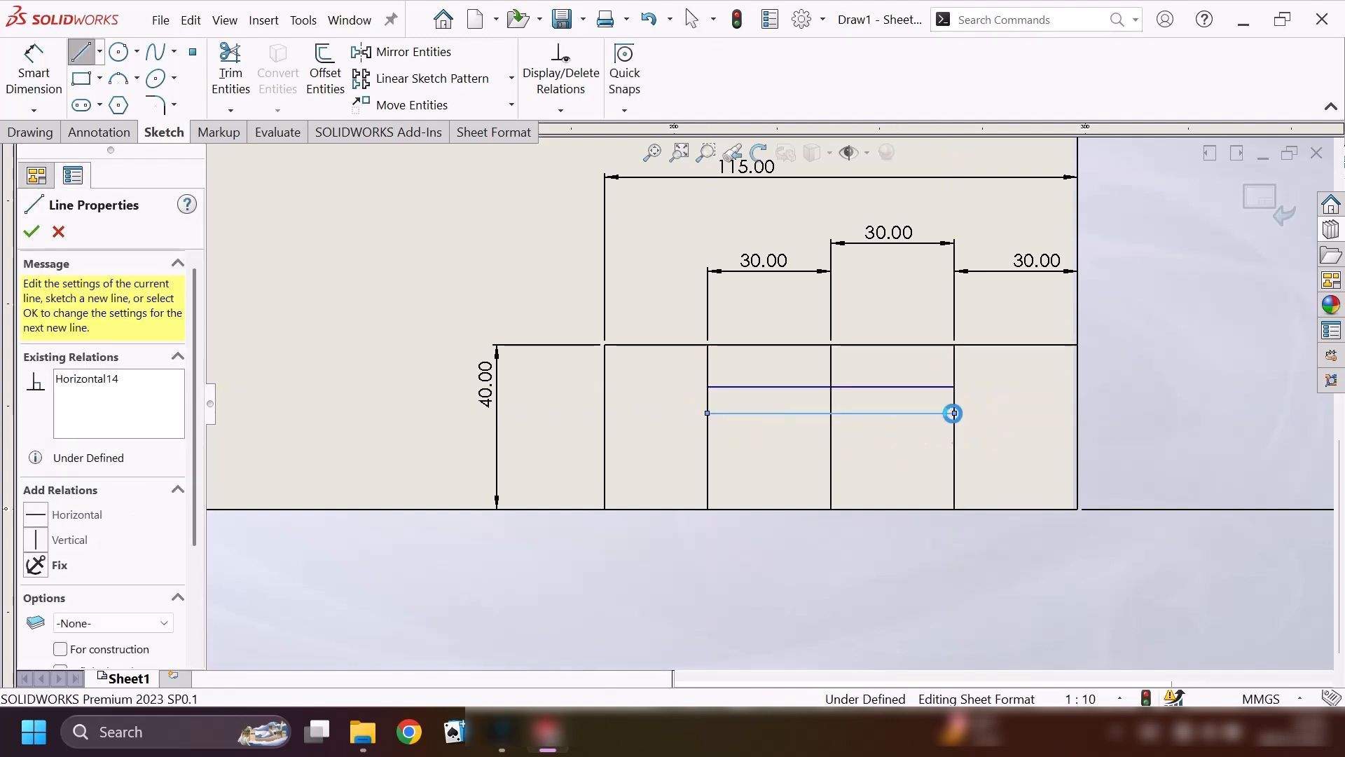
click(708, 454)
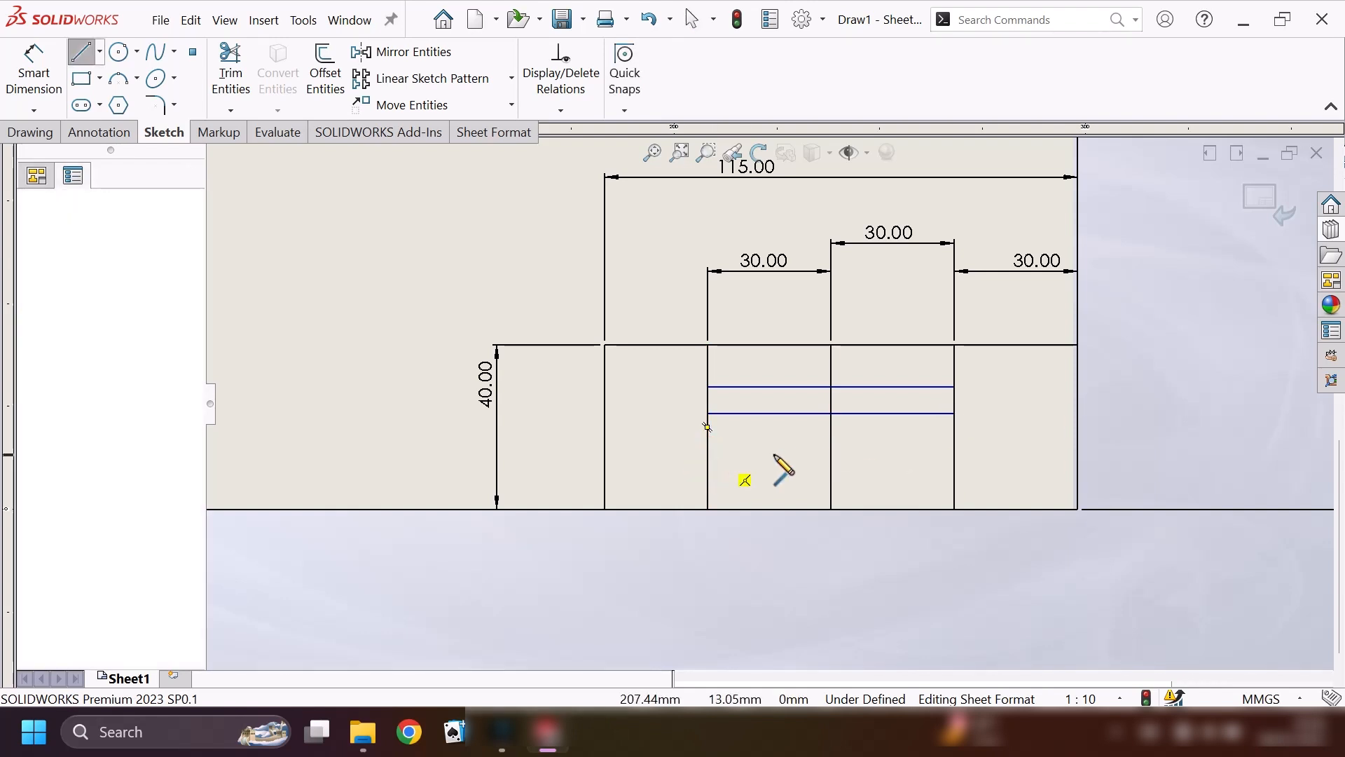
click(955, 454)
key(Escape)
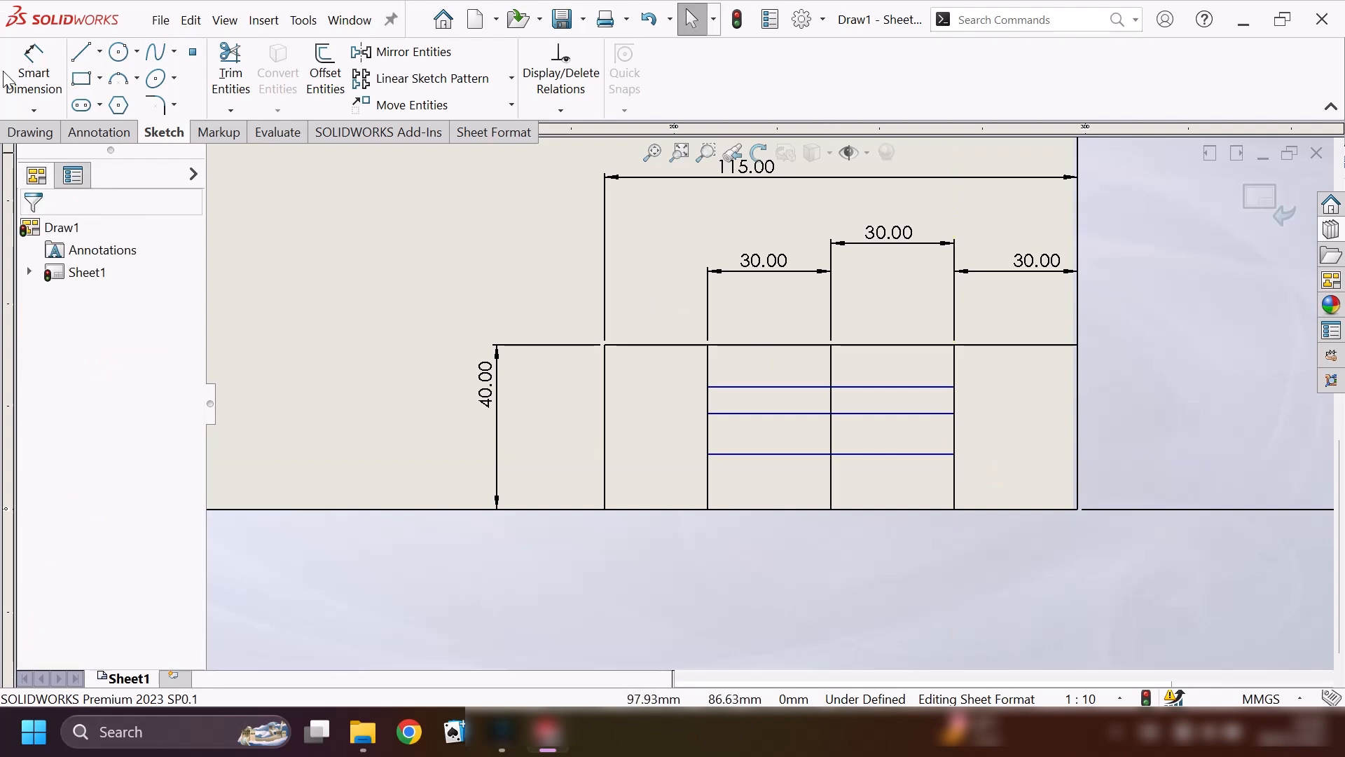
Dimension the uppermost inner horizontal line 10 mm below the block's top edge.
click(33, 70)
click(879, 387)
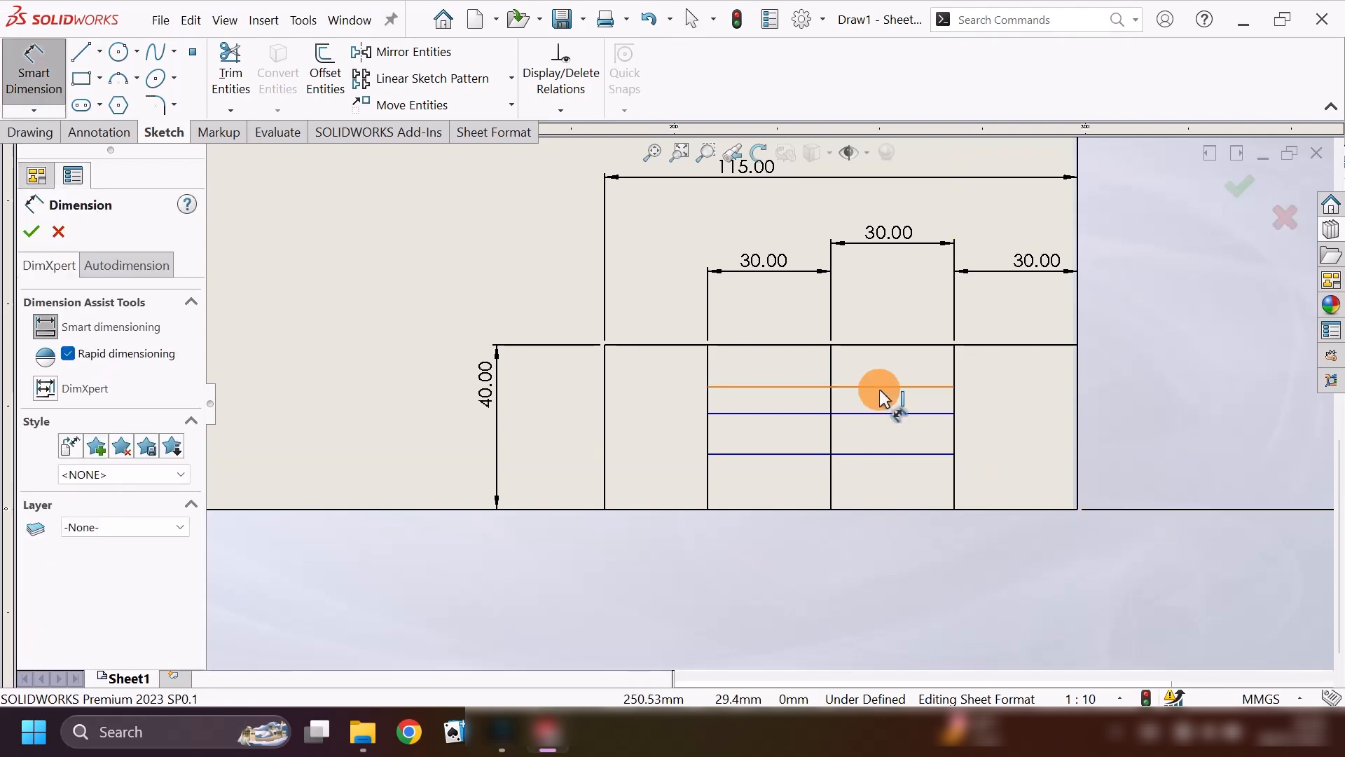
click(910, 345)
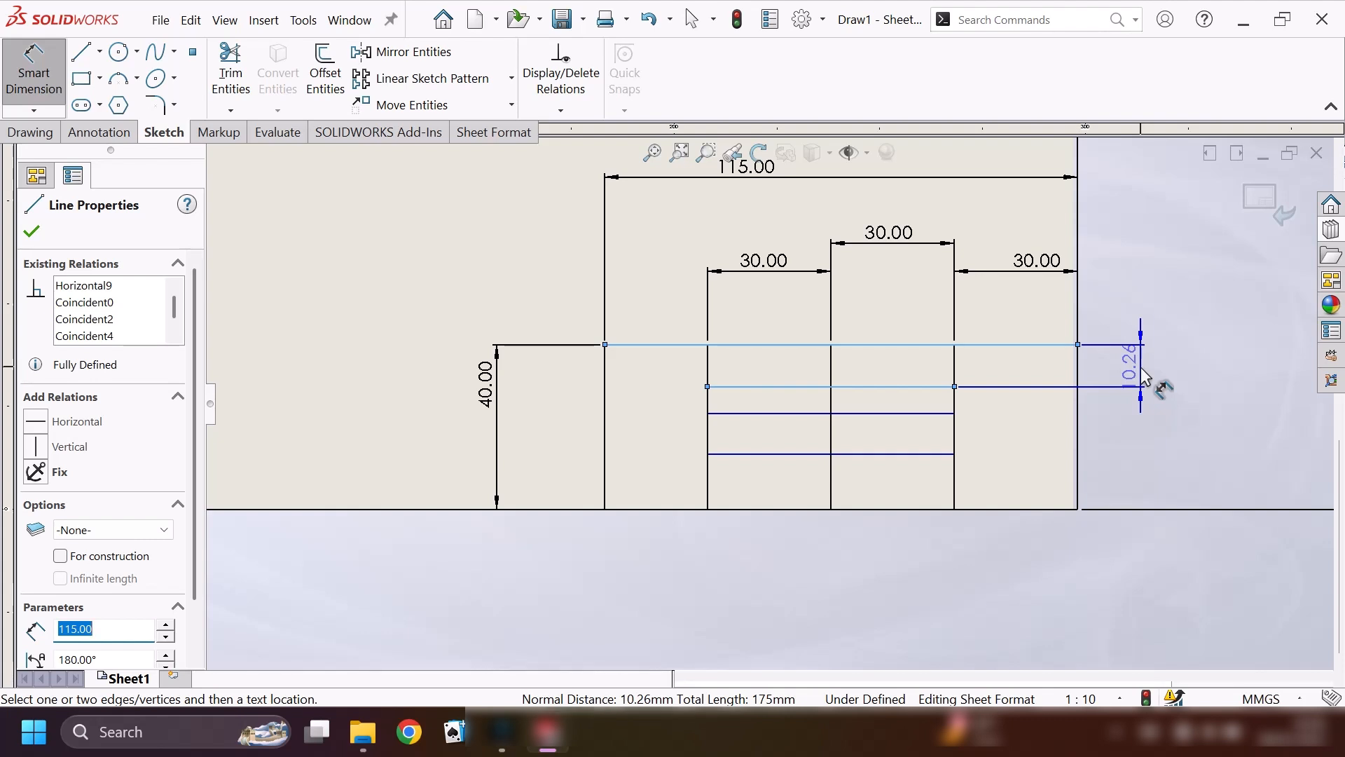
click(1143, 378)
text(1)
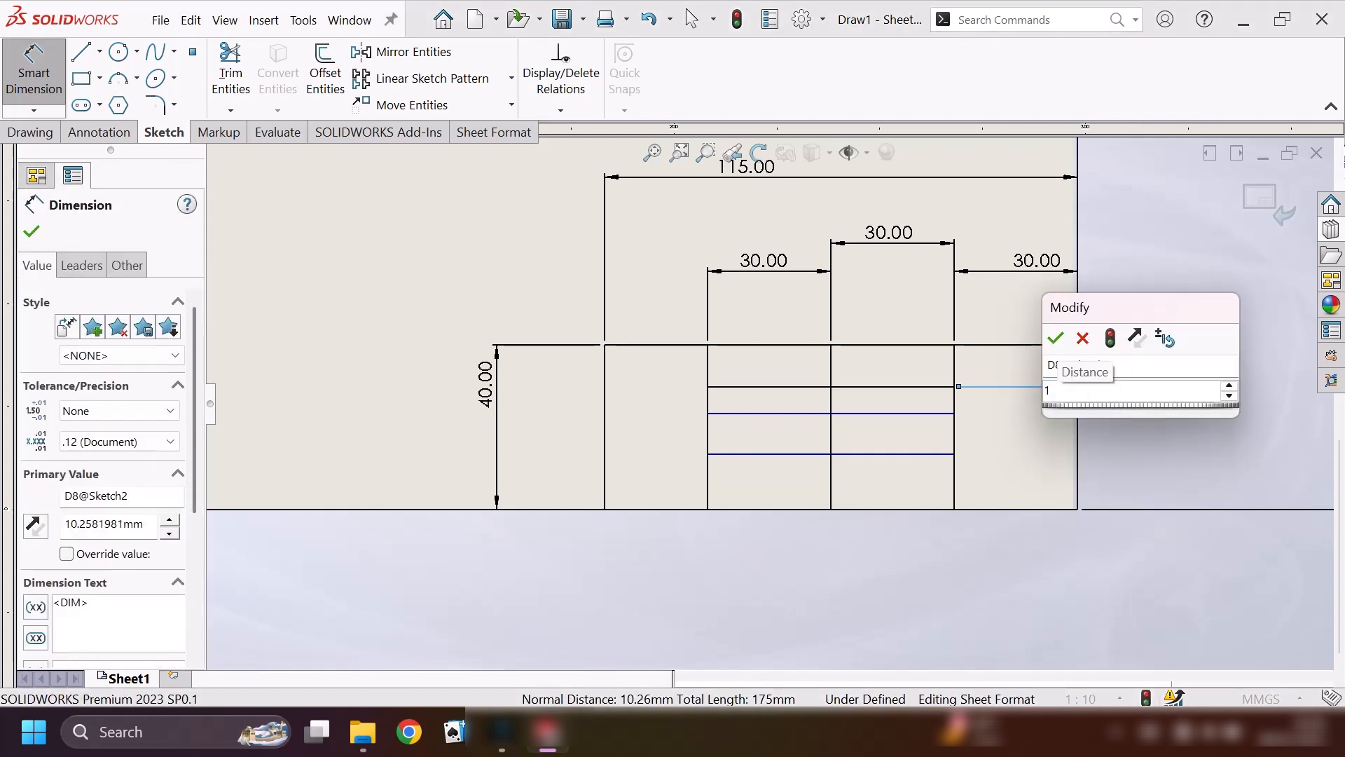
text(0)
key(Return)
Dimension the second inner horizontal line 10 mm below the first one.
click(757, 386)
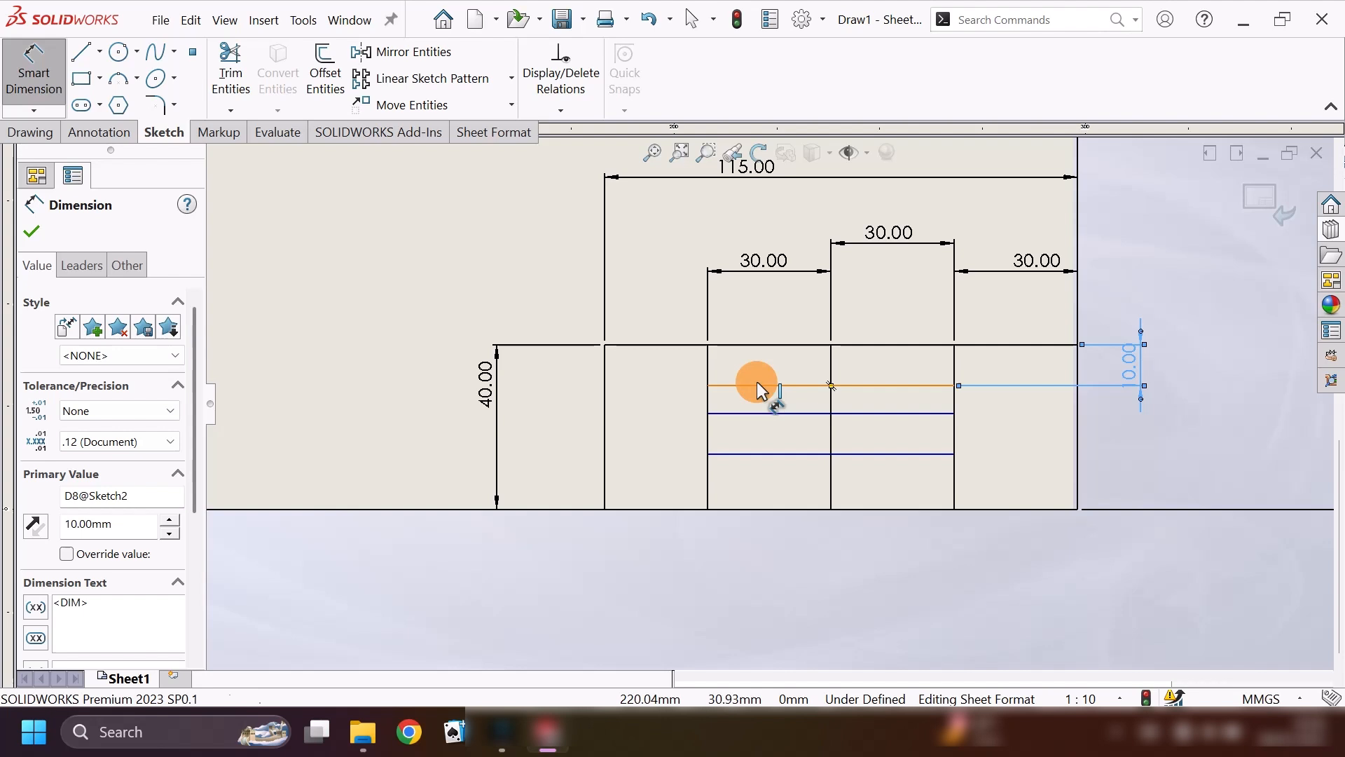
click(767, 419)
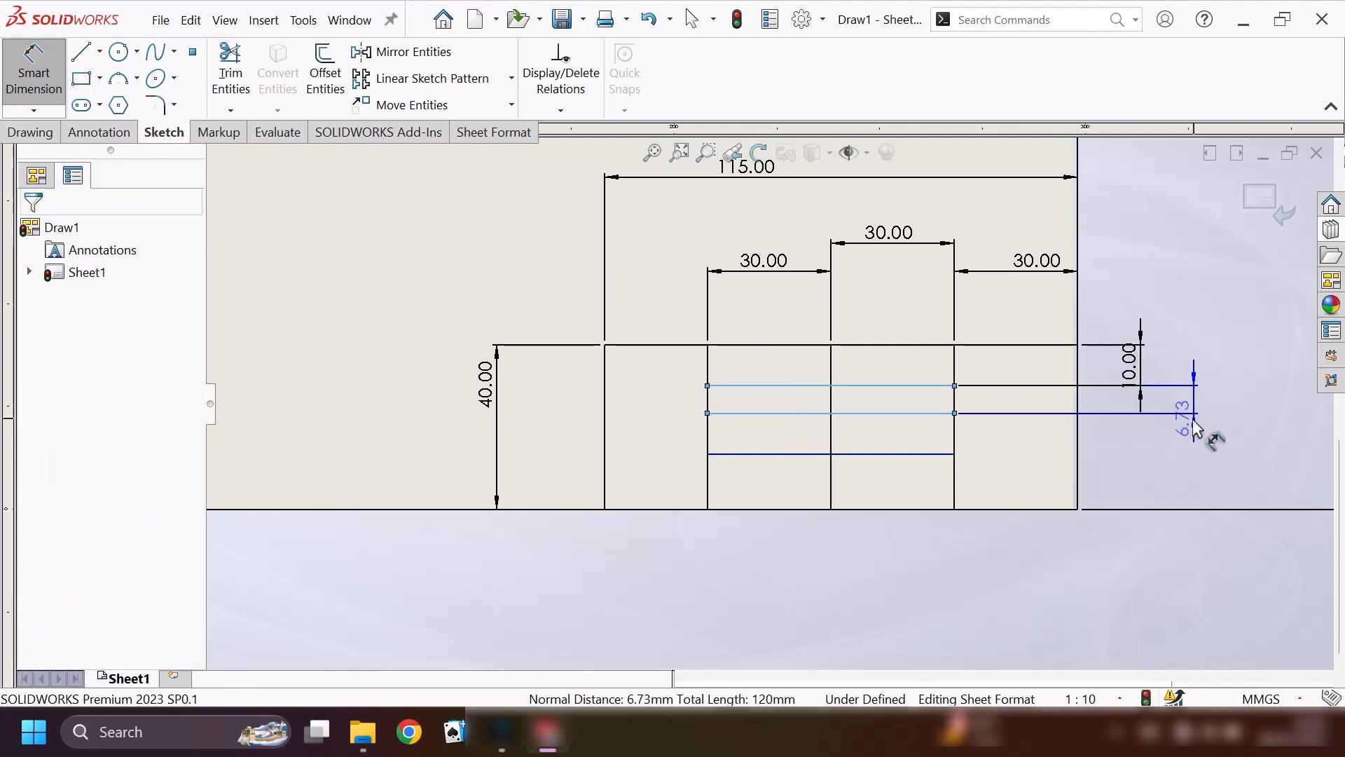
click(1201, 431)
key(Return)
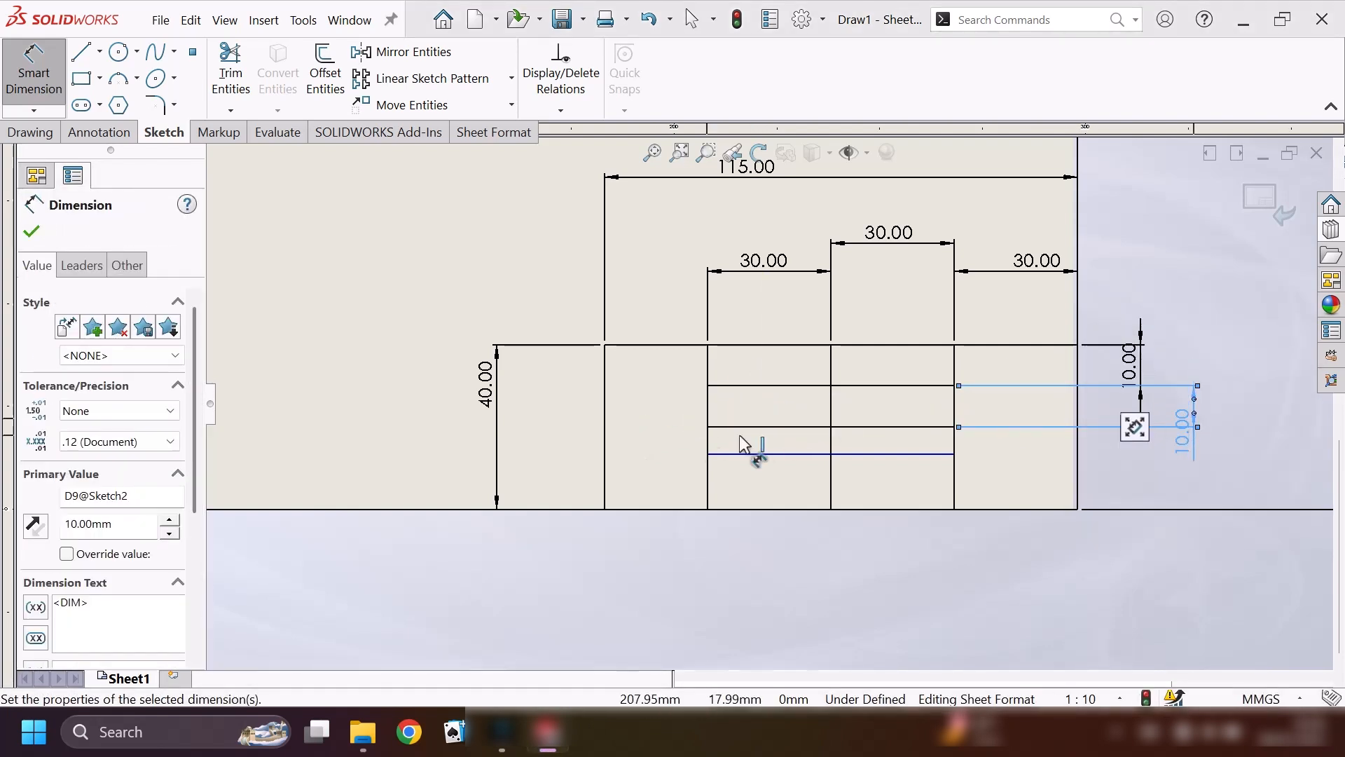
Dimension the lowest inner horizontal line 10 mm below the second one.
click(758, 457)
click(755, 456)
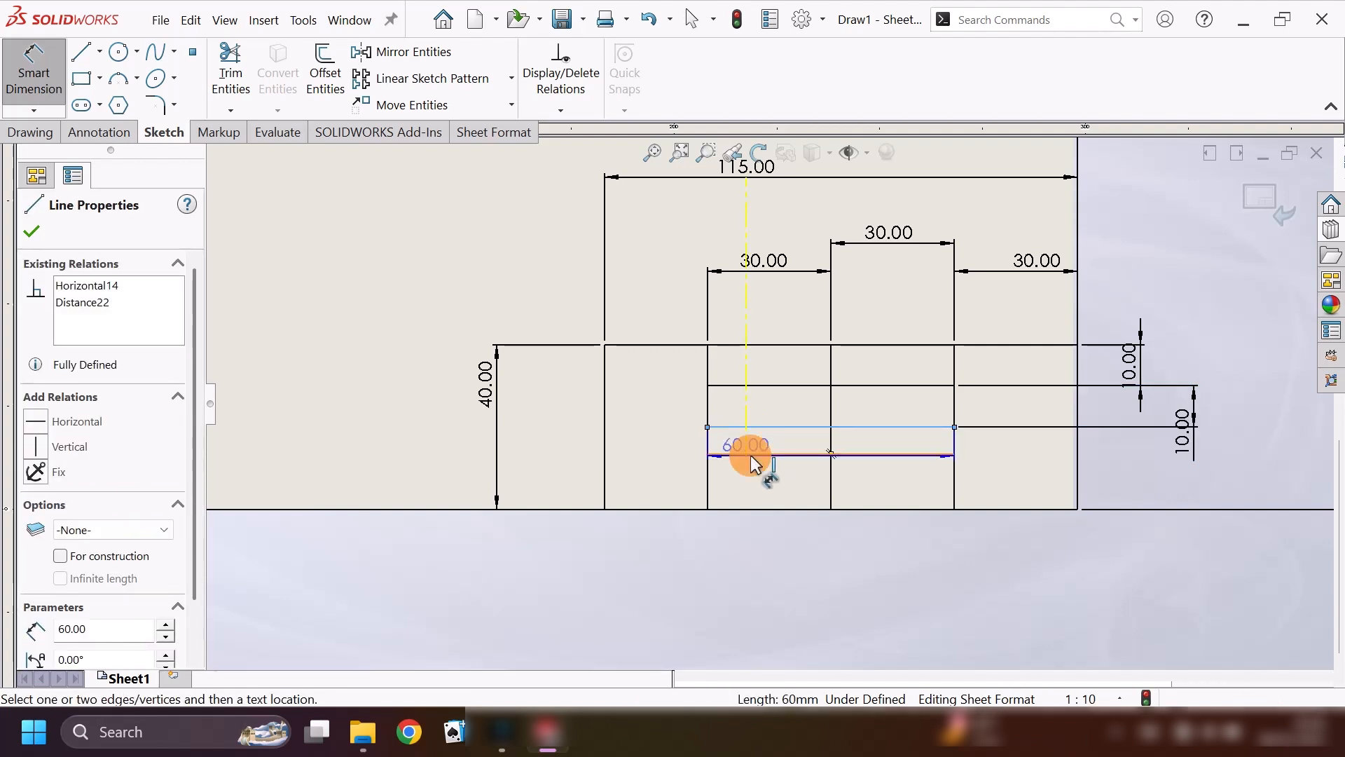
click(871, 550)
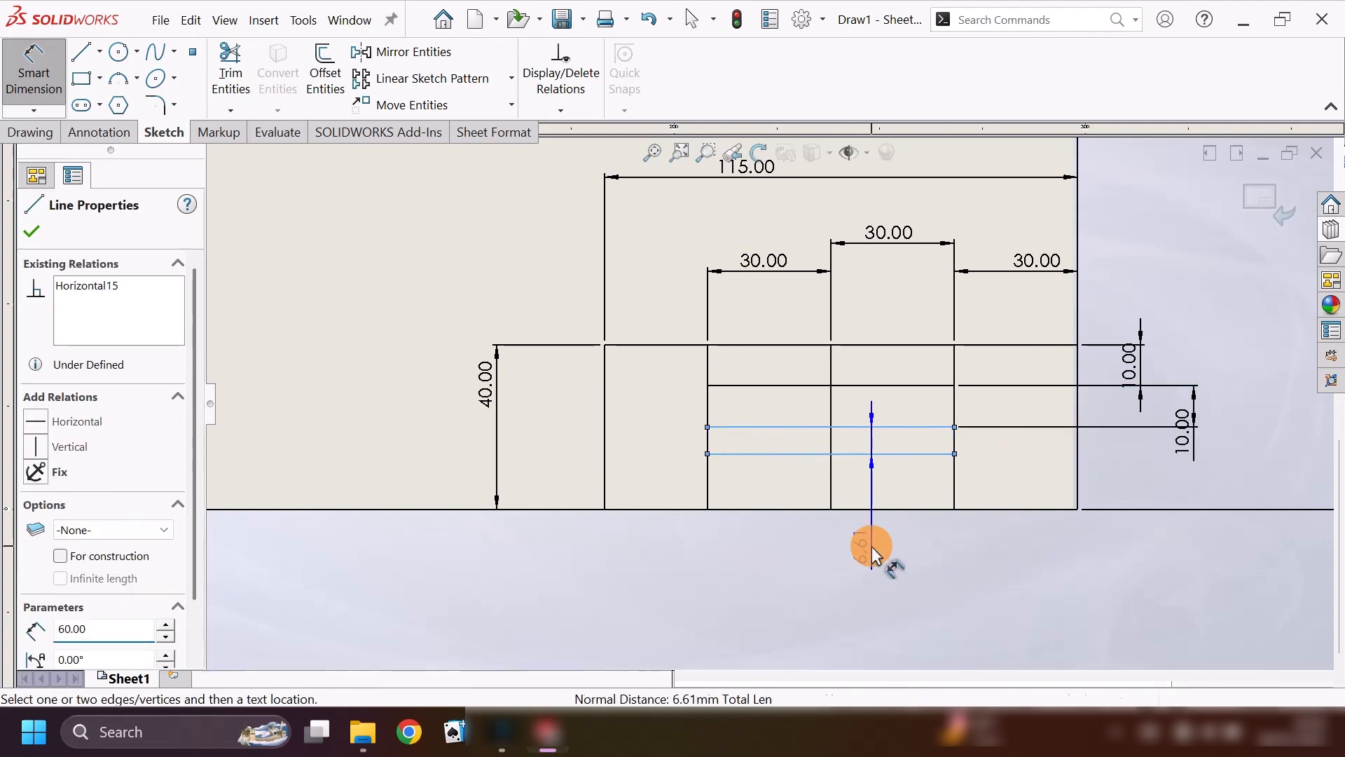
text(10)
key(Return)
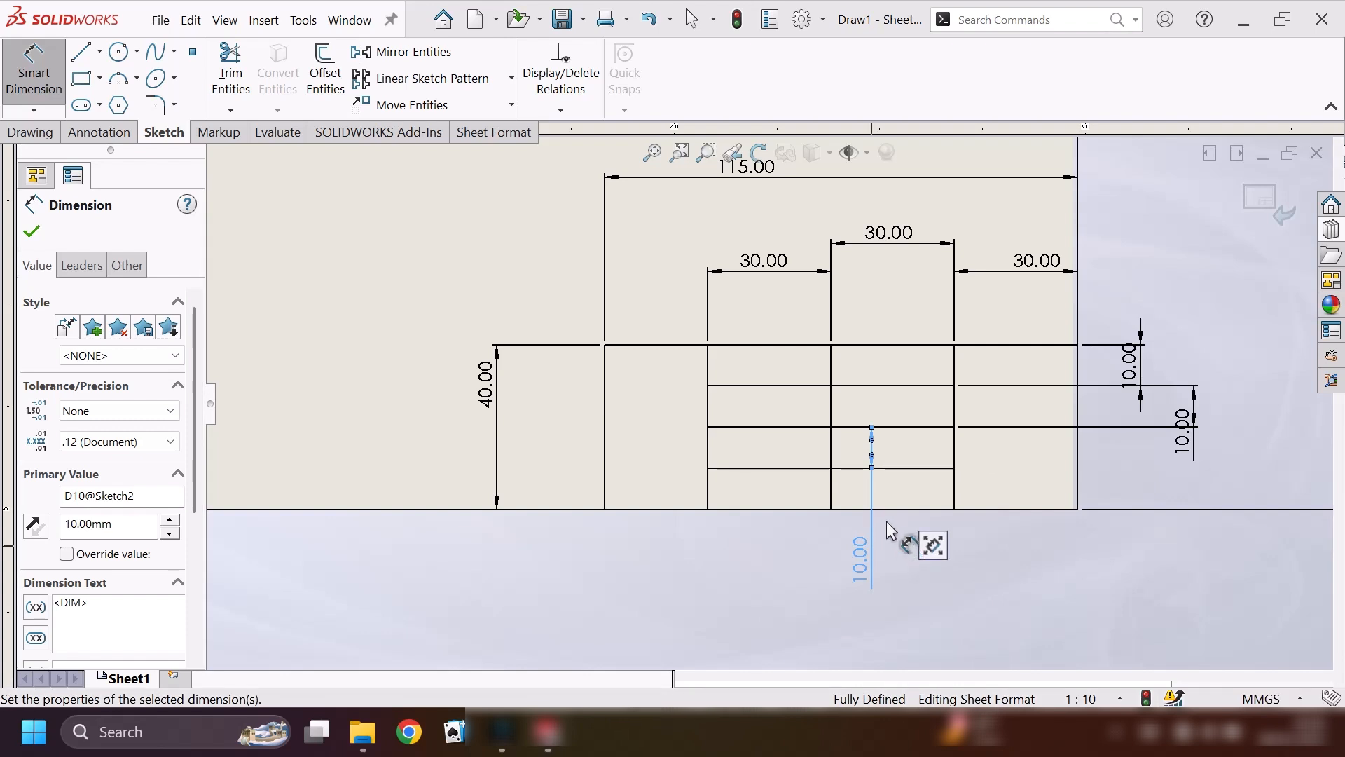
Trim the middle vertical divider below the lowest horizontal line, and sketch a 30 mm horizontal line across the block's right column.
click(230, 74)
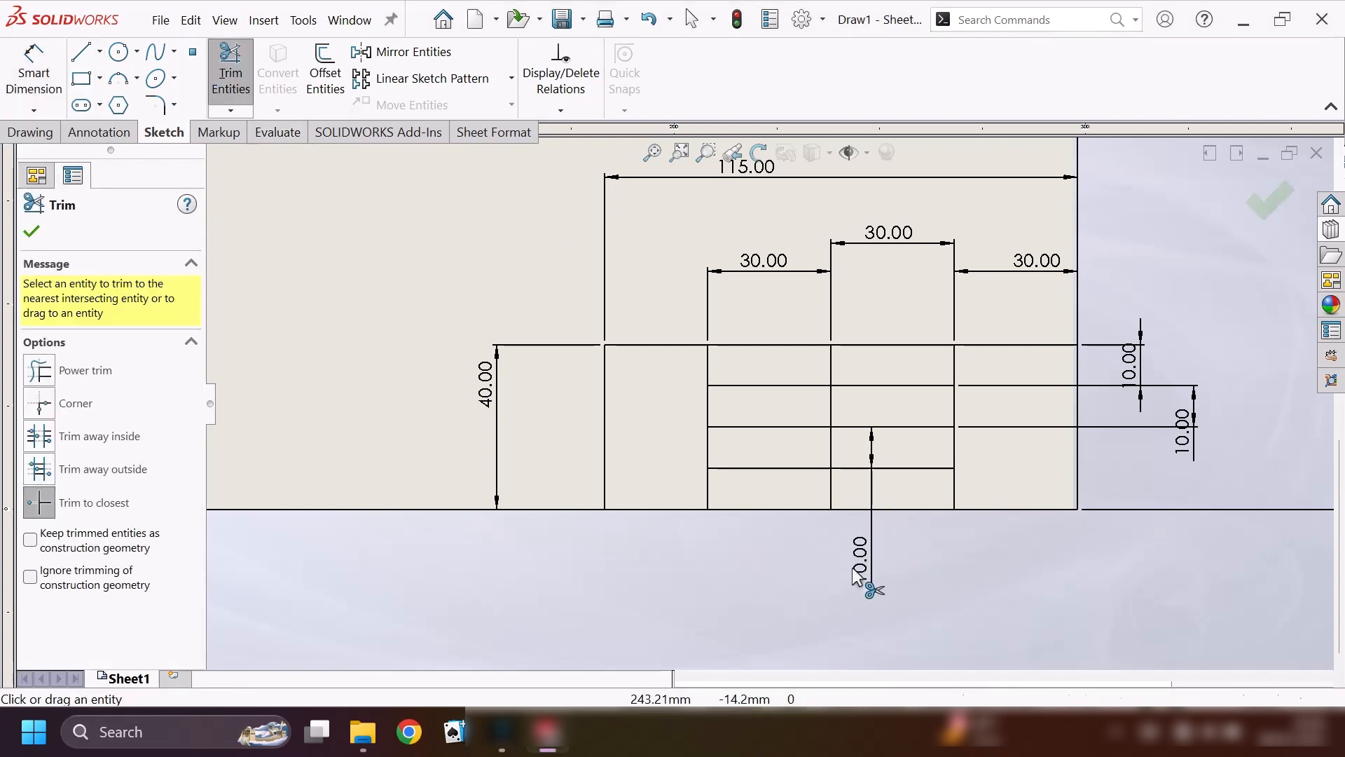
click(81, 52)
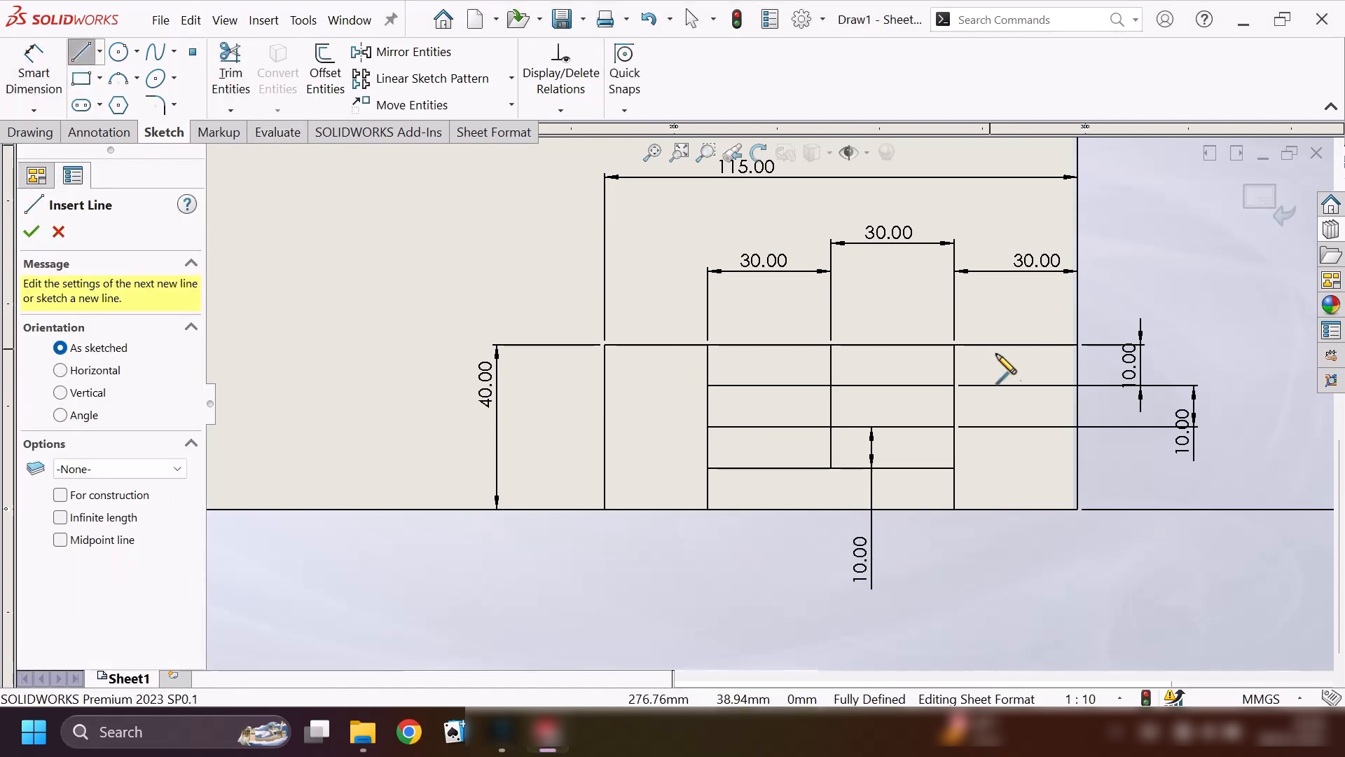
click(954, 401)
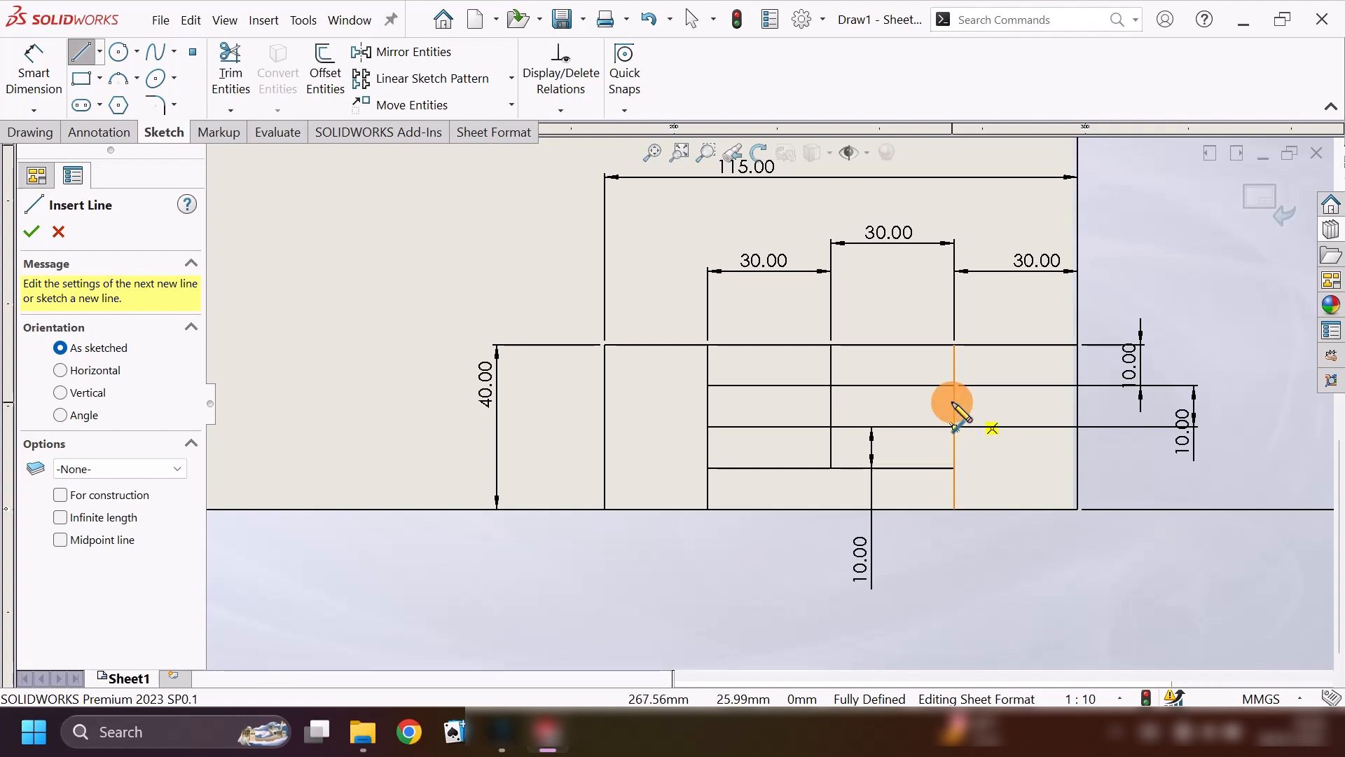
click(1078, 401)
key(Escape)
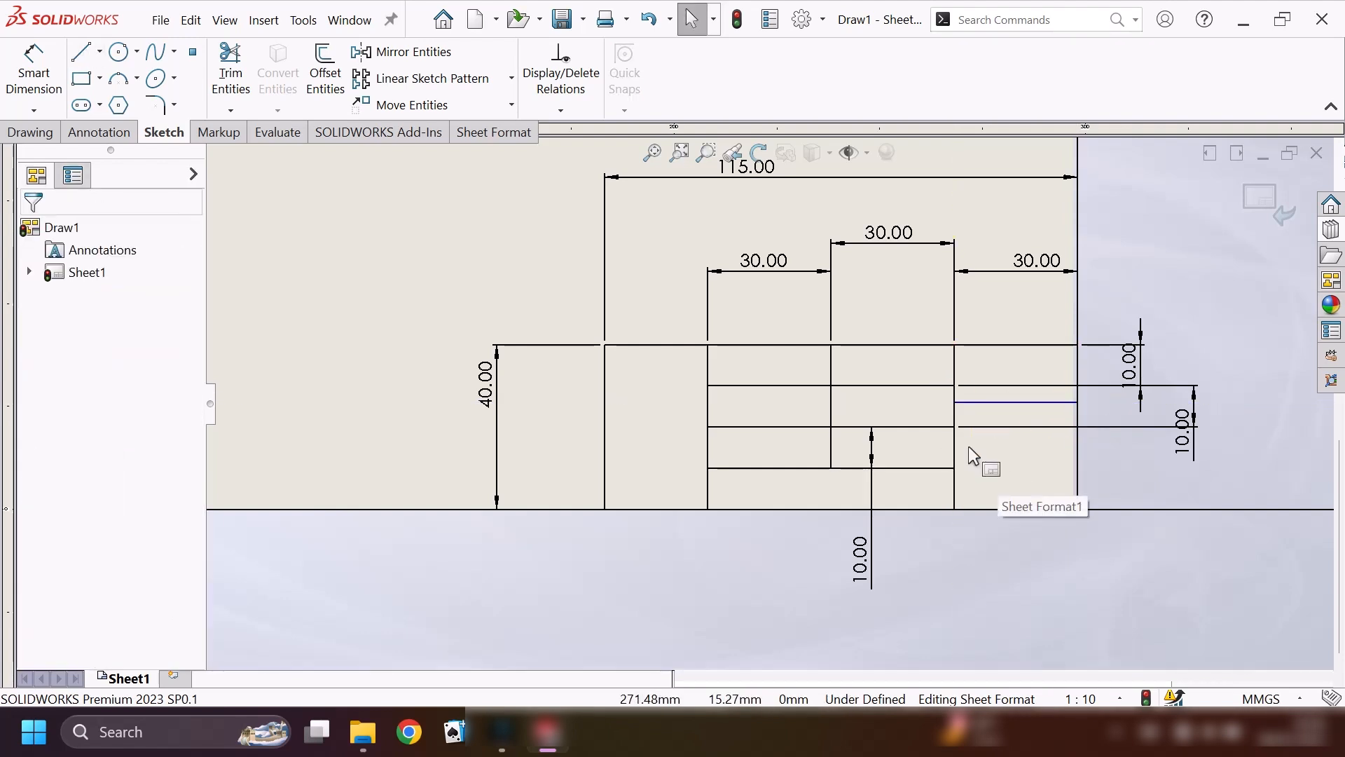
Sketch a second 30 mm horizontal line across the block's right column, below the existing one.
key(Return)
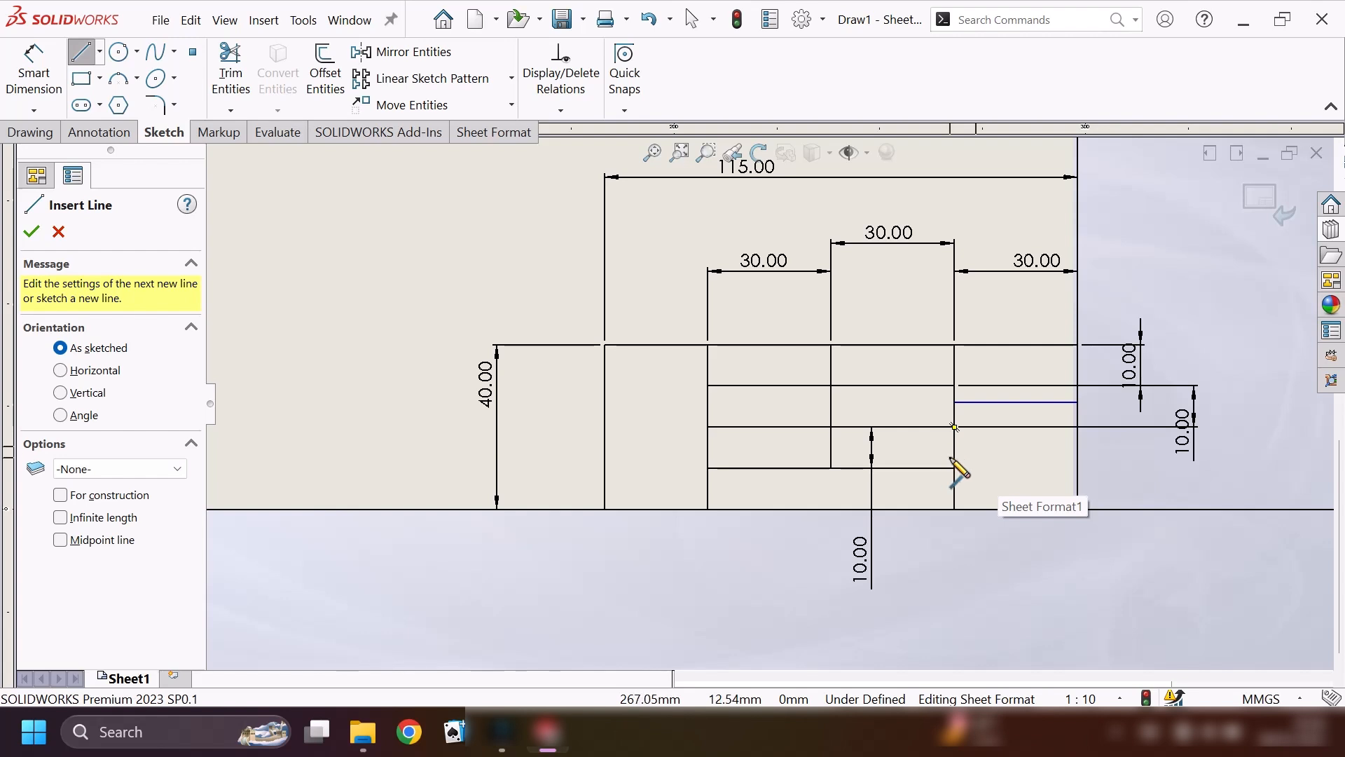
click(954, 452)
click(1078, 452)
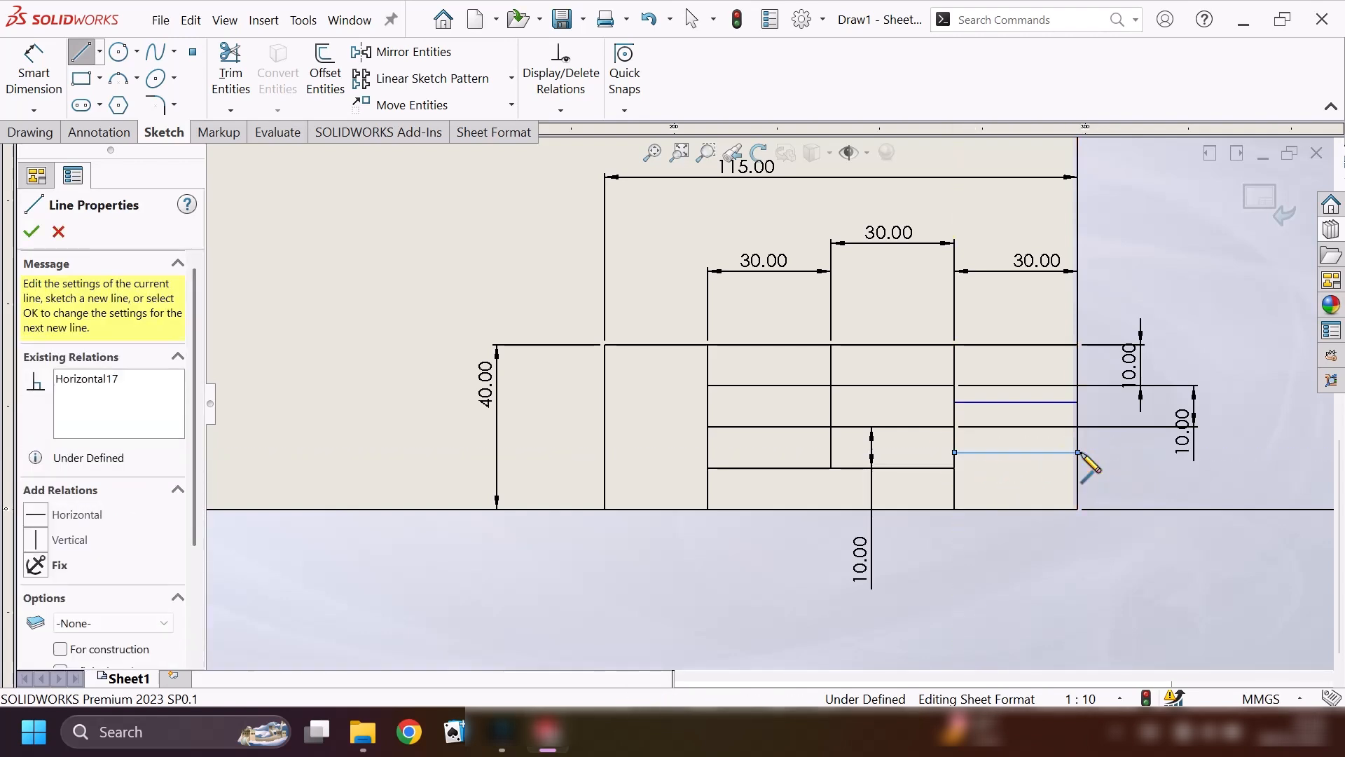
key(Escape)
Dimension the right column's upper horizontal line 12 mm below the block's top edge.
click(32, 85)
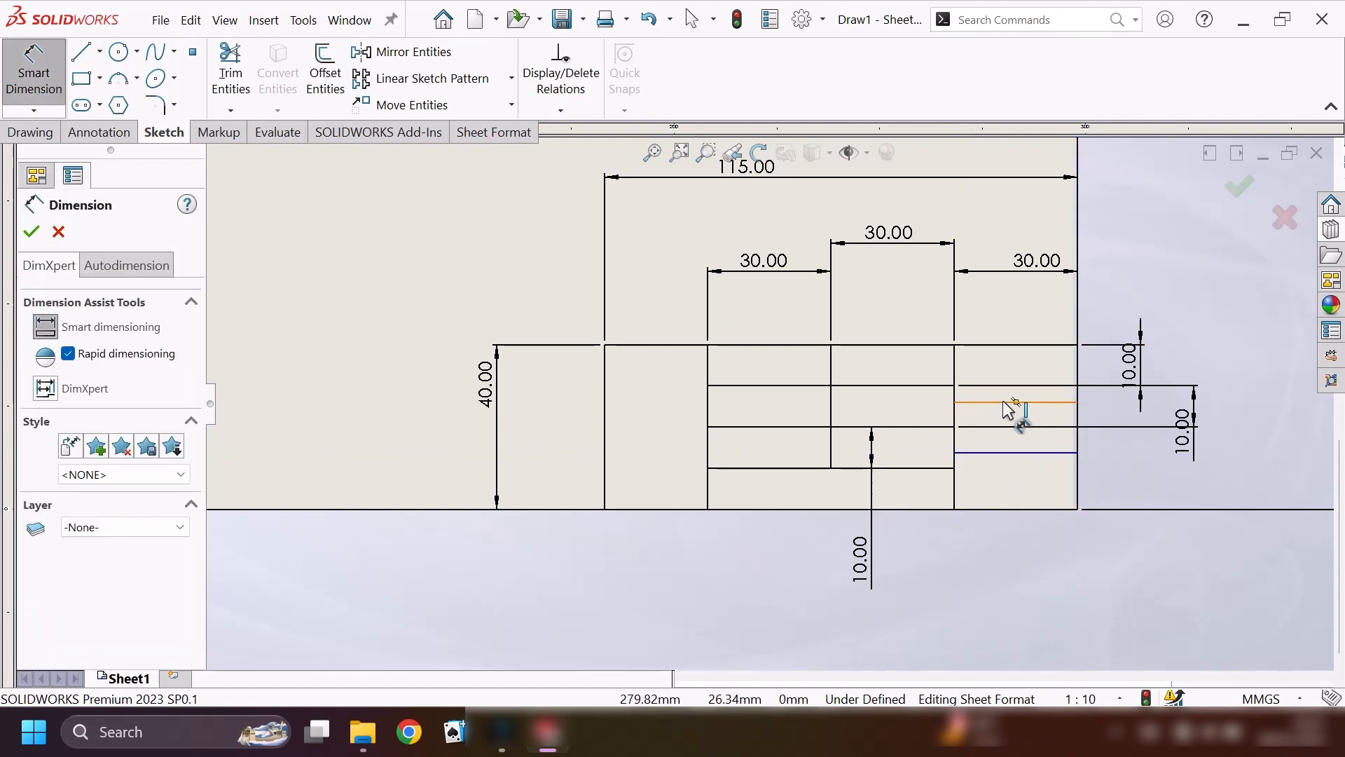
click(1006, 401)
click(998, 345)
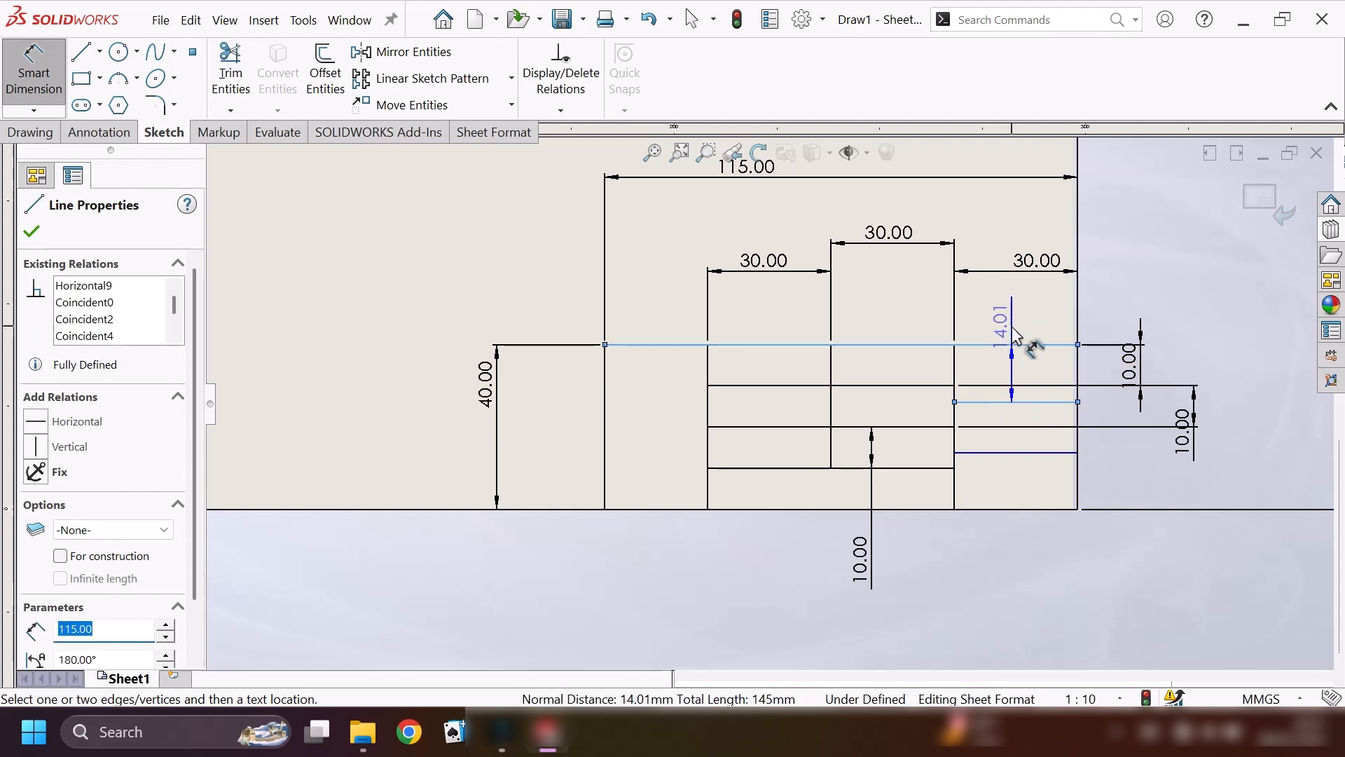
click(991, 321)
click(994, 328)
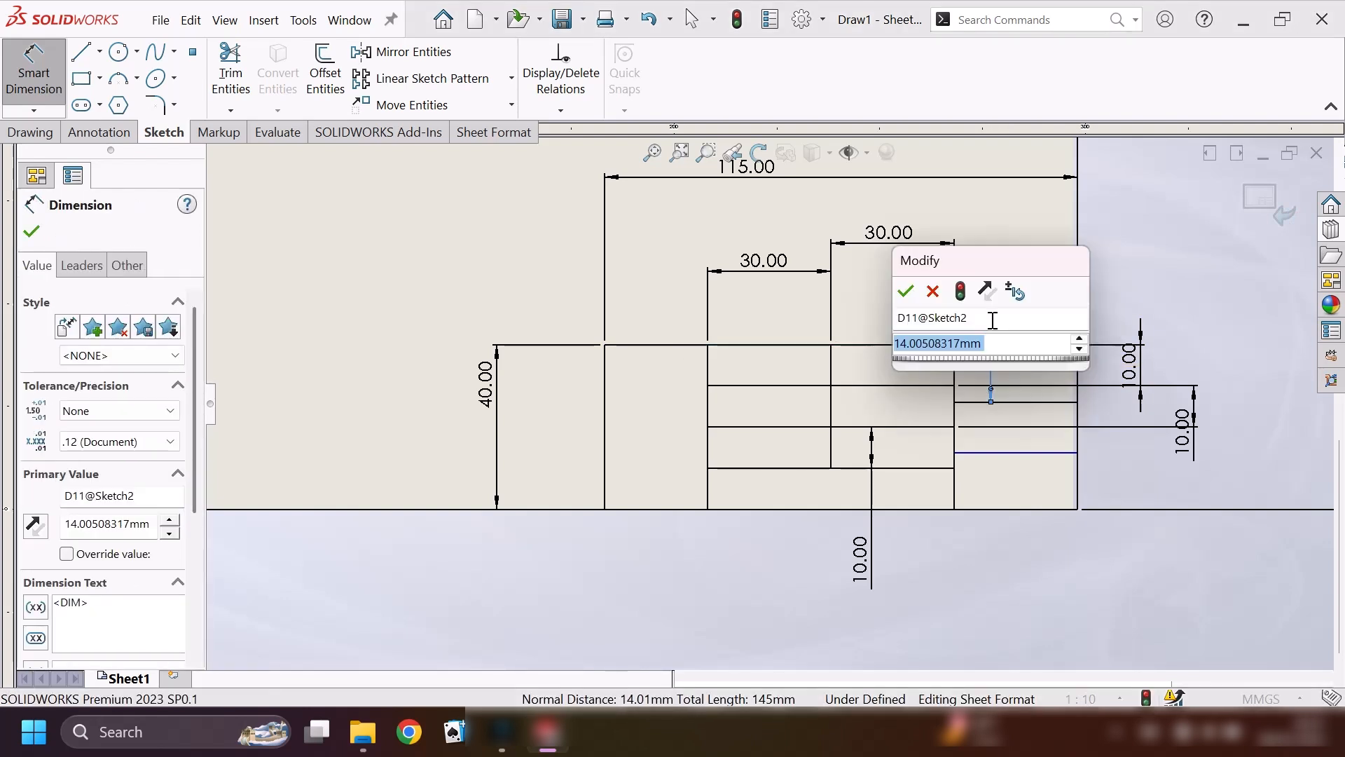
text(12)
key(Return)
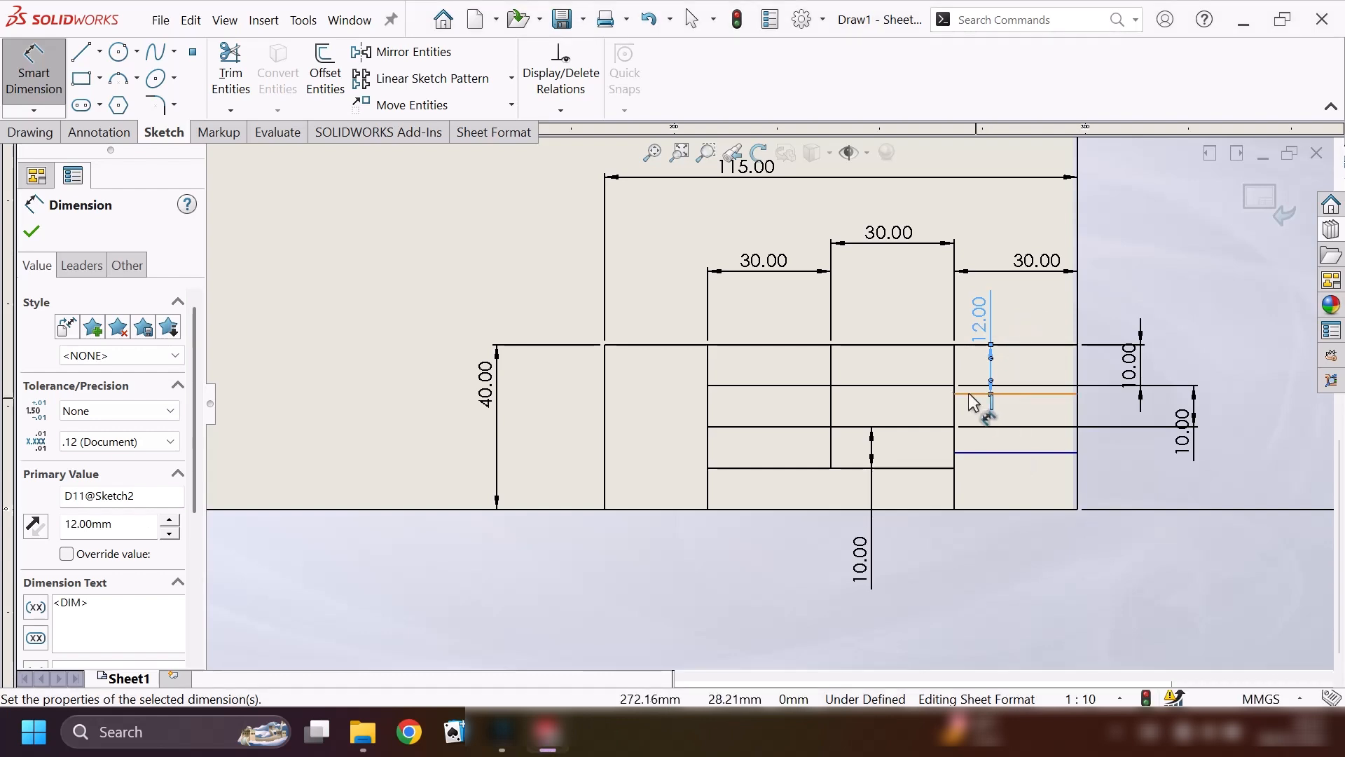
Dimension the right column's lower horizontal line 12 mm below the upper one.
click(974, 395)
click(987, 452)
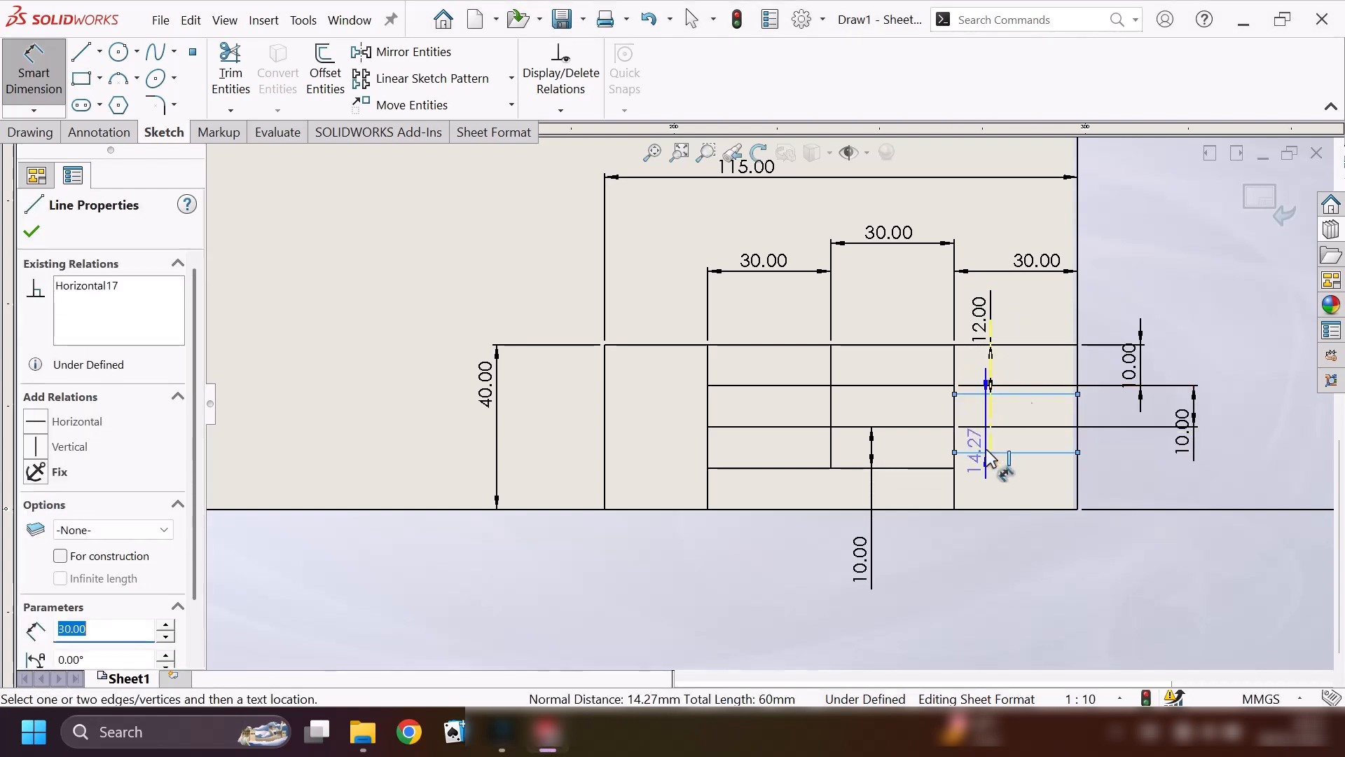
click(1254, 419)
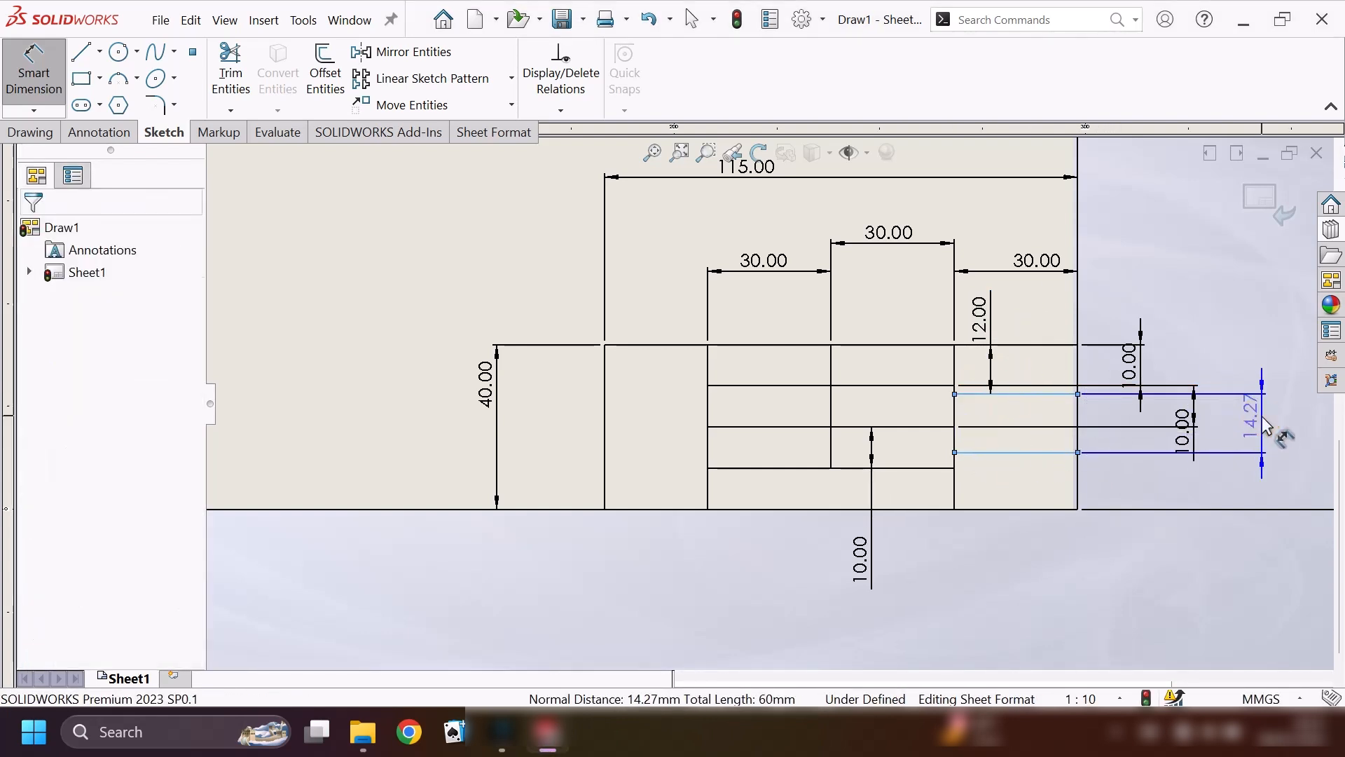
text(12)
key(Return)
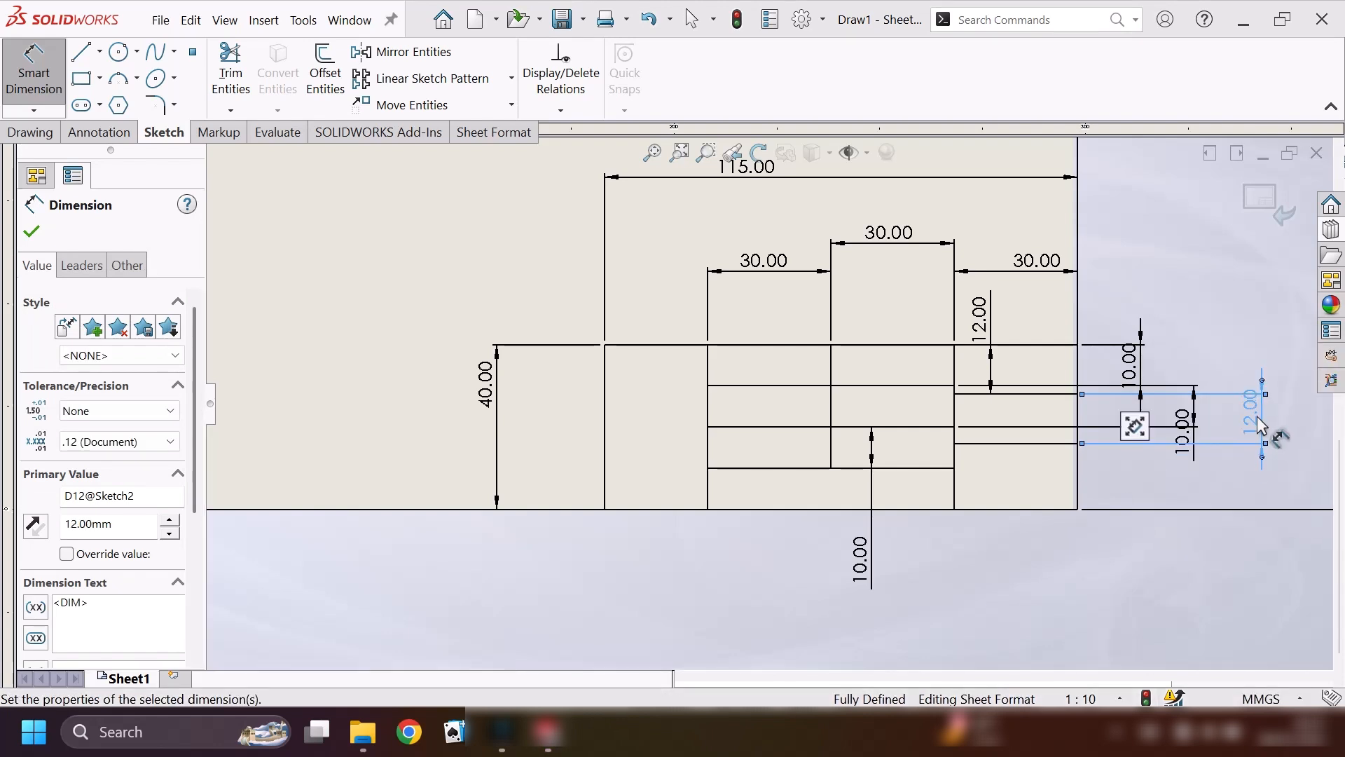
Sketch two vertical lines, 16 mm long, from the right column's lower horizontal line down to the block's bottom edge.
click(80, 62)
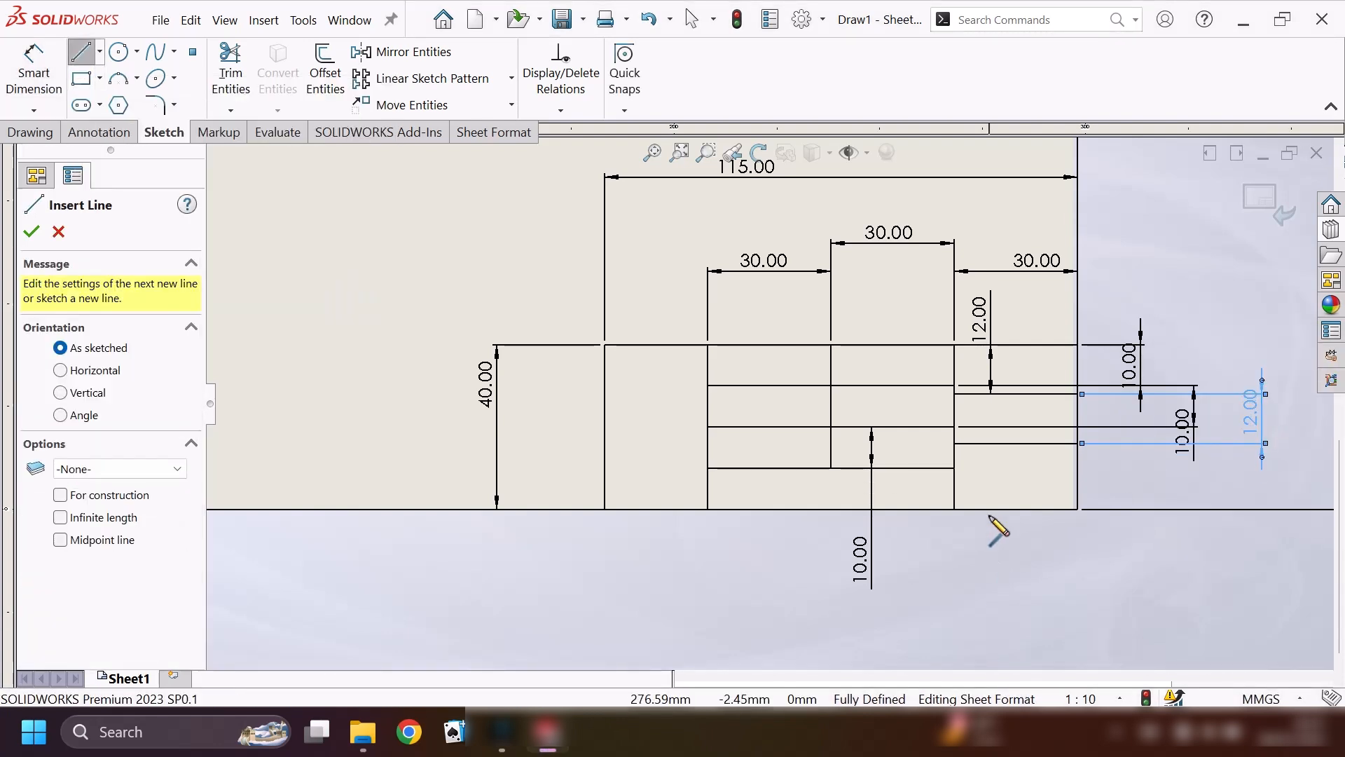
click(993, 442)
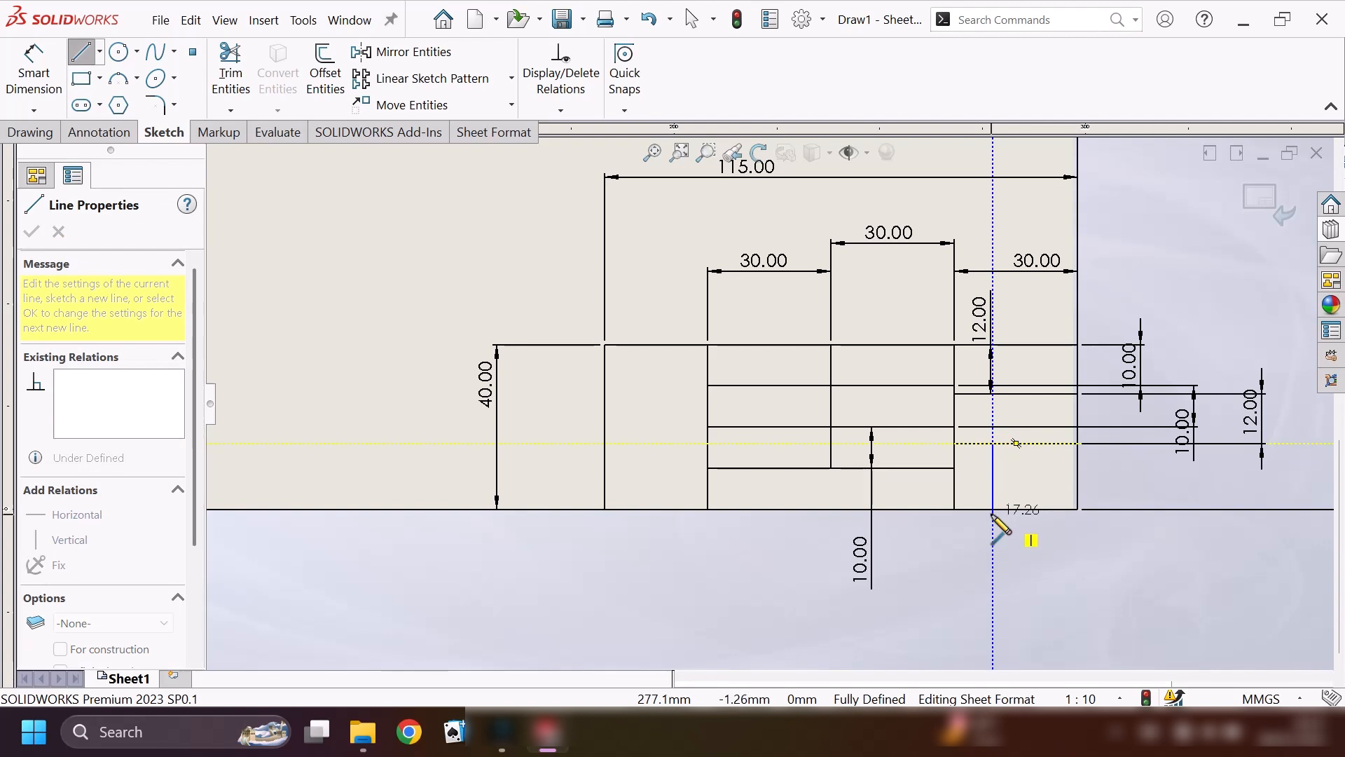
click(997, 506)
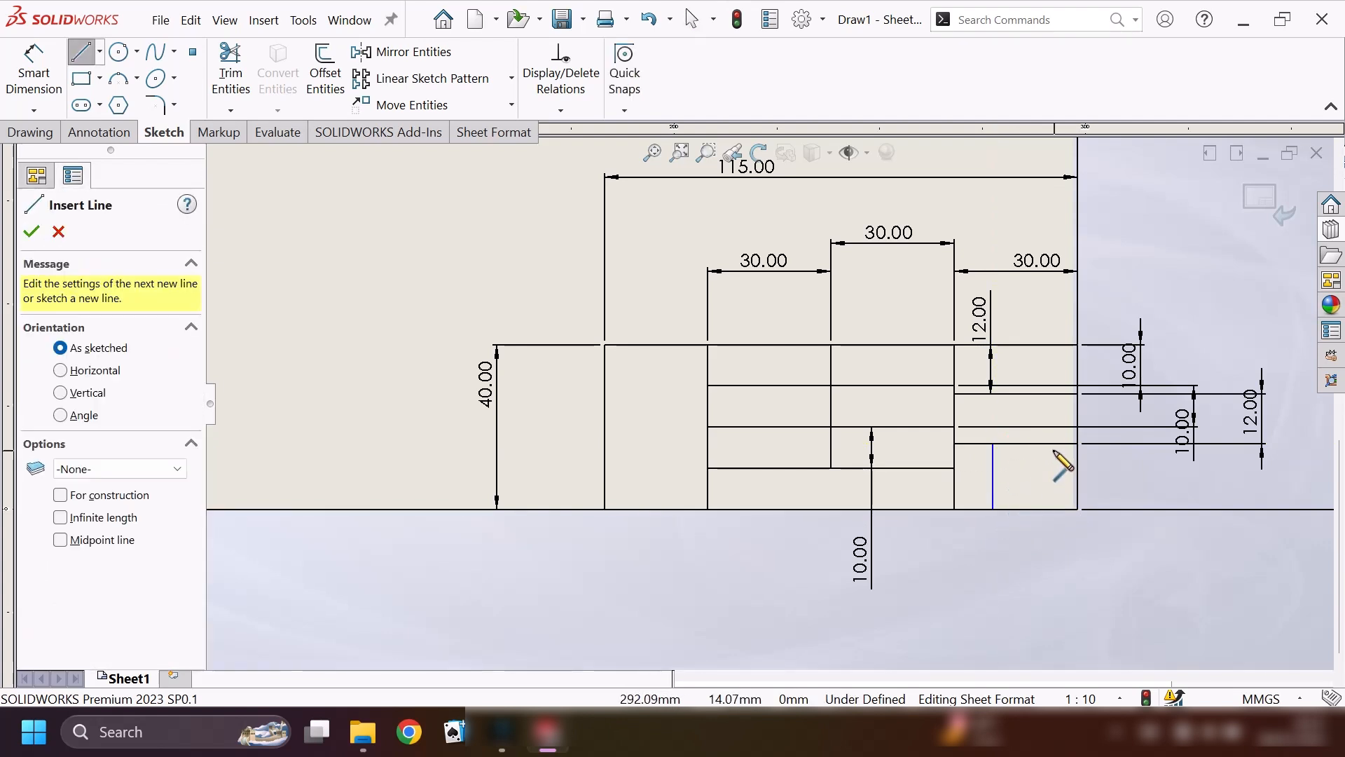
click(1032, 443)
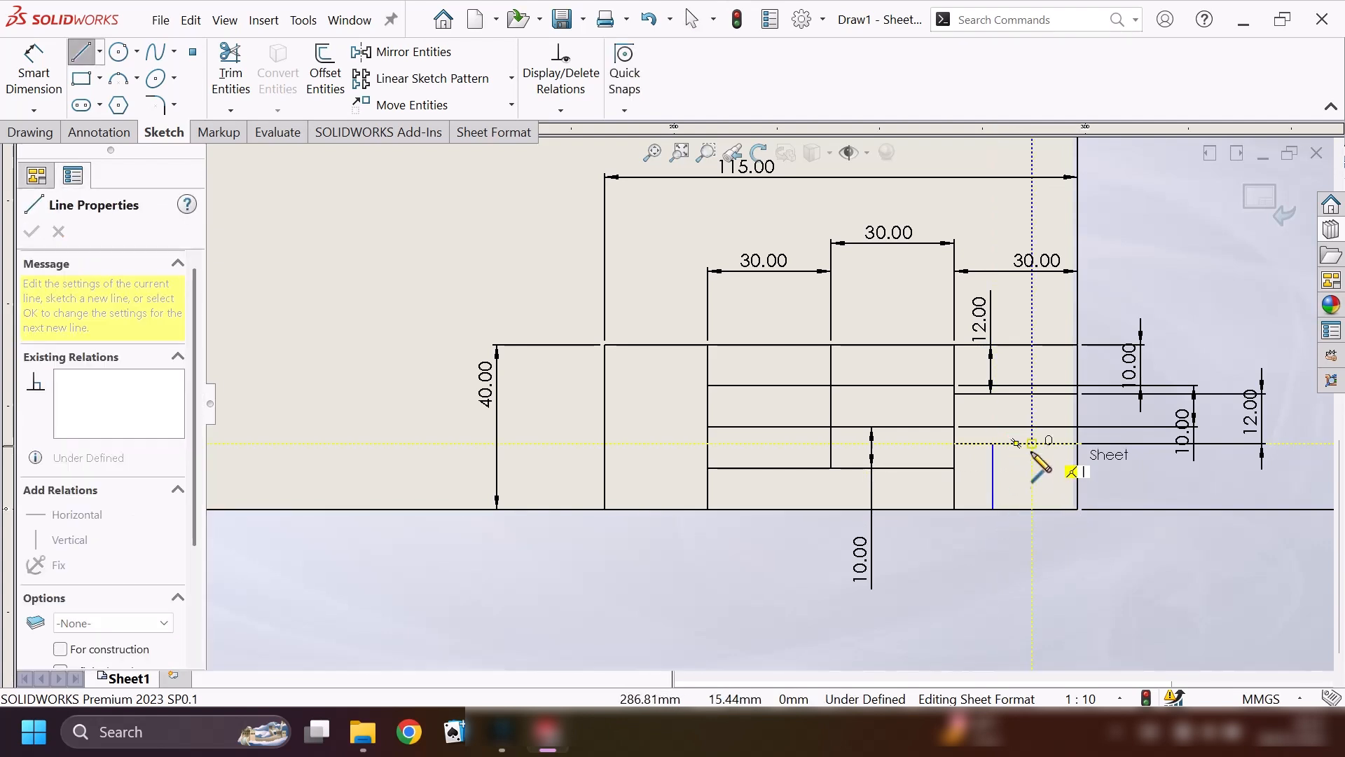
click(1032, 508)
key(Escape)
Dimension the first short vertical line 10 mm from the right column's left edge.
click(35, 69)
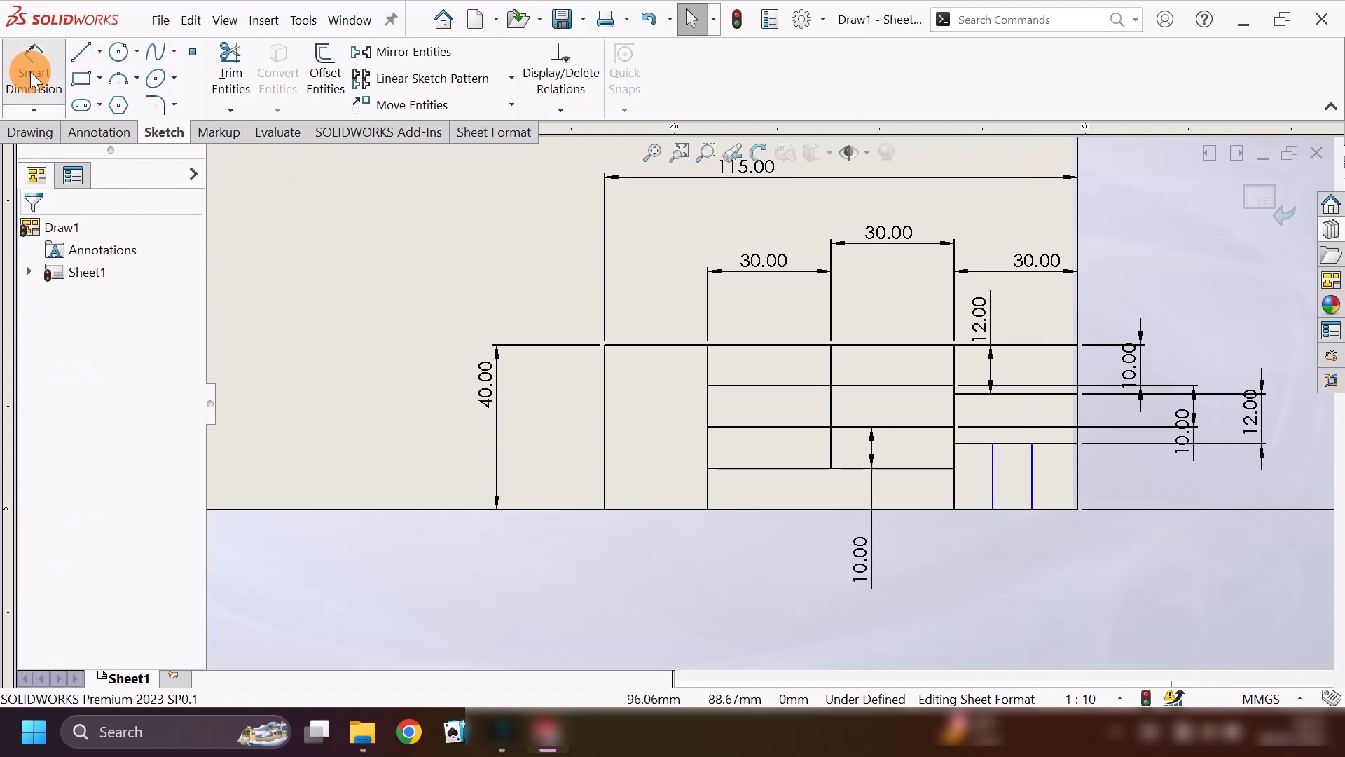
click(994, 493)
click(955, 490)
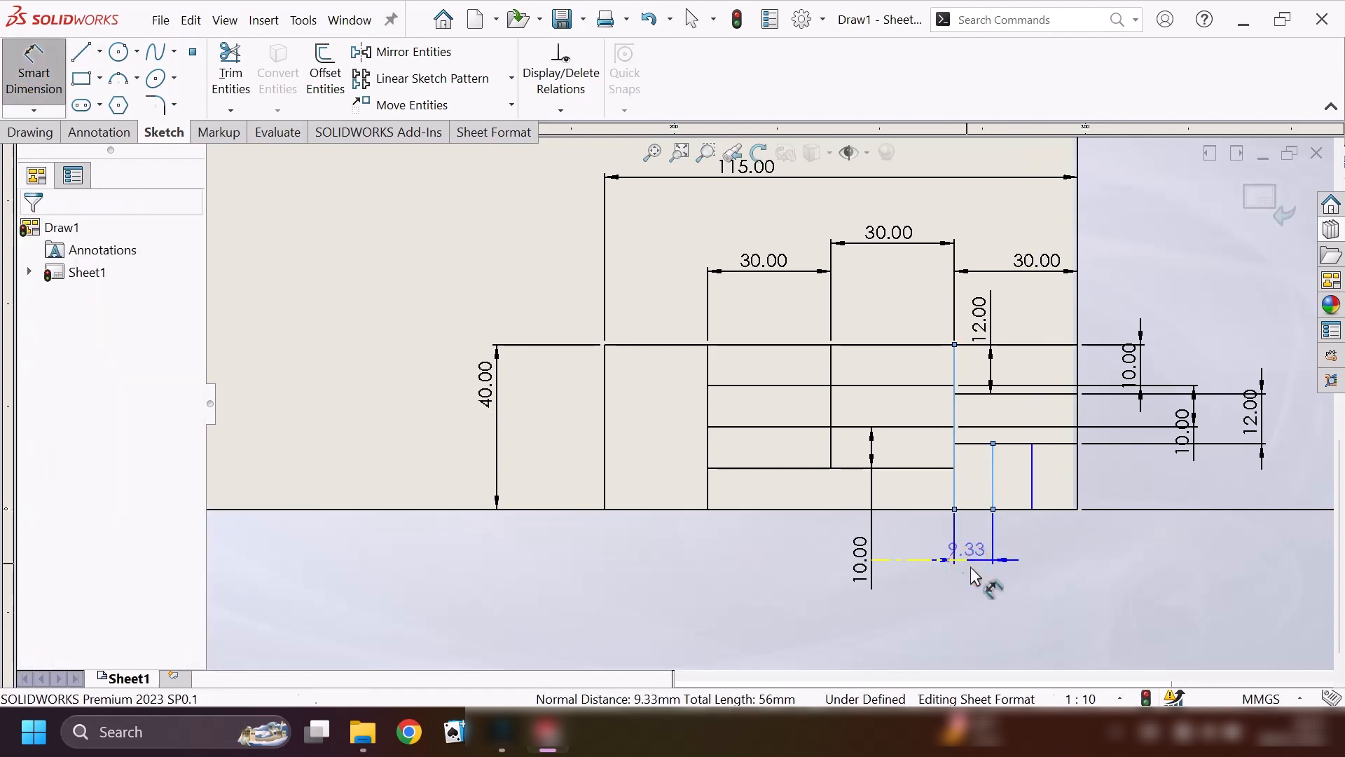
click(971, 562)
key(Return)
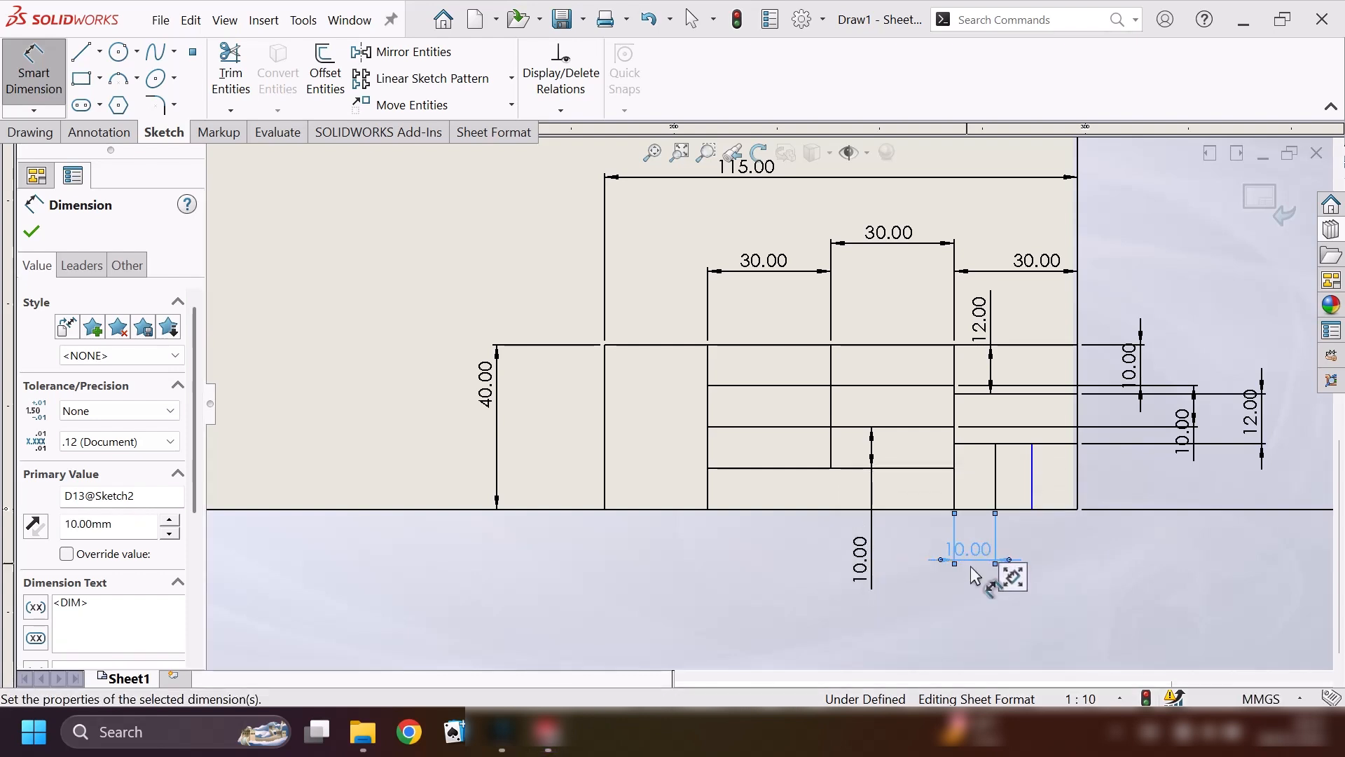
Dimension the second short vertical line 10 mm from the sheet's right border line.
click(1032, 494)
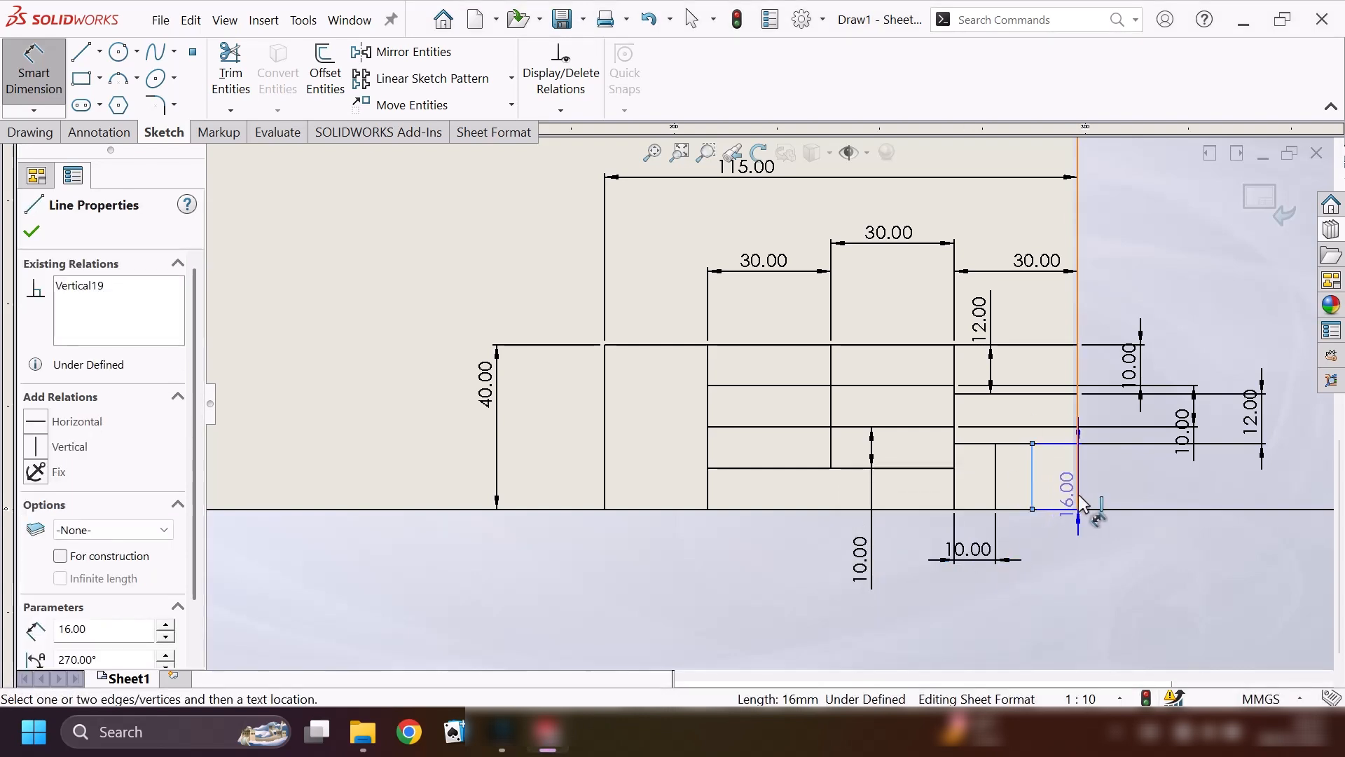
click(1077, 501)
click(1080, 592)
text(10)
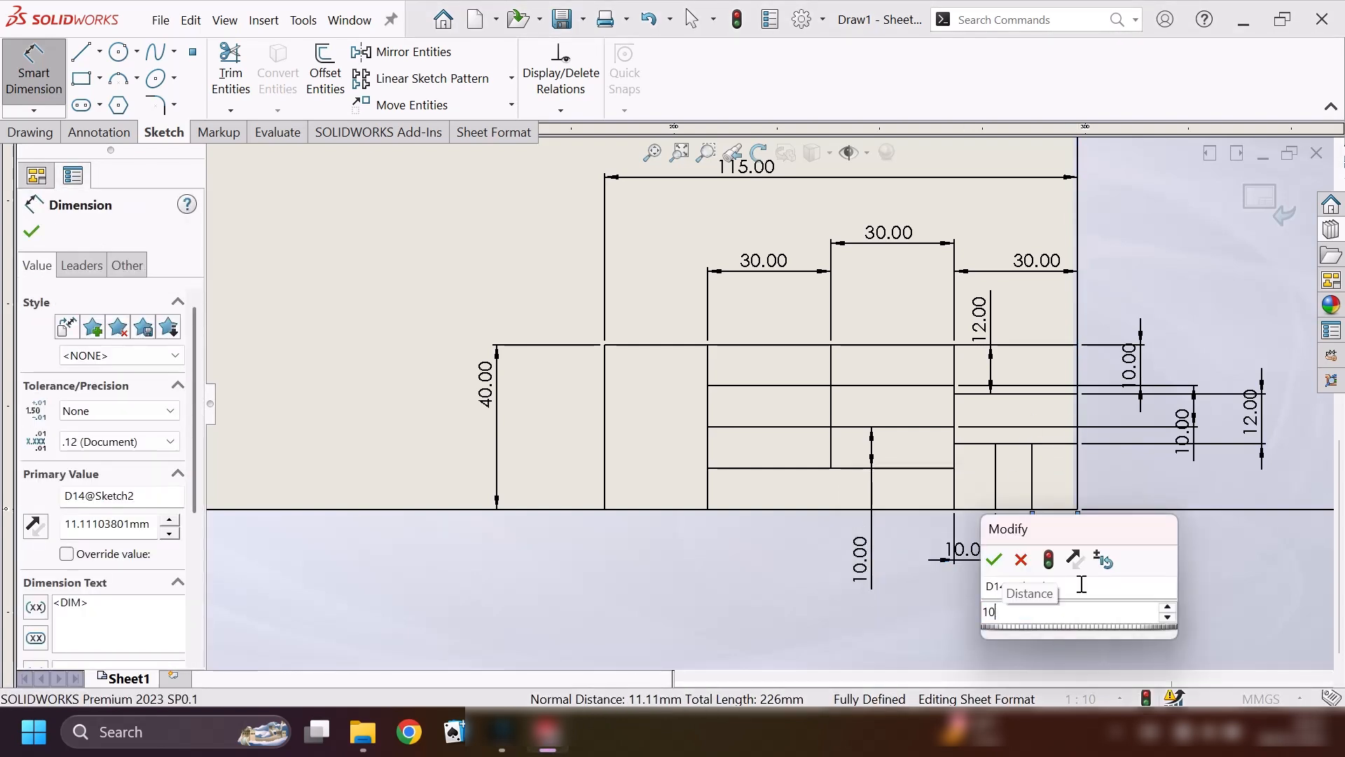
key(Return)
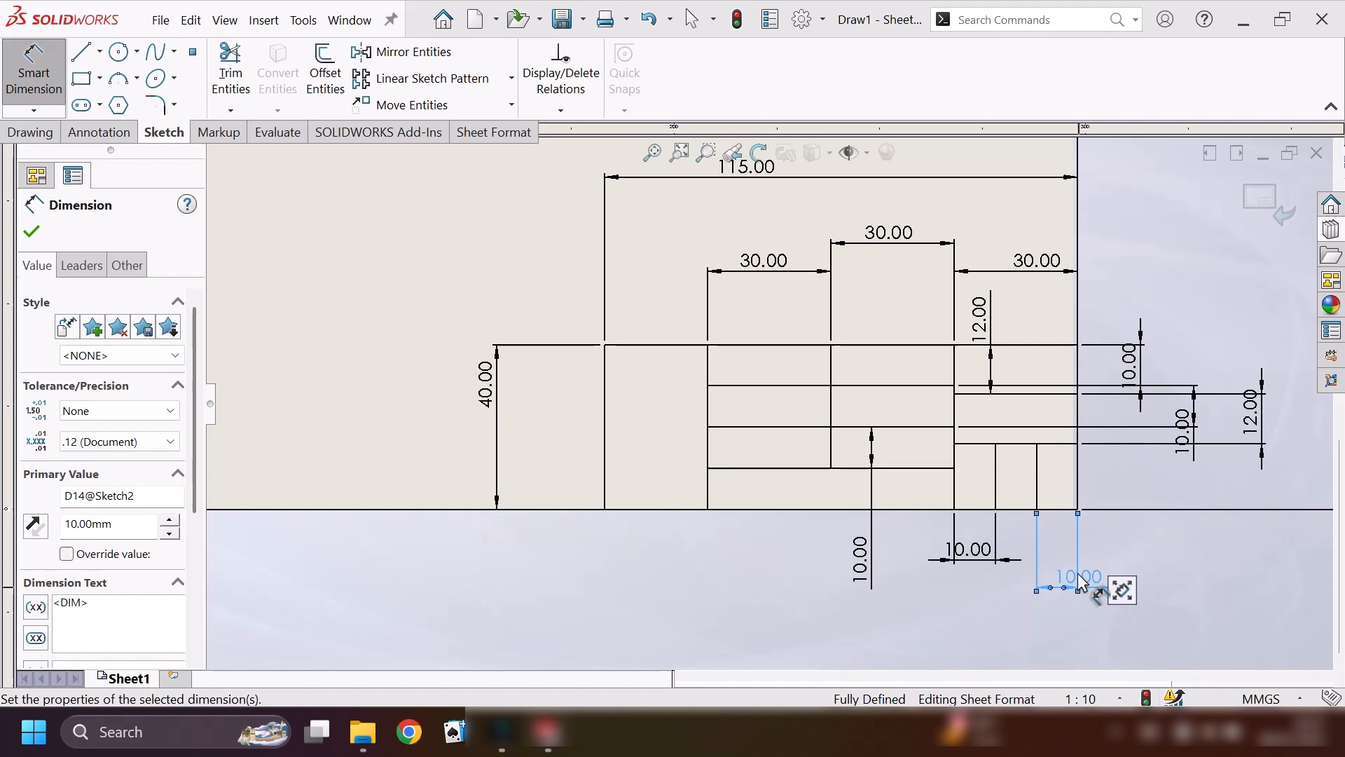
click(44, 236)
Delete all relations and dimensions in the sheet format sketch.
click(560, 111)
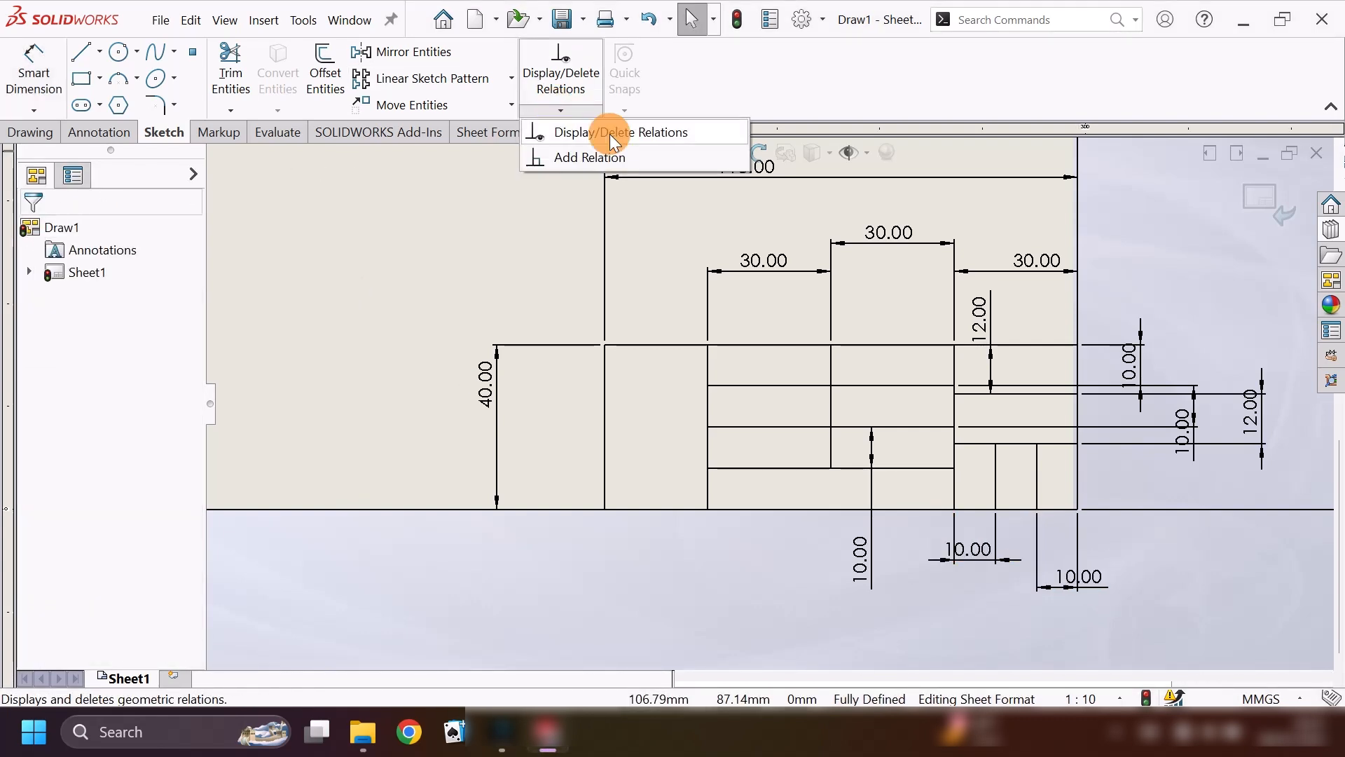
click(614, 137)
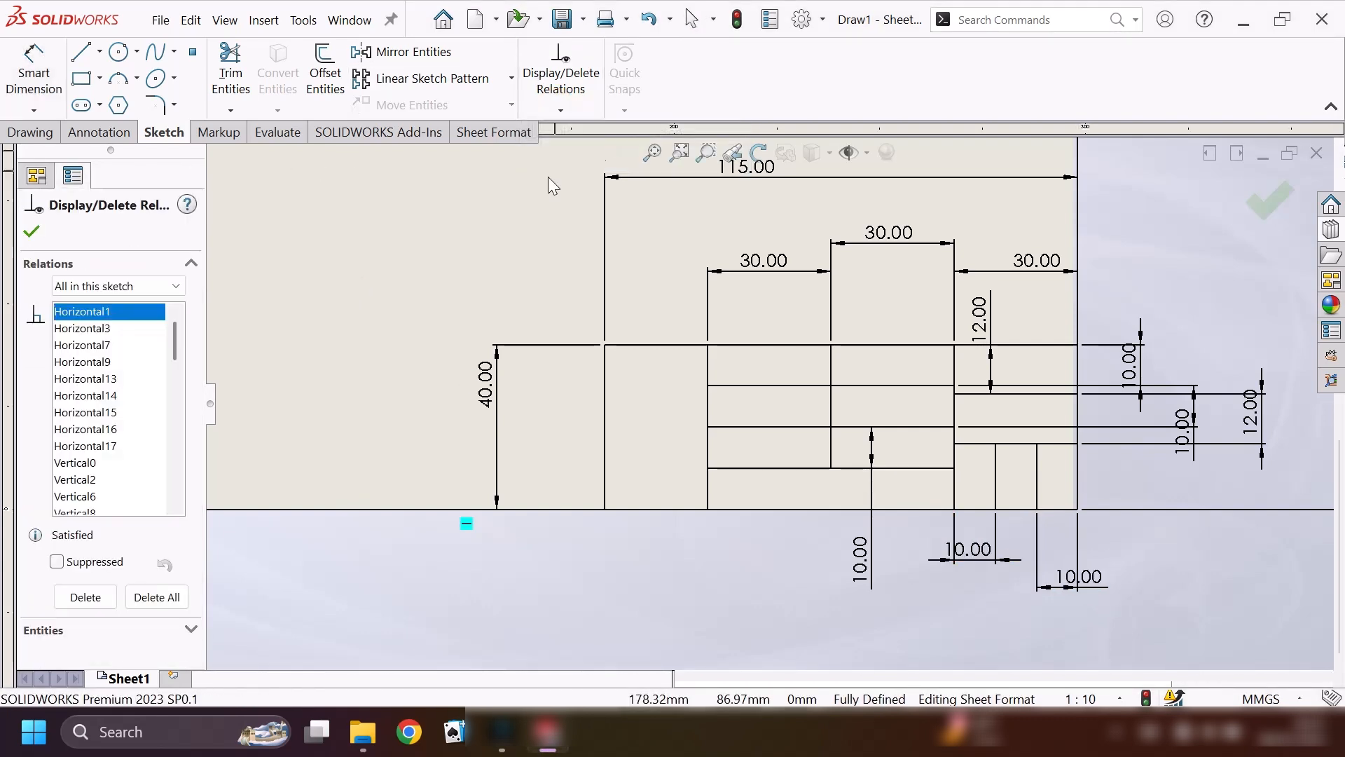
click(161, 595)
click(31, 232)
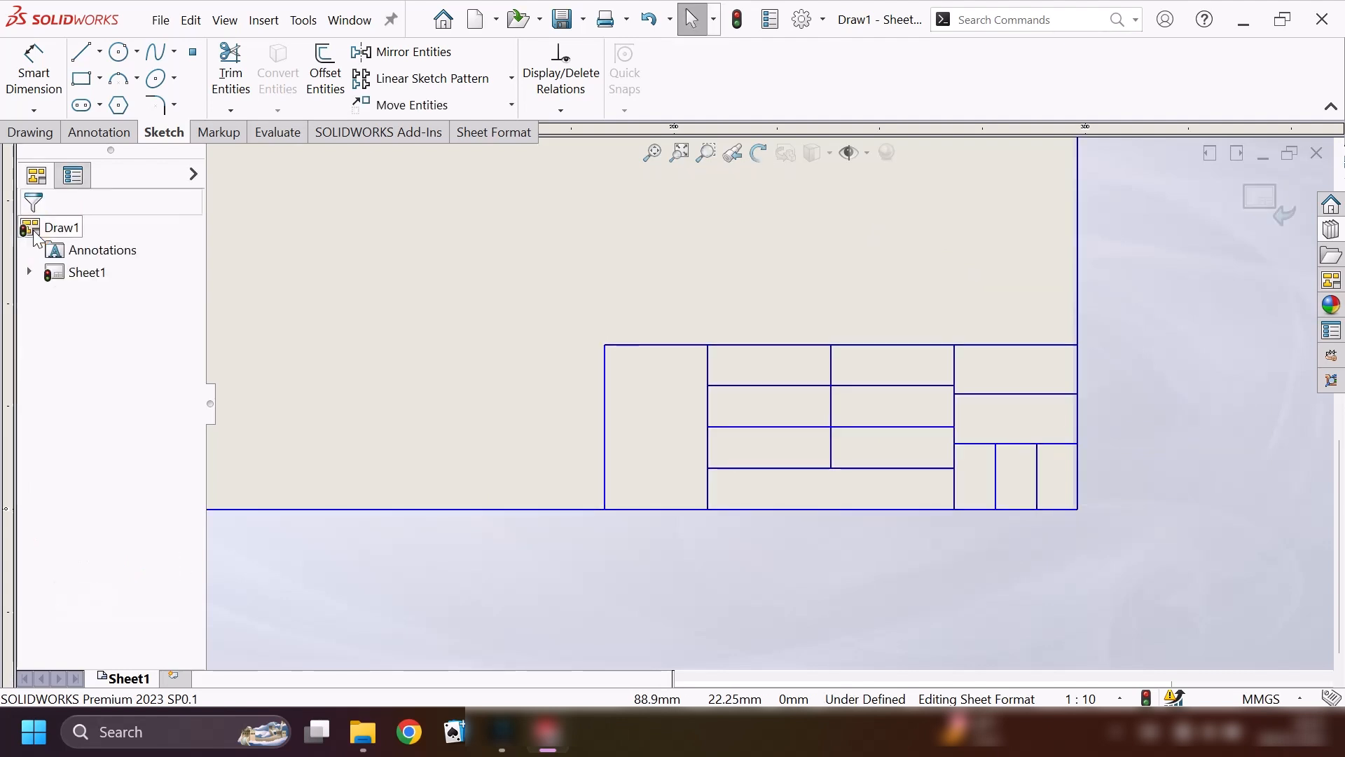
Add a note reading "DRAWN BY:" followed by the drafter's name in the top cell of the second 30 mm column.
click(88, 133)
click(221, 70)
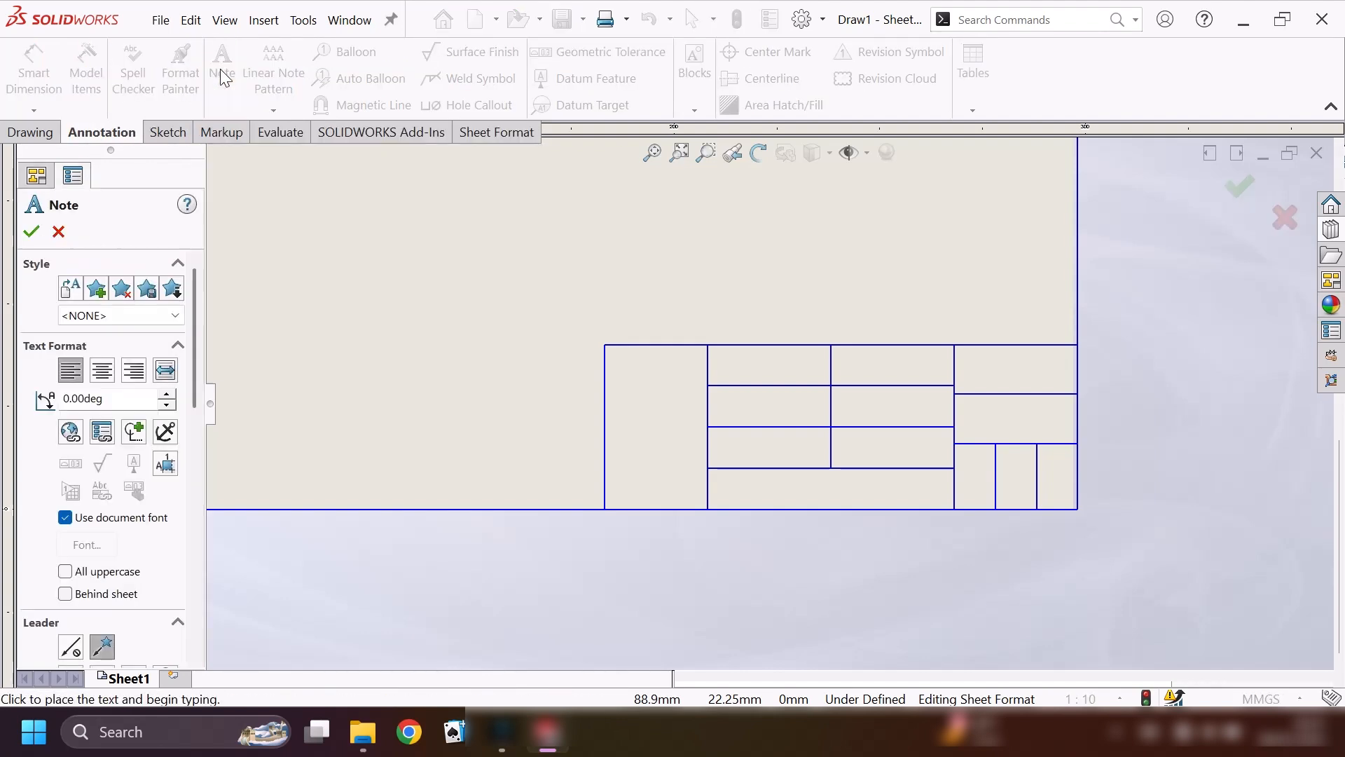
click(848, 359)
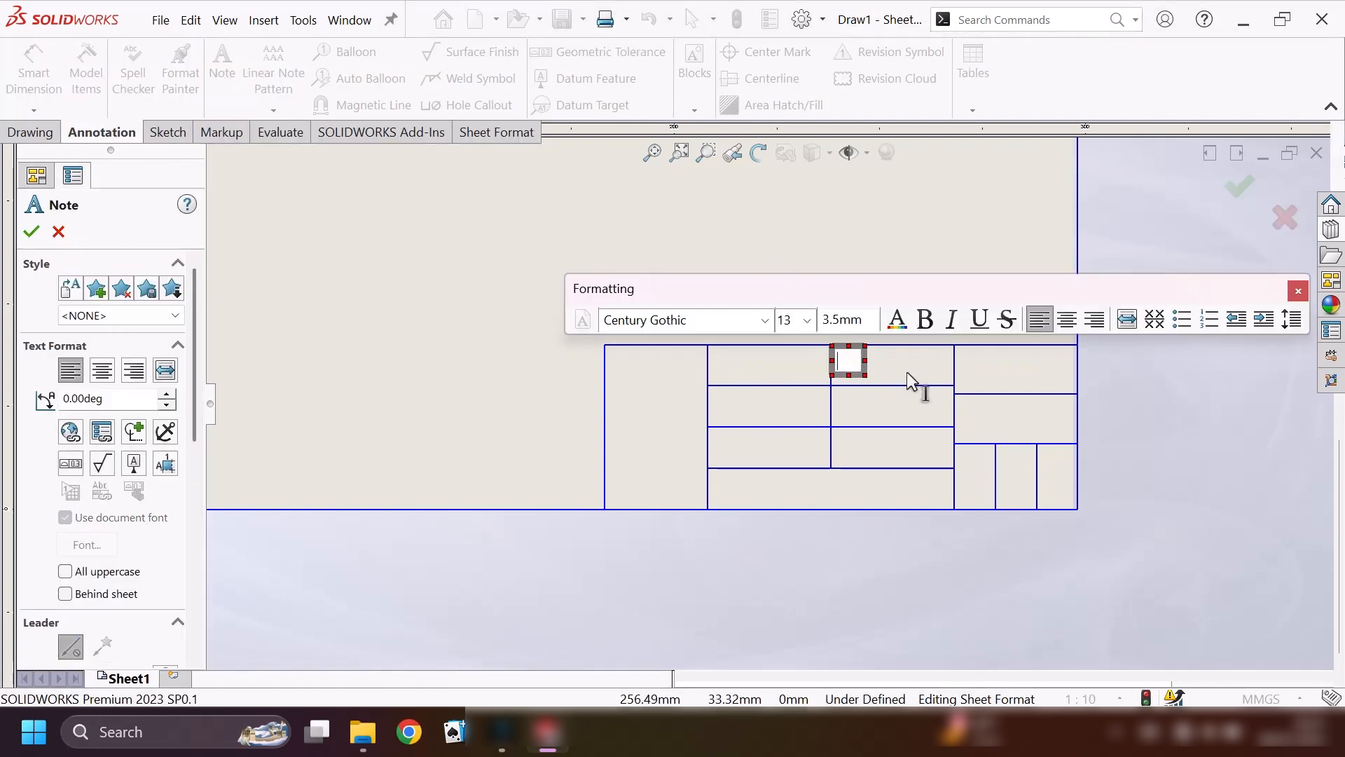
key(Caps_Lock)
text(DRAWN BY)
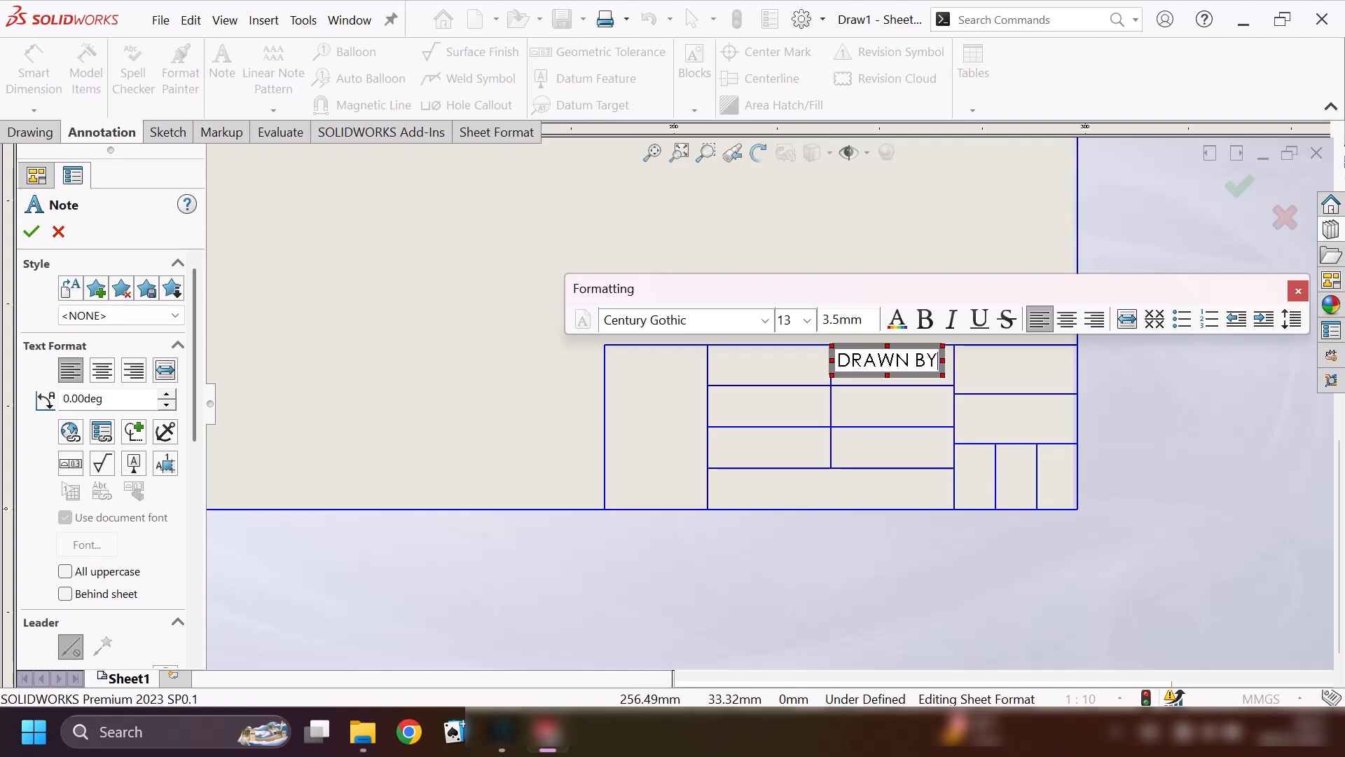
text(:)
key(Caps_Lock)
text(Engineer Mico)
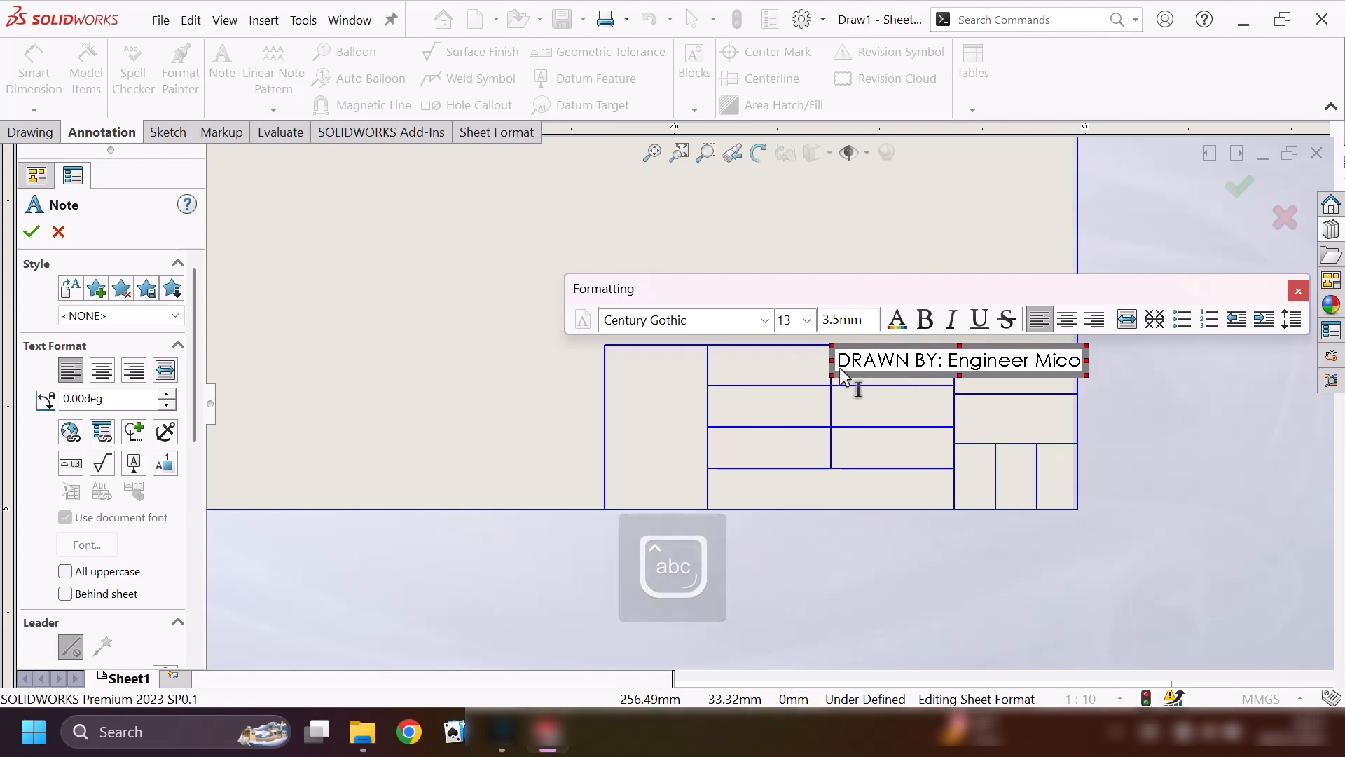
Format the drafter note in bold Times New Roman, size 9, wrapped onto two lines within its cell.
drag(839, 367, 1099, 360)
click(765, 320)
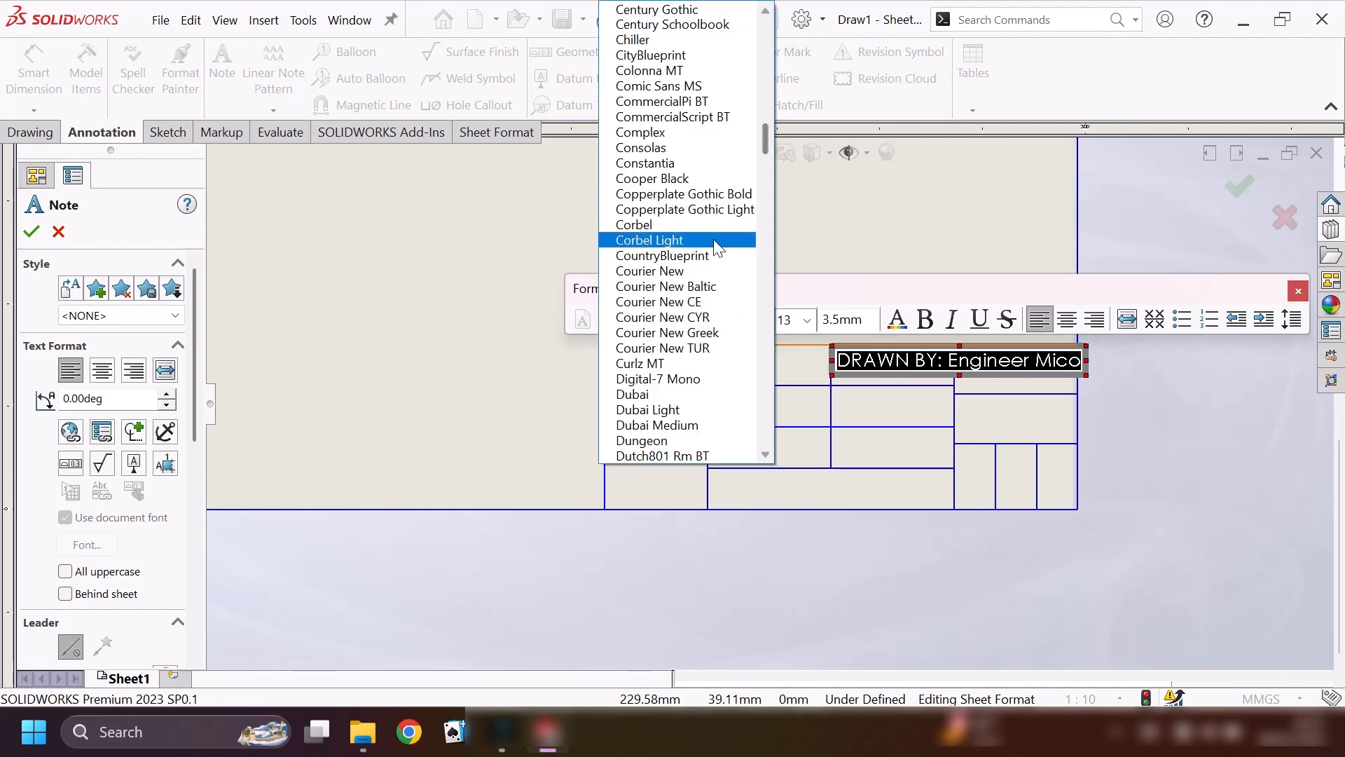
scroll(683, 231, down, 15)
click(662, 183)
click(808, 320)
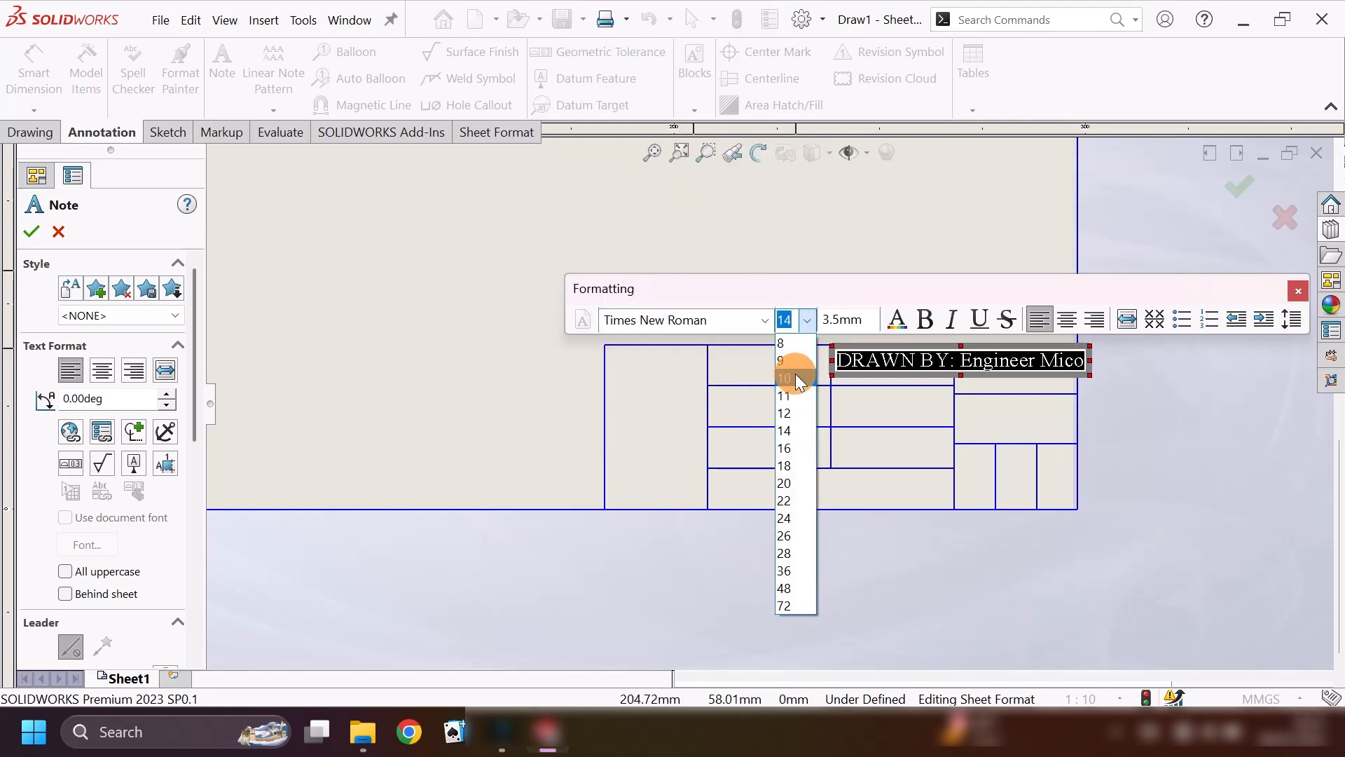
click(796, 372)
click(807, 321)
click(806, 359)
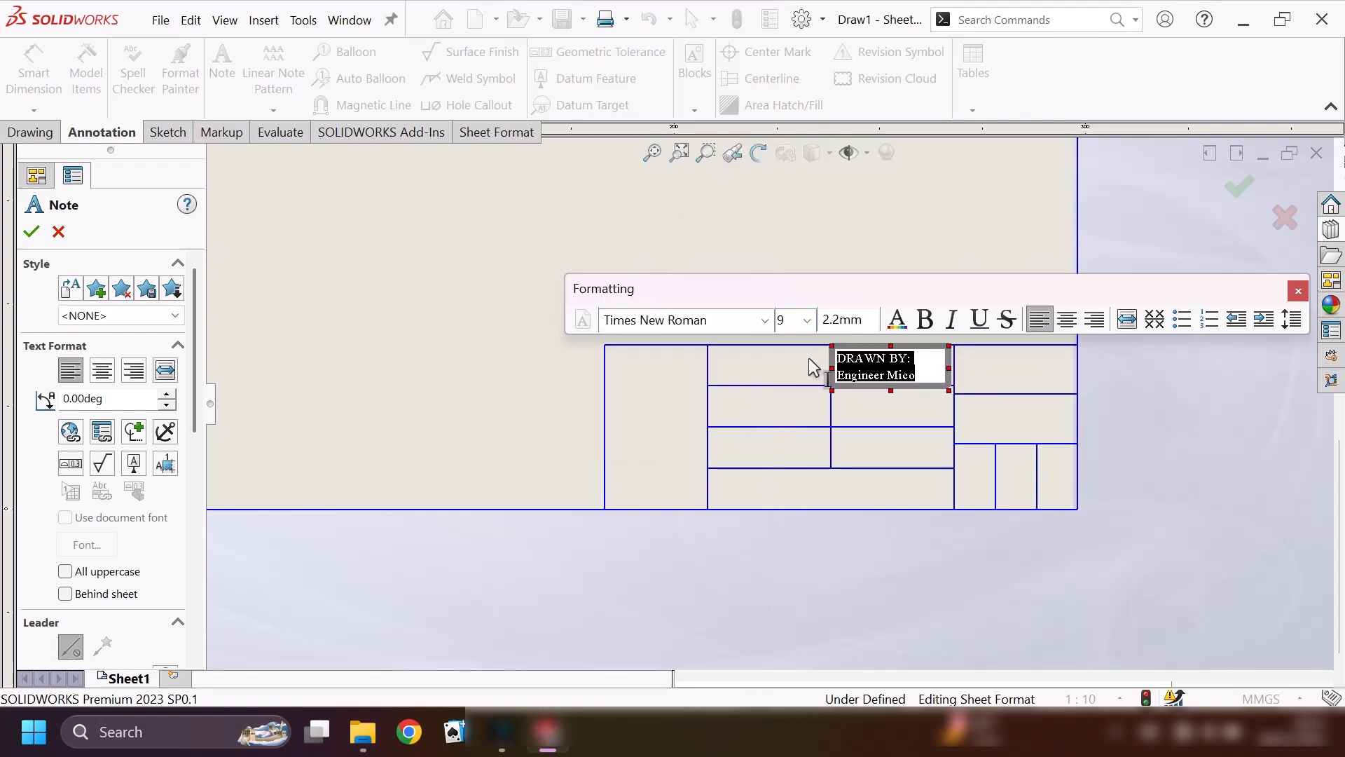
click(926, 319)
click(31, 231)
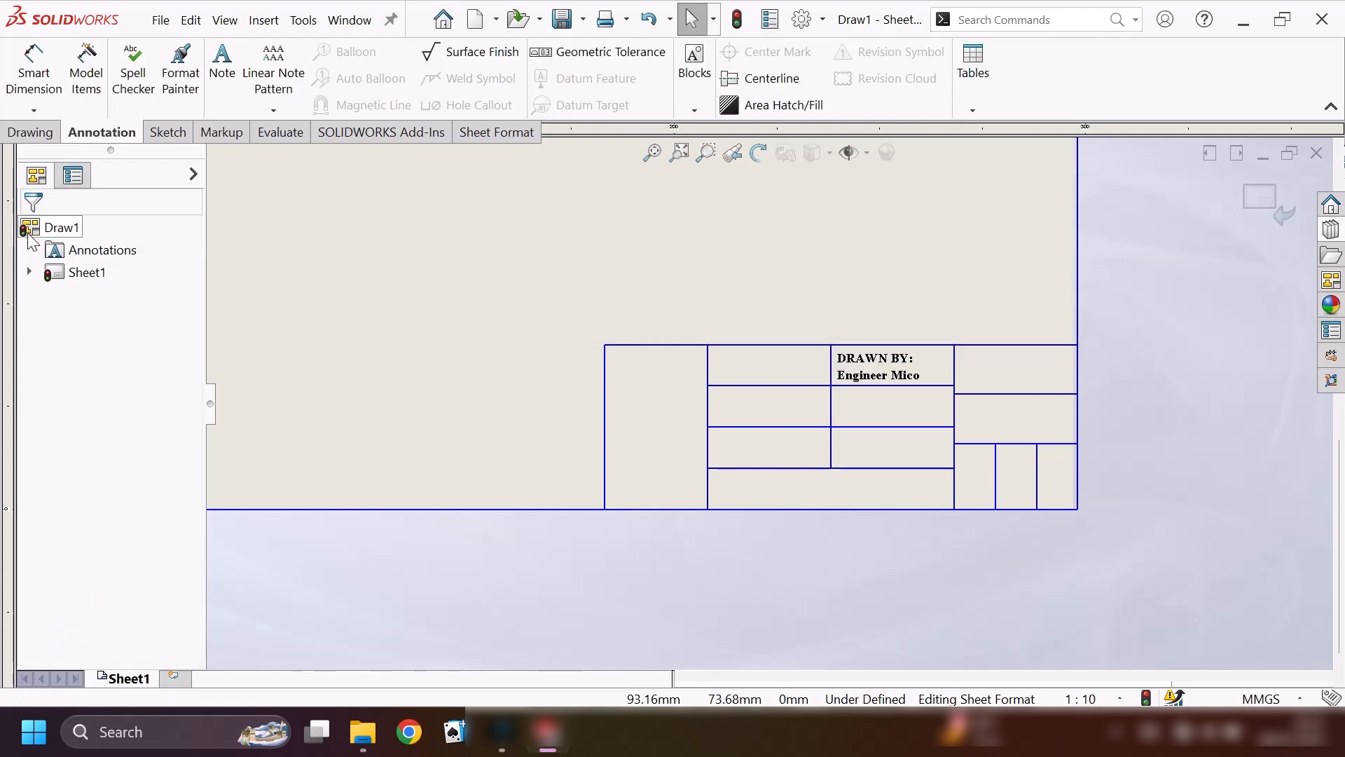
Add a note reading "MATERIAL: Mahogany" in the cell directly left of the drafter note.
click(224, 64)
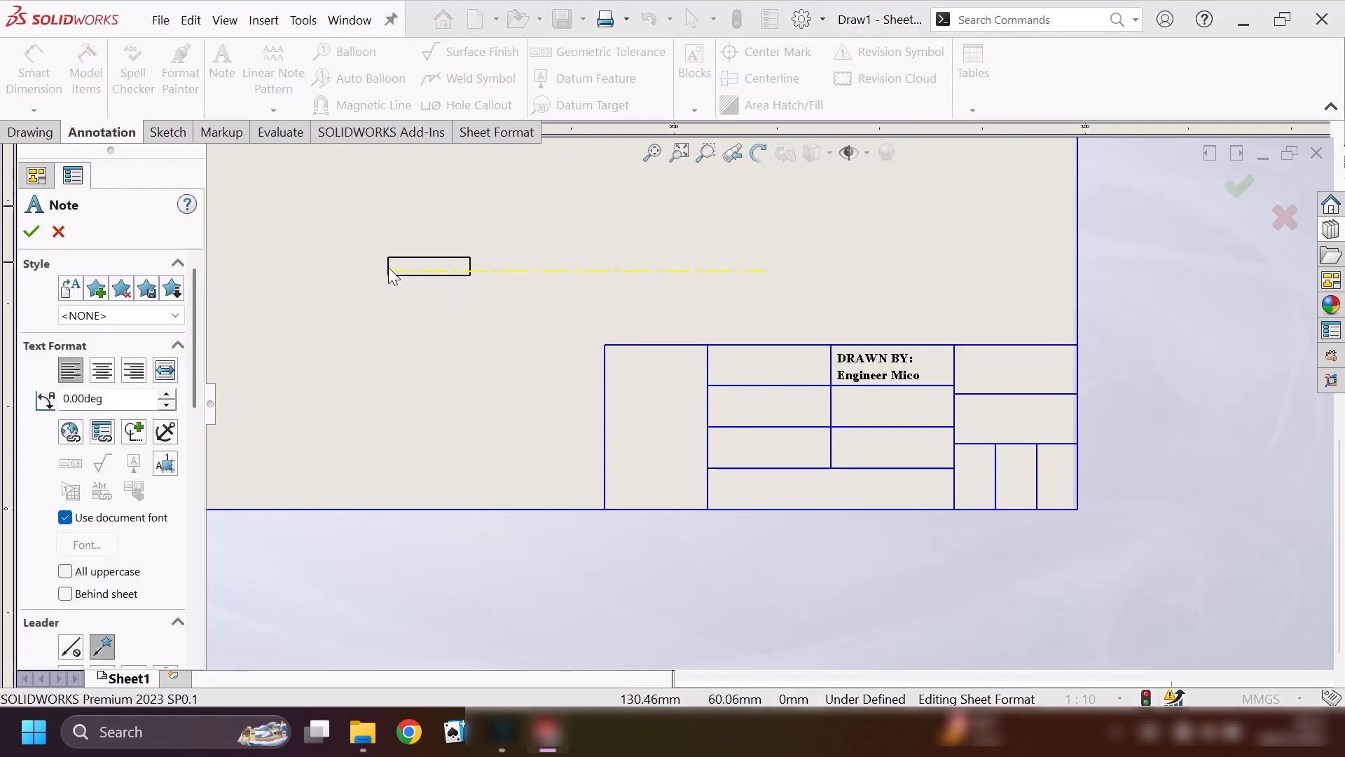
click(716, 359)
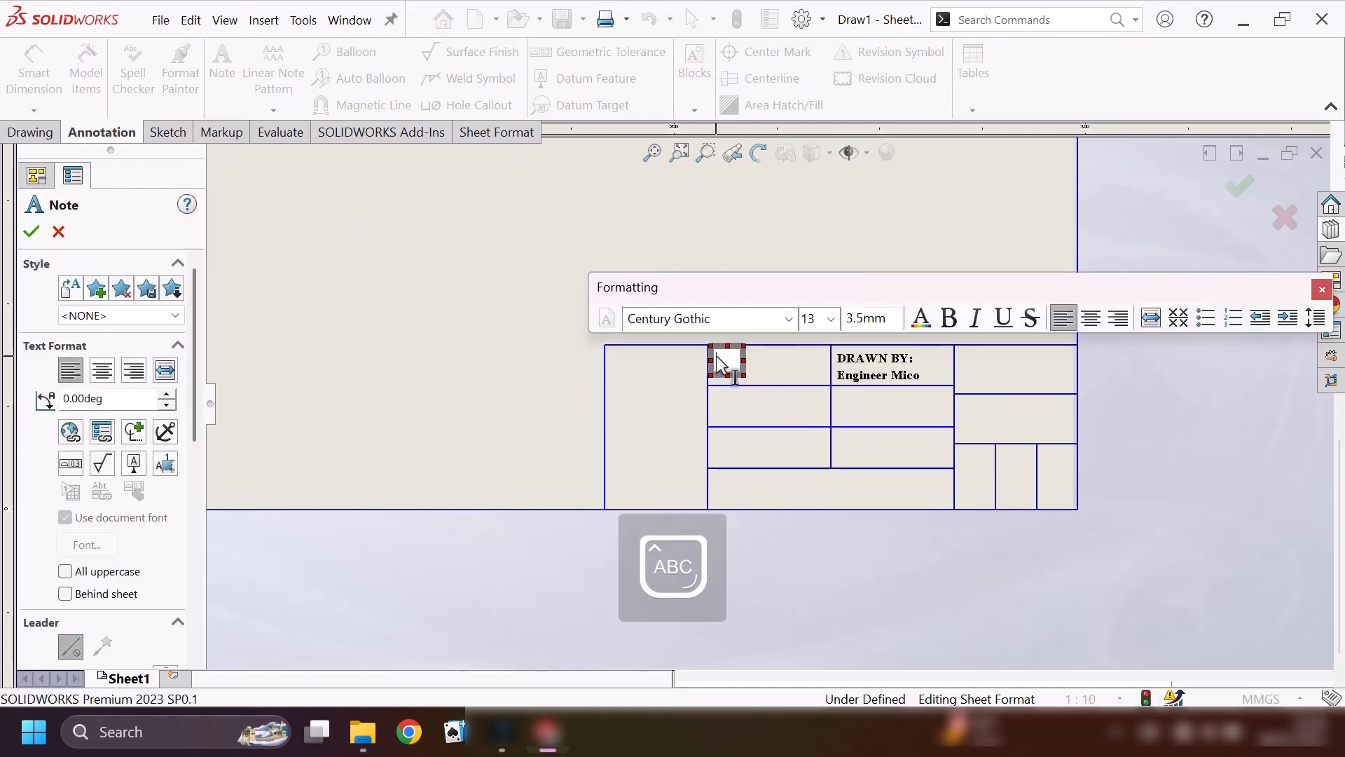
text(MATERIAL: Mag)
text(ogany)
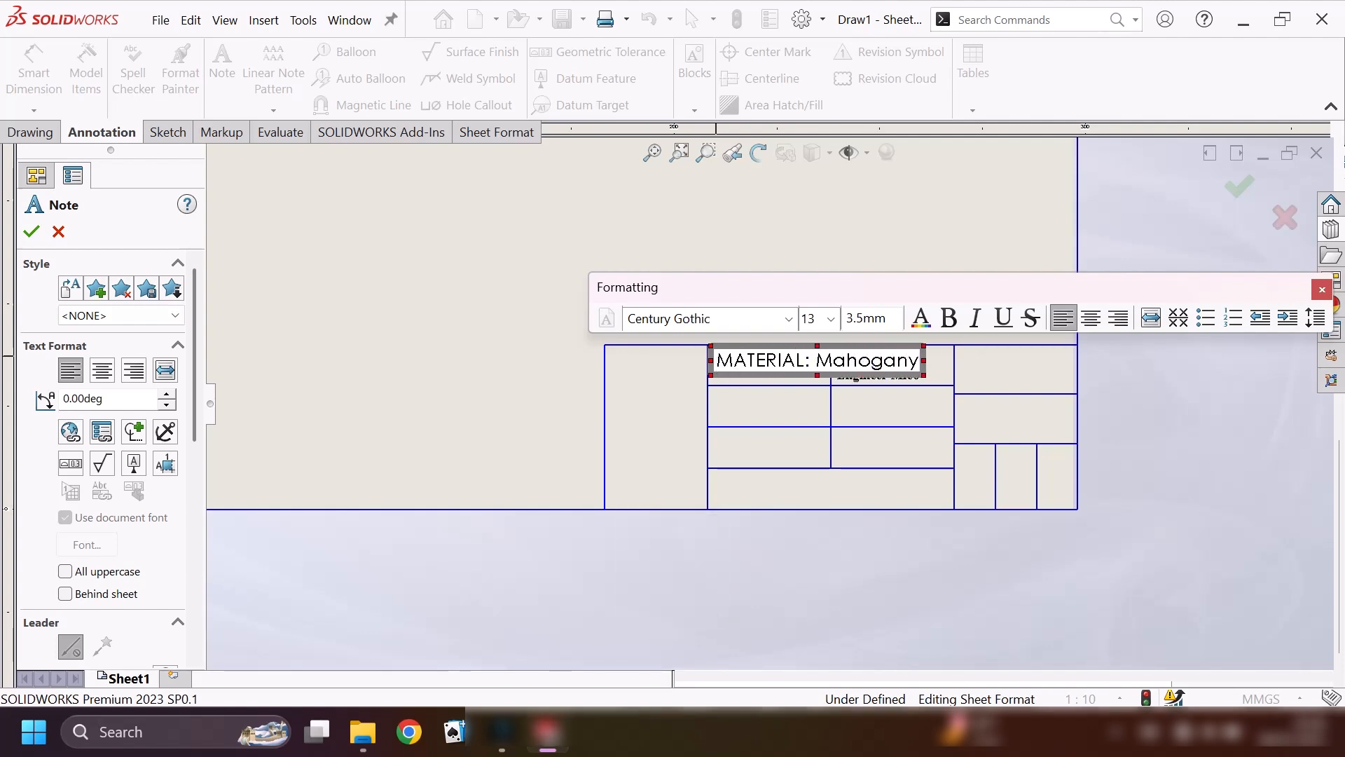
Format the MATERIAL note in bold Times New Roman, size 10, wrapped onto two lines within its cell.
triple_click(720, 360)
click(793, 319)
scroll(714, 158, down, 20)
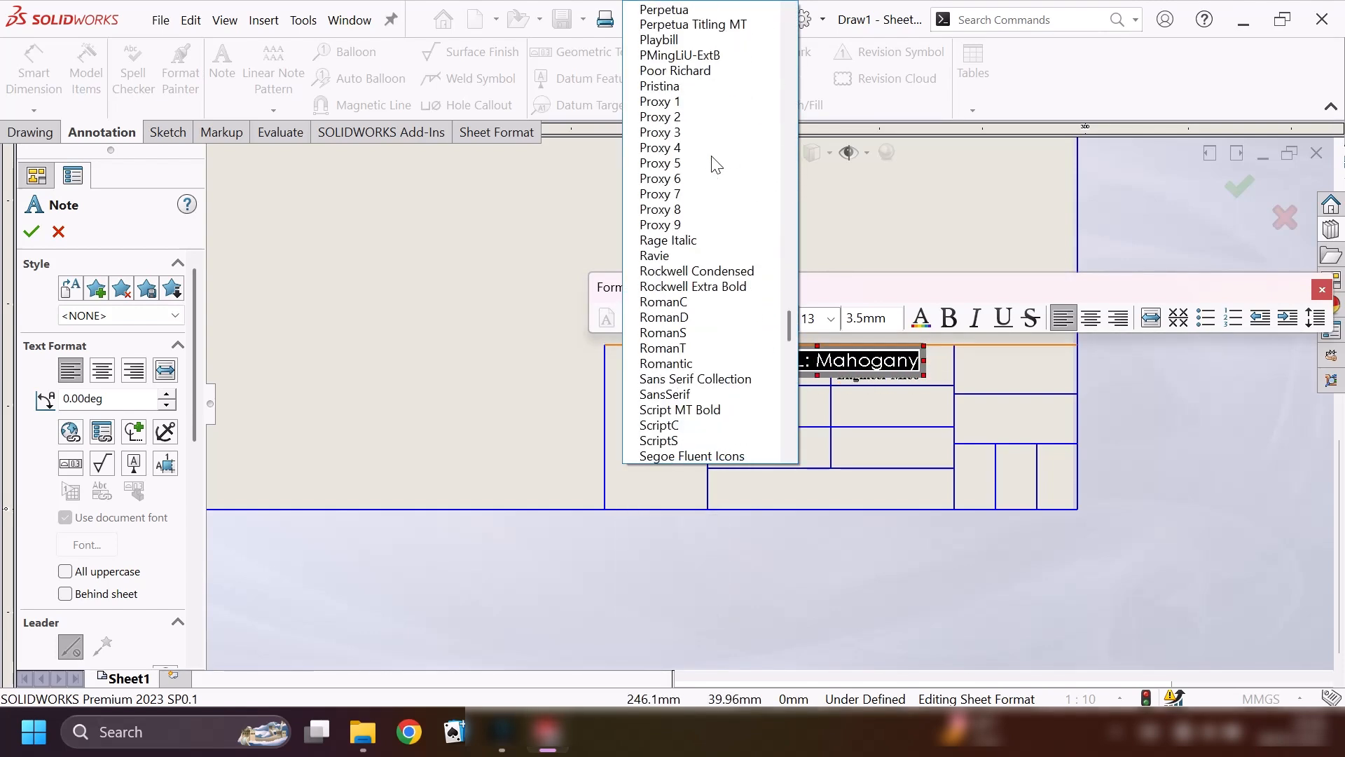
click(717, 173)
drag(925, 361, 831, 374)
key(ctrl+a)
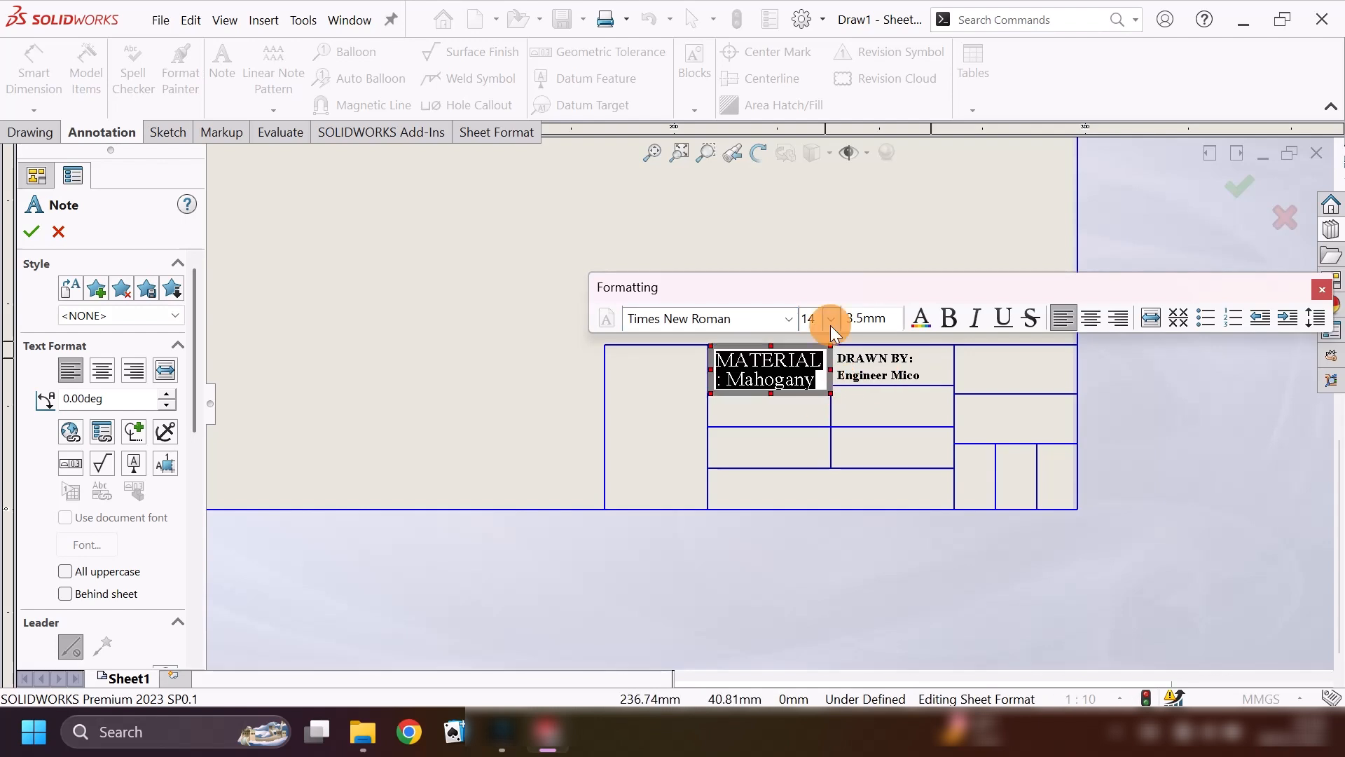
click(831, 322)
click(825, 376)
click(949, 318)
key(Escape)
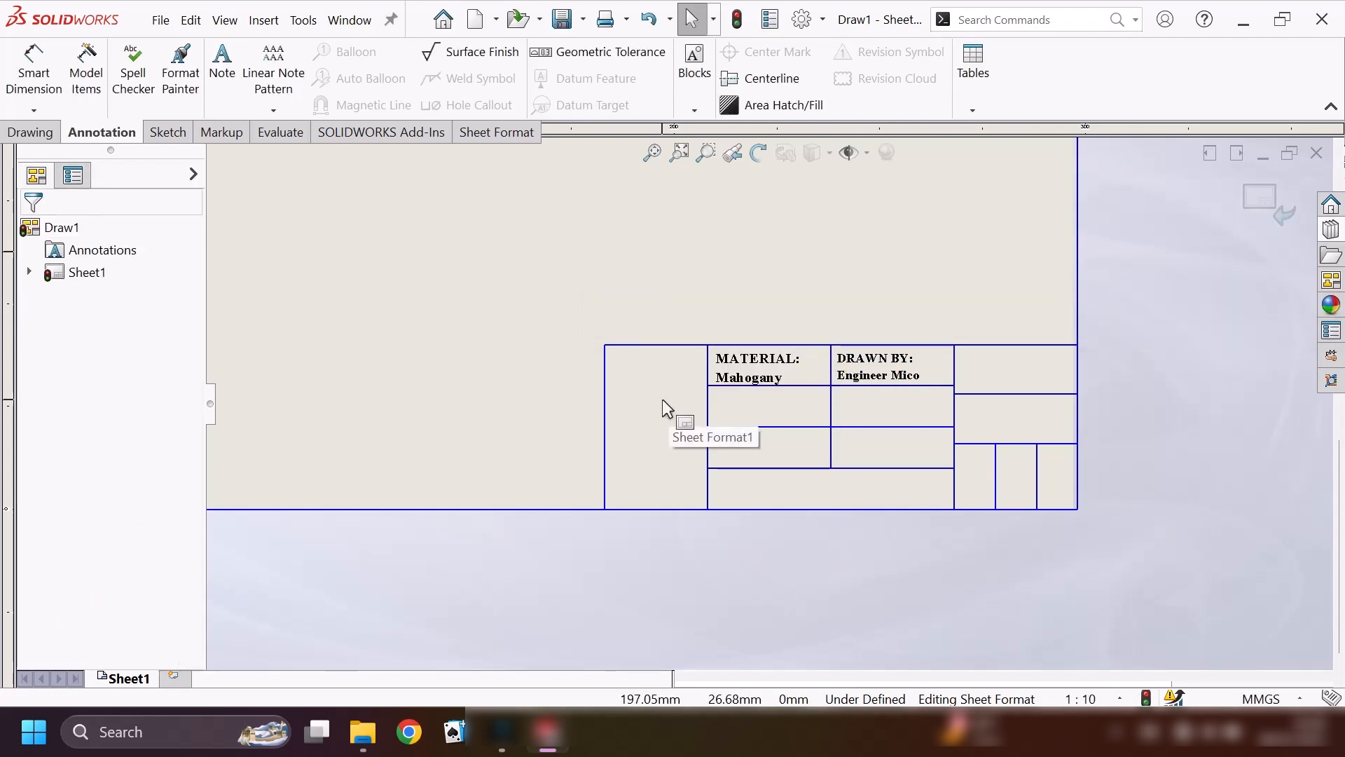
Add a note reading "FINISH:" in the cell directly below the MATERIAL note.
click(222, 70)
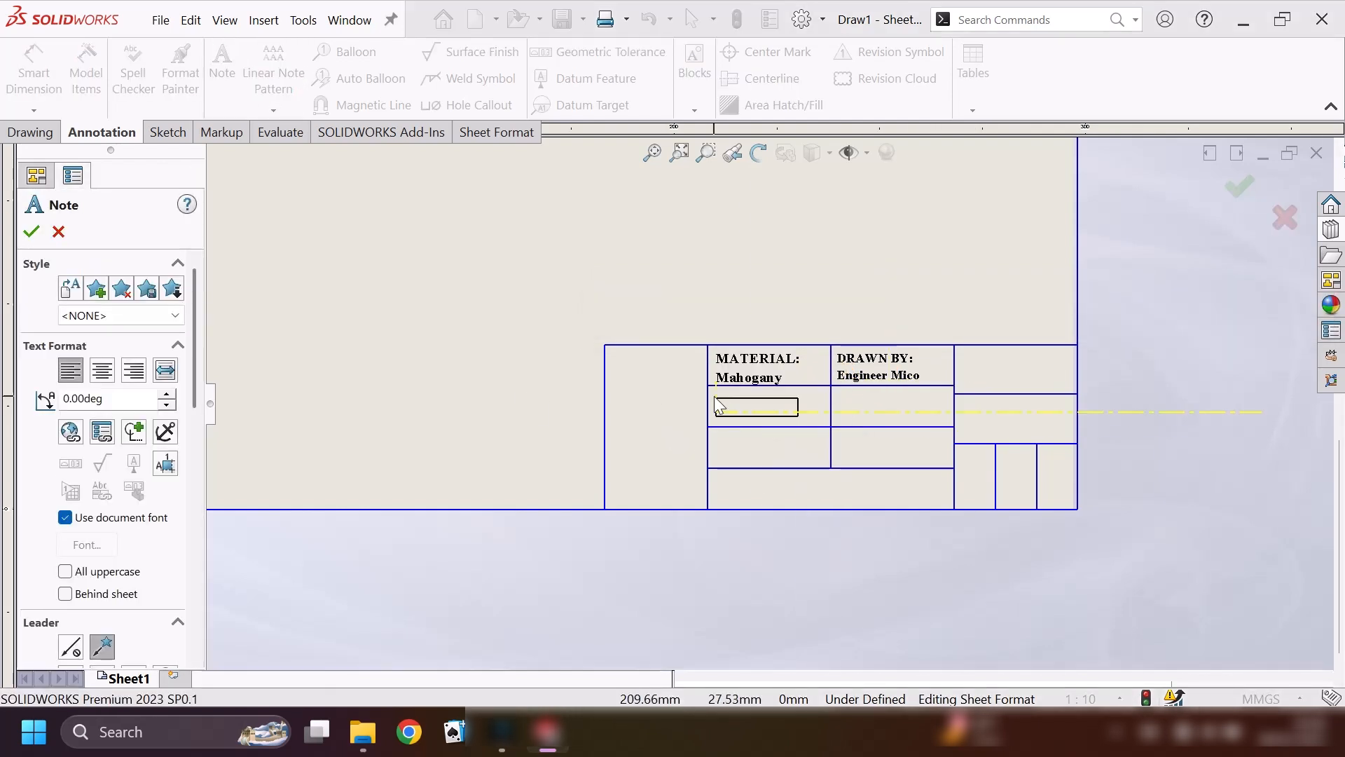
click(717, 405)
text(Finis)
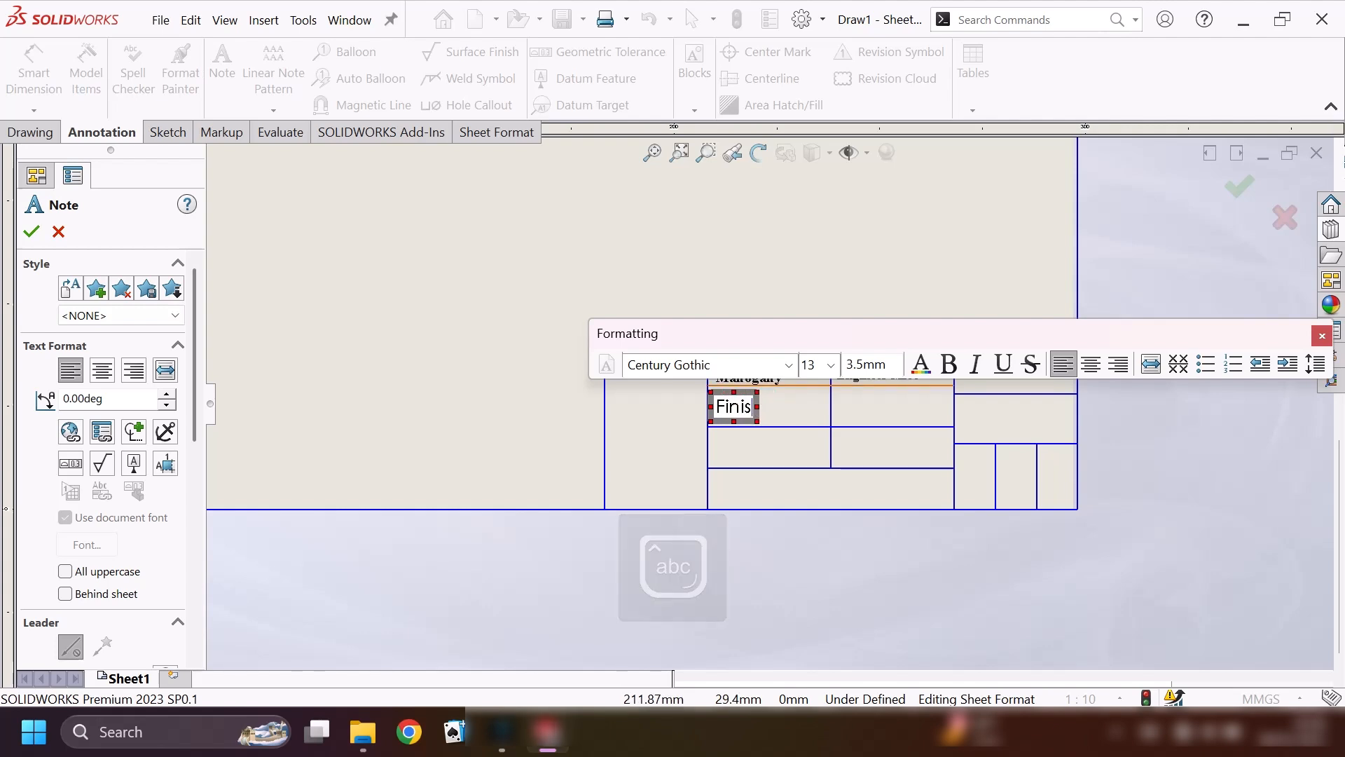
key(Caps_Lock)
key(BackSpace)
key(BackSpace)
key(BackSpace)
key(BackSpace)
key(BackSpace)
text(FINISH:)
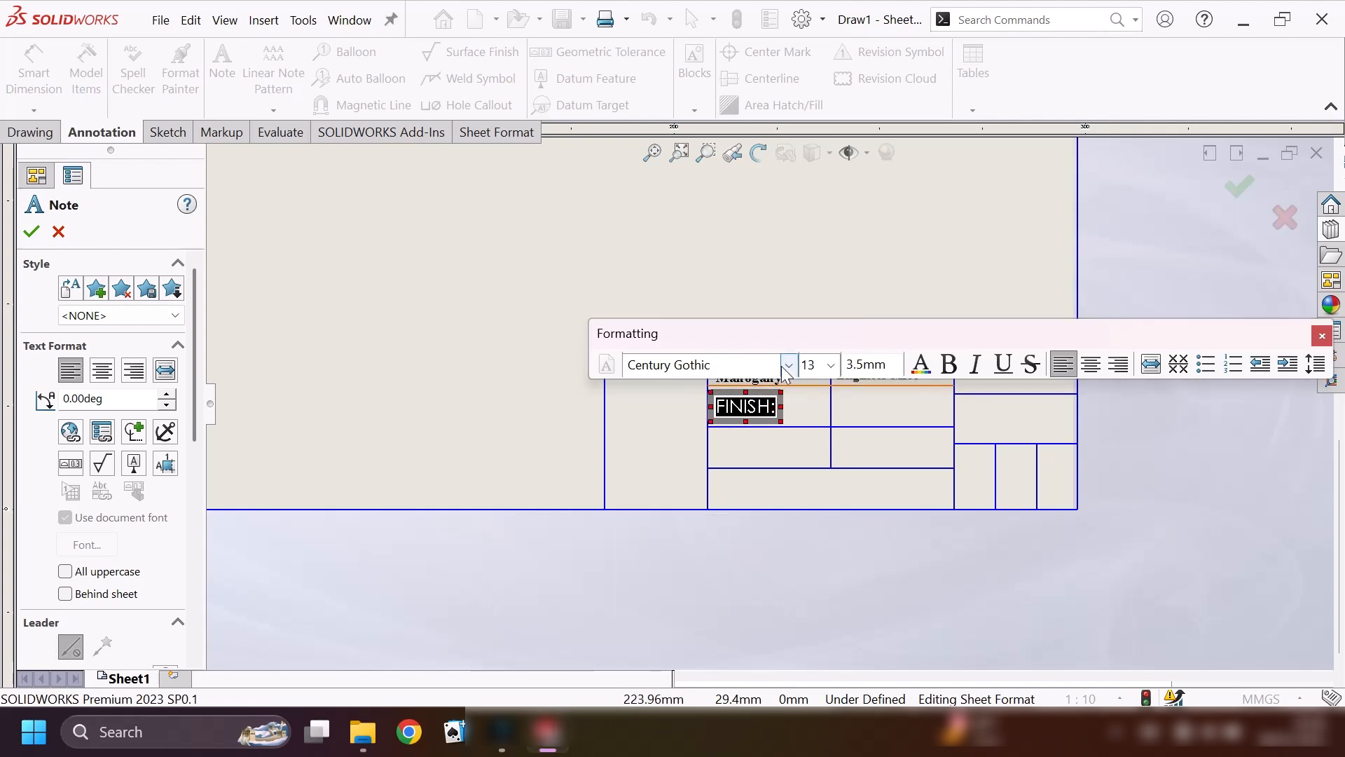
Format the FINISH note in bold Times New Roman, size 11.
click(788, 364)
drag(785, 148, 794, 445)
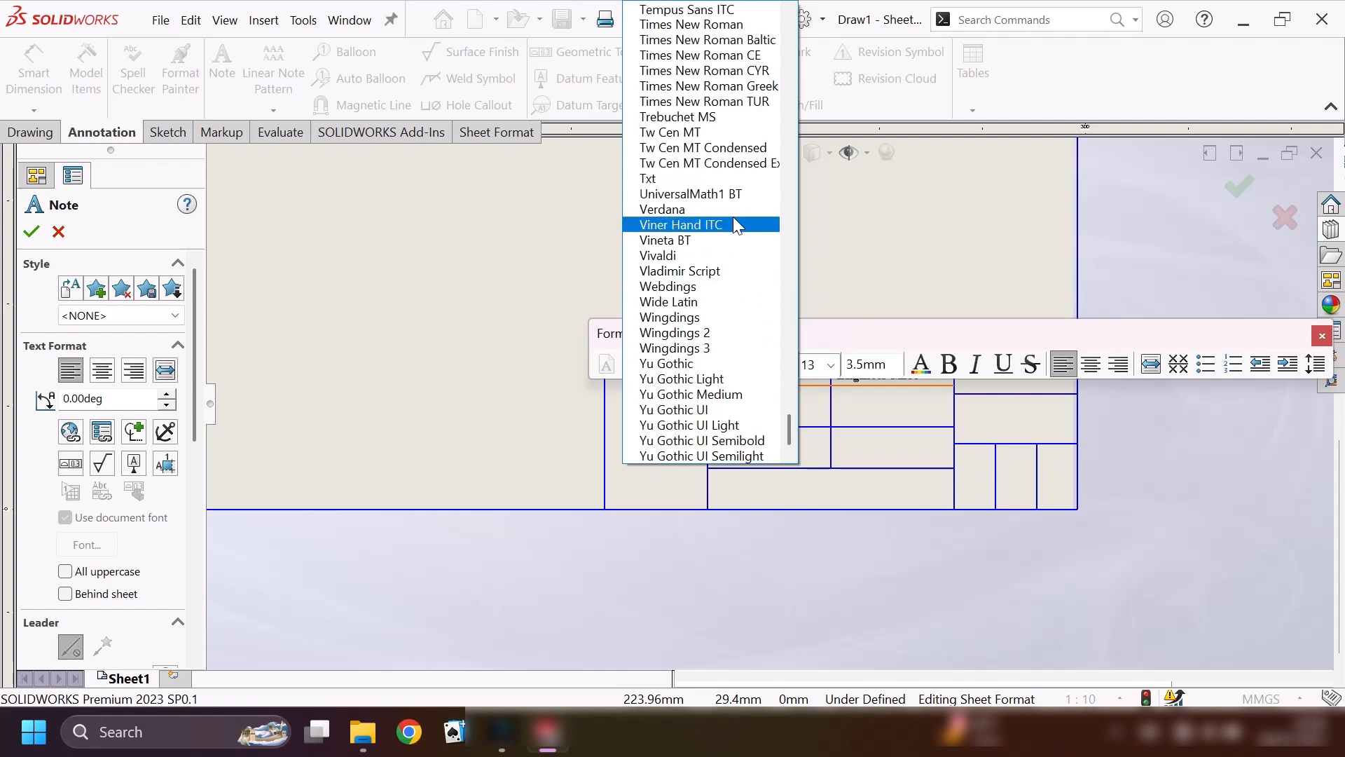
click(700, 23)
click(948, 364)
click(832, 364)
click(821, 440)
click(31, 231)
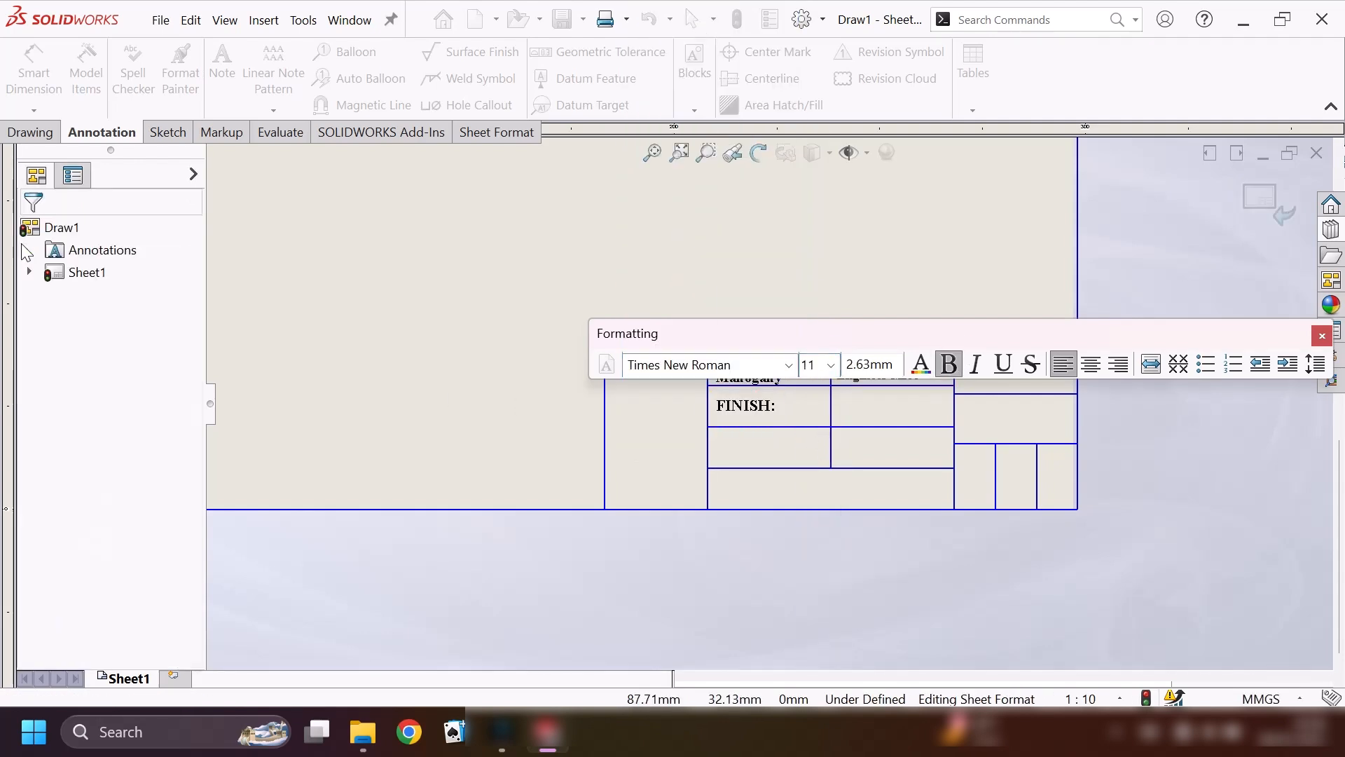
Add a note reading "PROJECTION" in the cell directly below the FINISH note.
click(225, 75)
click(721, 433)
text(PROJE)
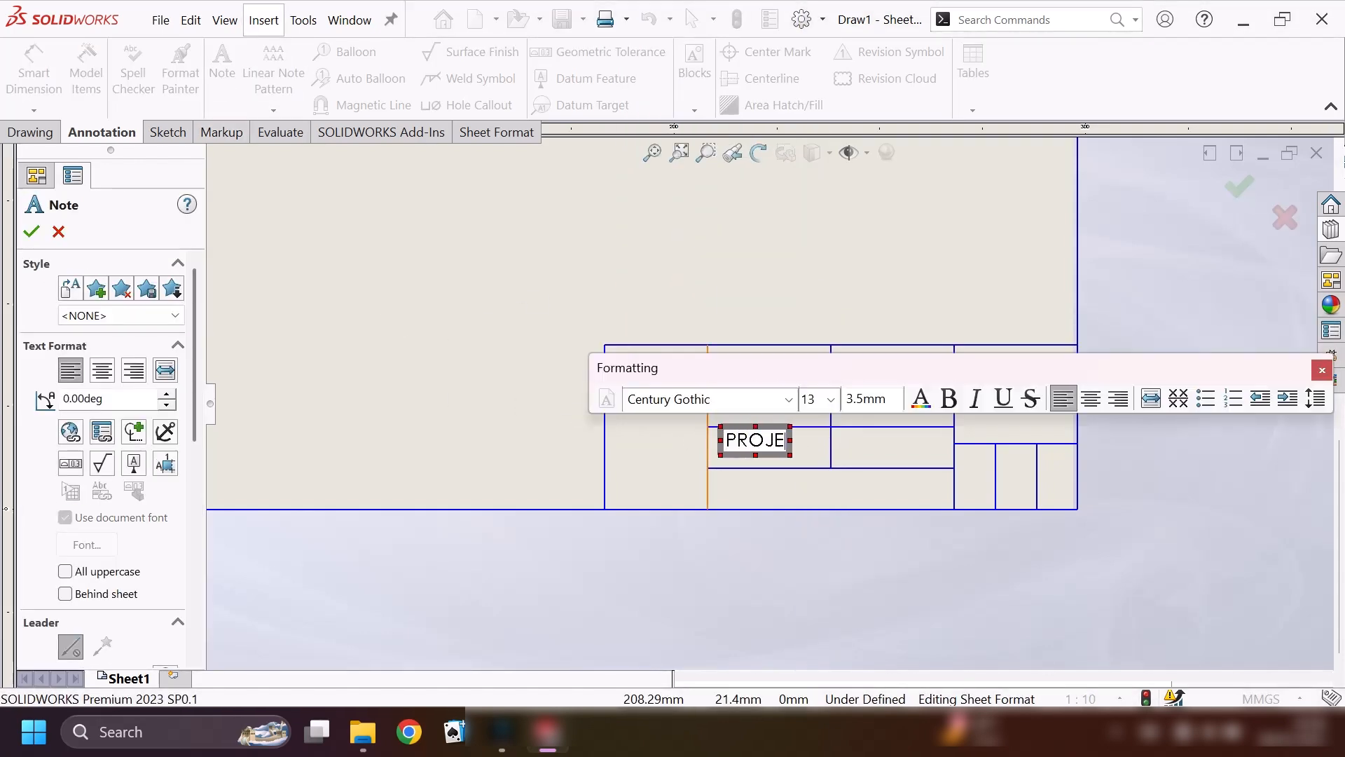
text(CTION)
Append a colon to the PROJECTION note and format it in bold Times New Roman, size 10, wrapped onto two lines.
drag(725, 440, 865, 449)
click(788, 399)
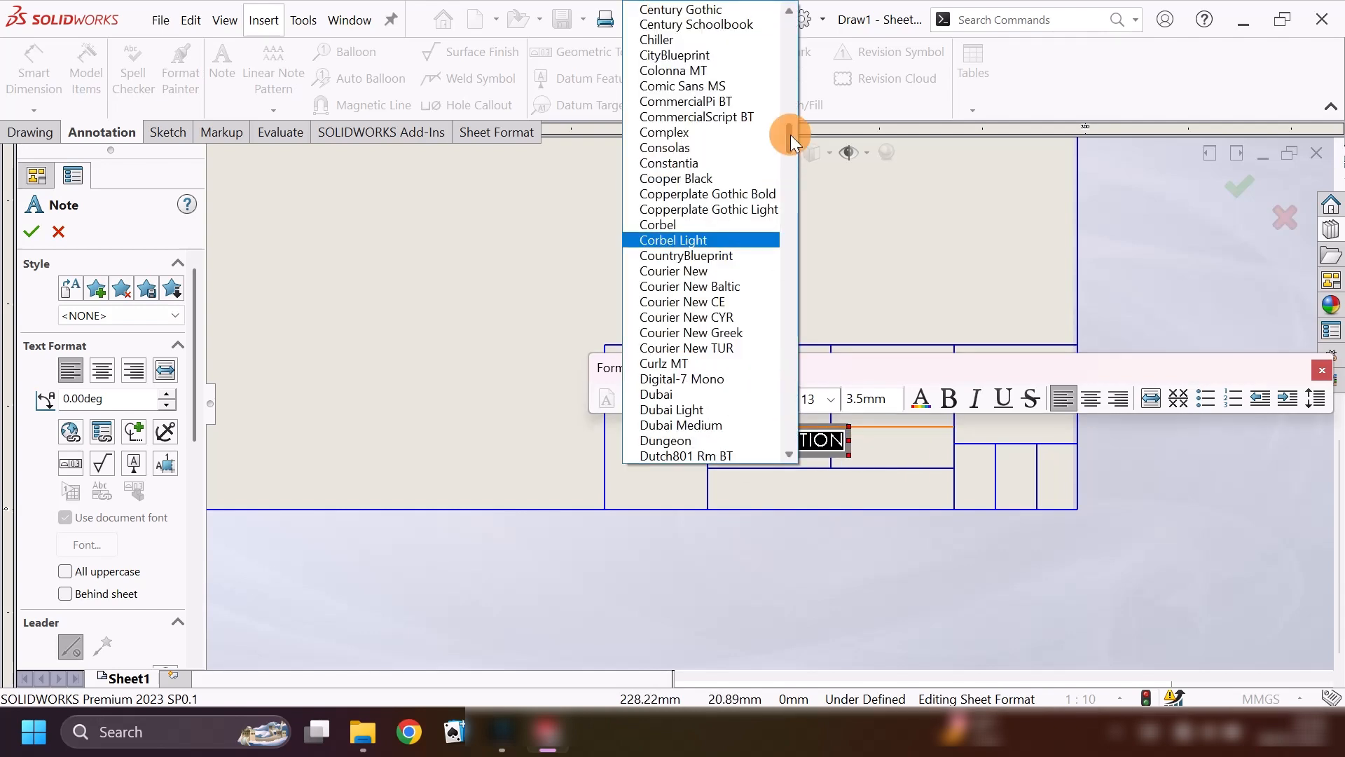
drag(790, 135, 796, 394)
click(690, 361)
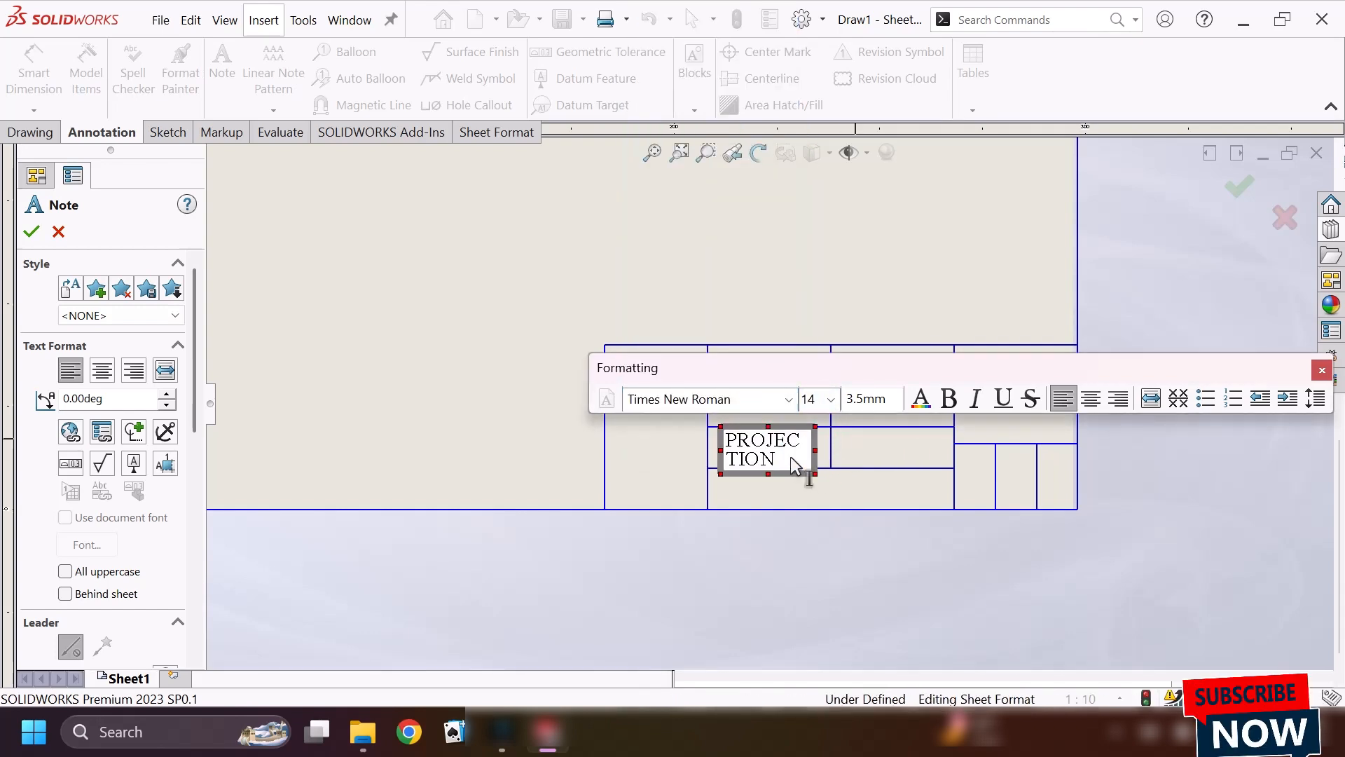
text(:)
key(ctrl+a)
click(830, 399)
click(808, 475)
click(830, 399)
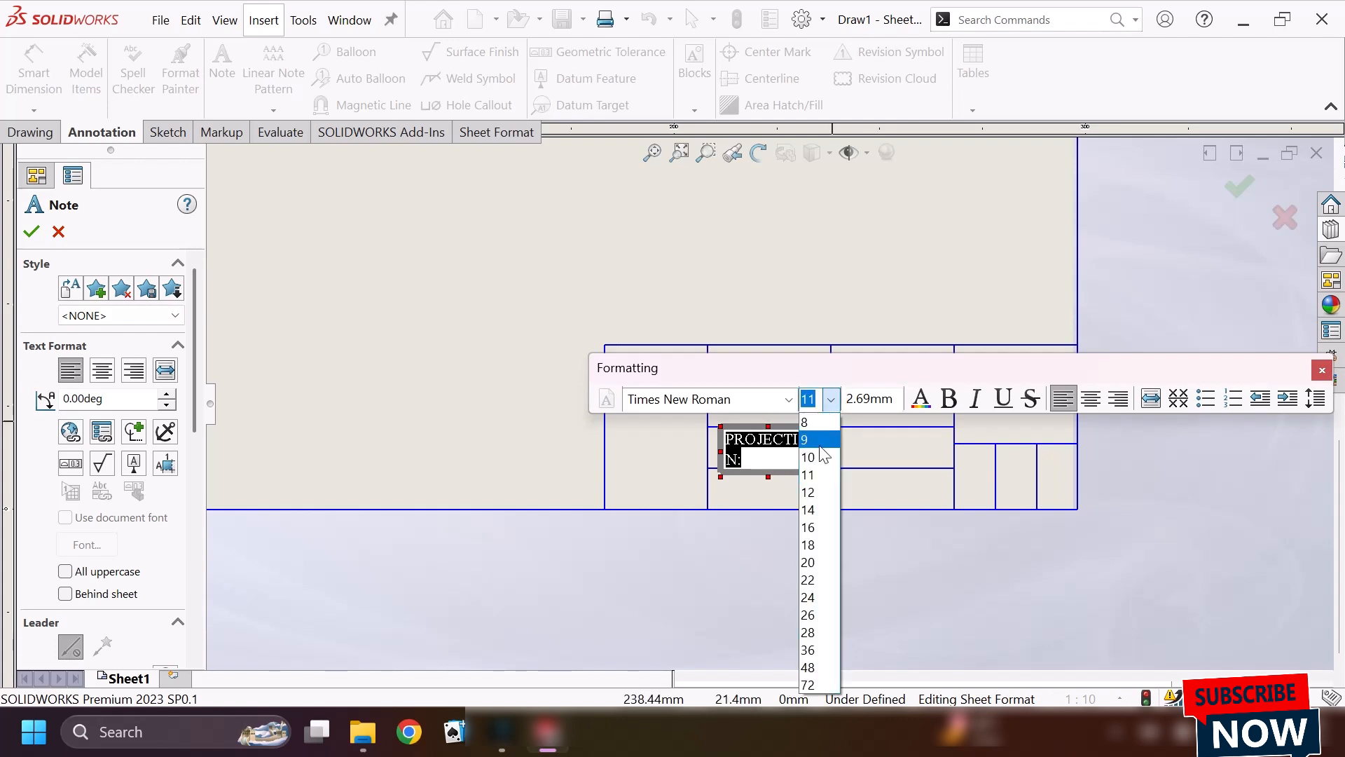
click(820, 457)
click(949, 399)
click(32, 232)
Add a note reading "APPROVED BY :" in the cell directly below the DRAWN BY note.
click(222, 64)
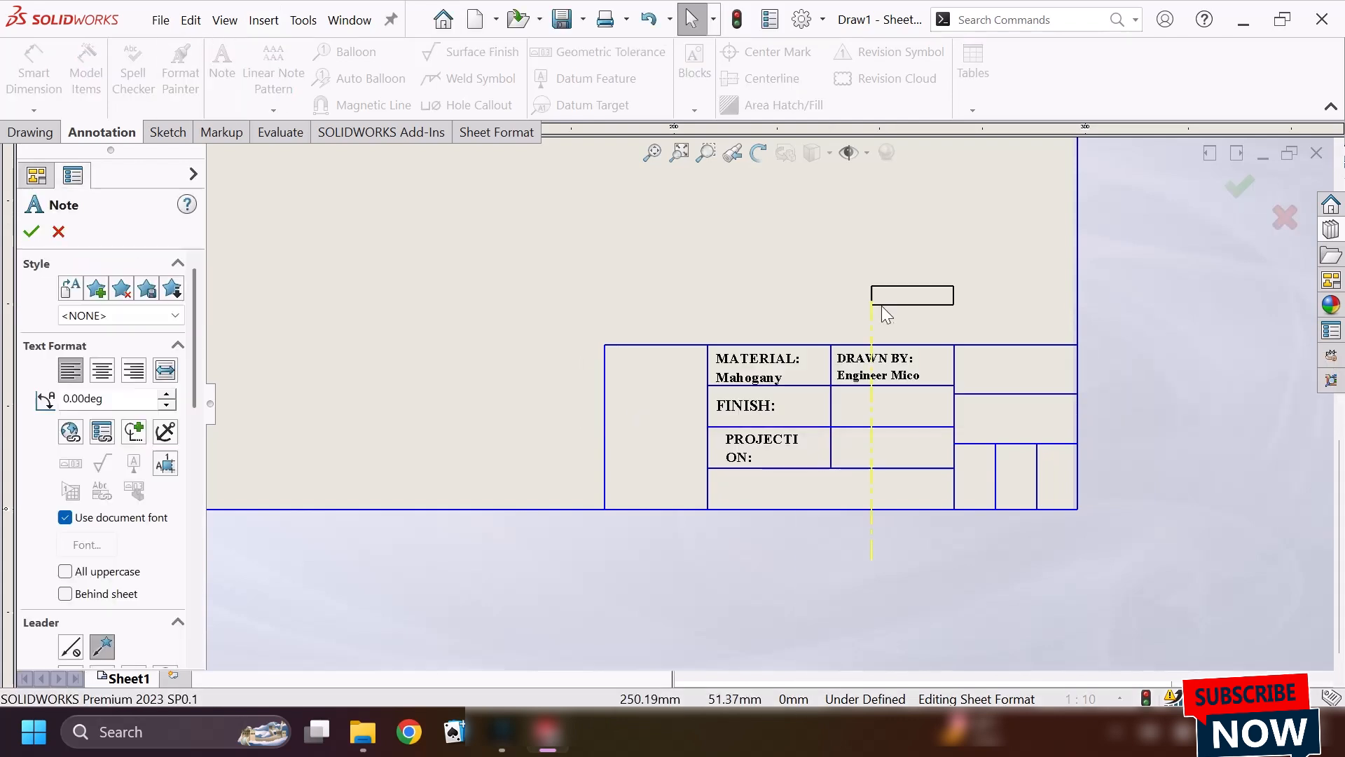
click(869, 409)
text(APPROVED BY :)
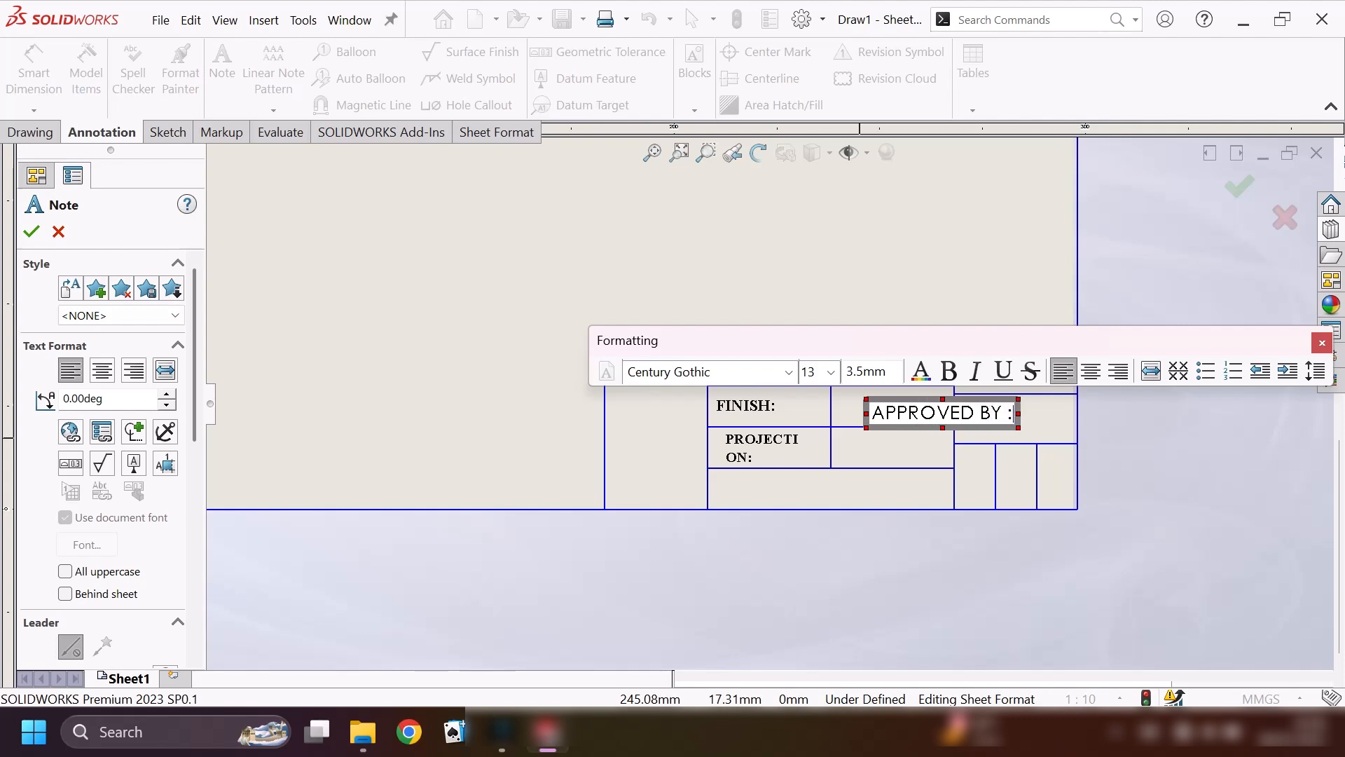
Set the APPROVED BY note's text to Times New Roman, size 11.
drag(870, 413, 1015, 415)
click(754, 303)
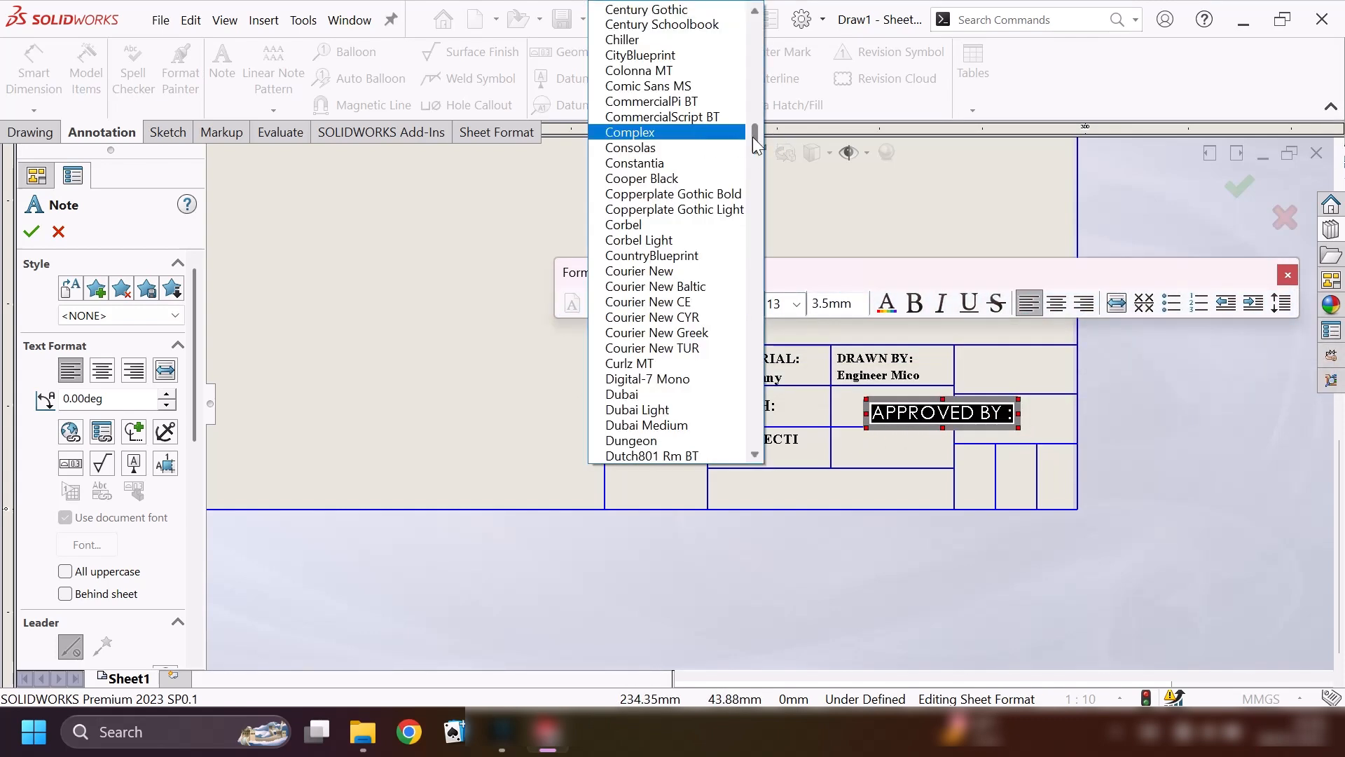
drag(754, 137, 763, 424)
click(654, 90)
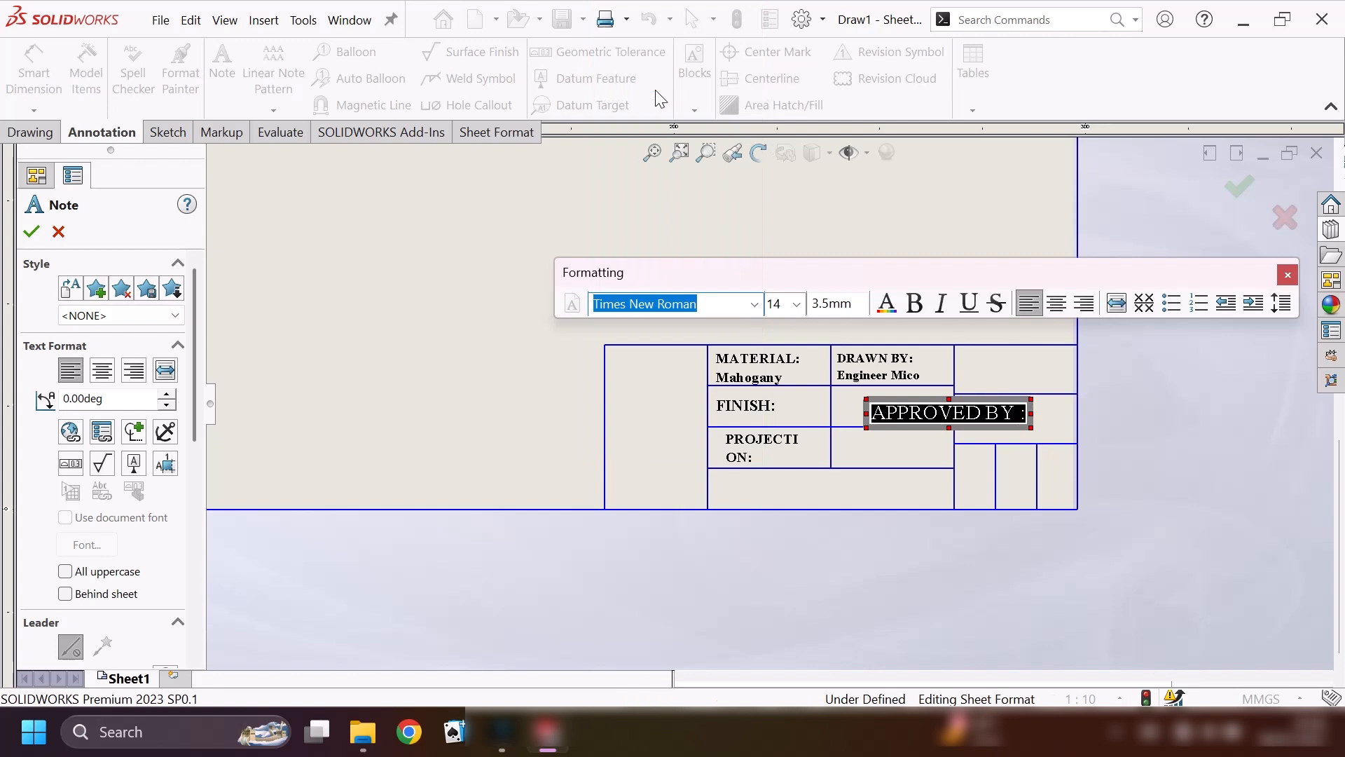
click(803, 307)
click(785, 377)
click(901, 434)
key(Escape)
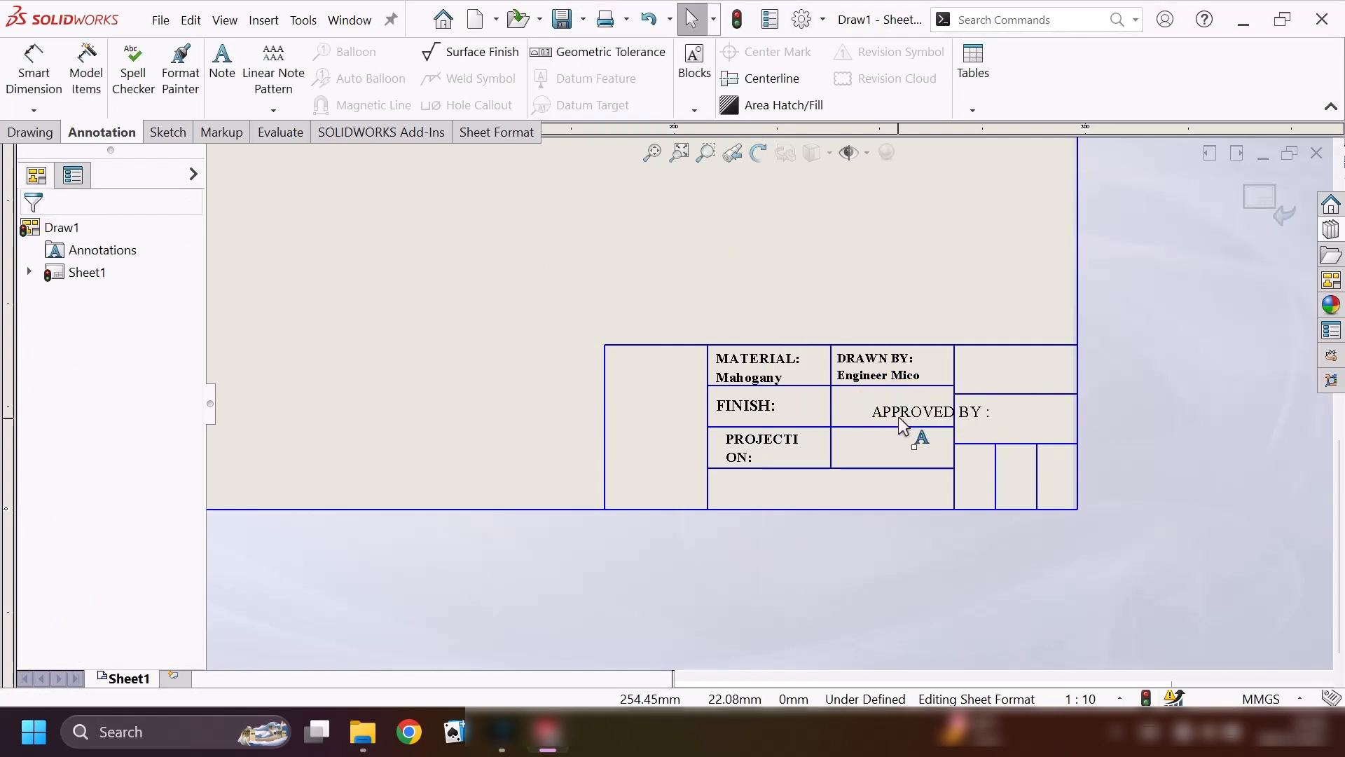
Shift the APPROVED BY note to its cell's left edge, wrap it onto two lines and make it bold, size 10.
double_click(887, 410)
drag(867, 410, 833, 409)
drag(992, 413, 948, 414)
click(831, 365)
click(818, 419)
click(949, 365)
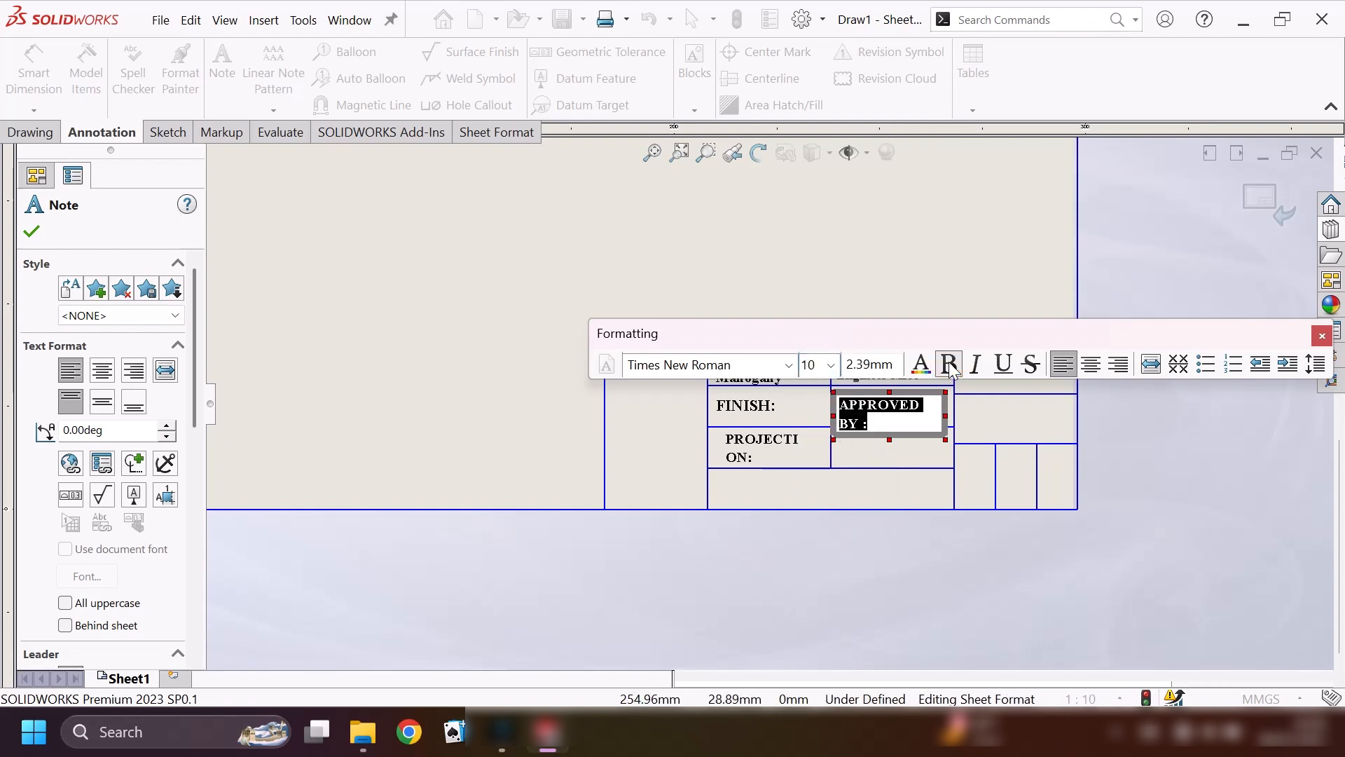
click(32, 232)
Set the APPROVED BY note's text to size 9 and move the note up within its cell.
click(880, 408)
double_click(880, 408)
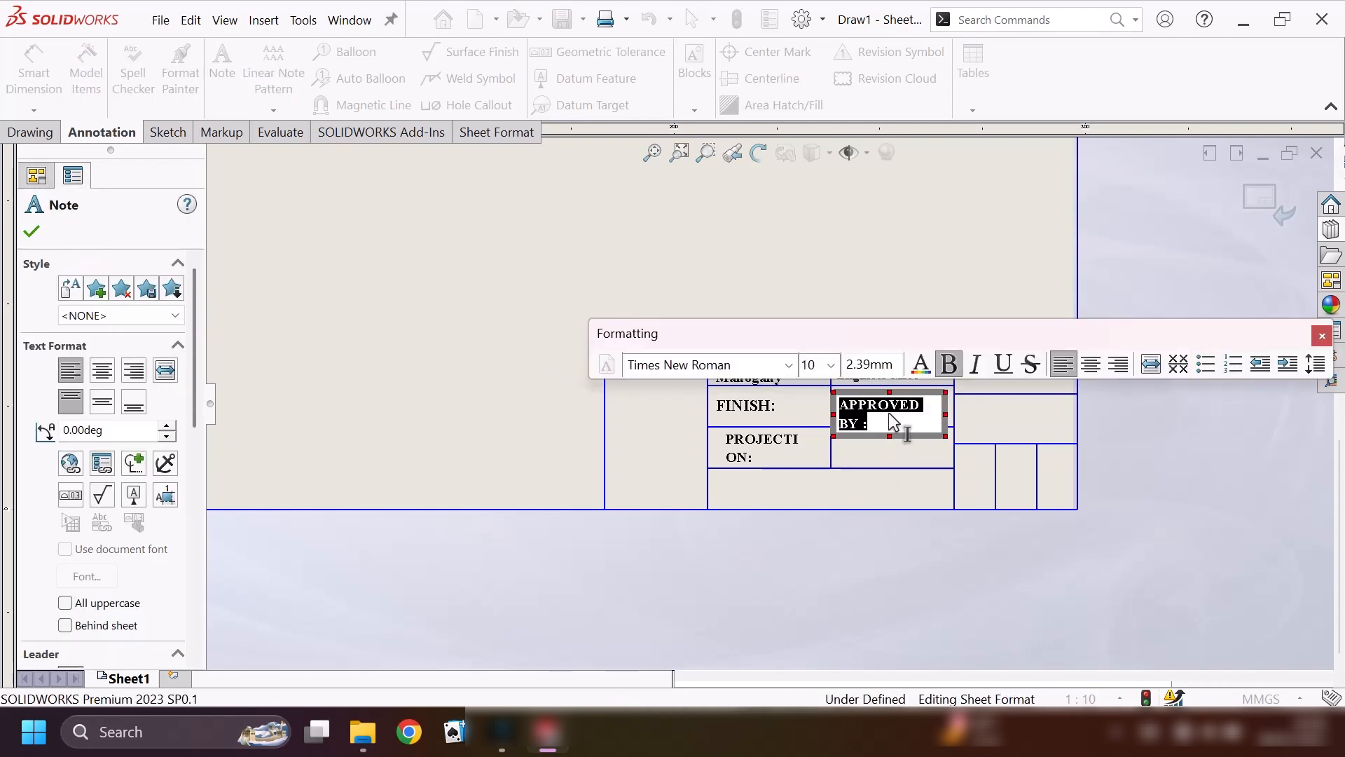
click(832, 365)
click(818, 403)
drag(945, 419, 889, 390)
key(Escape)
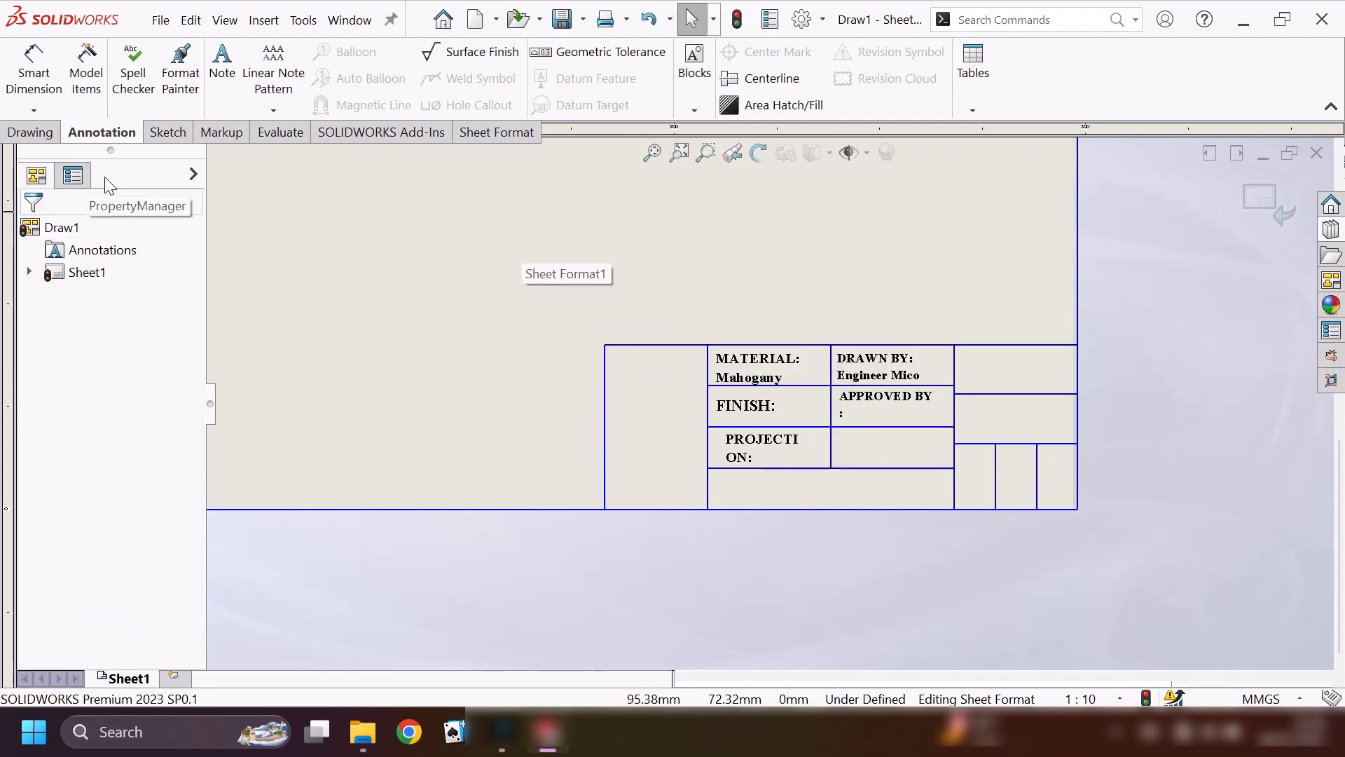
Add a note reading "DATE:" in the cell directly below the APPROVED BY note.
click(222, 67)
click(845, 445)
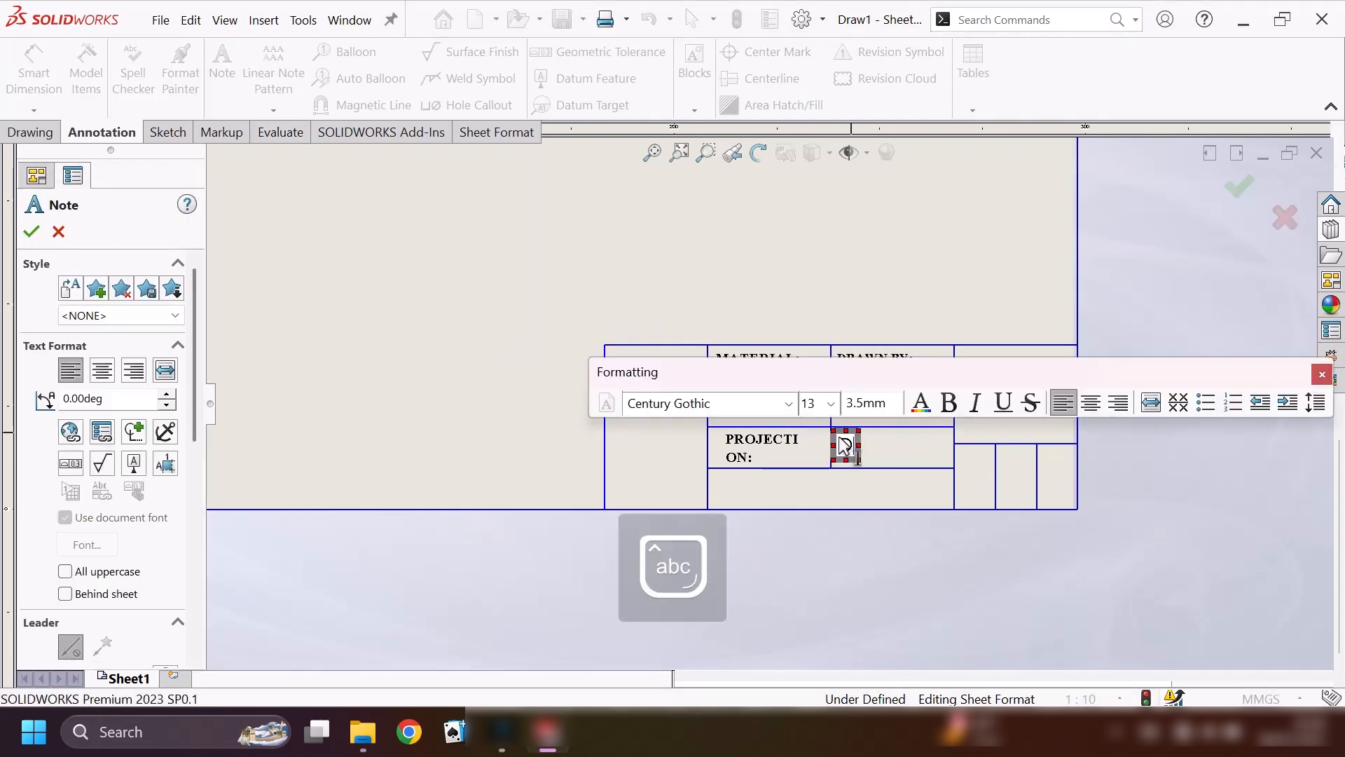
text(DATE:)
Format the DATE note in bold Times New Roman, size 12.
drag(895, 446, 844, 450)
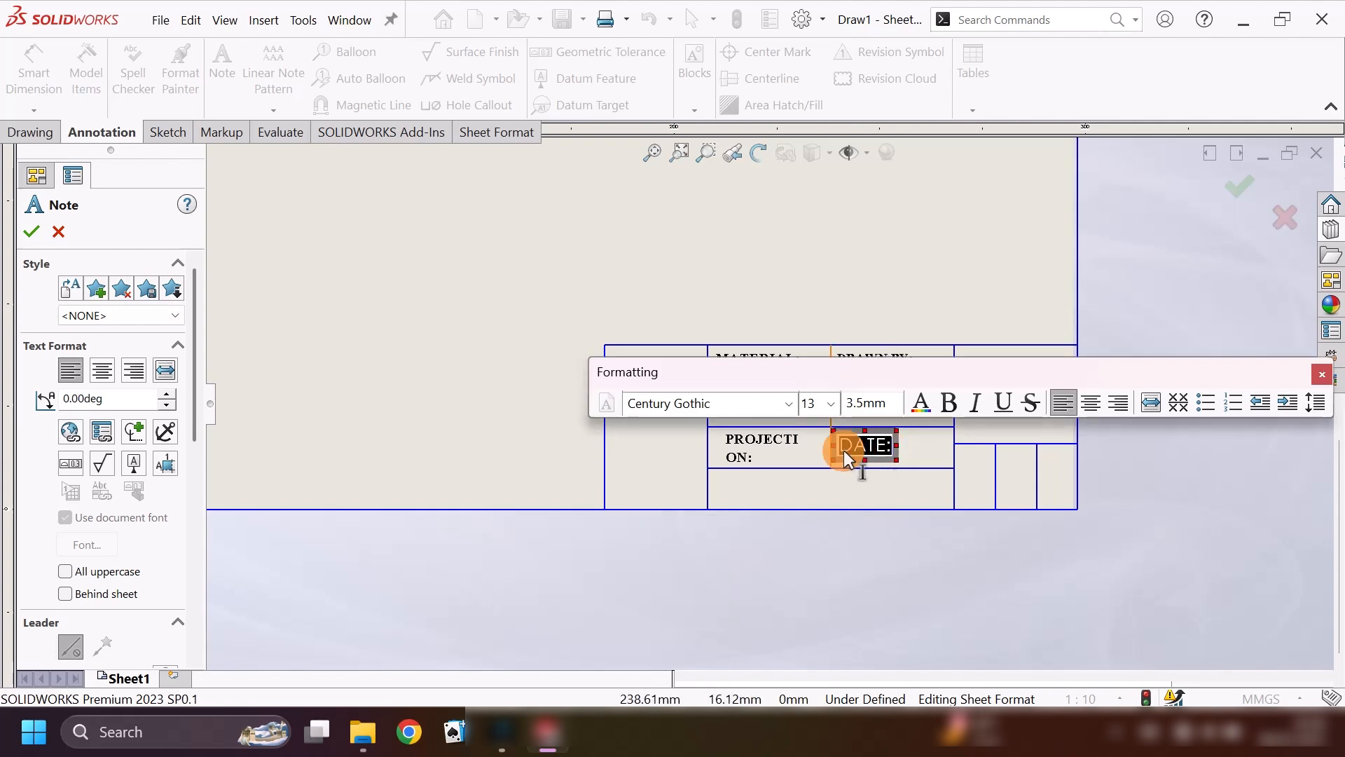
click(788, 404)
click(691, 132)
click(831, 404)
click(815, 489)
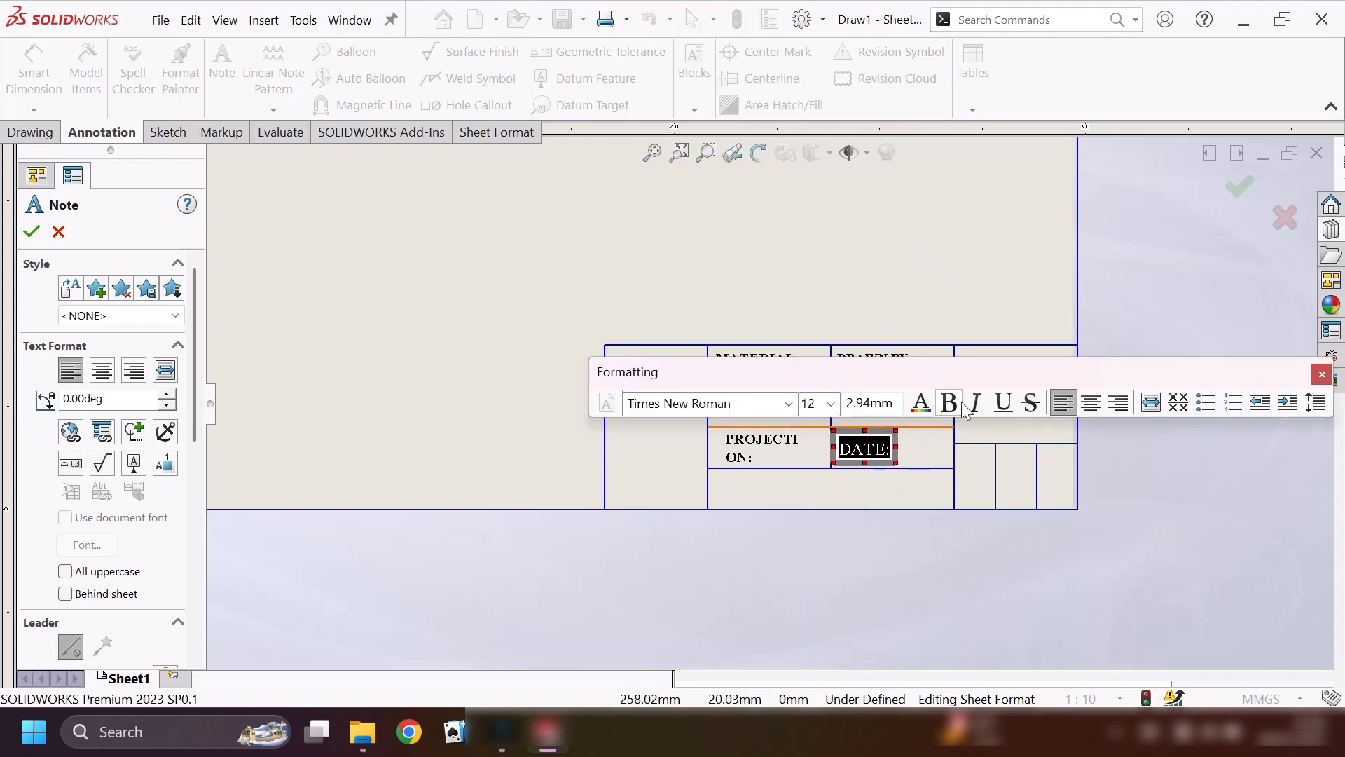
click(31, 231)
Add a note reading "KITCHEN STOOL" in the second cell of the title block's rightmost column.
click(222, 70)
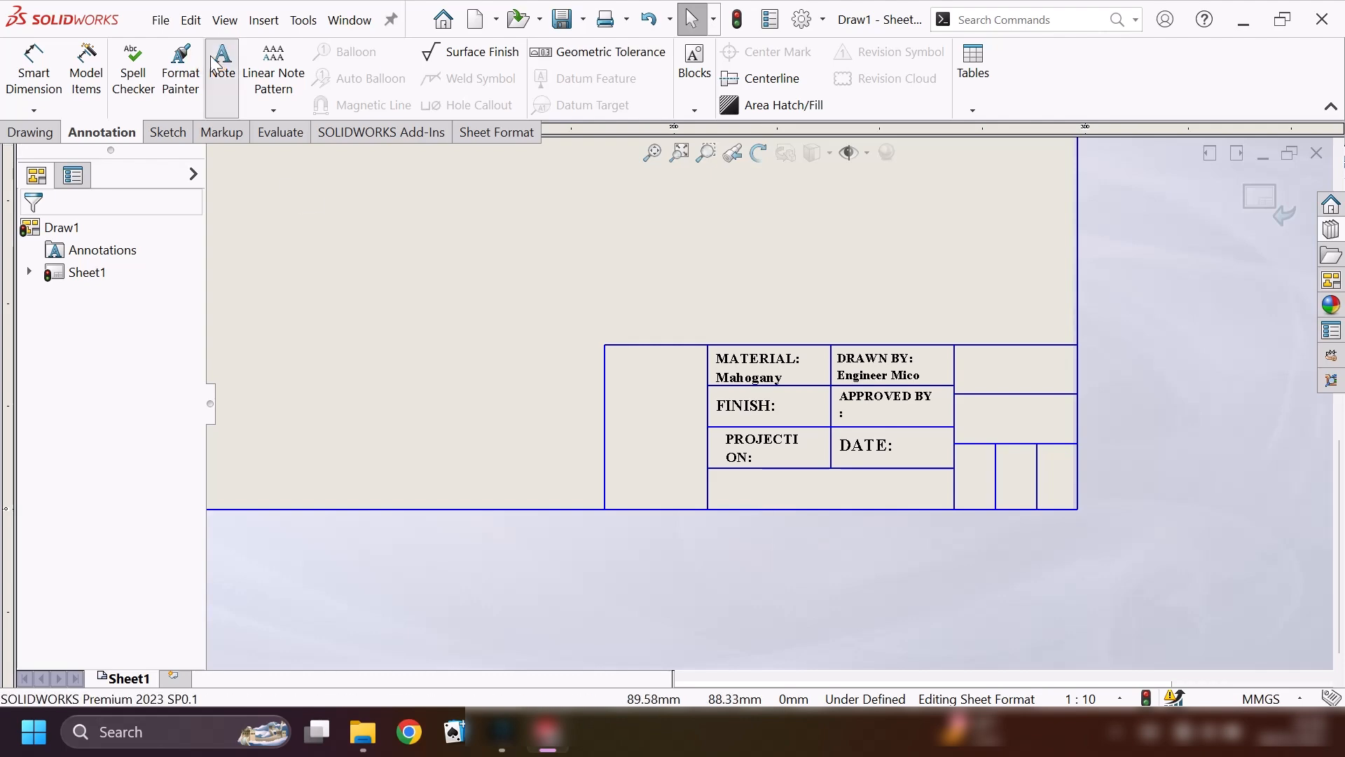
click(966, 401)
key(Caps_Lock)
text(KITCHEN STOOL)
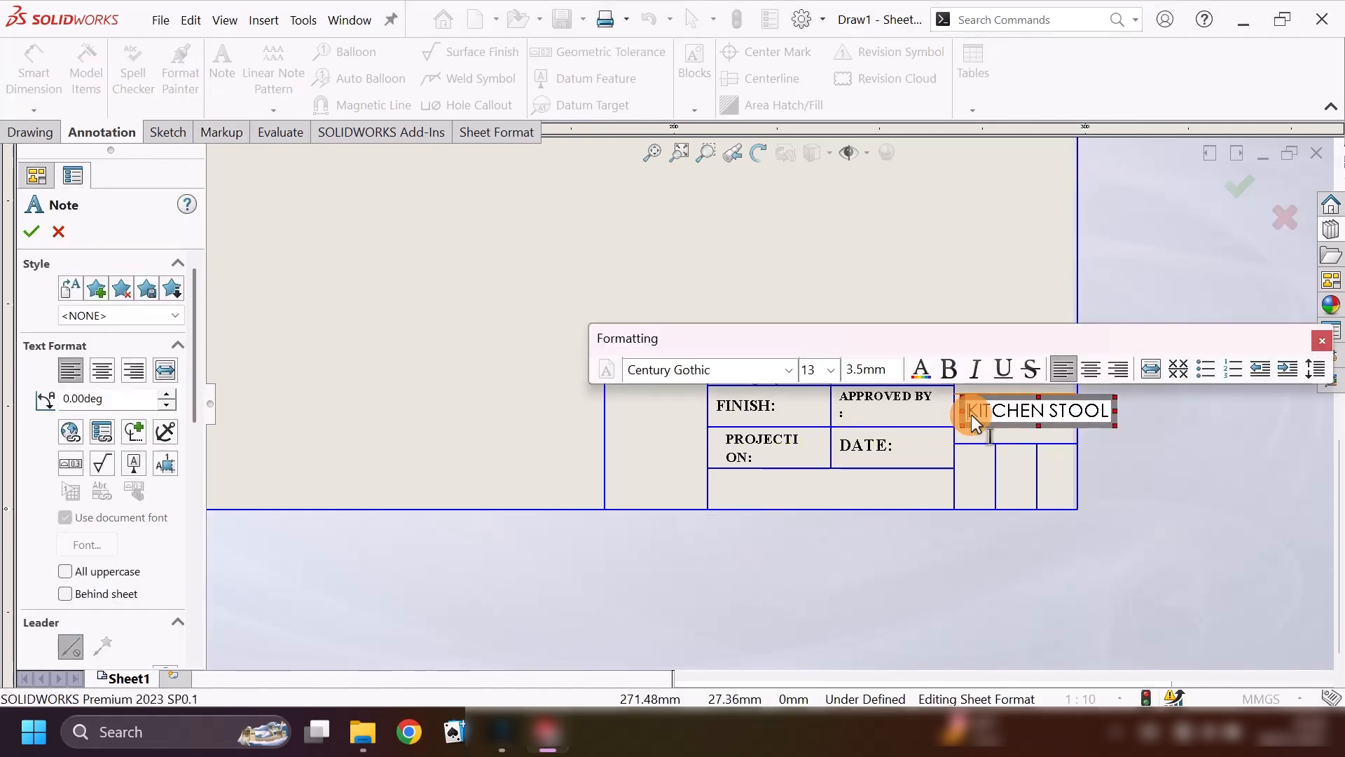
Format the KITCHEN STOOL note in bold Times New Roman, size 12, wrapped onto two lines within its cell.
drag(971, 414, 1113, 412)
click(788, 369)
scroll(707, 313, down, 20)
click(701, 24)
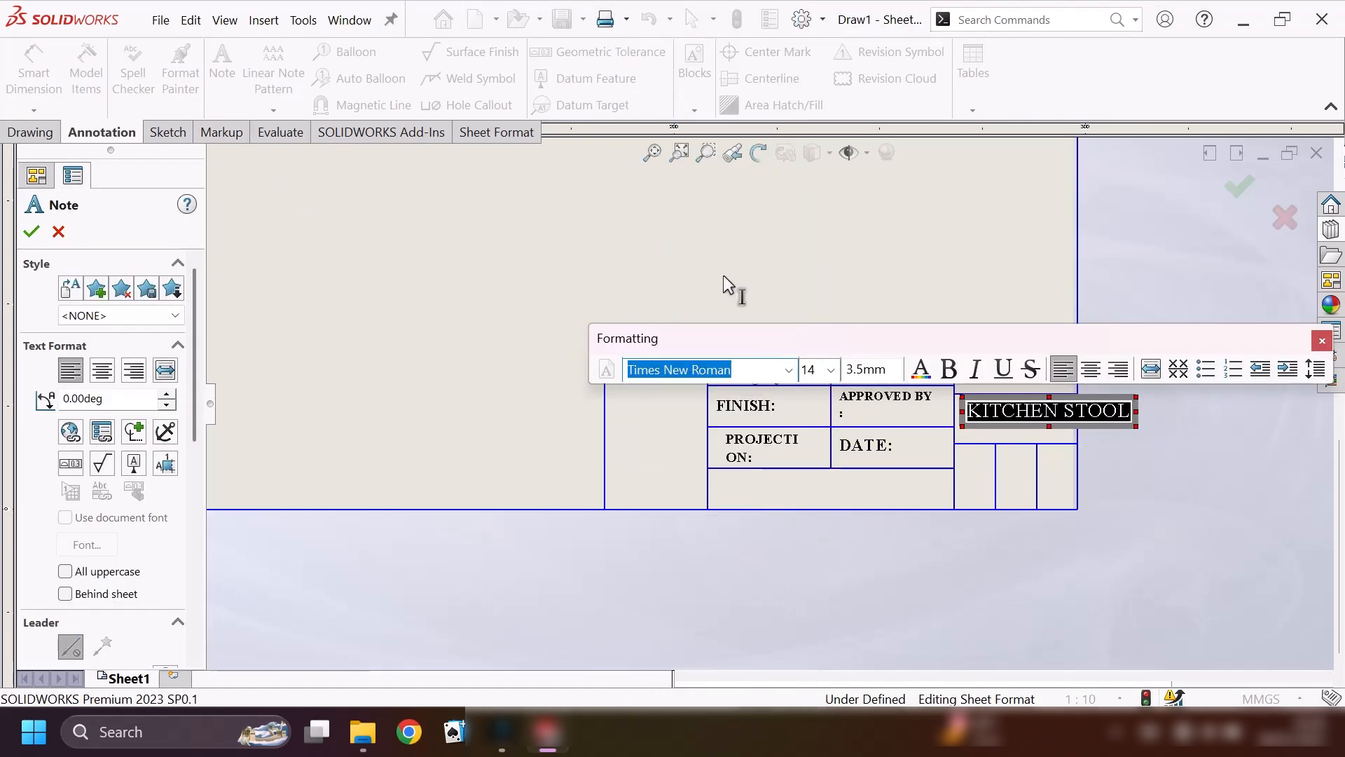
drag(1155, 431, 1083, 422)
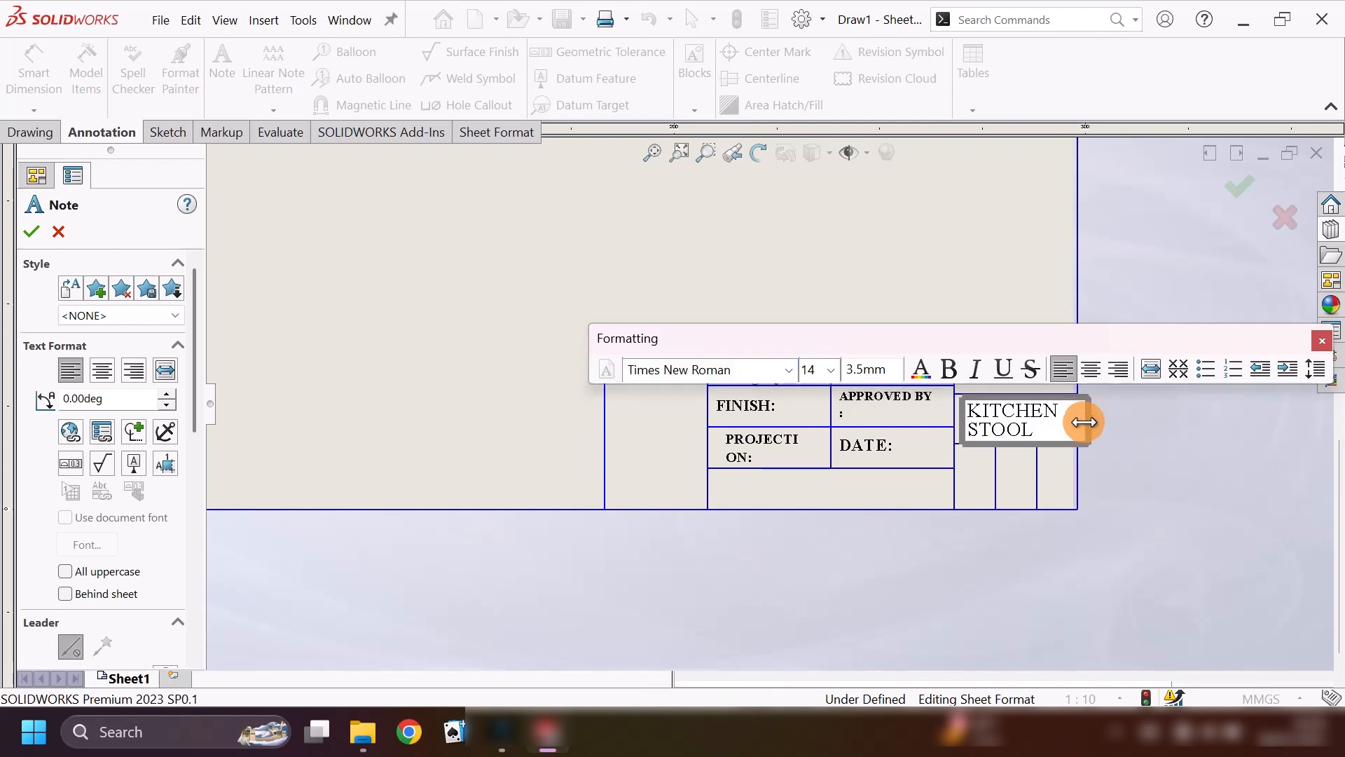
click(831, 369)
click(814, 461)
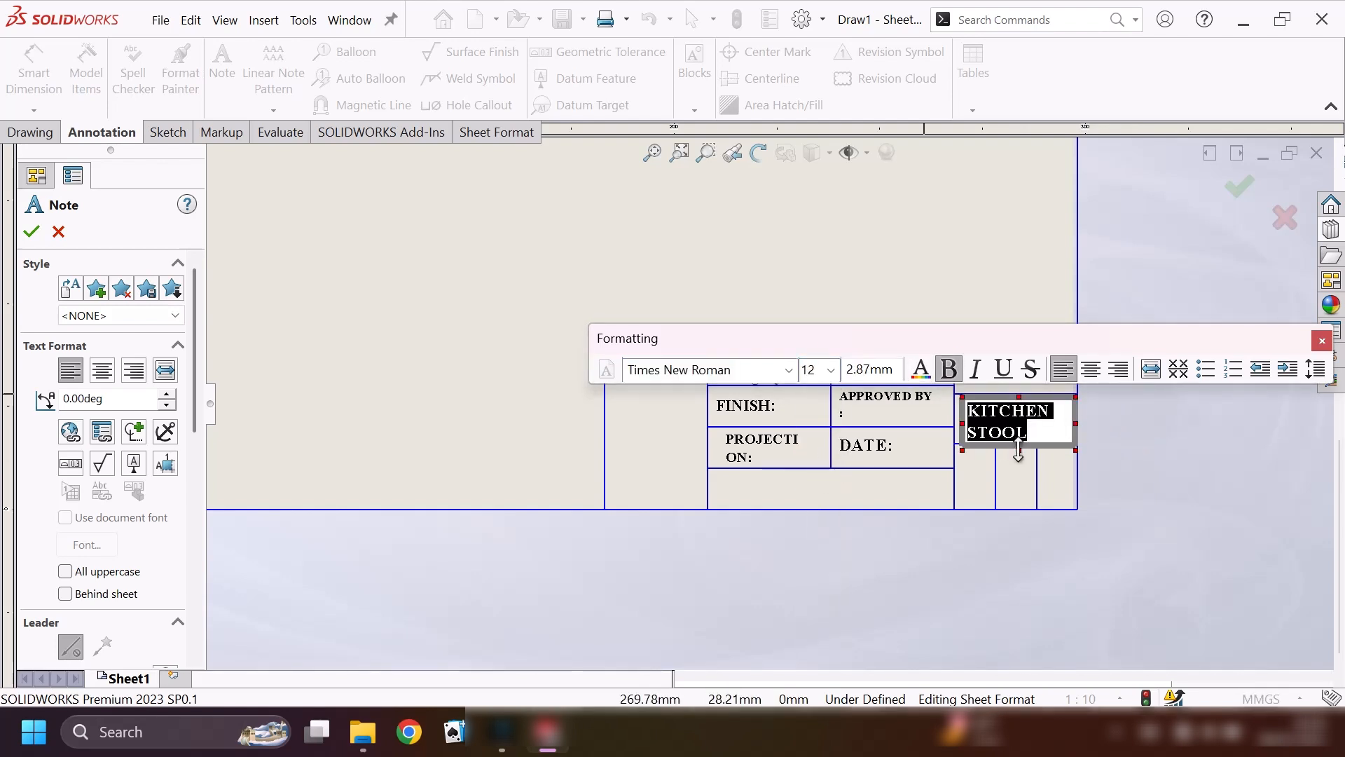
click(31, 231)
Add a note reading "M&I LTD" in the cell directly above the KITCHEN STOOL note.
click(238, 60)
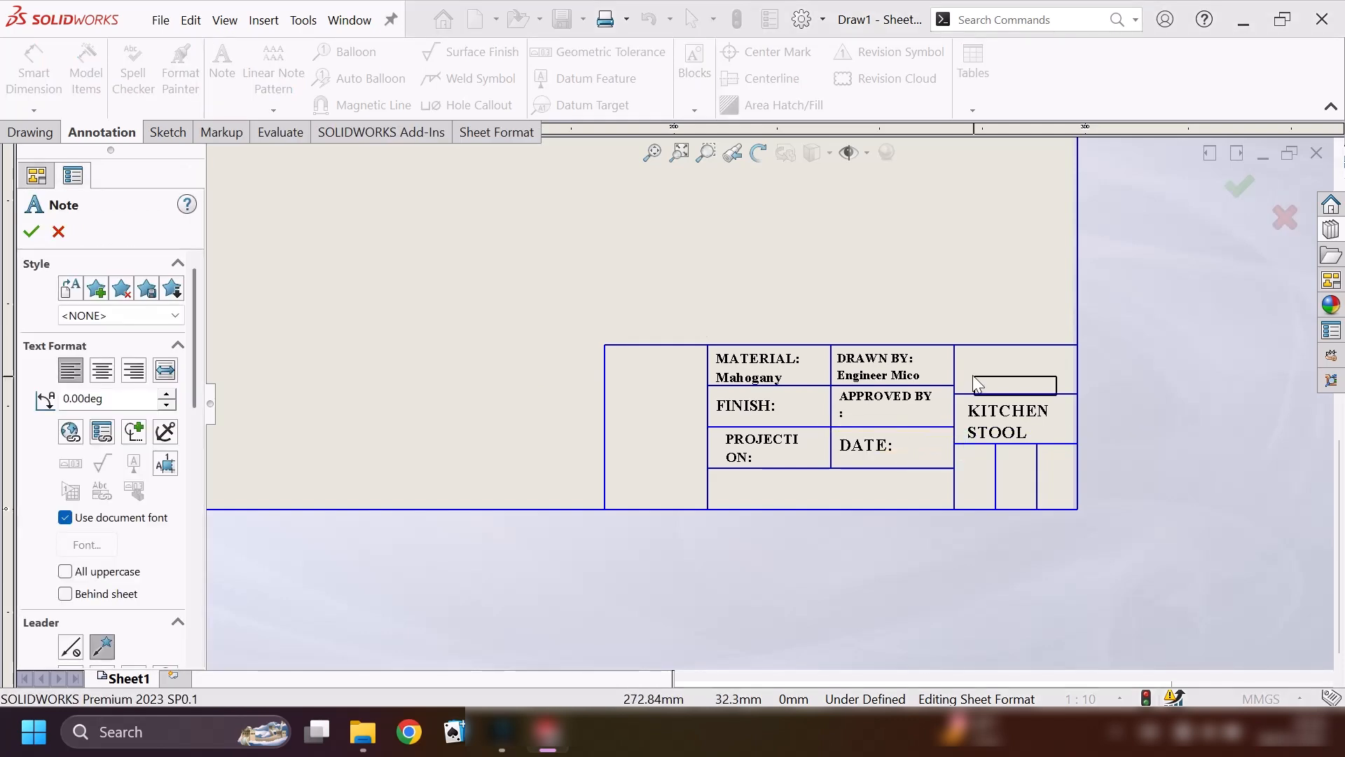
click(964, 356)
text(M&)
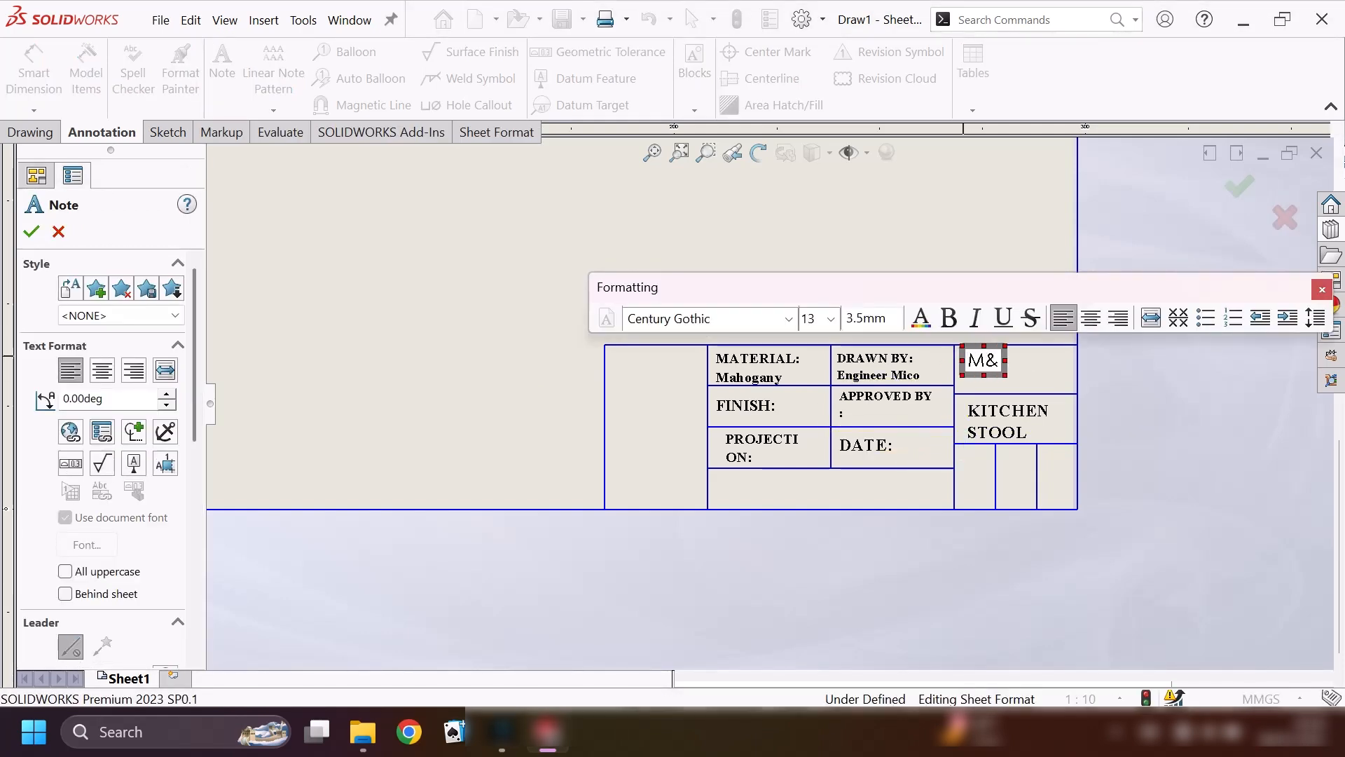
Format the M&I LTD company note in bold Times New Roman.
drag(969, 363, 963, 360)
click(791, 320)
drag(789, 136, 762, 415)
click(723, 321)
click(946, 323)
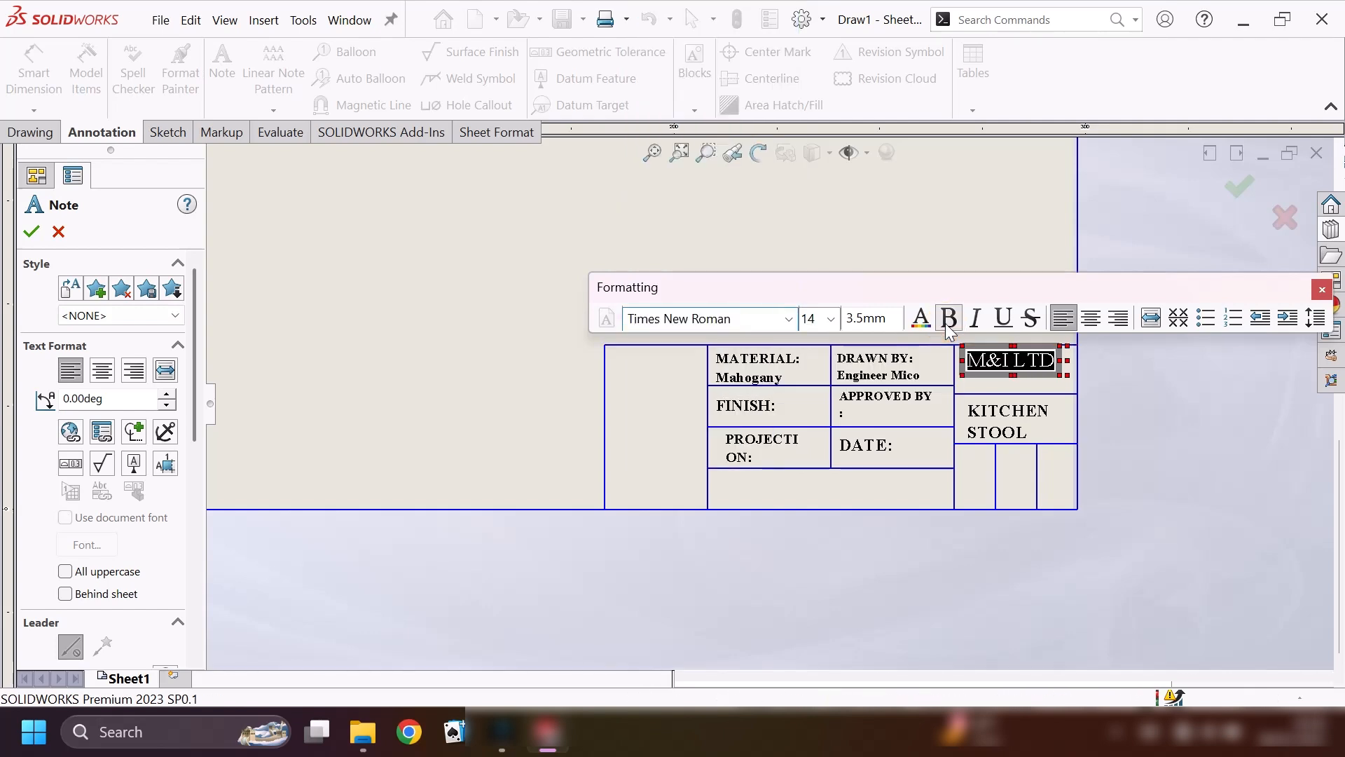
click(31, 233)
Add a note reading "SCALE:" in the first narrow cell below the KITCHEN STOOL note.
click(222, 70)
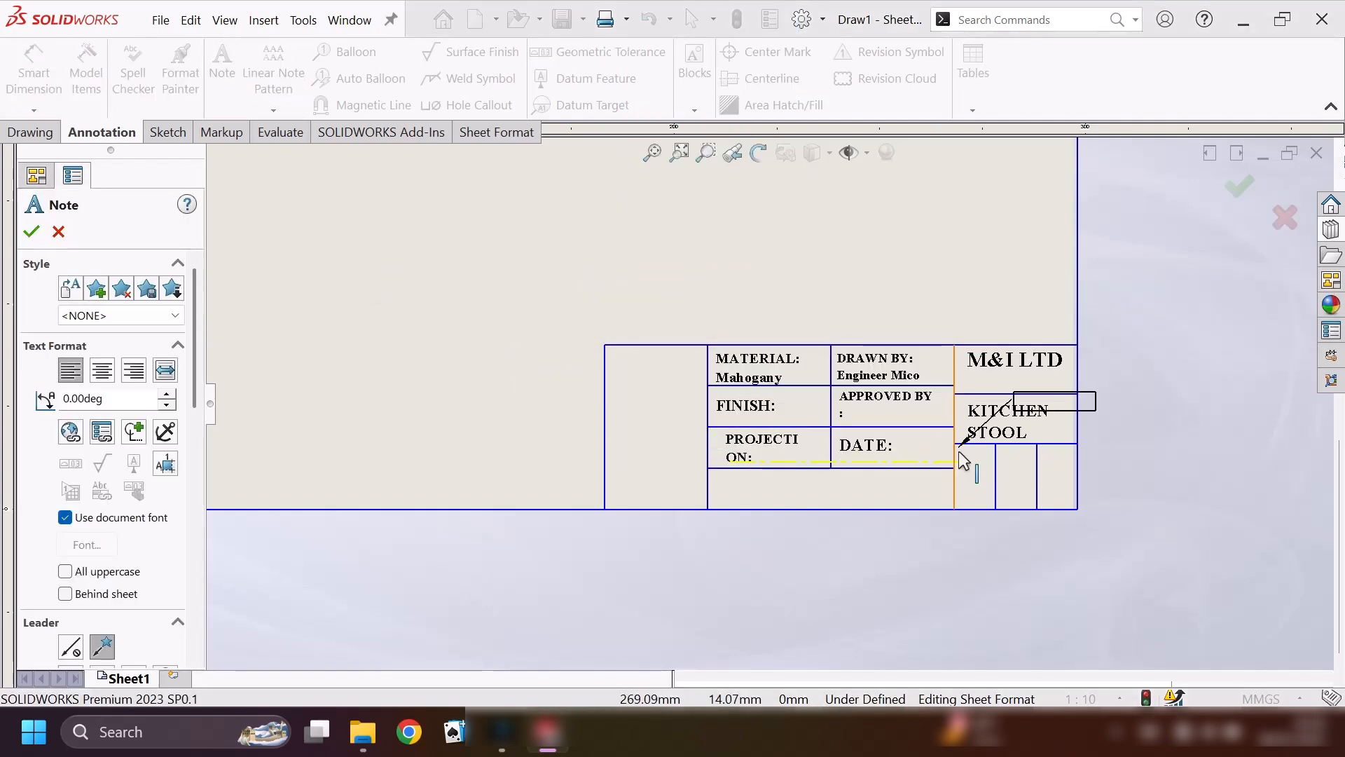
click(964, 454)
text(SCALE:)
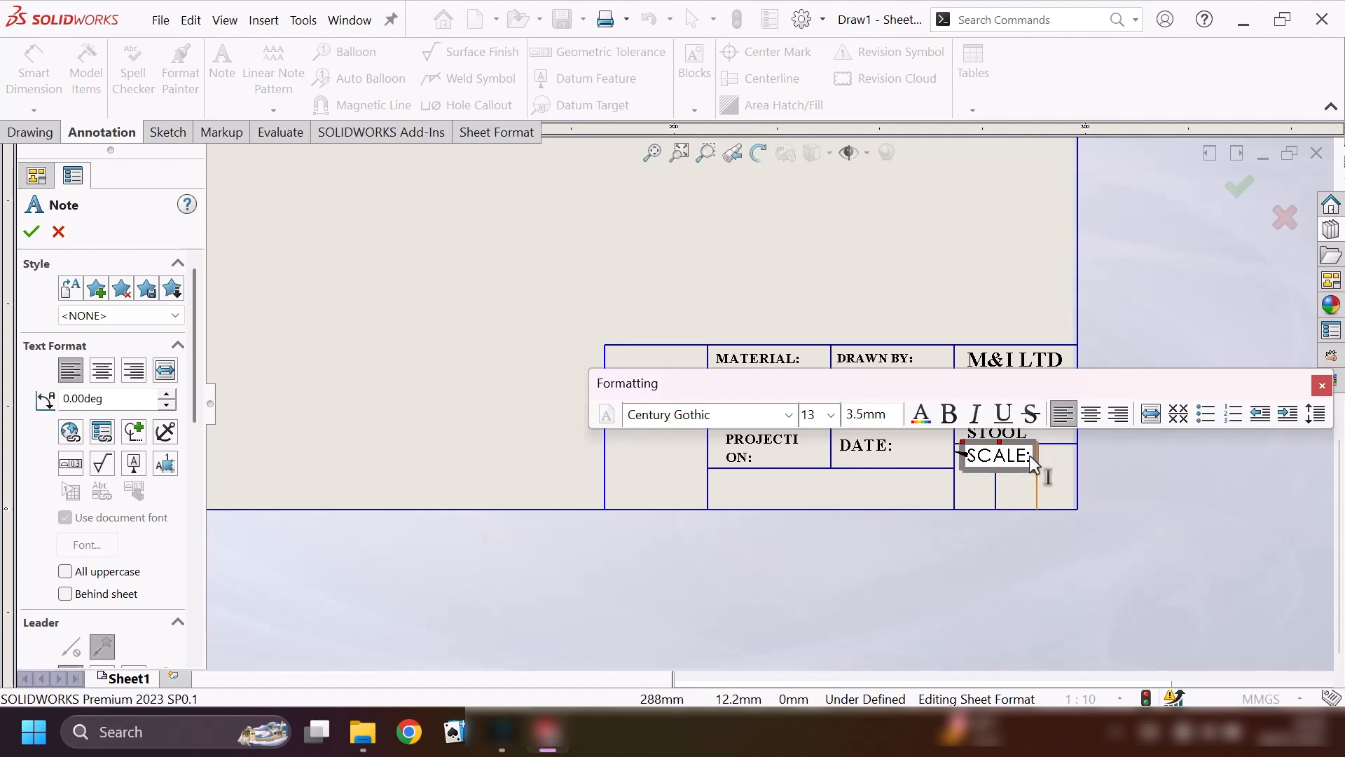
Format the SCALE note in Times New Roman, size 7, wrapped onto two lines within its narrow cell.
mouse_move(1031, 457)
mouse_down()
mouse_move(973, 455)
mouse_move(1010, 459)
mouse_up()
click(789, 415)
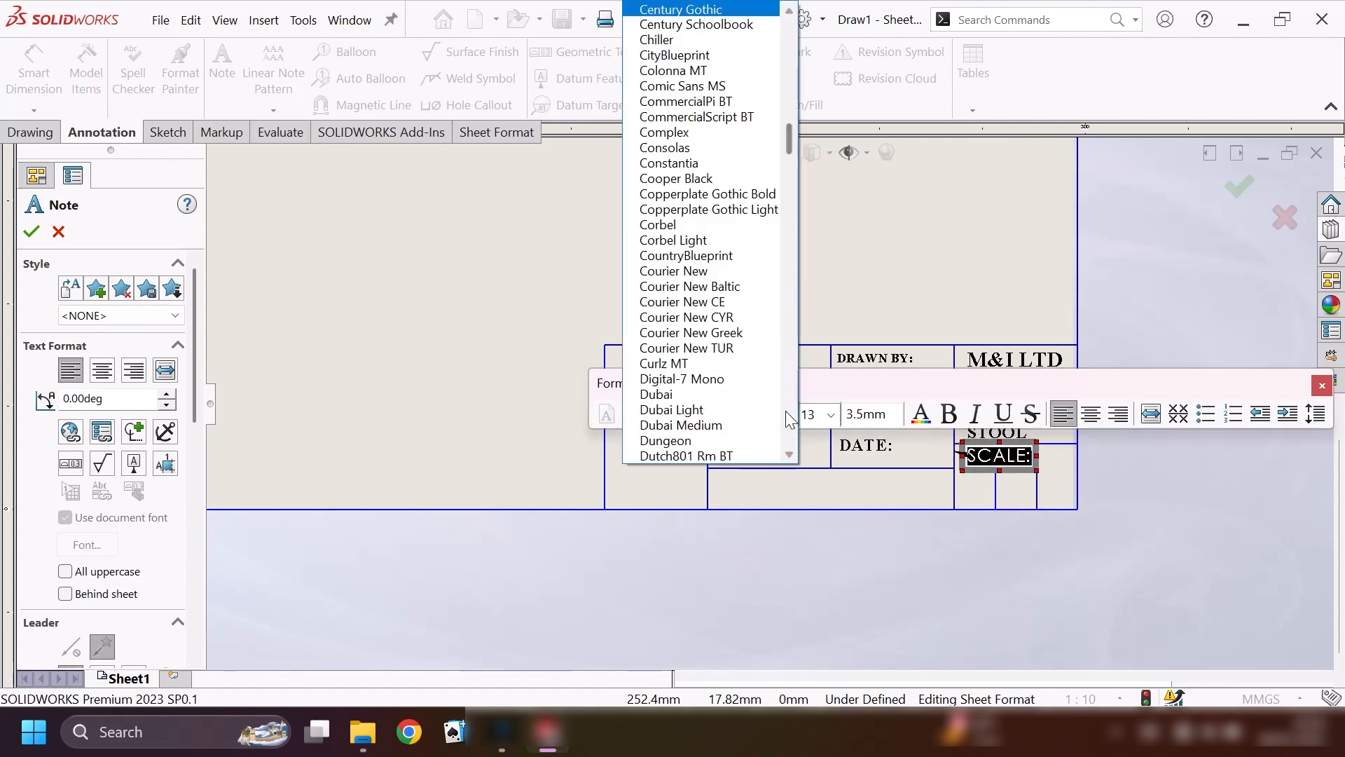
scroll(760, 343, down, 20)
click(752, 199)
drag(1014, 457, 992, 482)
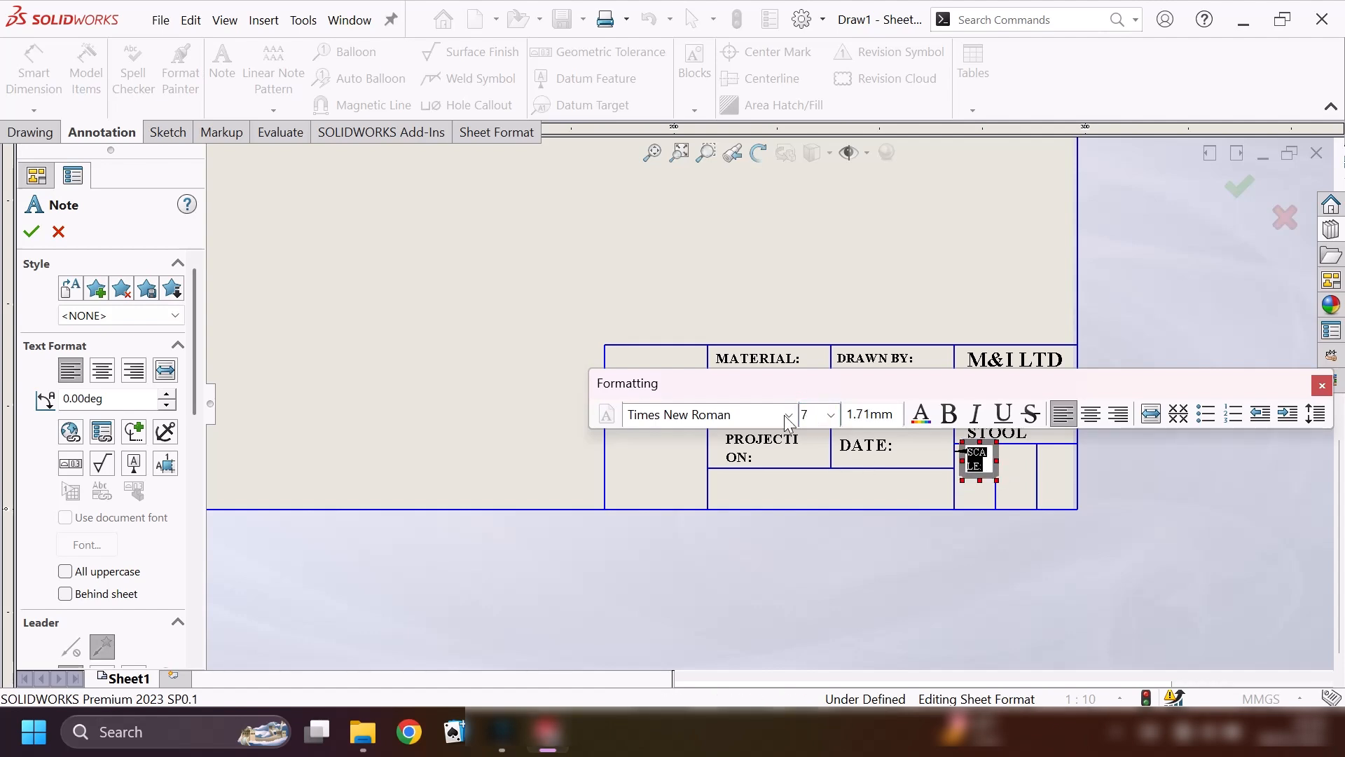
click(31, 232)
Add a note reading "SIZE" in the middle narrow cell beside the SCALE note, in Times New Roman.
click(223, 63)
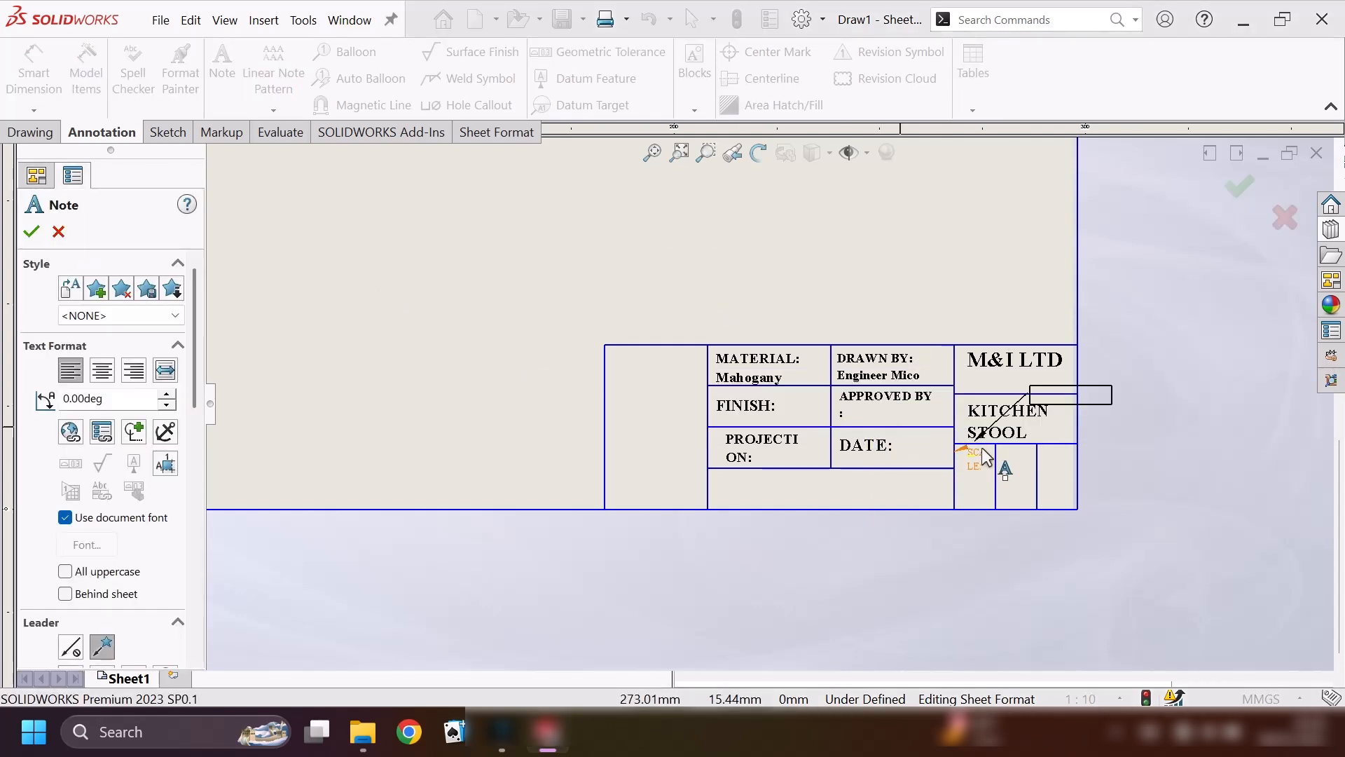
click(1005, 455)
text(SIZE)
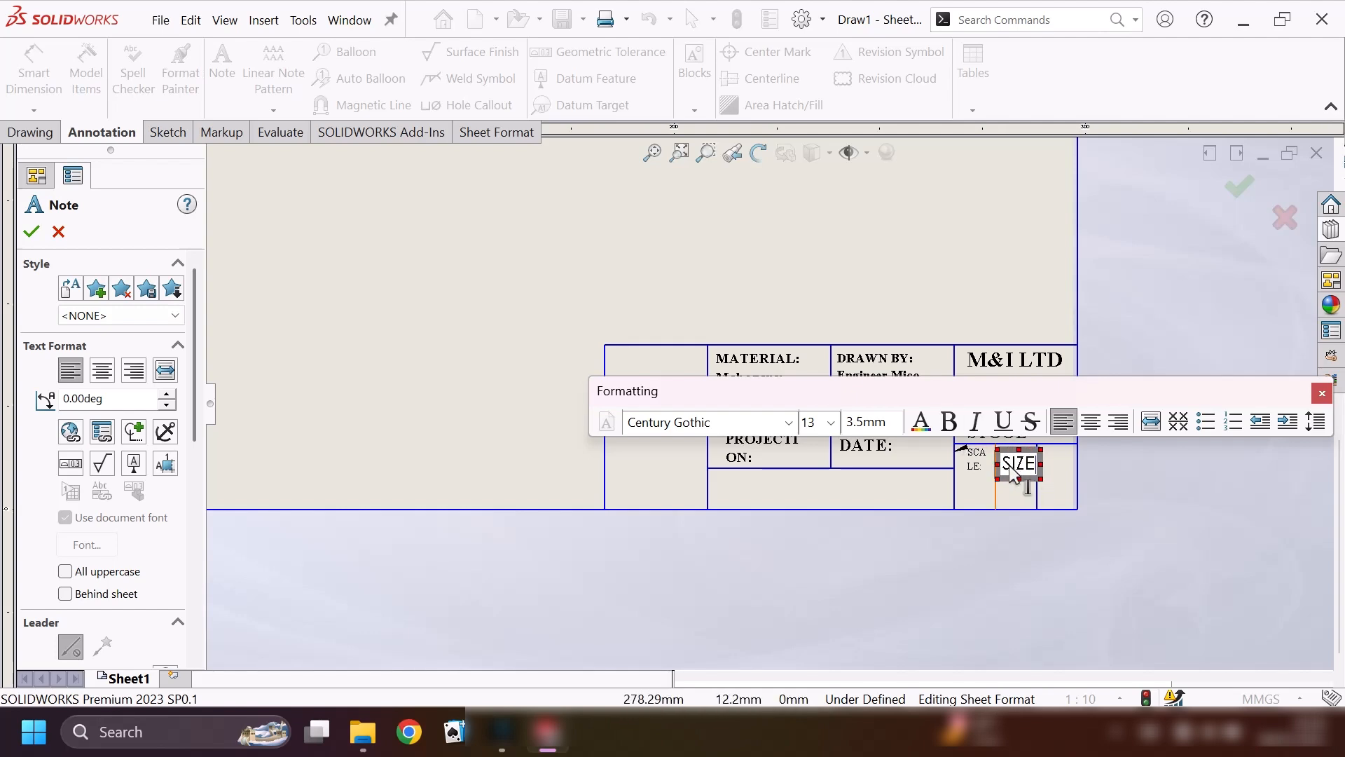
key(ctrl+a)
click(788, 422)
click(700, 30)
Try to set the SIZE note's text to size 8.
click(831, 422)
click(815, 443)
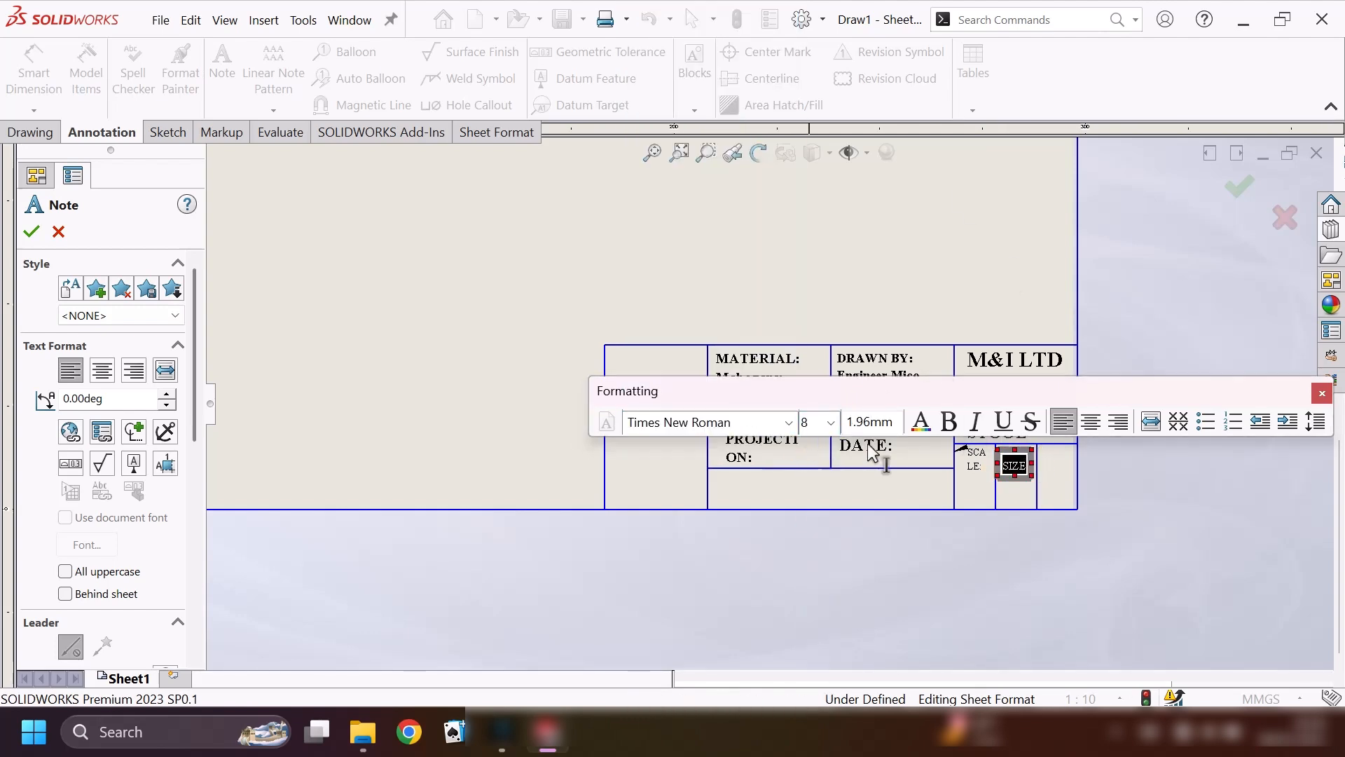
double_click(1024, 467)
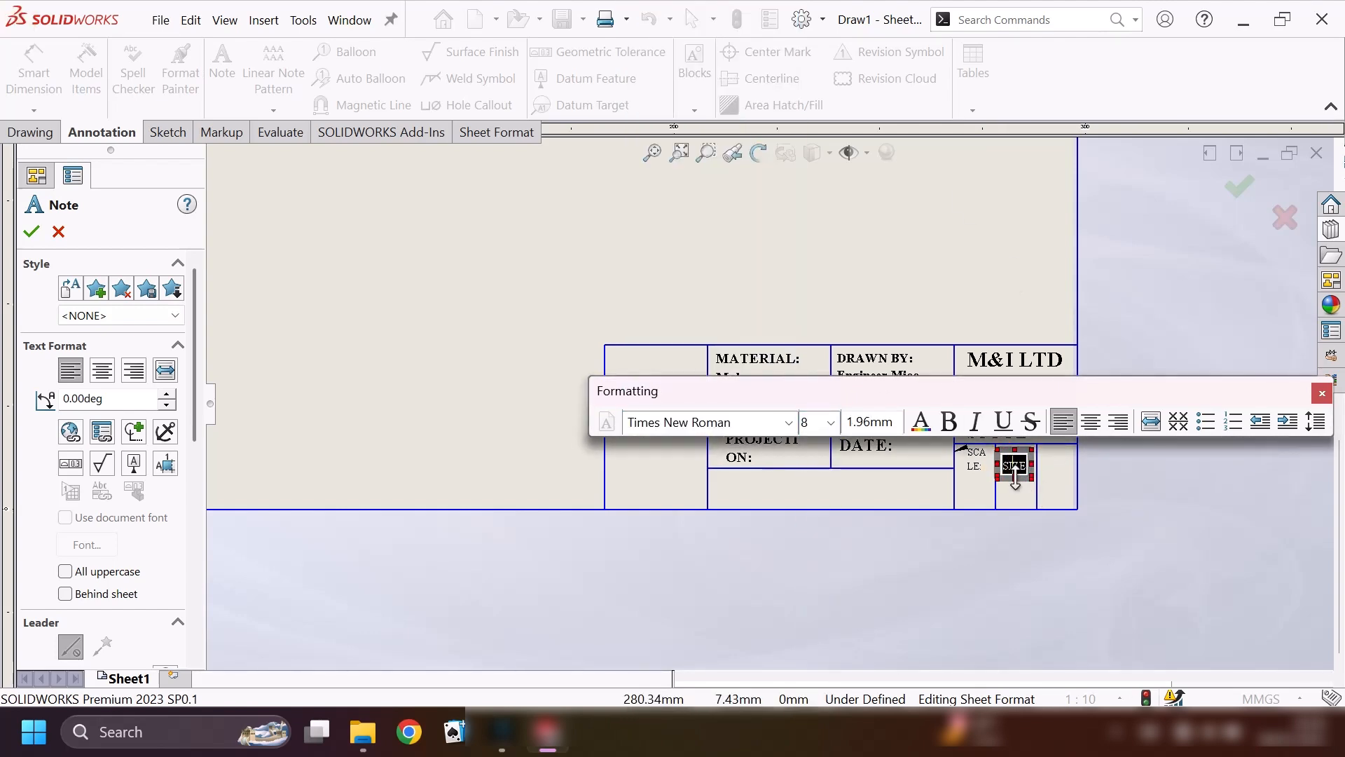
click(1025, 470)
key(ctrl+z)
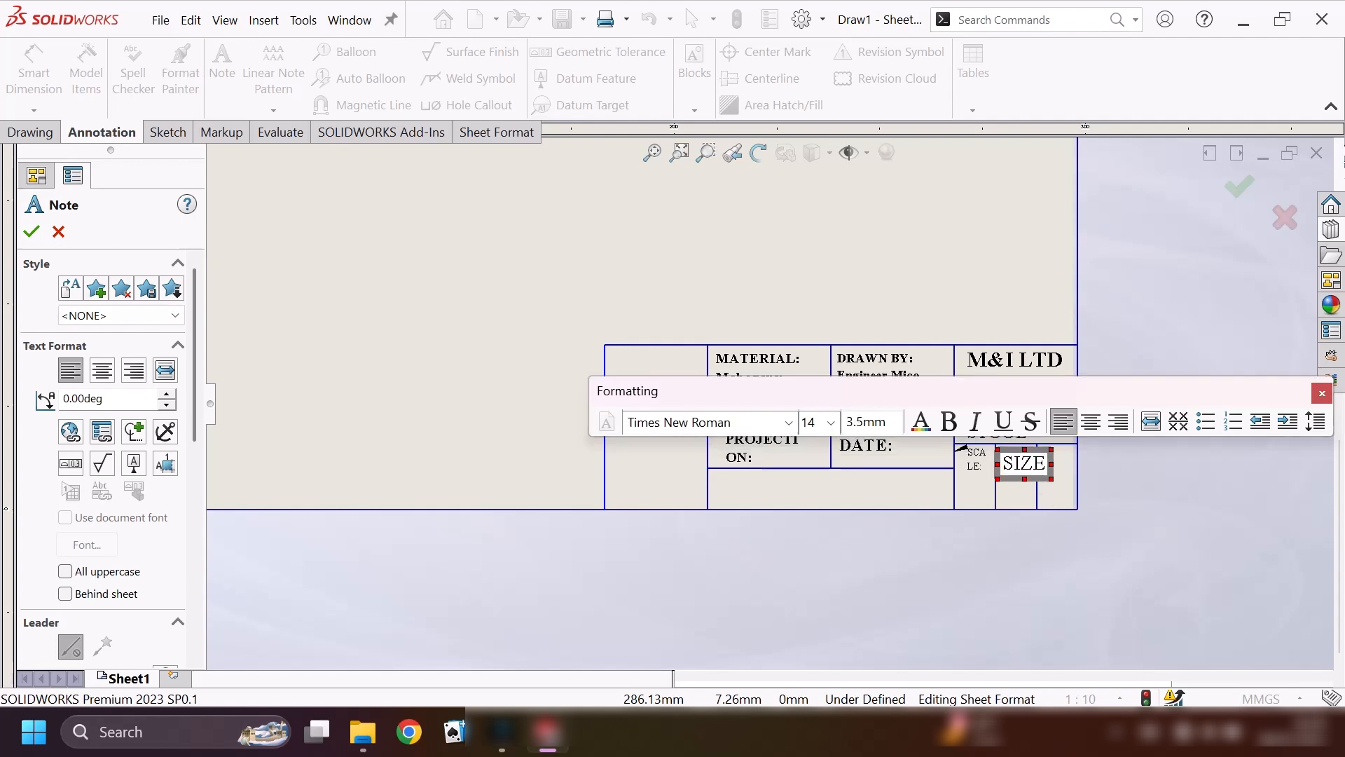
Complete the note as "SIZE:" and format it in bold, size 8, wrapped onto two lines within its cell.
drag(1051, 464, 1080, 465)
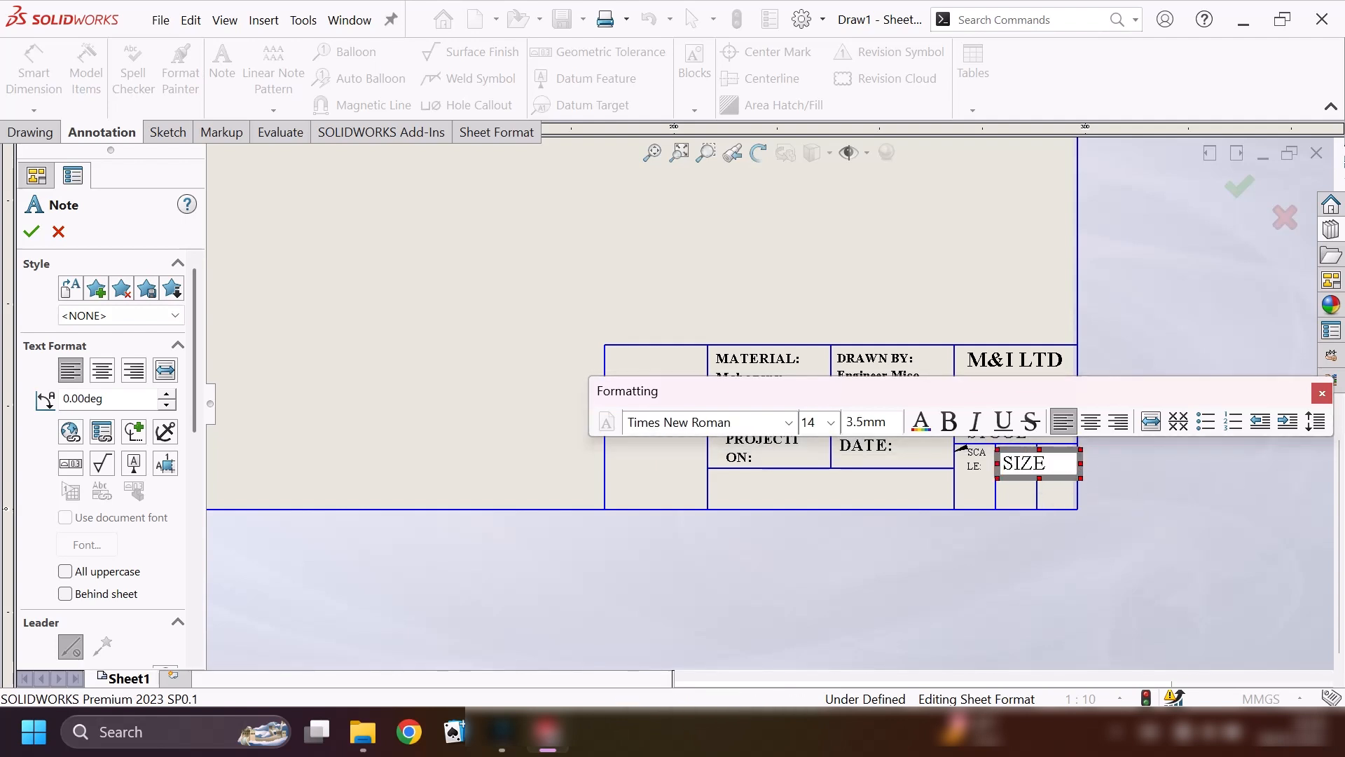
double_click(1050, 463)
click(831, 422)
click(816, 442)
drag(1081, 465, 1027, 481)
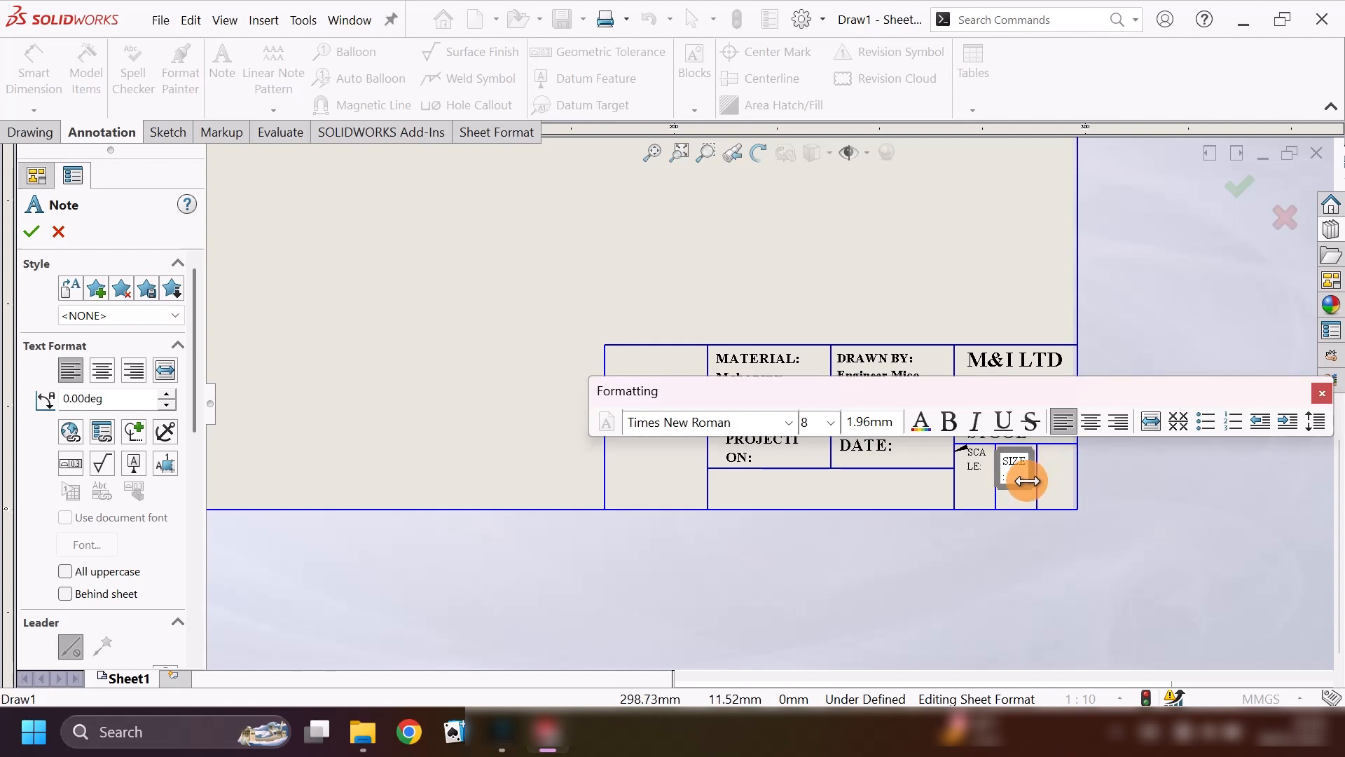
click(31, 232)
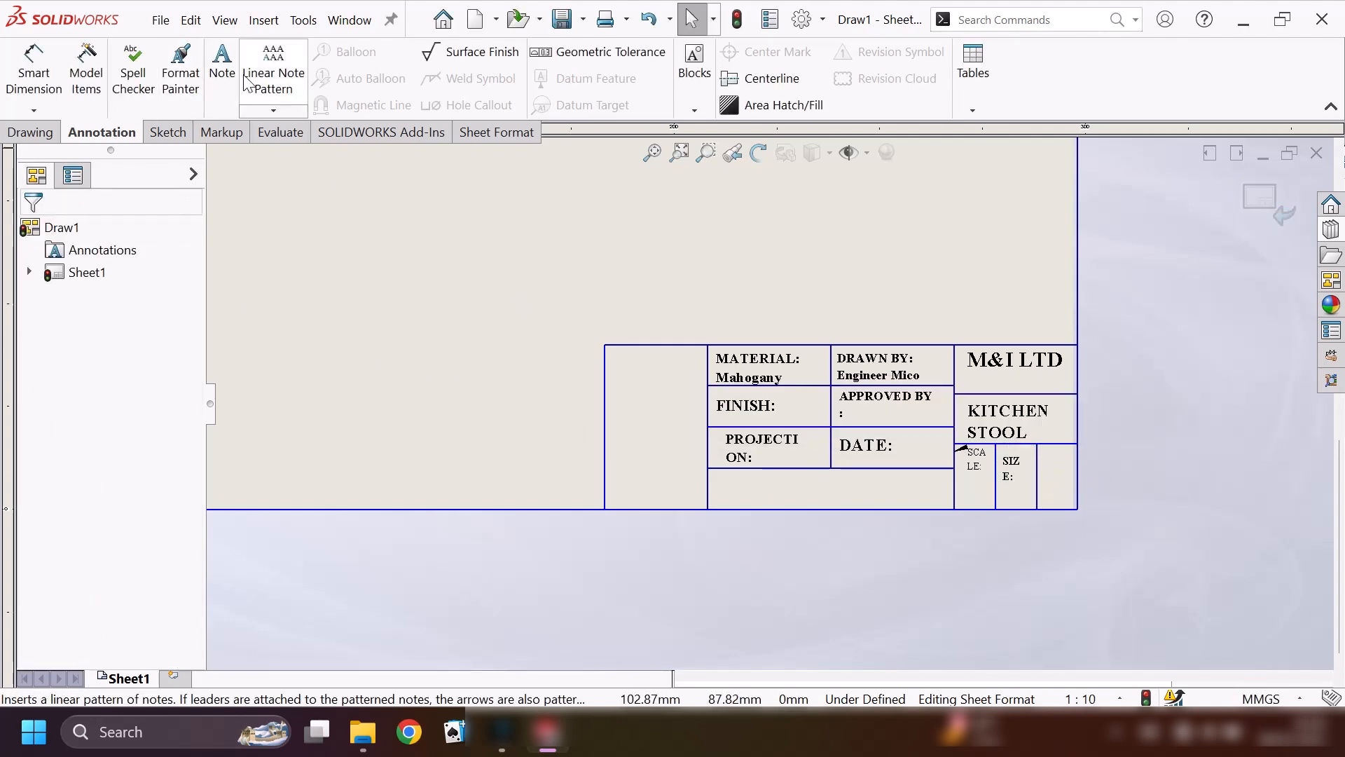
Add a note reading "PAGE:" in the last narrow cell below the KITCHEN STOOL note.
click(225, 64)
click(1052, 461)
text(P)
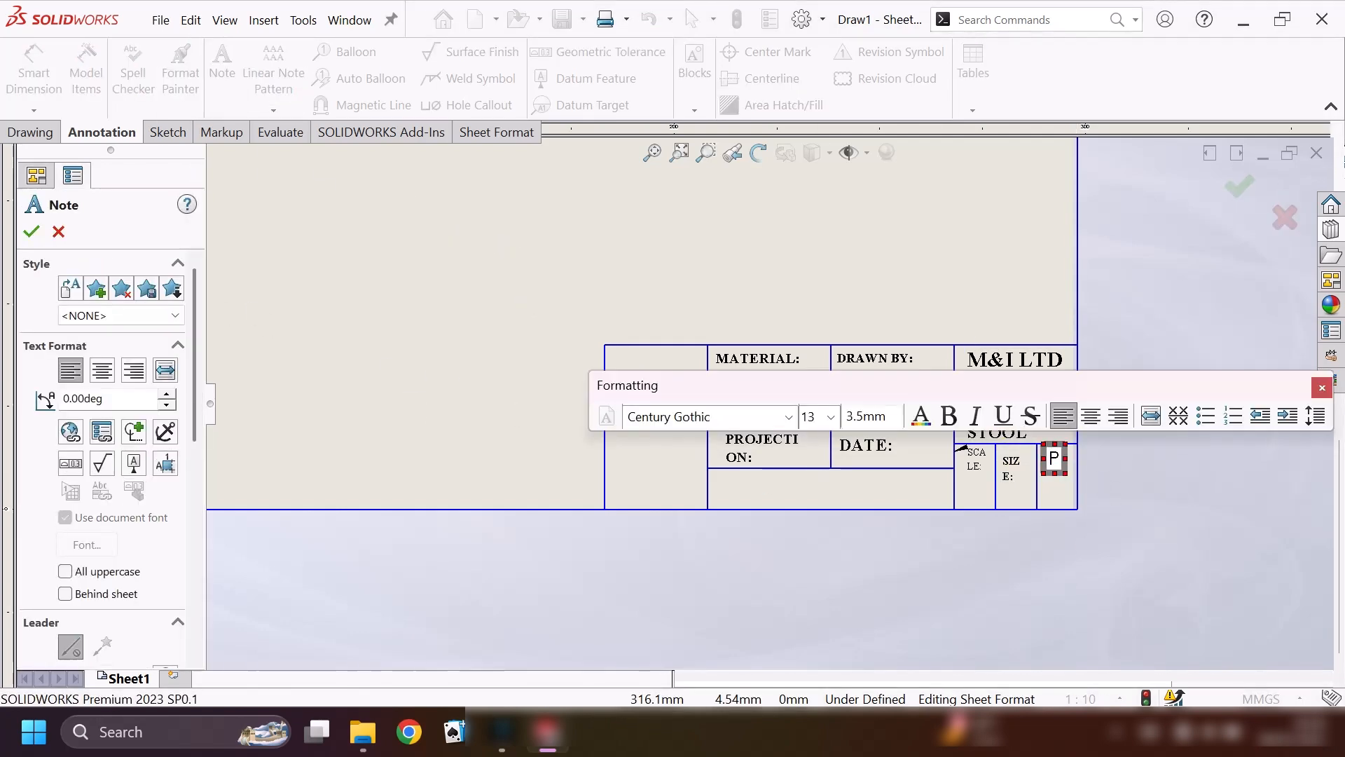
text(AGG:)
Format the PAGE note in bold Times New Roman, size 8, wrapped onto two lines within its cell.
click(1052, 460)
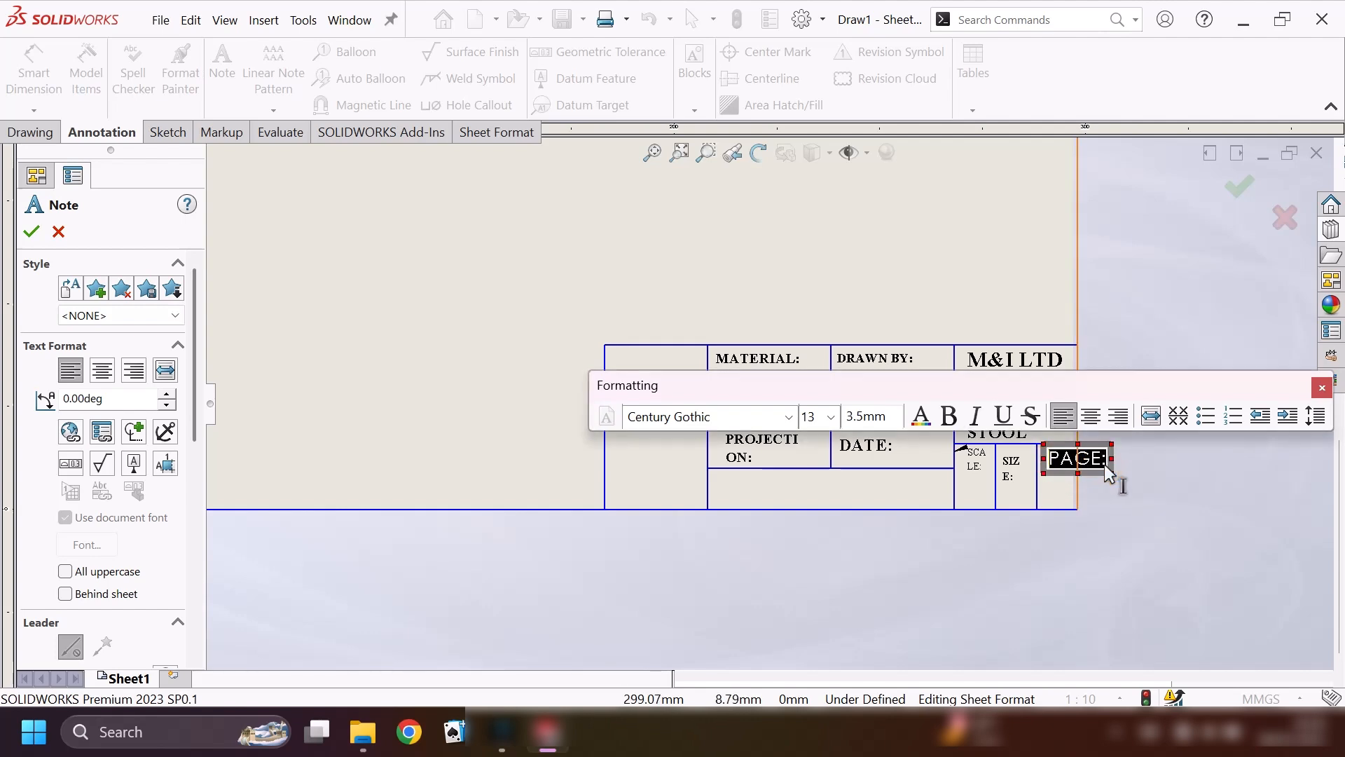
click(789, 417)
scroll(715, 364, down, 20)
click(686, 178)
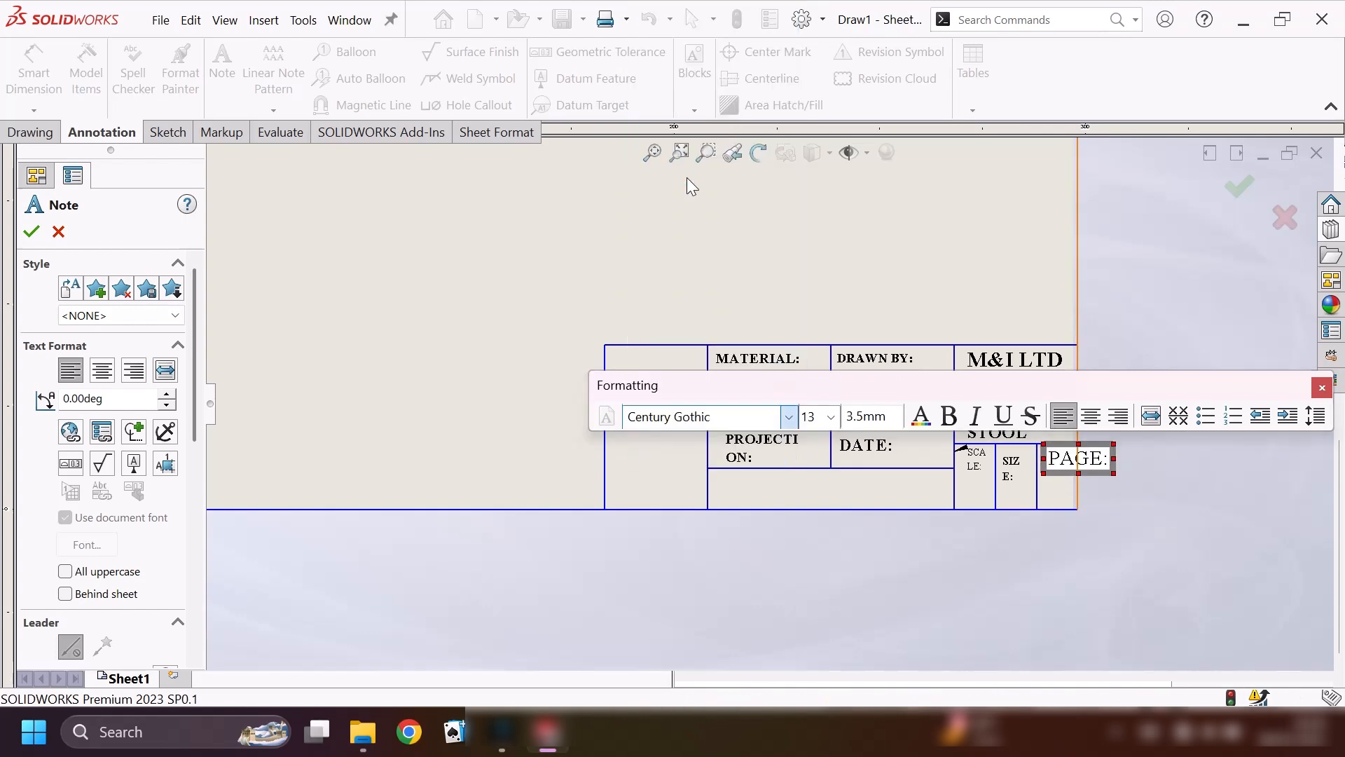
click(831, 418)
click(819, 456)
drag(1090, 461, 1074, 464)
click(824, 420)
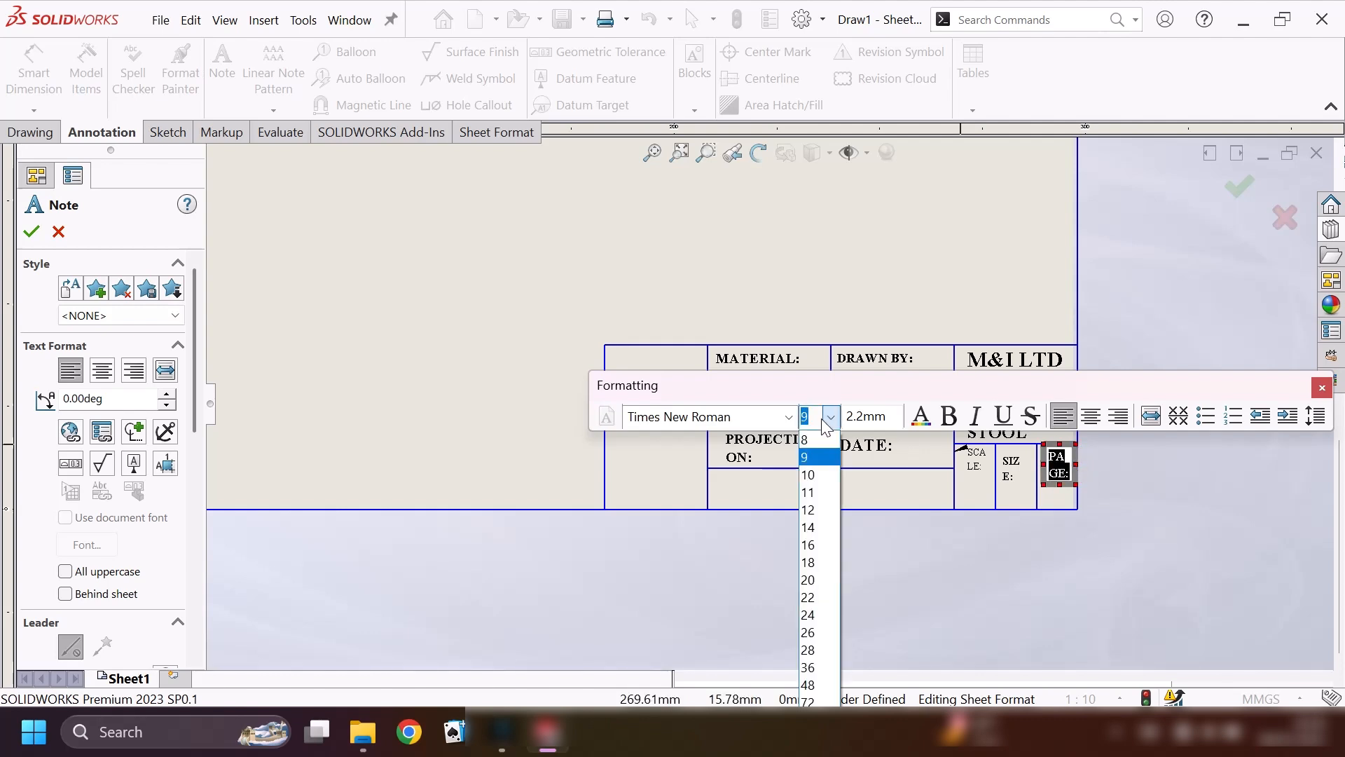
click(813, 440)
click(947, 420)
click(33, 232)
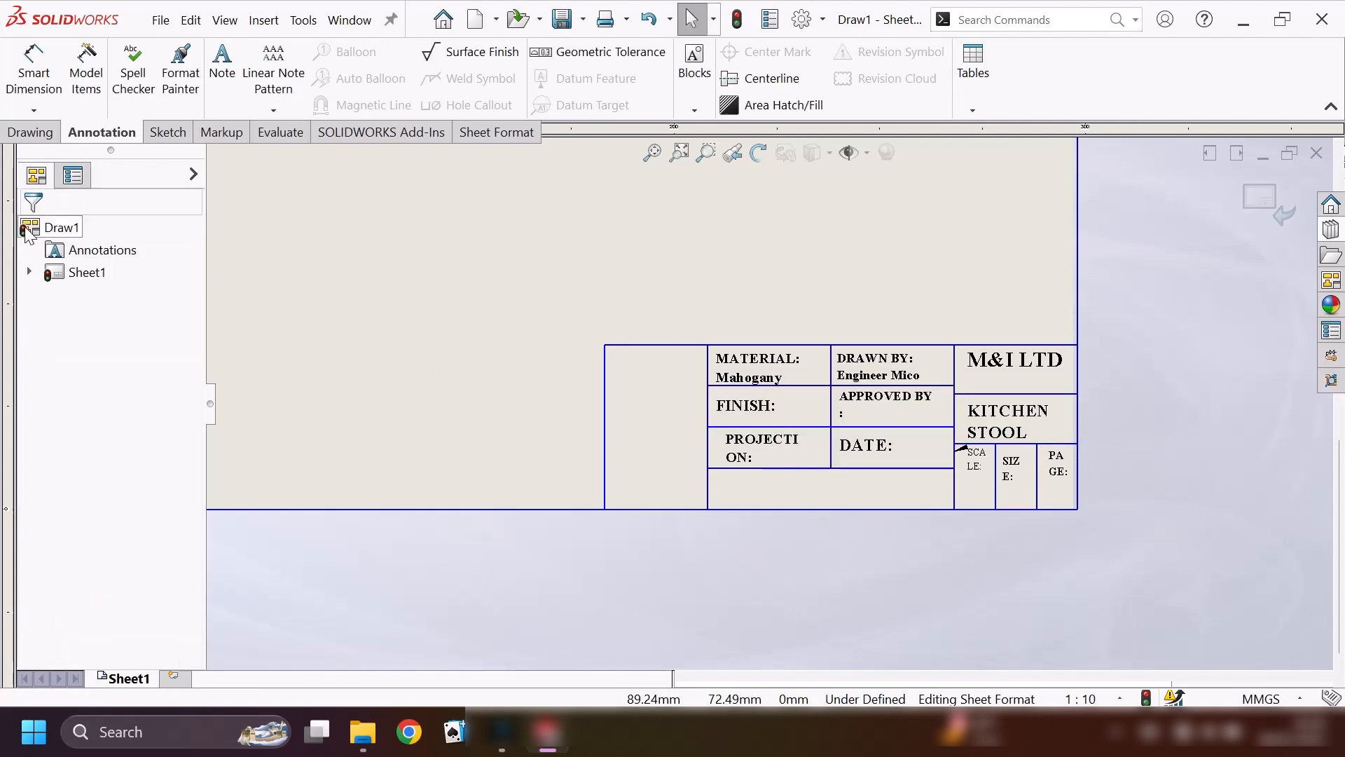
Add a note reading "ALL DIMENSIONS IN MM" in the wide cell below the PROJECTION and DATE cells.
click(222, 70)
click(725, 476)
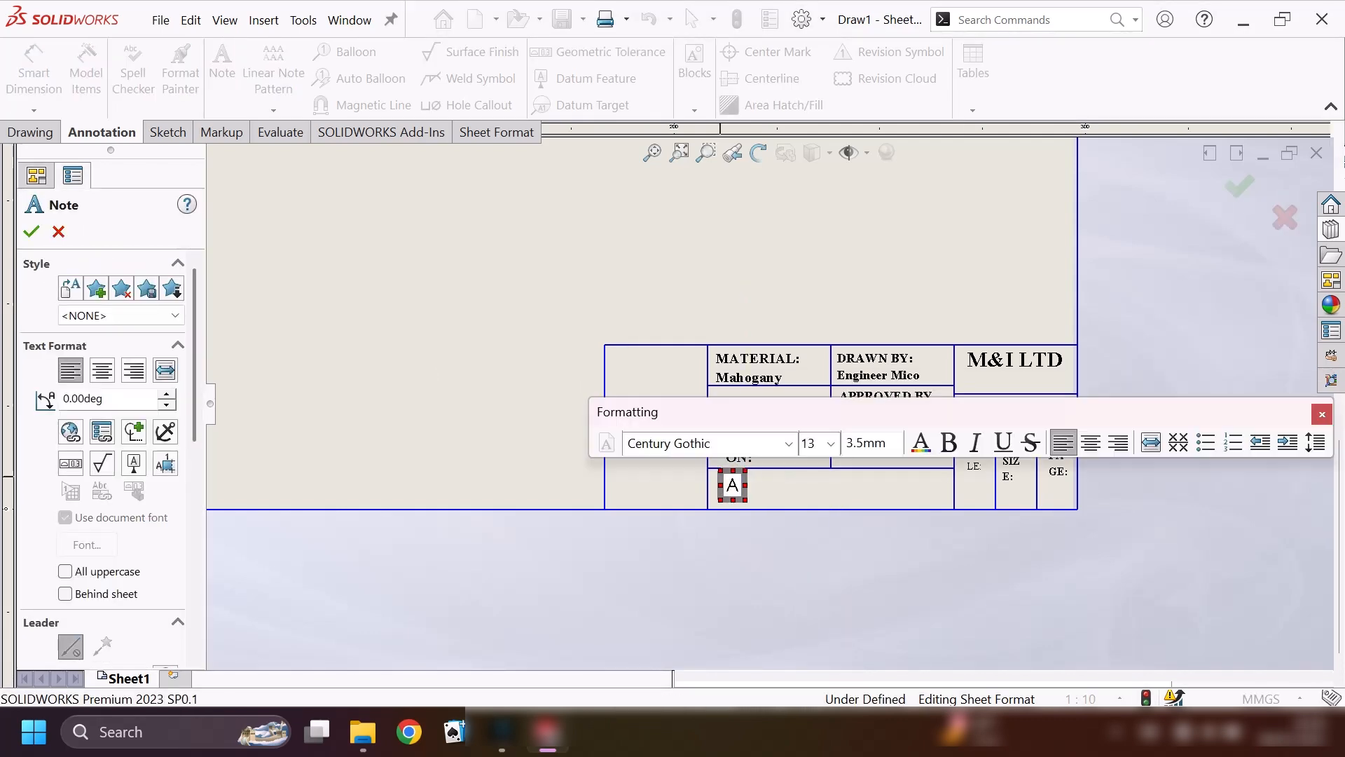
text(ALL DIMNSI)
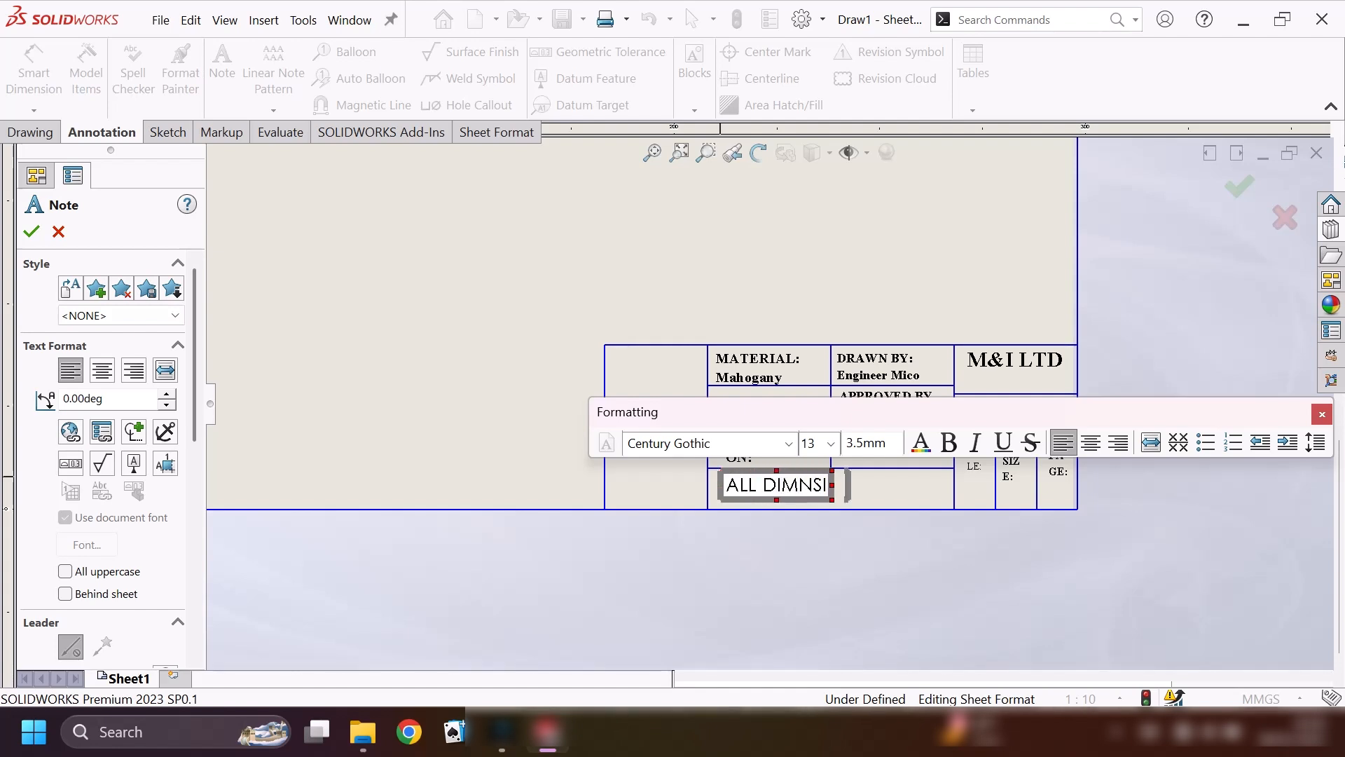
key(BackSpace)
key(BackSpace)
key(BackSpace)
text(ENSION )
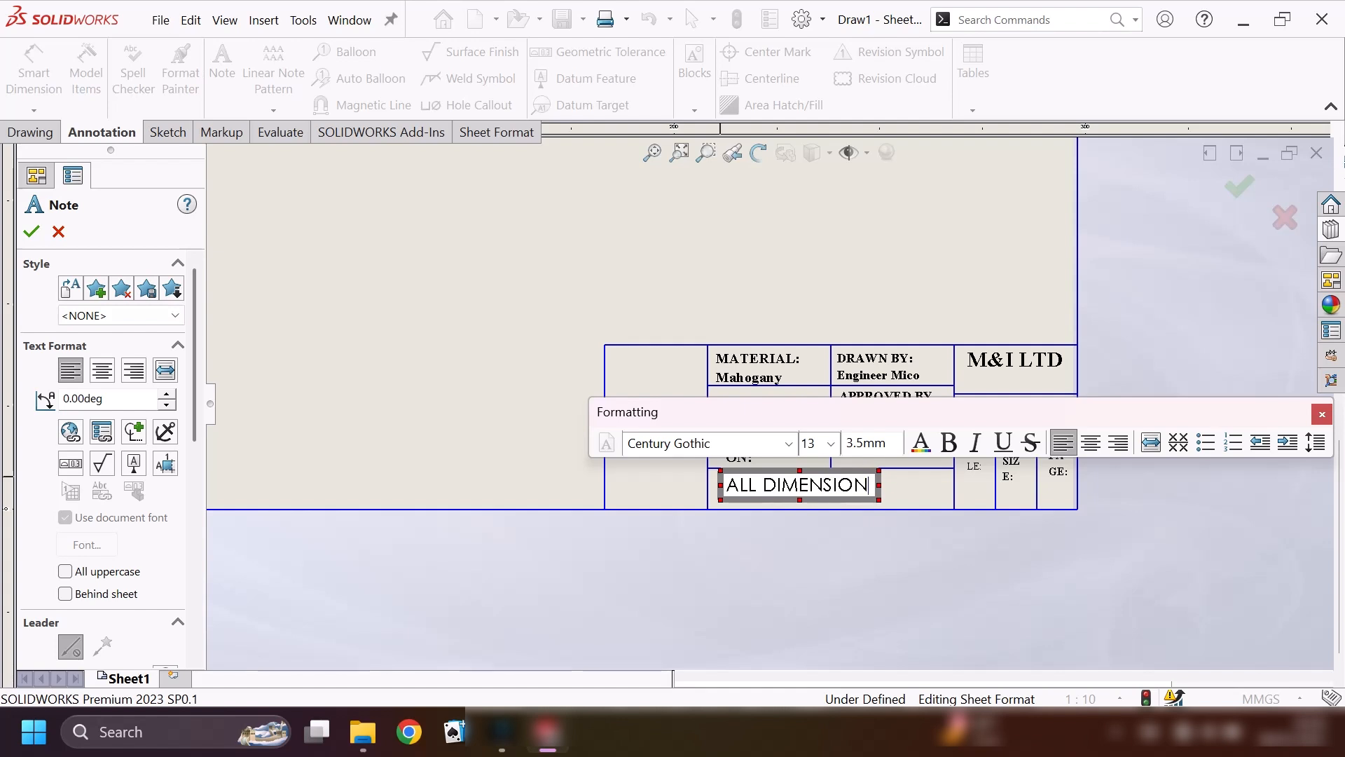
text(S IN MM)
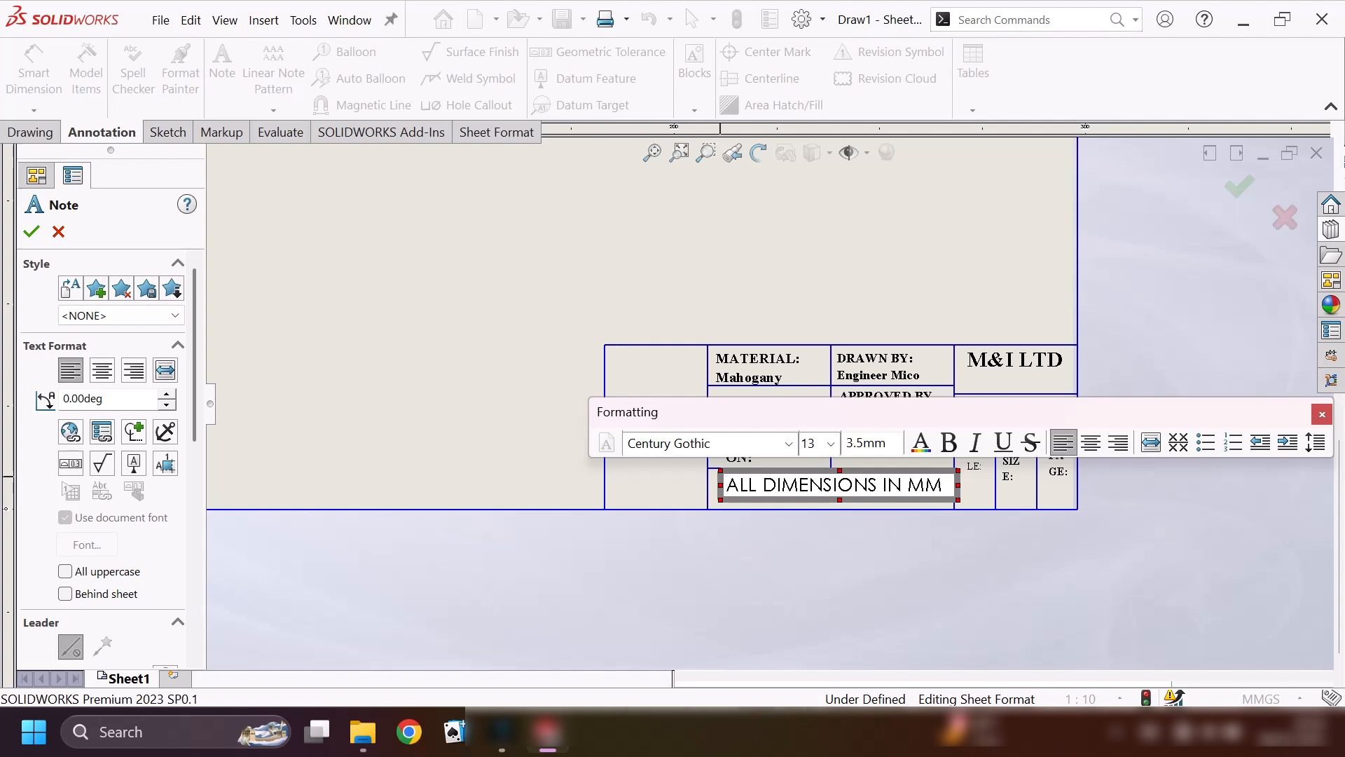
Format the ALL DIMENSIONS IN MM note in bold Times New Roman, size 12.
drag(946, 485, 734, 484)
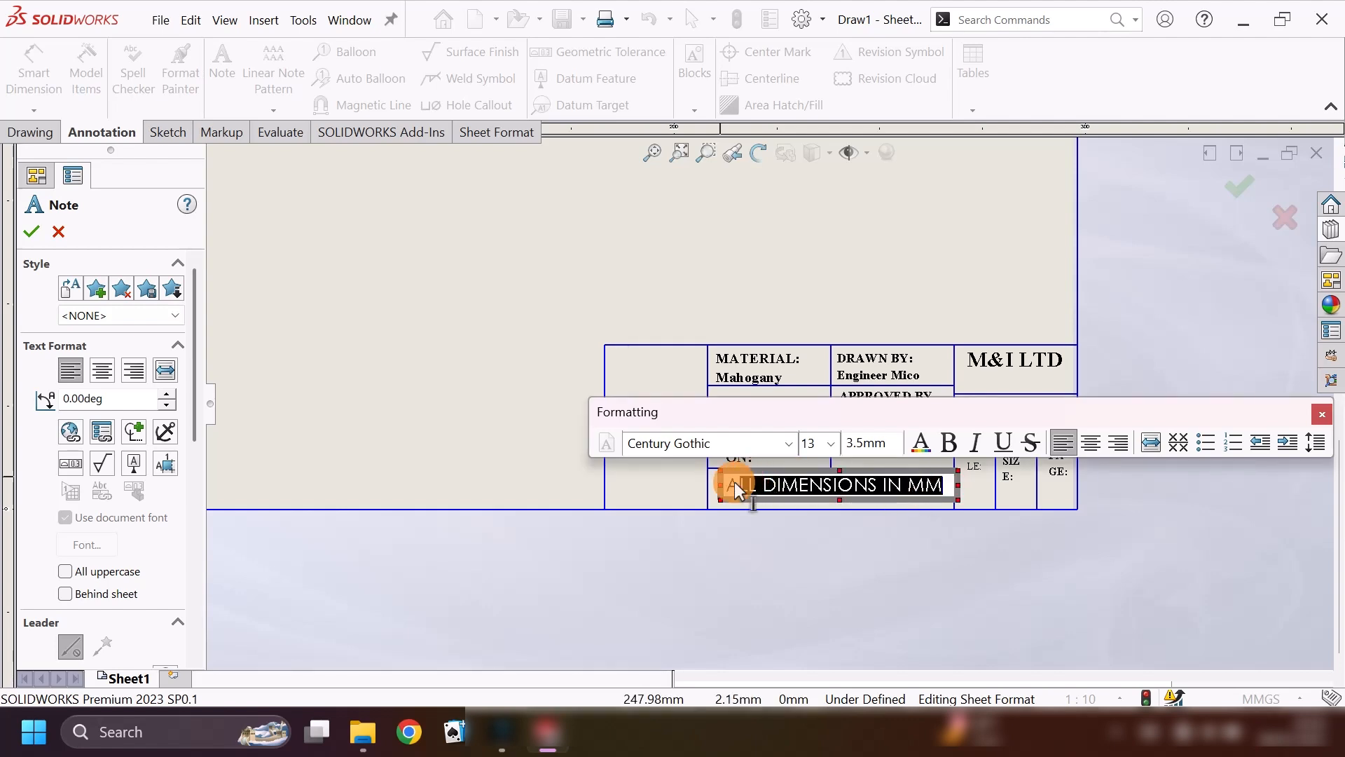
click(783, 443)
scroll(788, 441, down, 20)
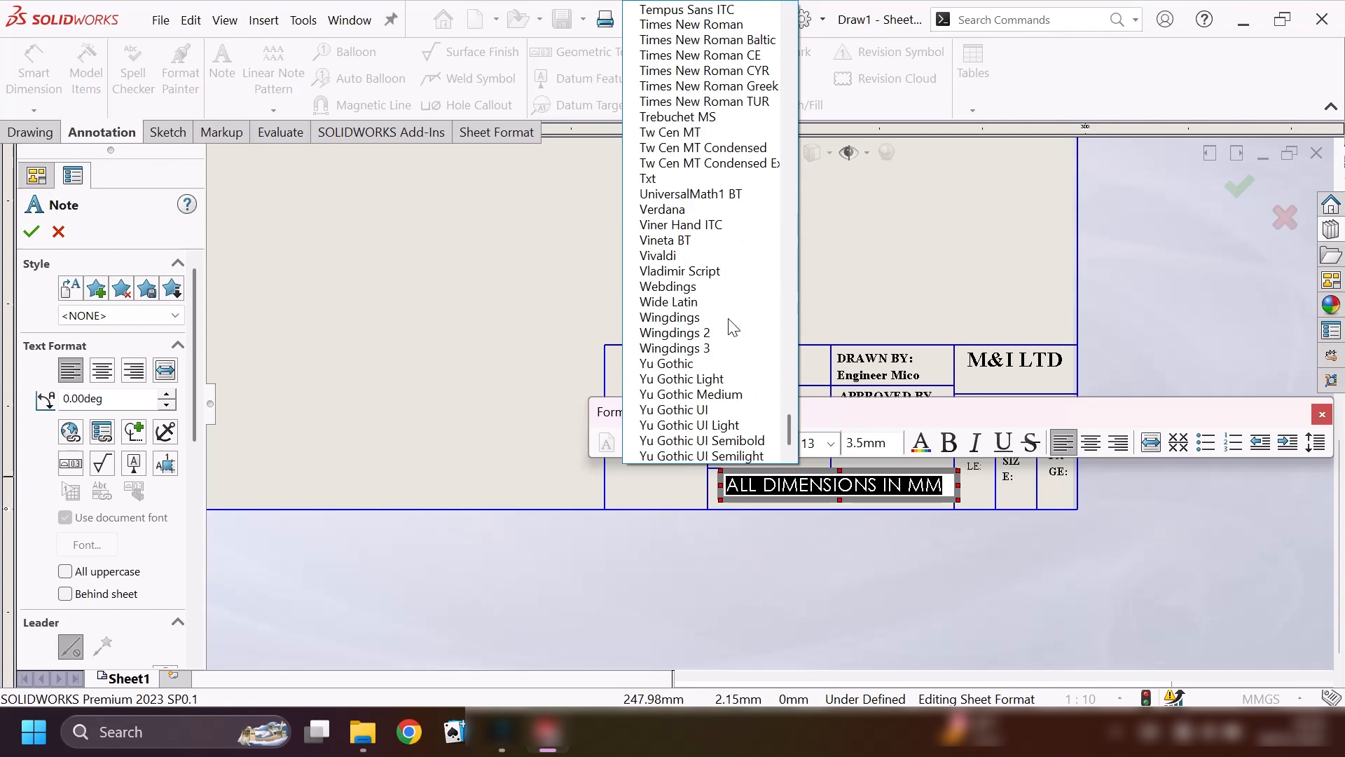
click(721, 26)
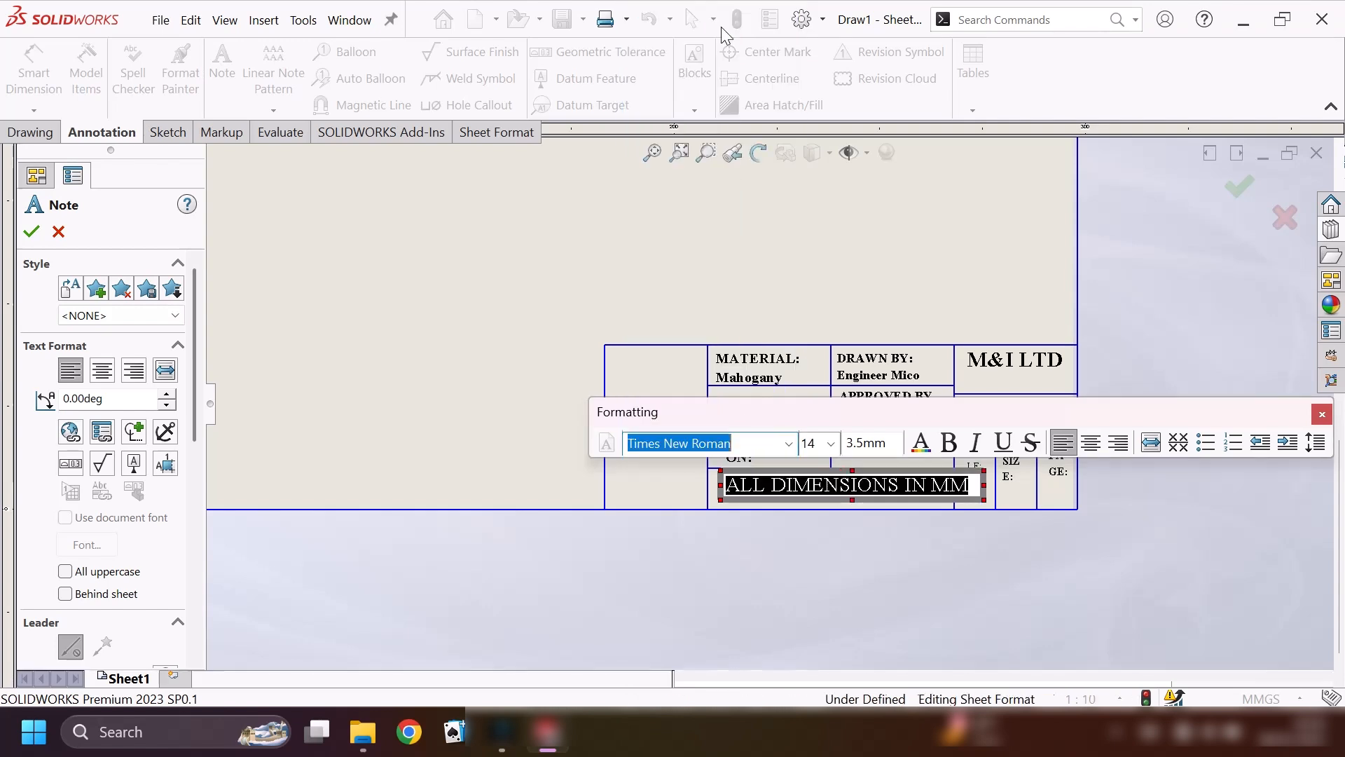
click(949, 445)
click(831, 443)
click(816, 534)
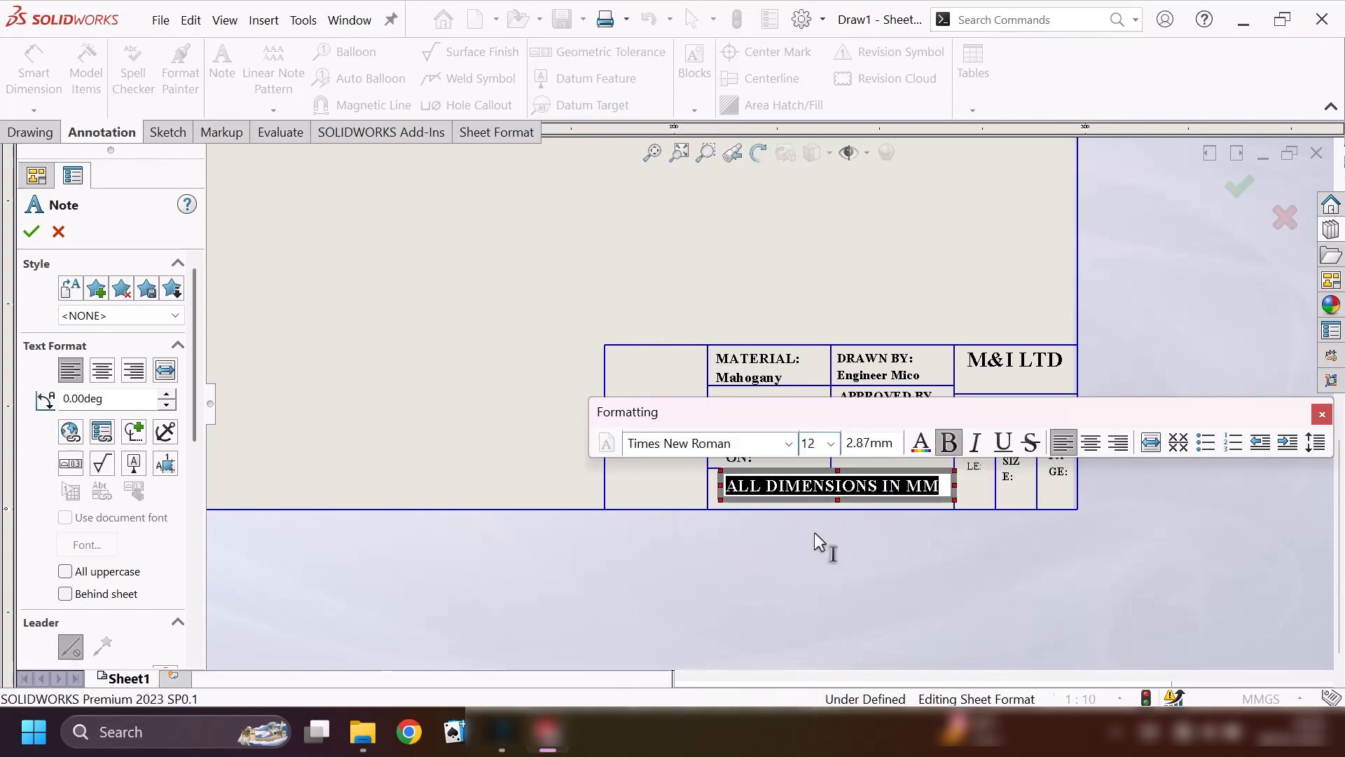
click(30, 234)
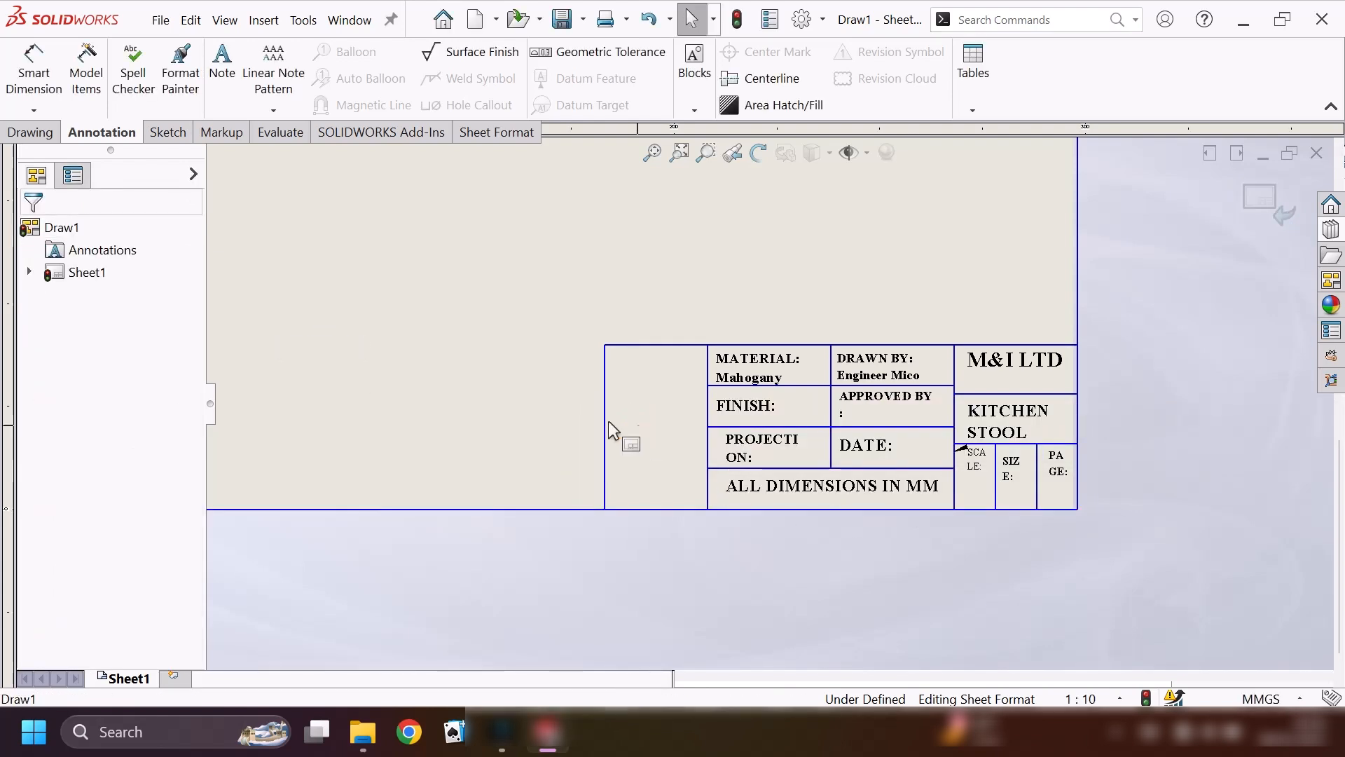
Insert the picture "My pic" from the Desktop into the sheet format at low resolution.
scroll(351, 248, up, 2)
scroll(370, 258, down, 2)
scroll(368, 258, up, 6)
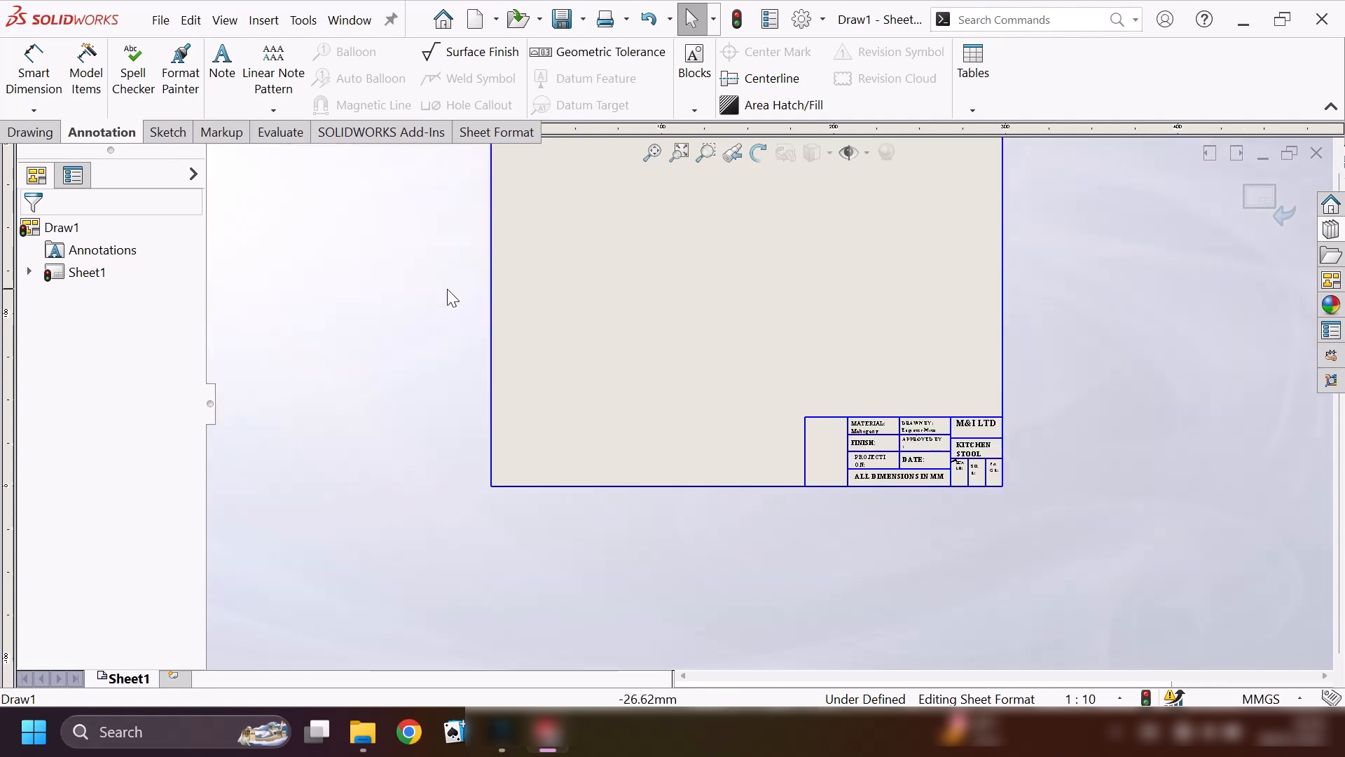
scroll(824, 413, down, 3)
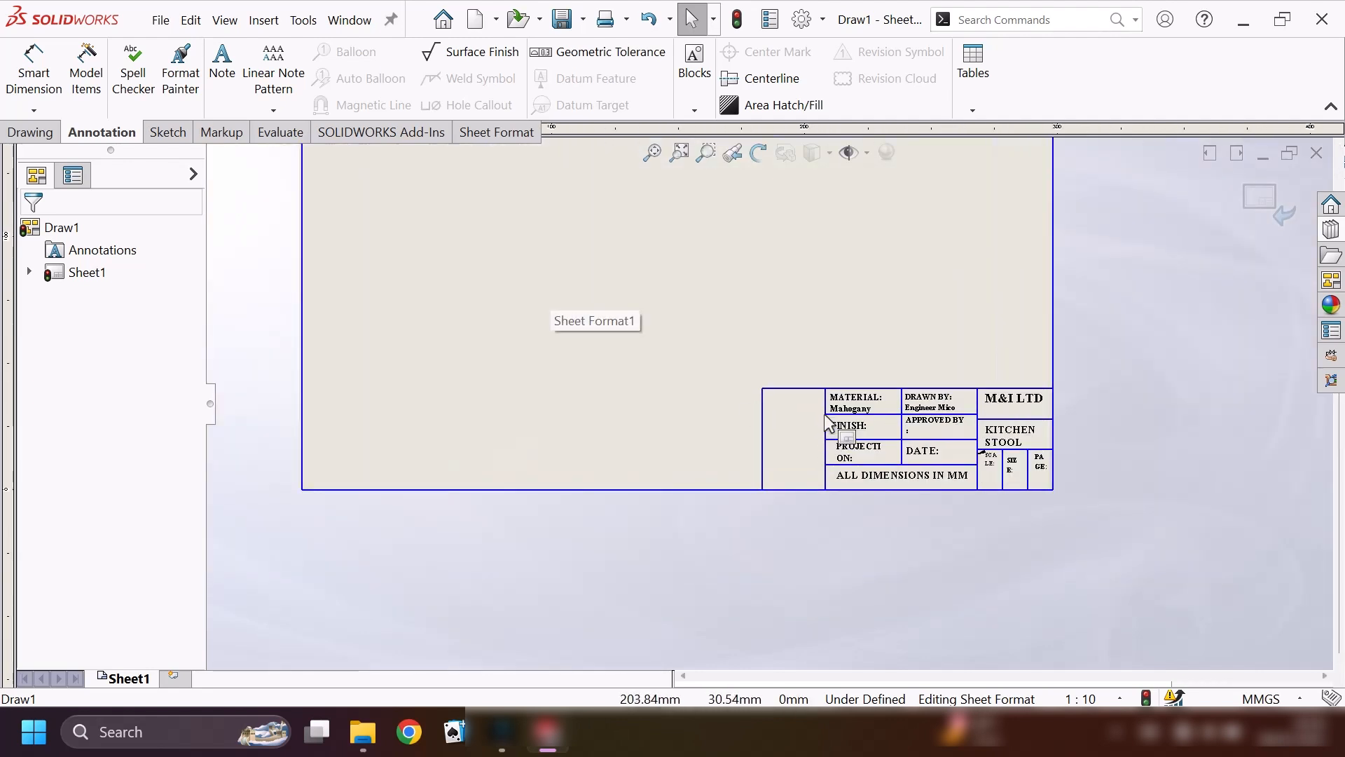
click(268, 20)
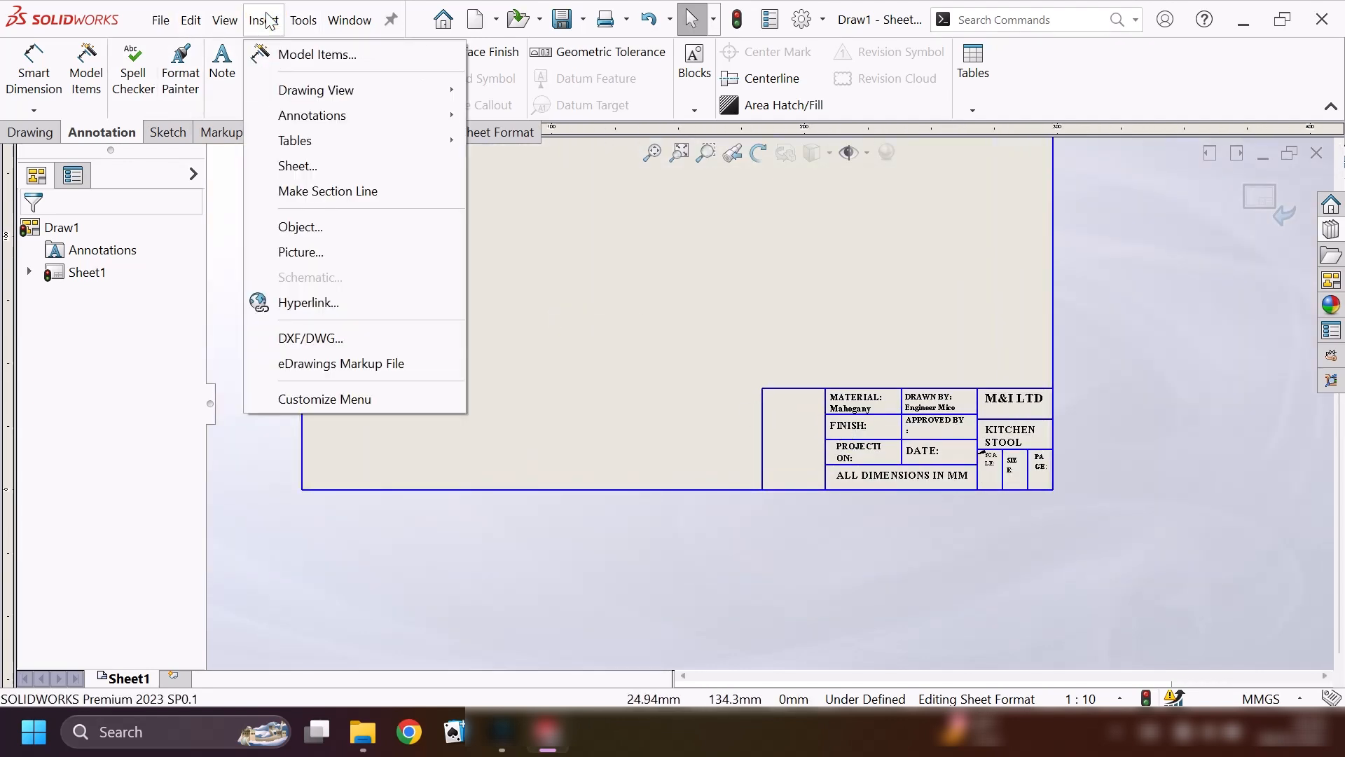
click(312, 254)
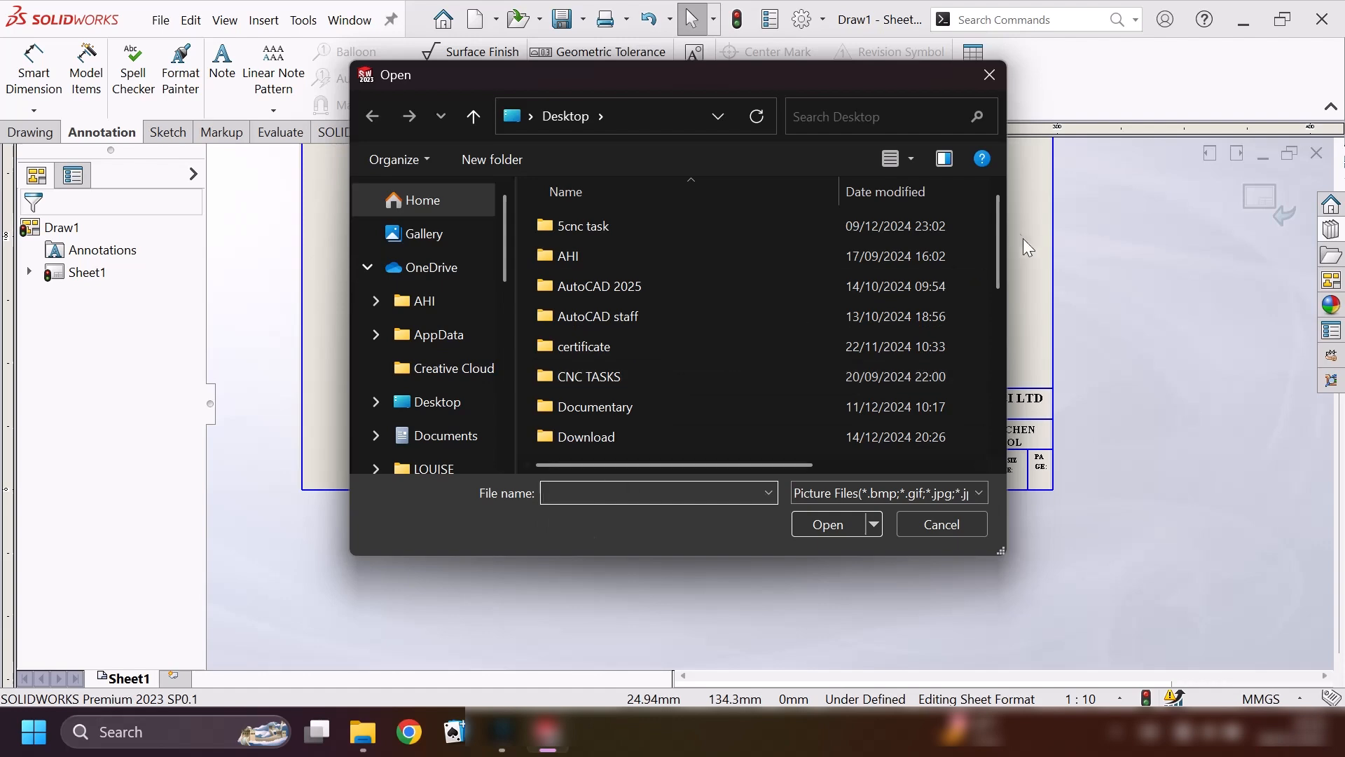
drag(1000, 256, 1009, 427)
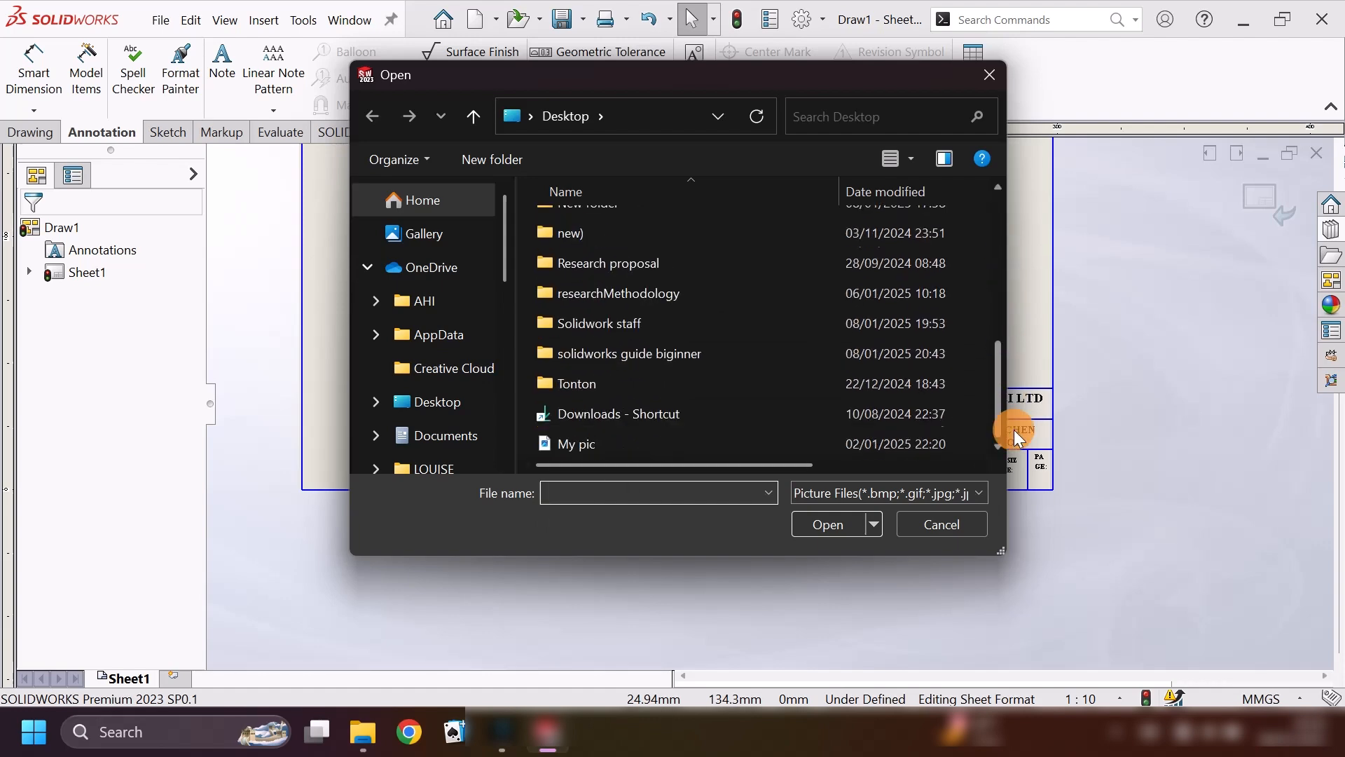
click(578, 443)
click(831, 524)
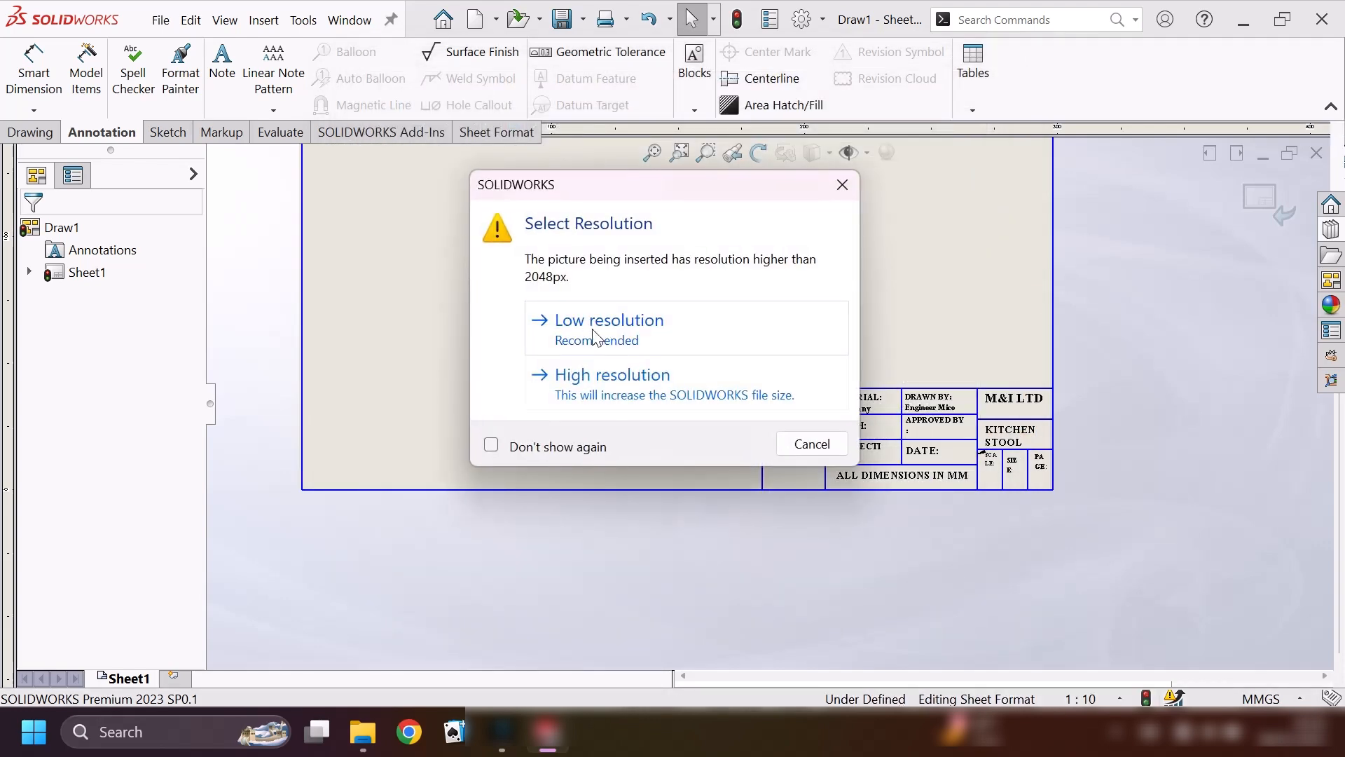
click(585, 322)
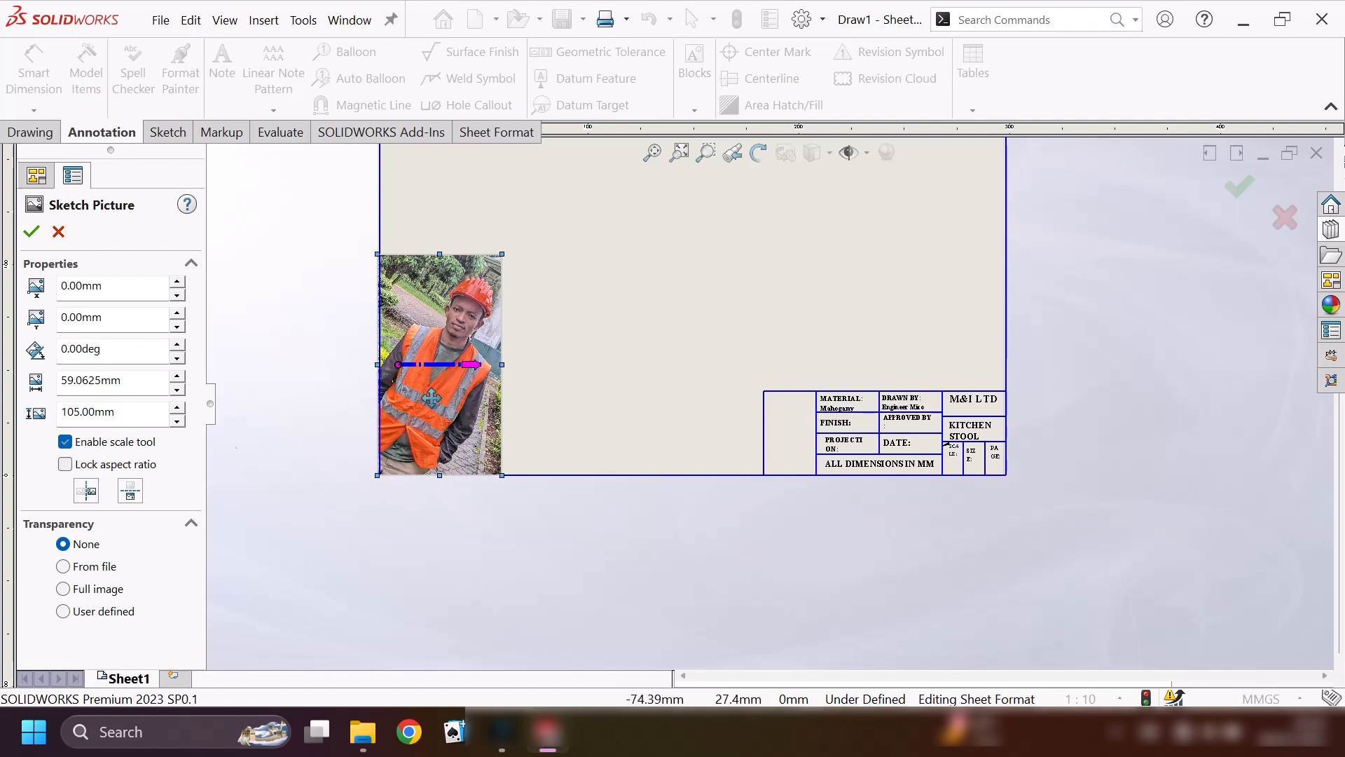
Move the picture next to the title block and shrink it to about 26.4 mm wide and 43.9 mm high.
mouse_move(431, 397)
mouse_down()
mouse_move(758, 416)
mouse_move(726, 418)
mouse_up()
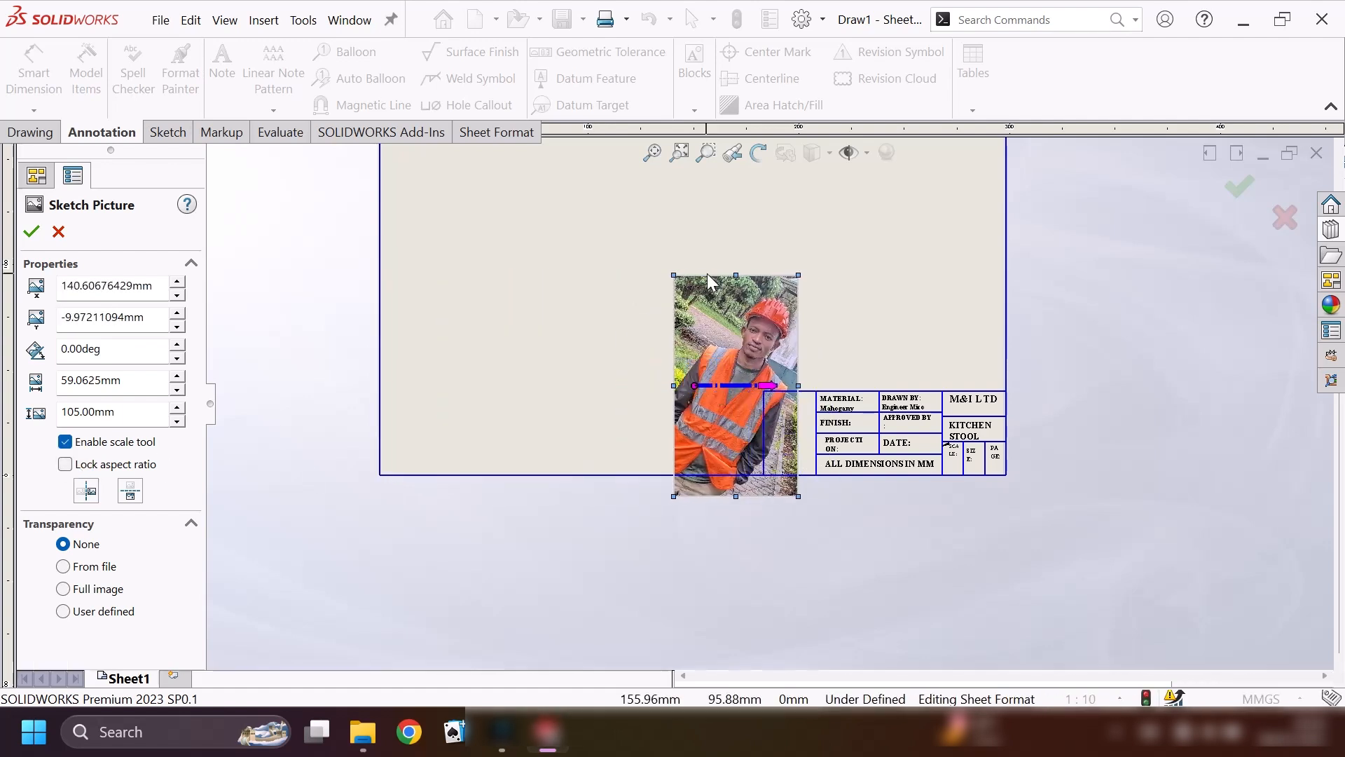
drag(734, 278, 736, 346)
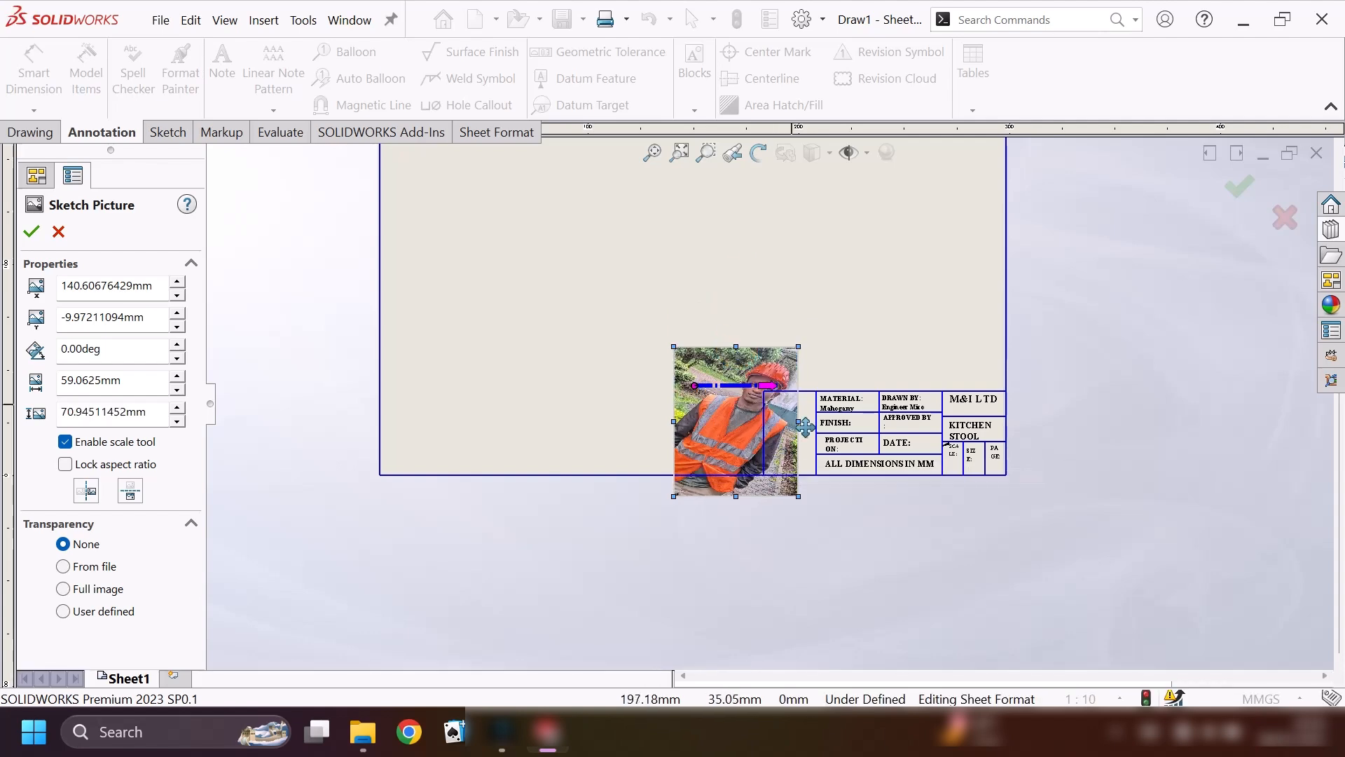
scroll(788, 457, down, 5)
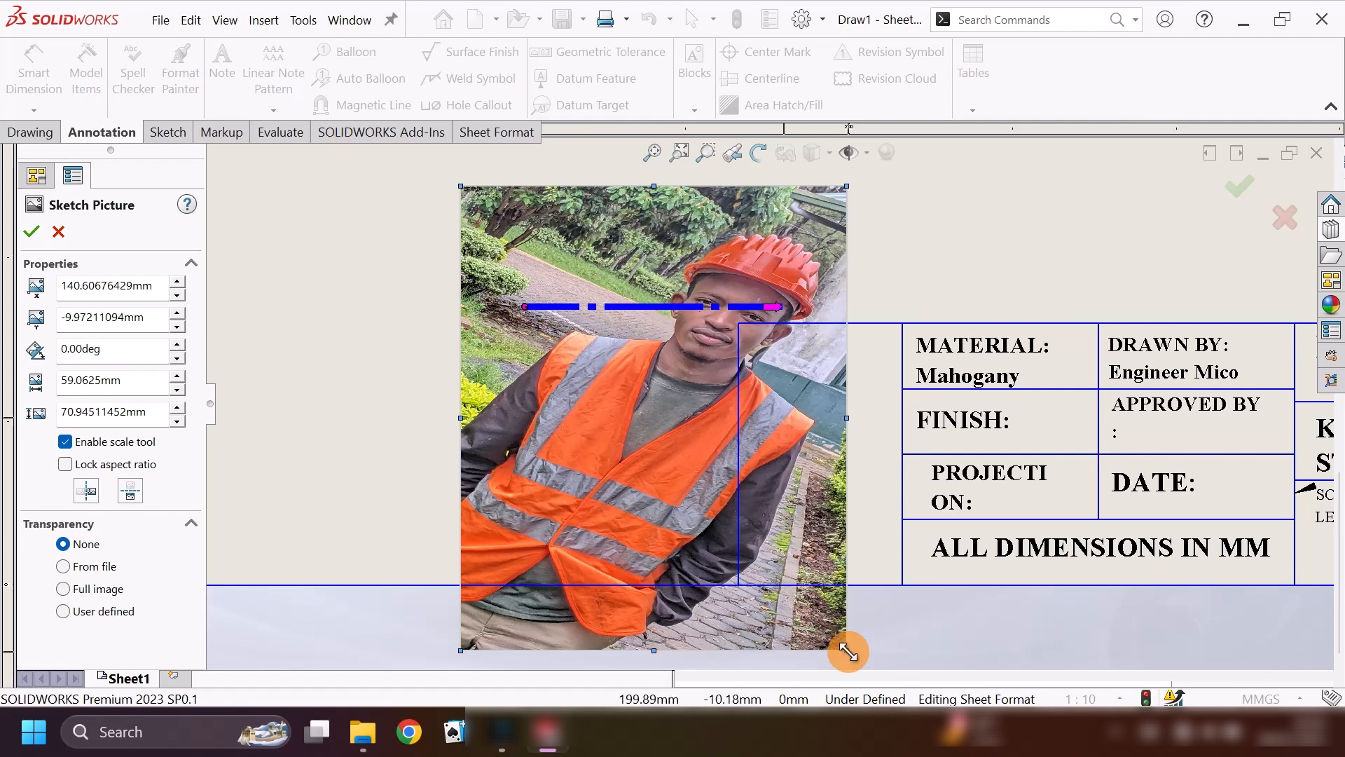
mouse_move(847, 650)
mouse_down()
mouse_move(721, 598)
mouse_move(666, 499)
mouse_move(634, 474)
mouse_up()
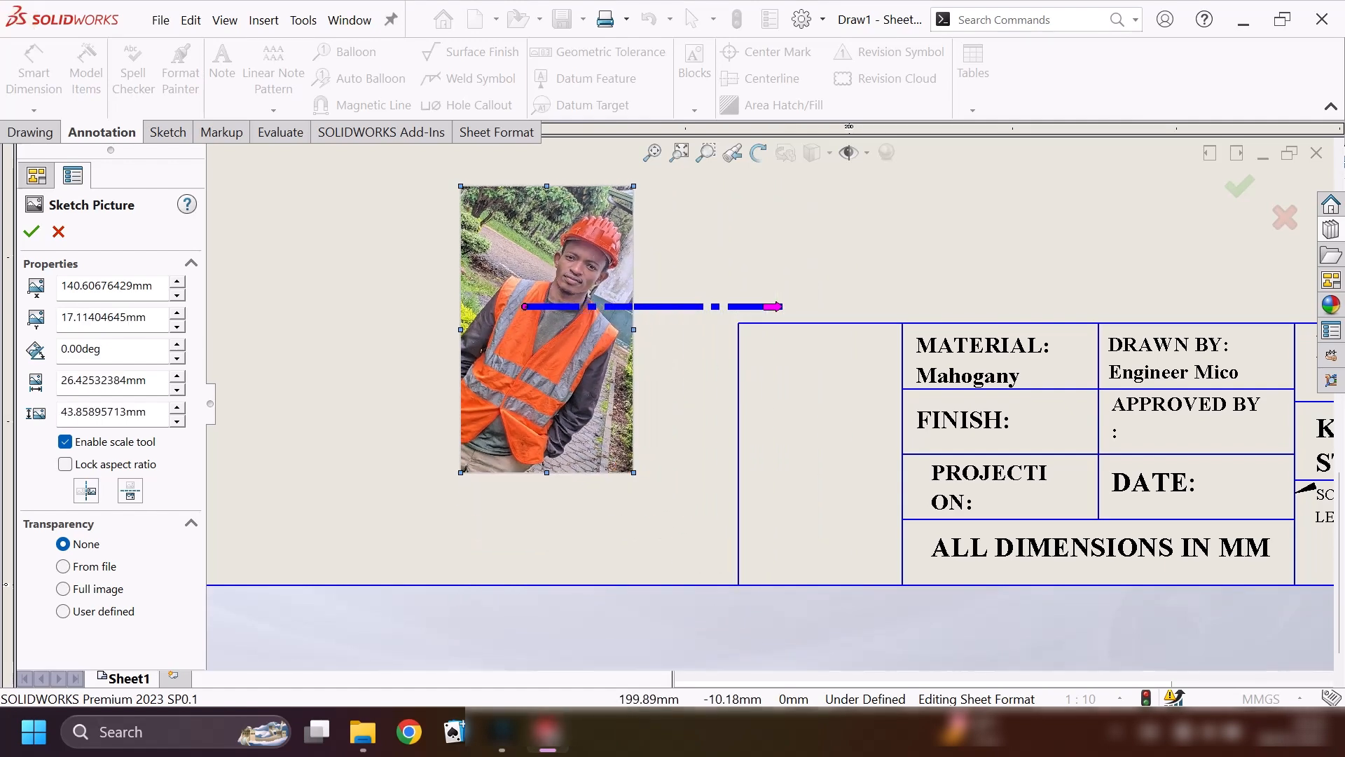
Move the picture into the title block's empty end cell and fit it to the cell borders, about 25.3 × 40.2 mm.
mouse_move(538, 346)
mouse_down()
mouse_move(745, 459)
mouse_move(805, 459)
mouse_up()
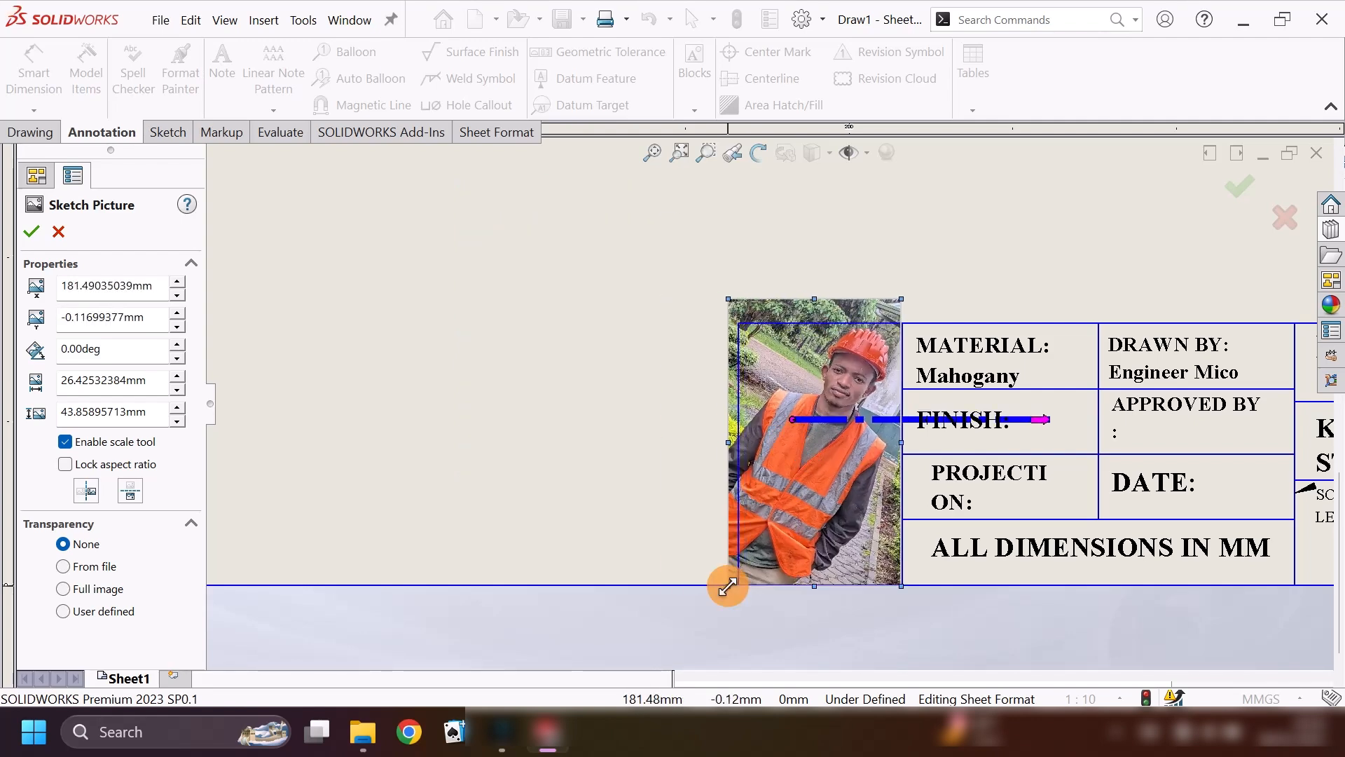
drag(728, 586, 739, 586)
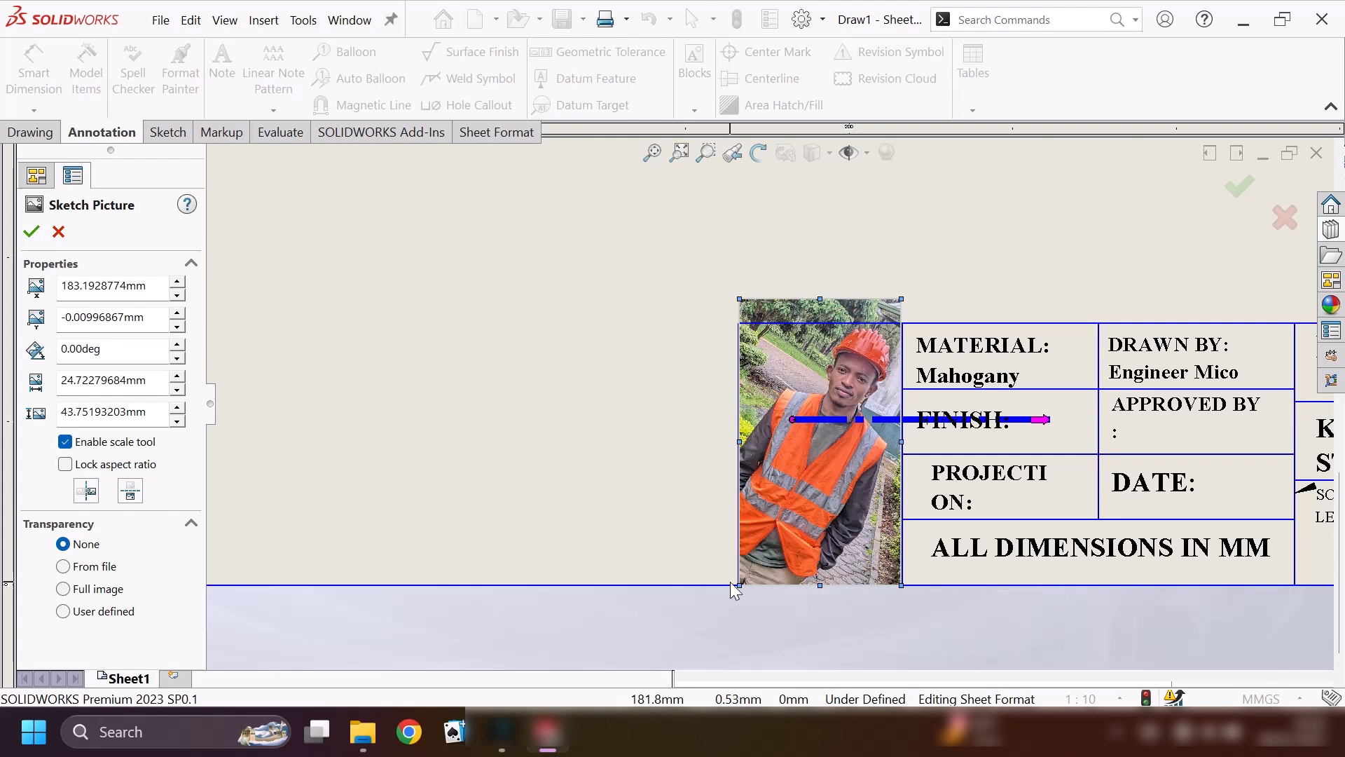
drag(740, 584, 737, 587)
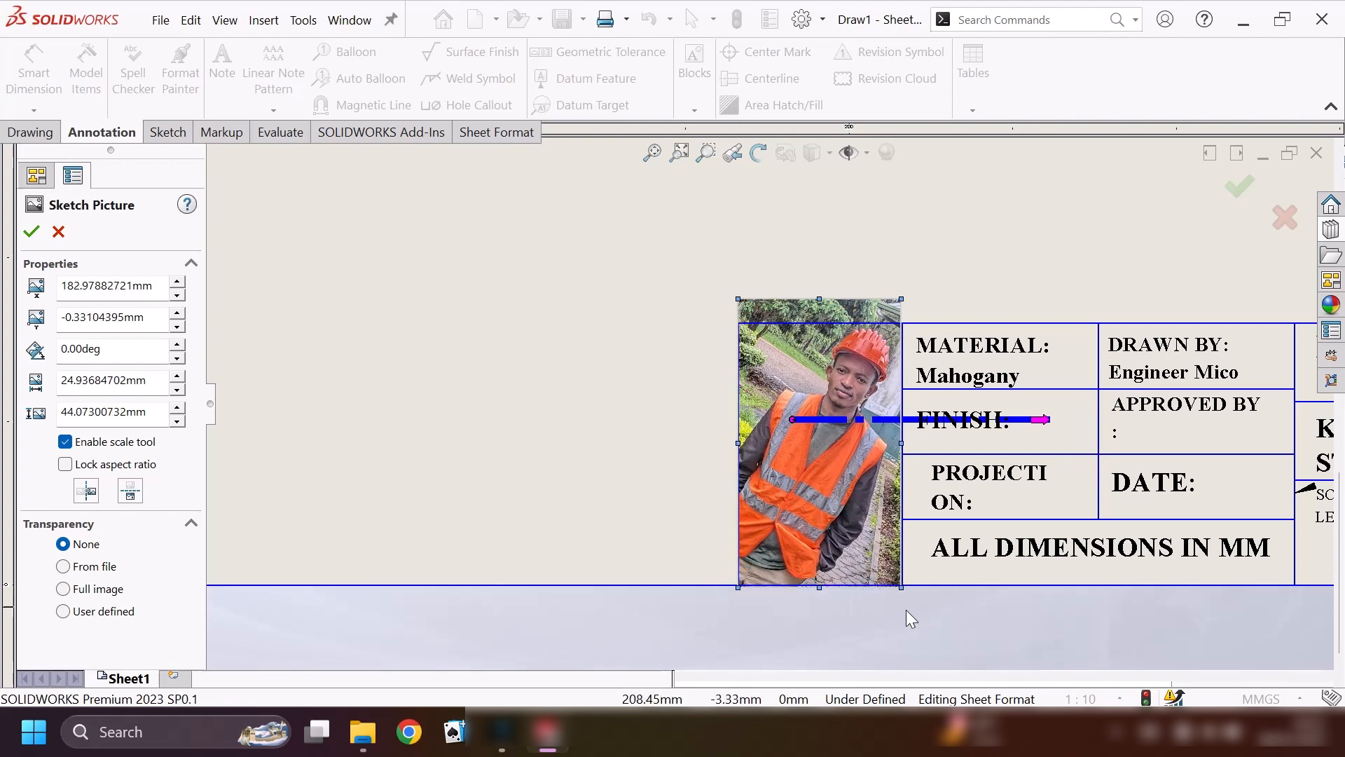
drag(902, 586, 902, 585)
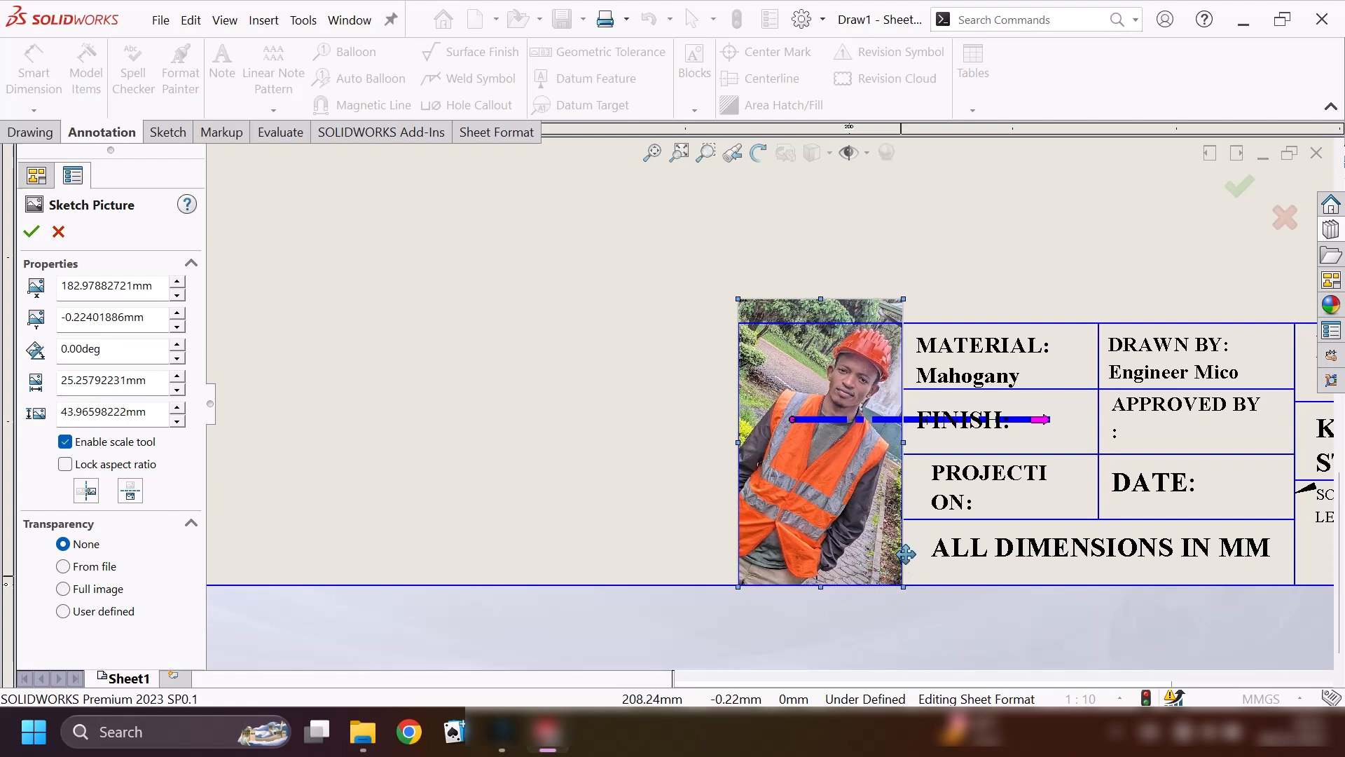
drag(821, 298, 821, 323)
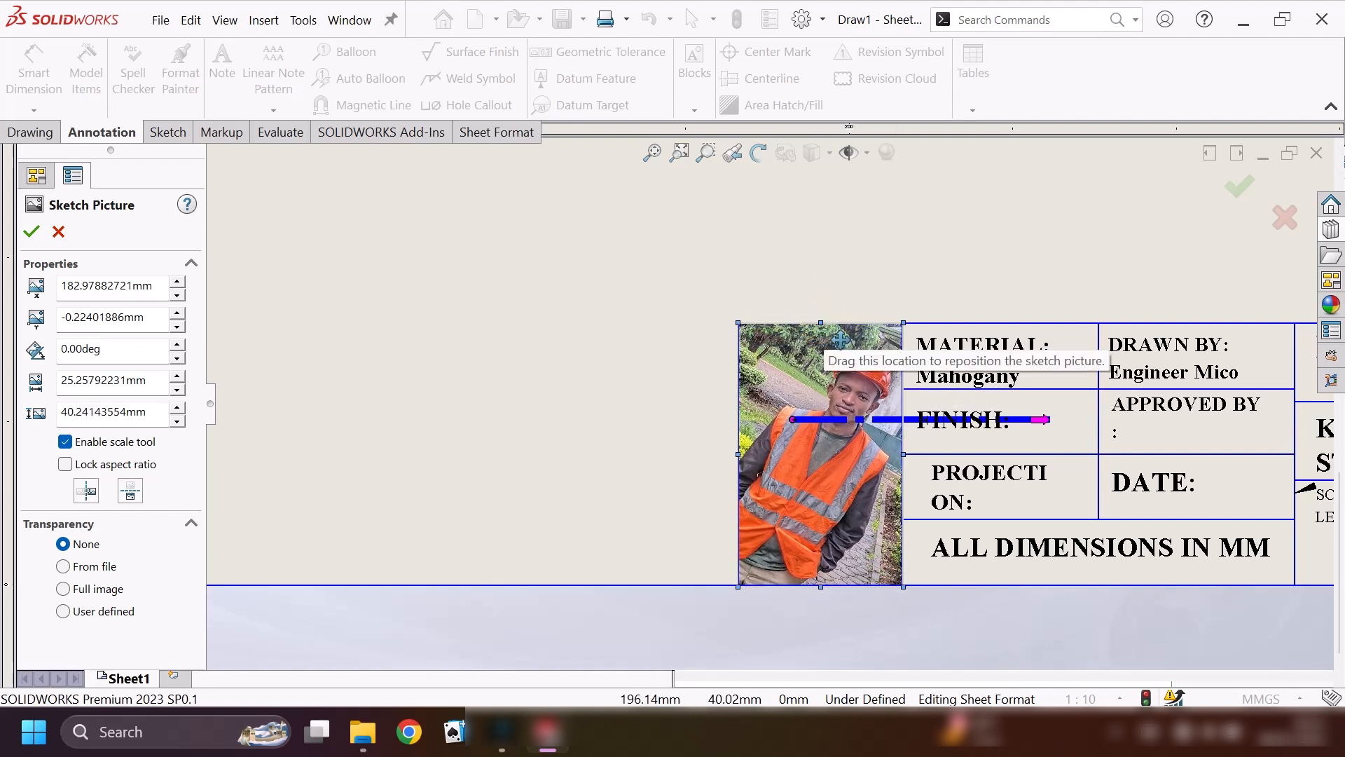
click(31, 231)
Check the finished title block, and exit sheet format editing to return to the drawing sheet.
scroll(928, 312, up, 3)
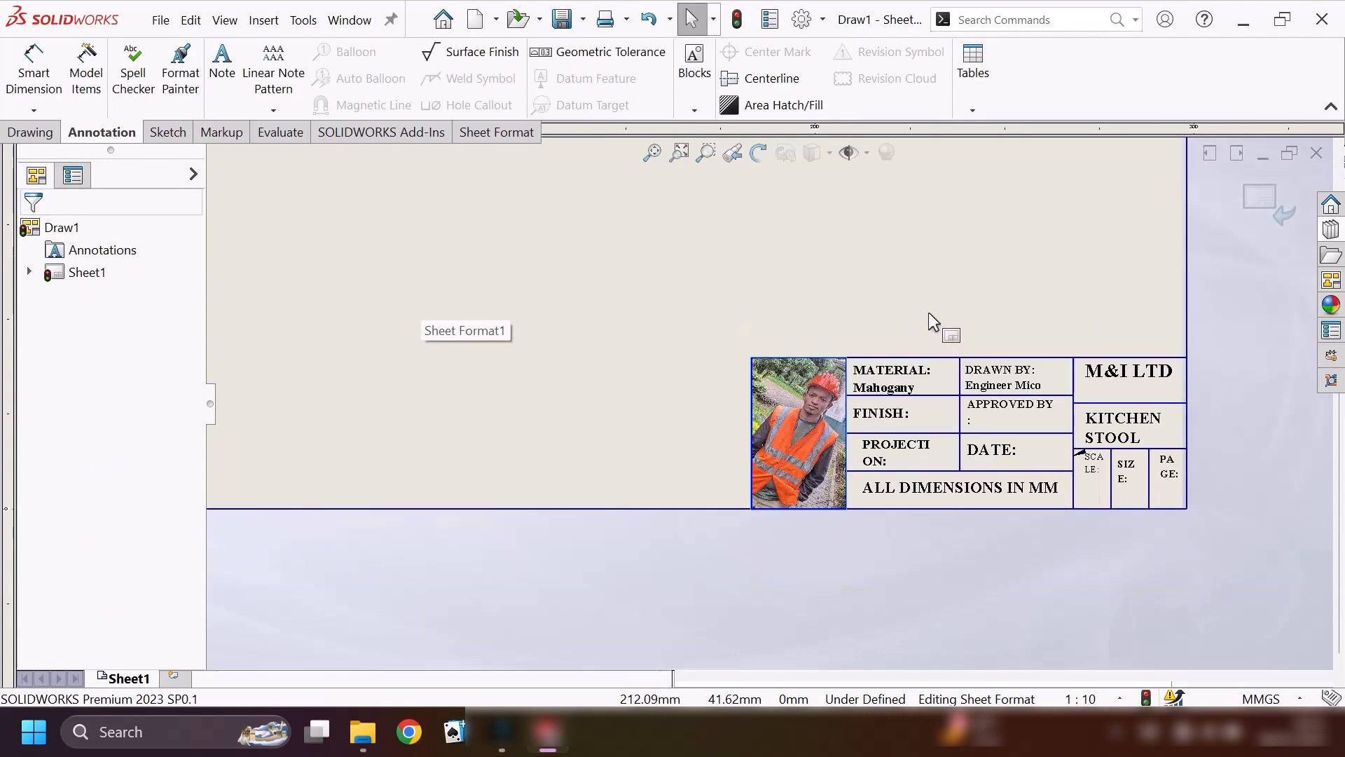
scroll(931, 317, down, 4)
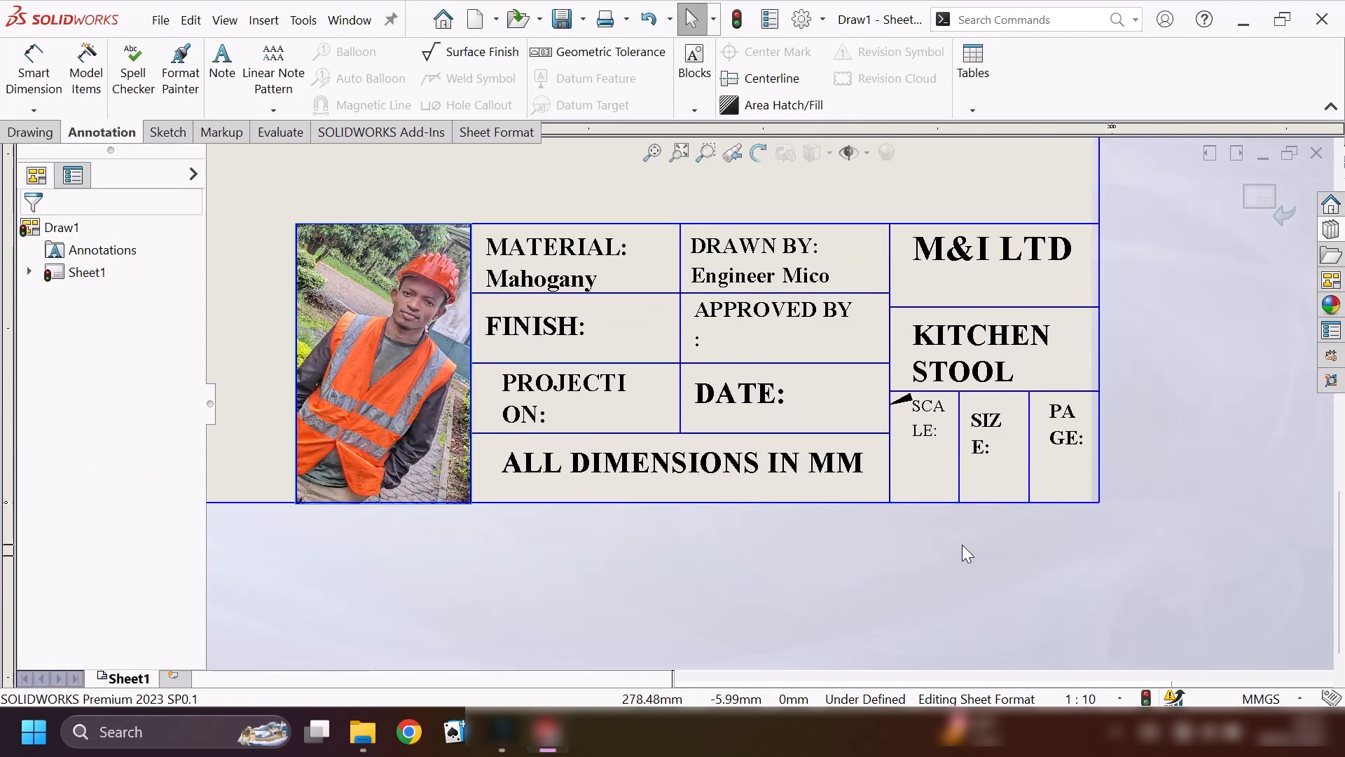
scroll(961, 544, up, 2)
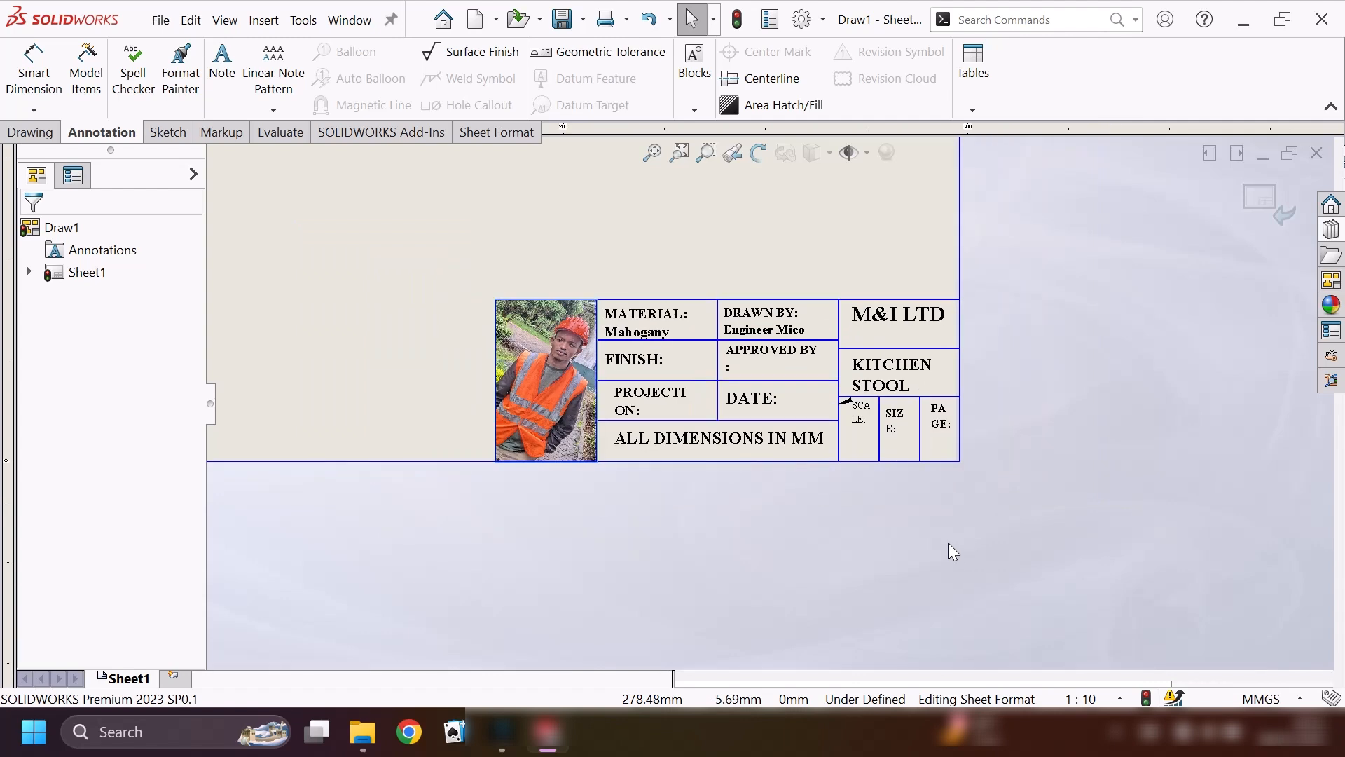
scroll(948, 542, up, 4)
scroll(701, 315, up, 3)
scroll(673, 266, down, 1)
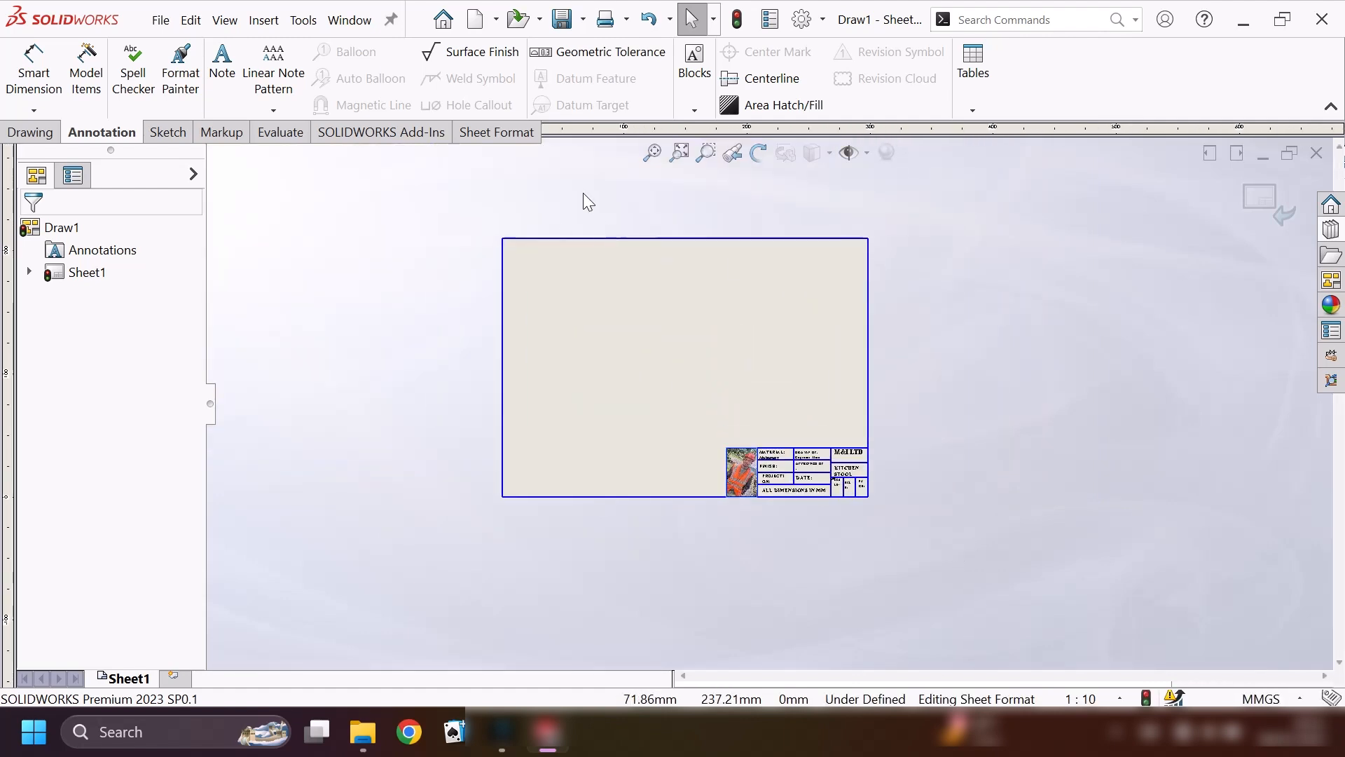
click(488, 133)
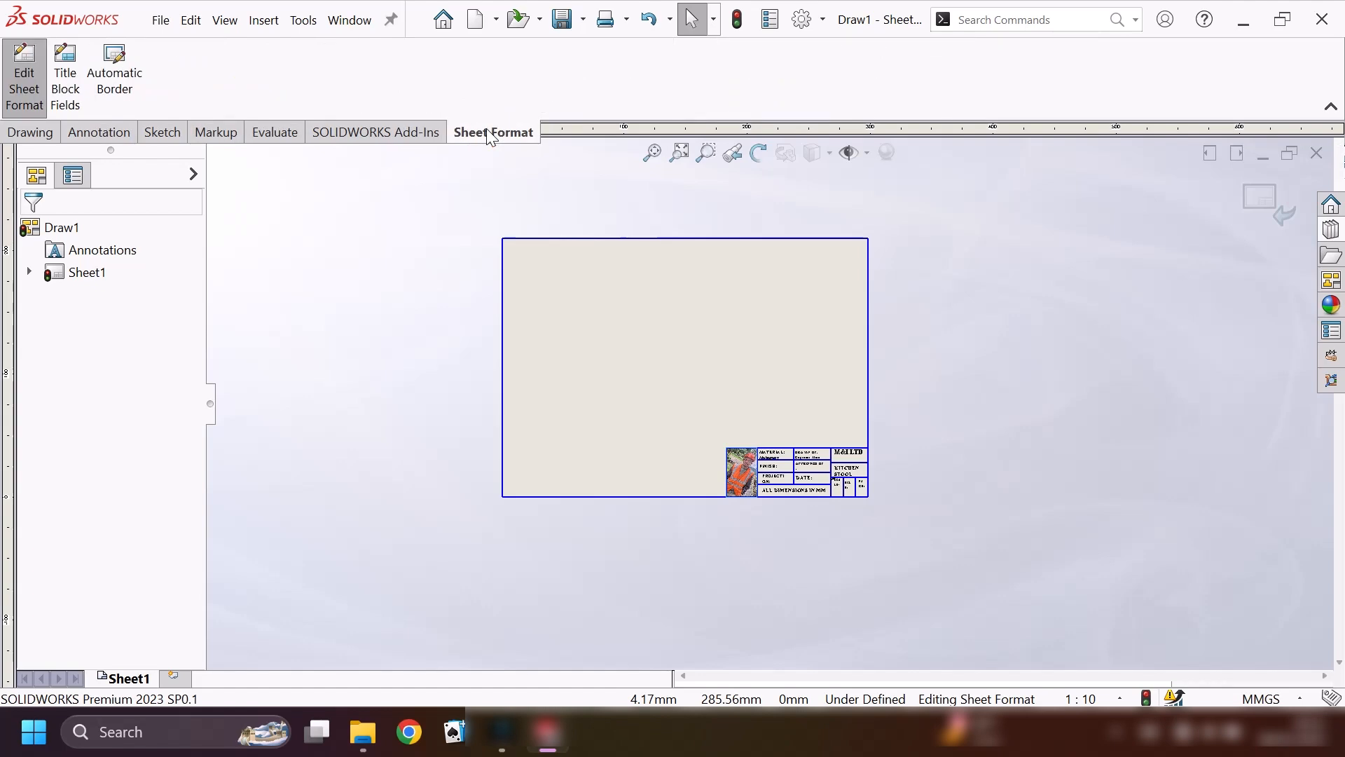
click(24, 77)
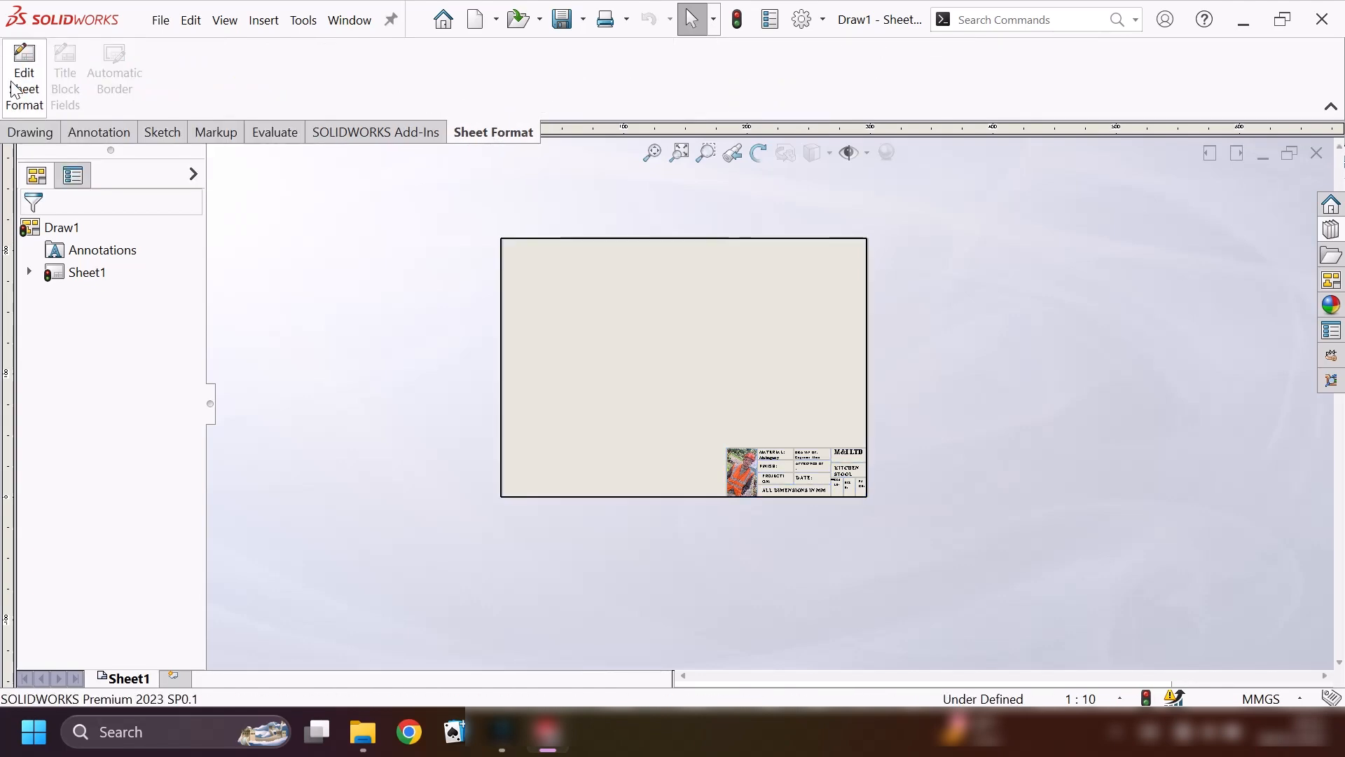
scroll(806, 500, down, 5)
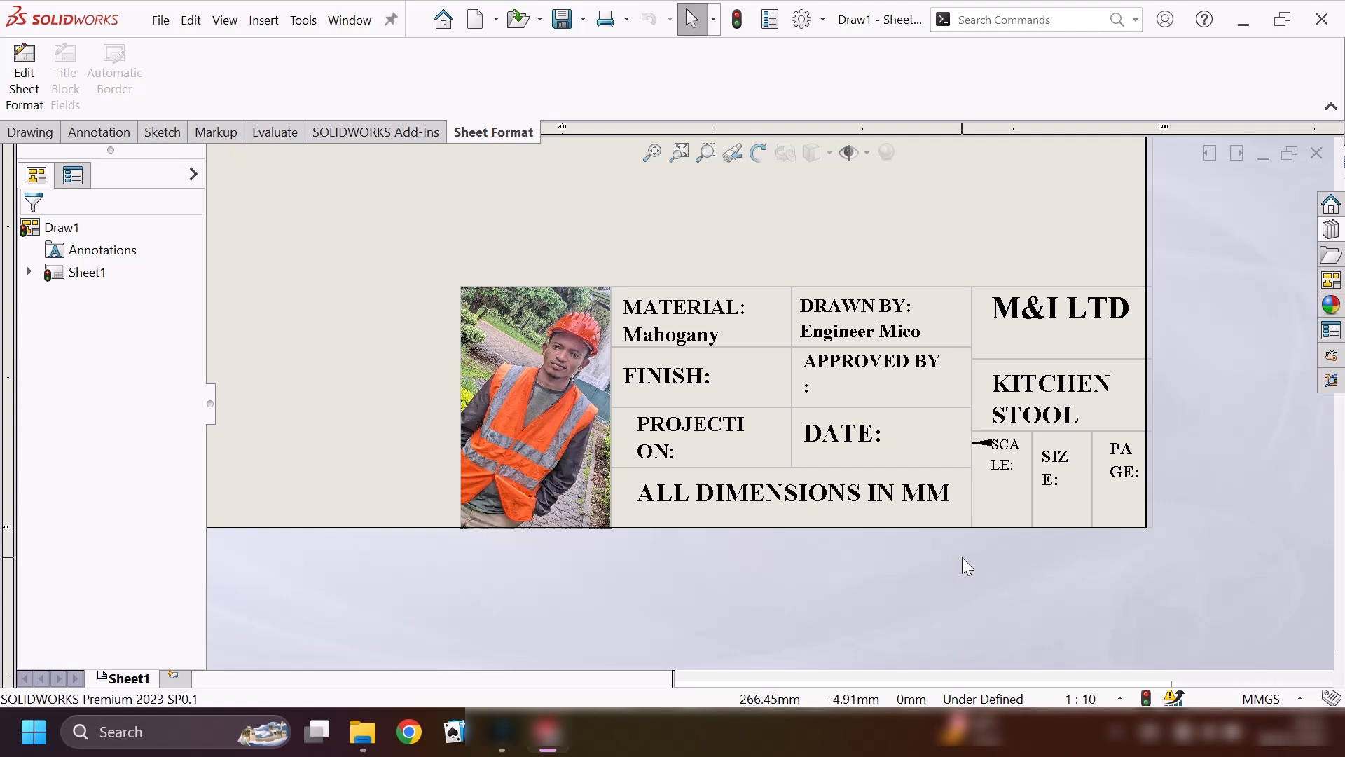
Save the sheet format in the sheetformat folder under the file name "MY titile block 300".
click(28, 131)
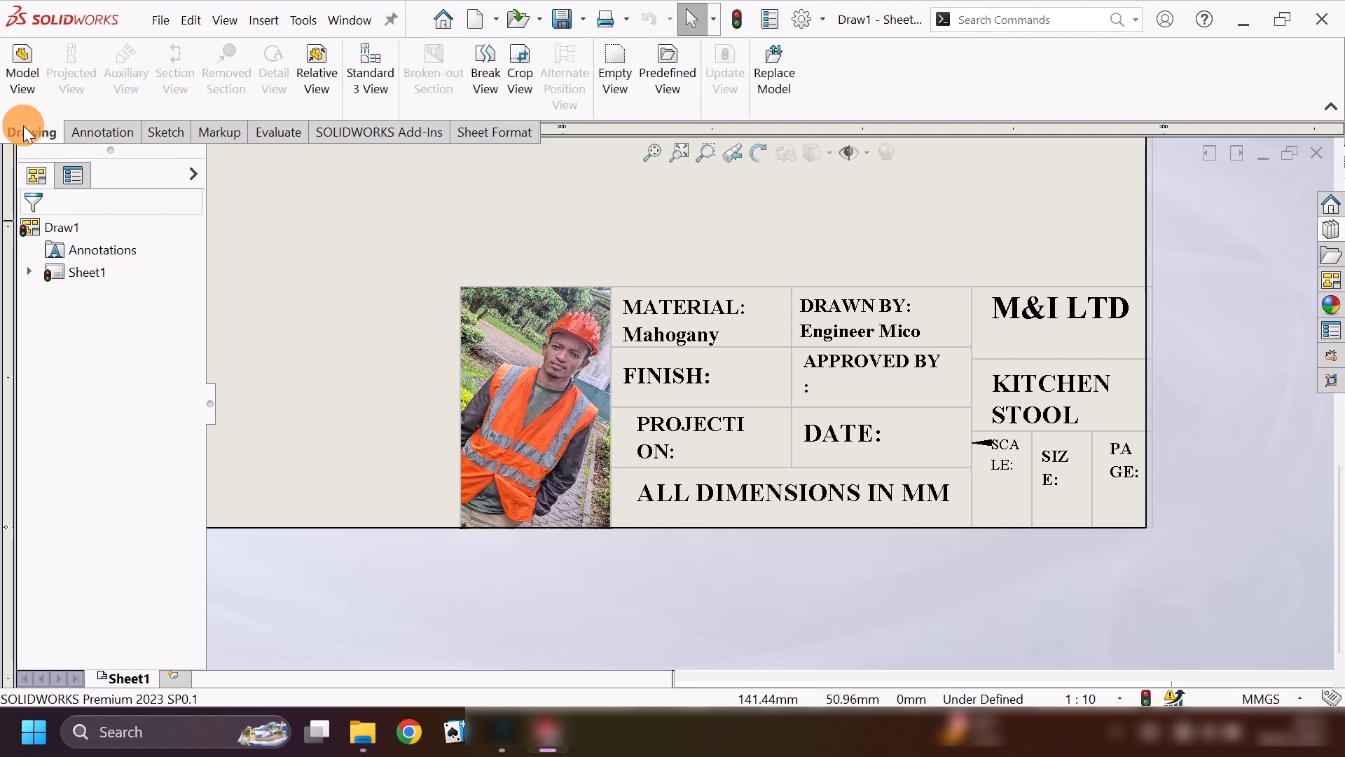
click(160, 21)
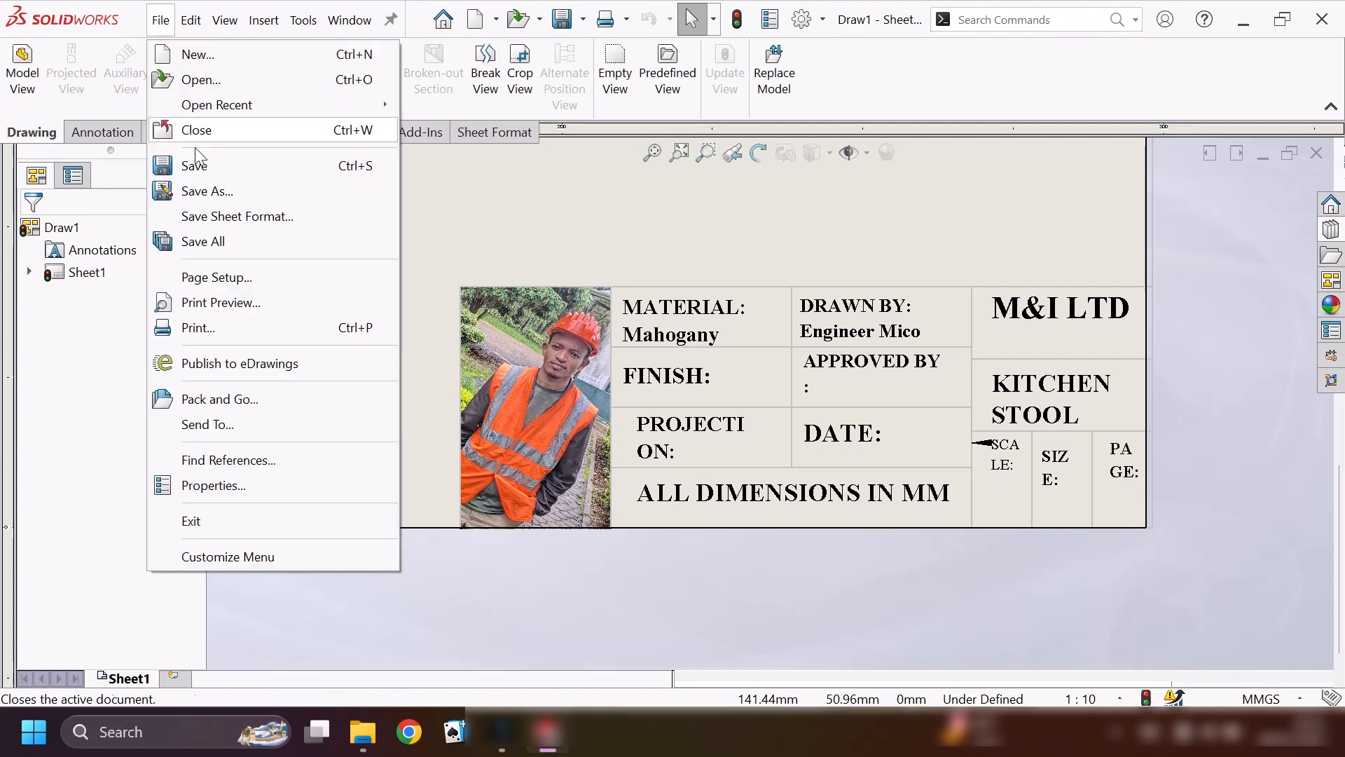
click(285, 215)
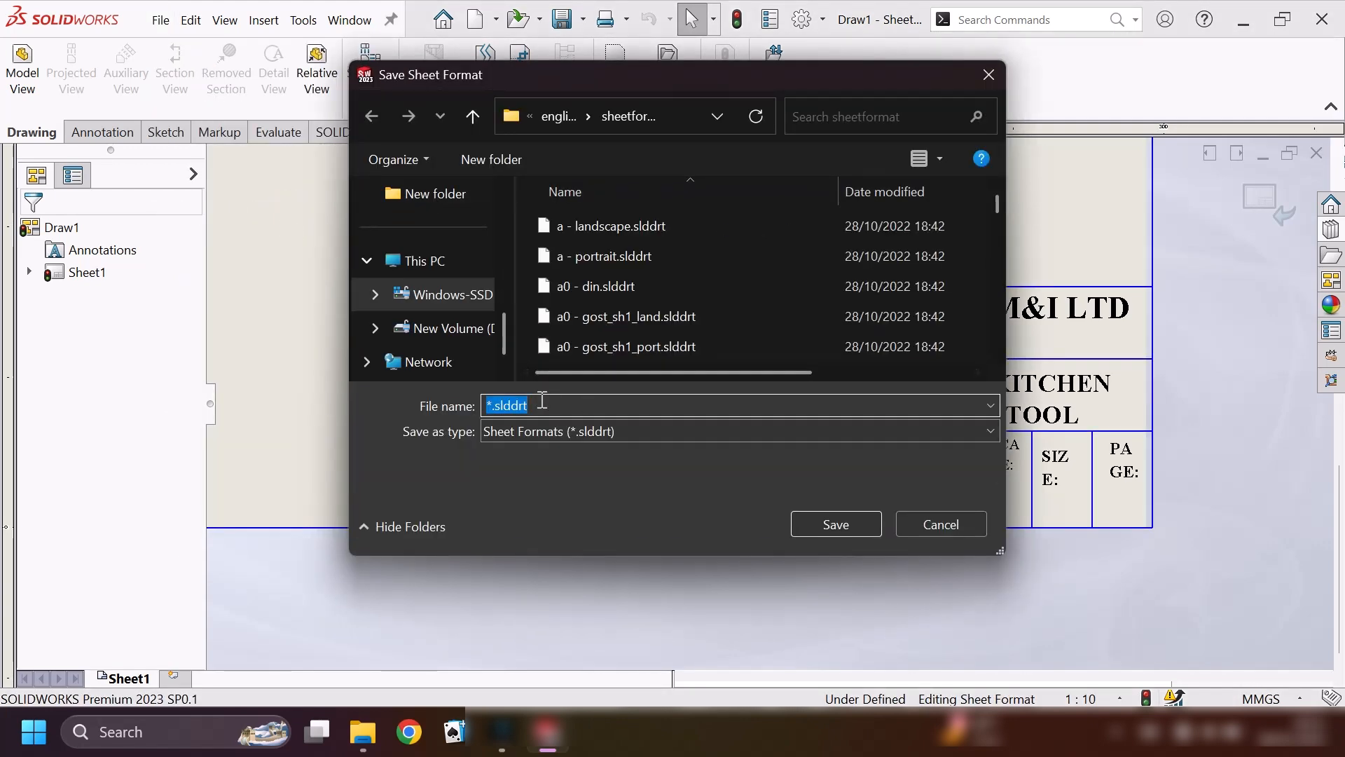
text(MY titile)
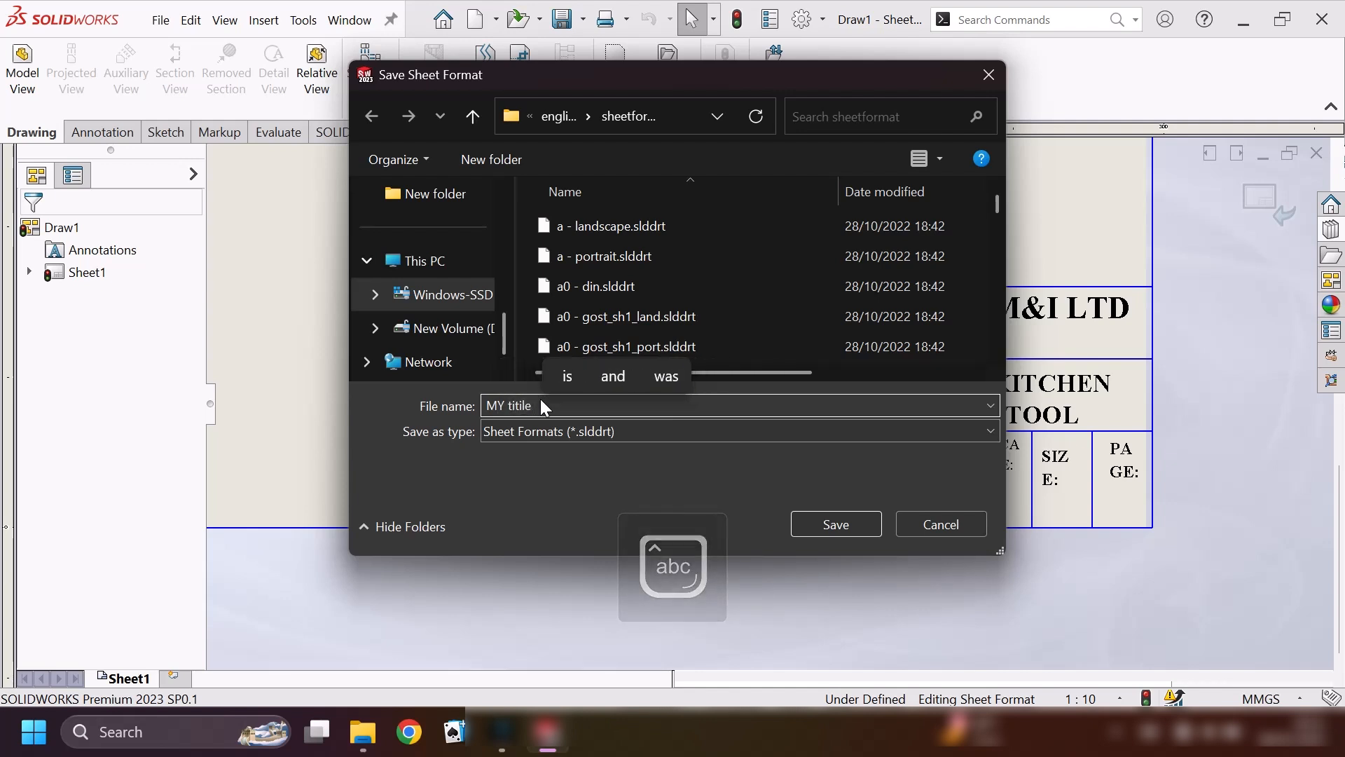
text( bloc)
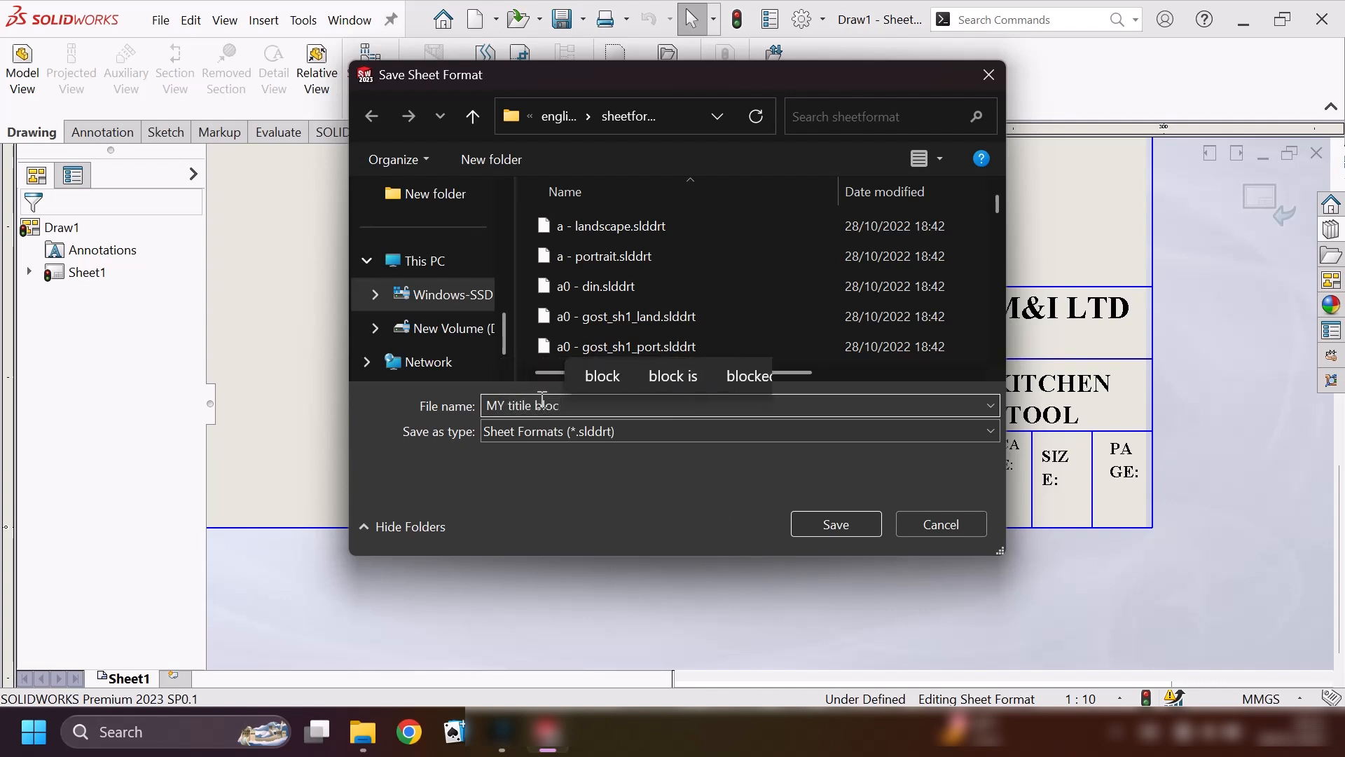
text(k 300)
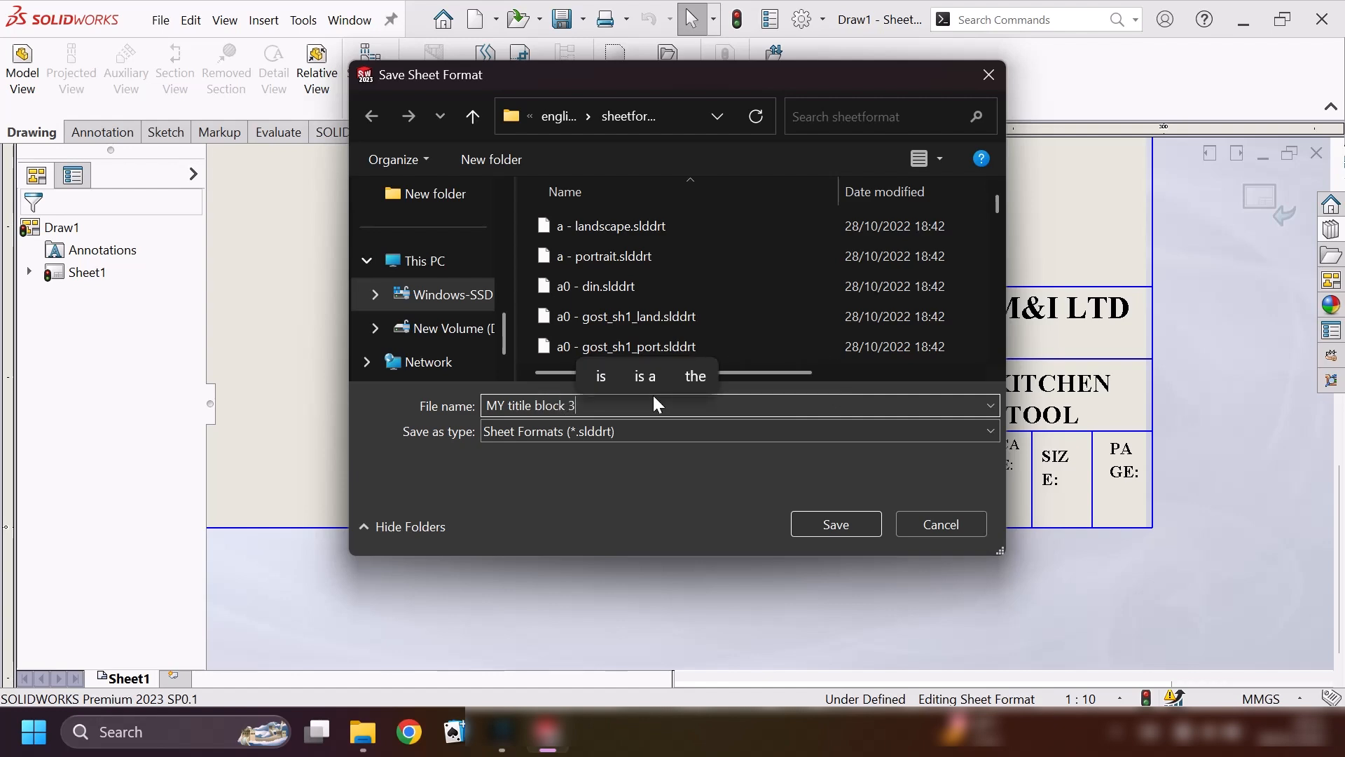
click(835, 527)
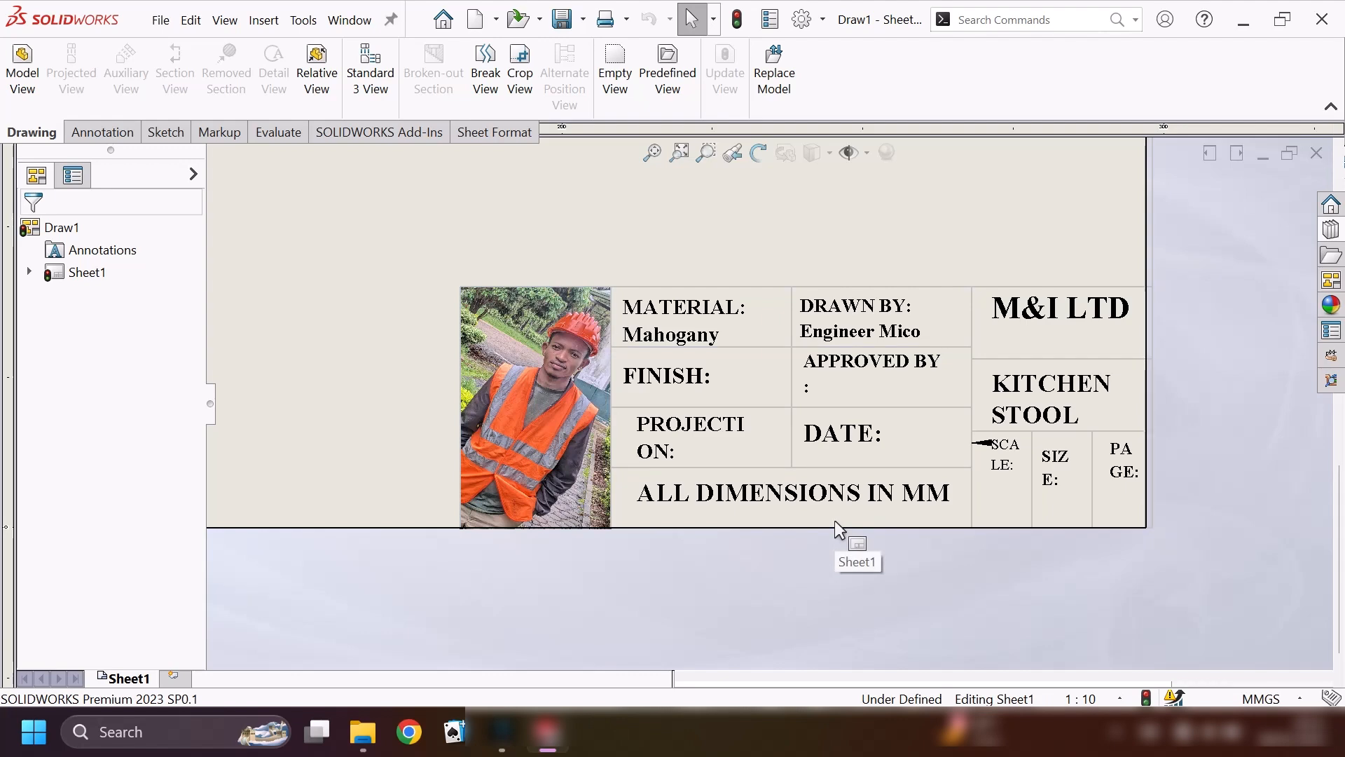
Create a new drawing with a standard sheet size, using the saved sheet format file "MY titile block 300.slddrt".
scroll(1031, 251, up, 7)
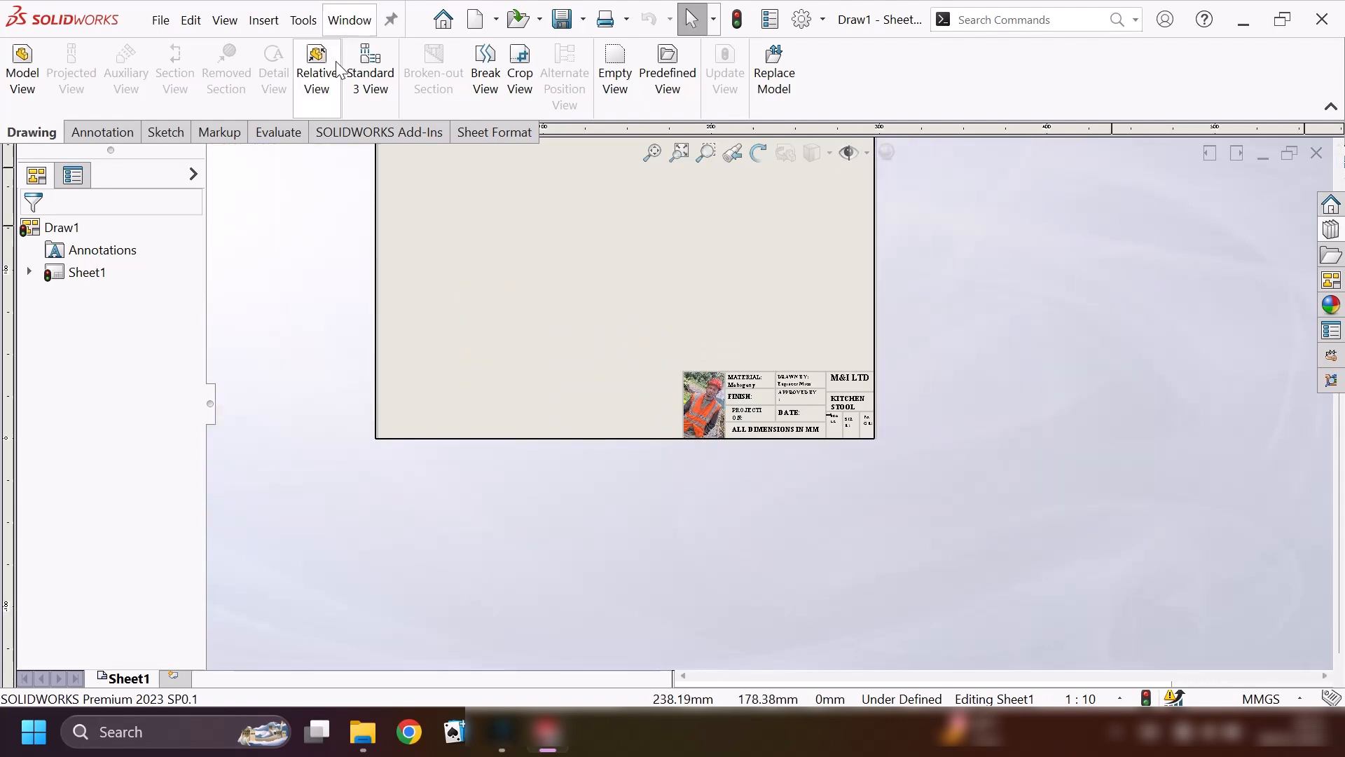
click(444, 21)
click(569, 176)
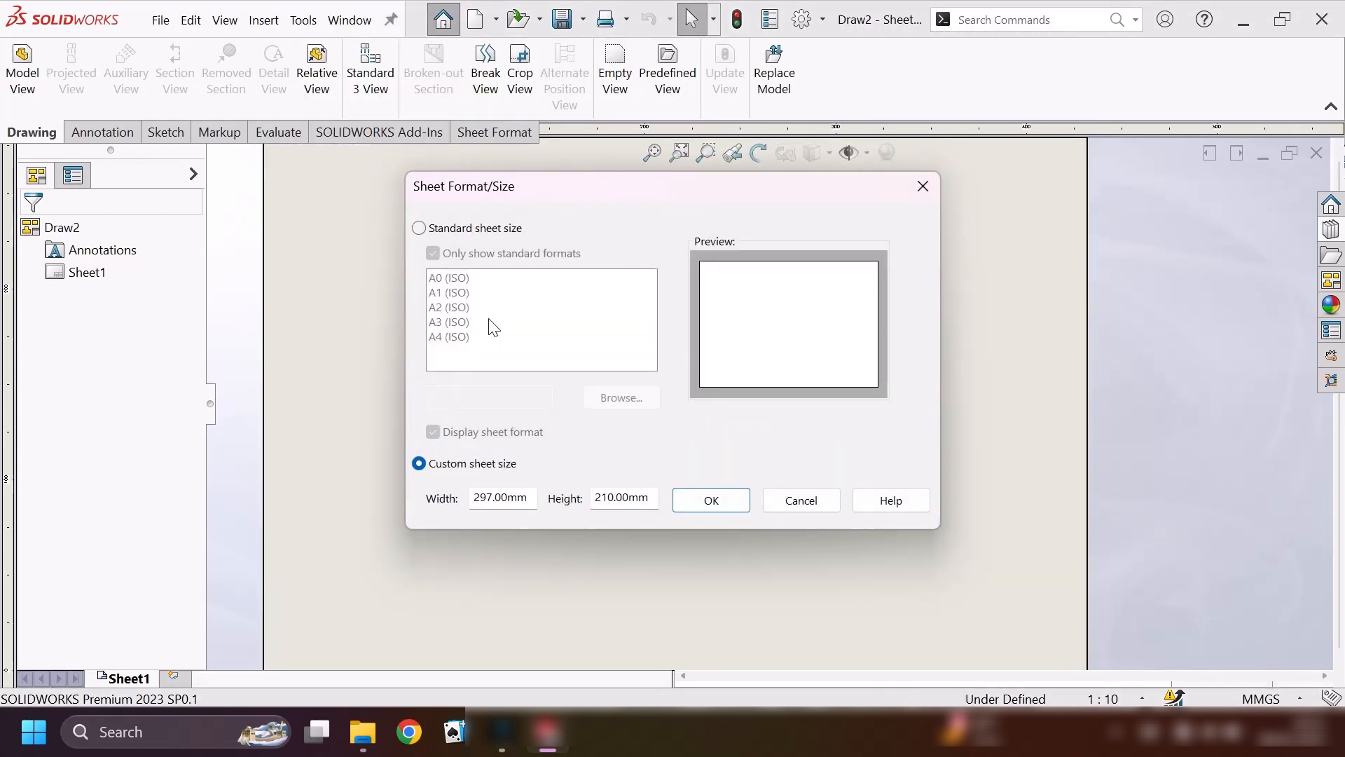
click(419, 227)
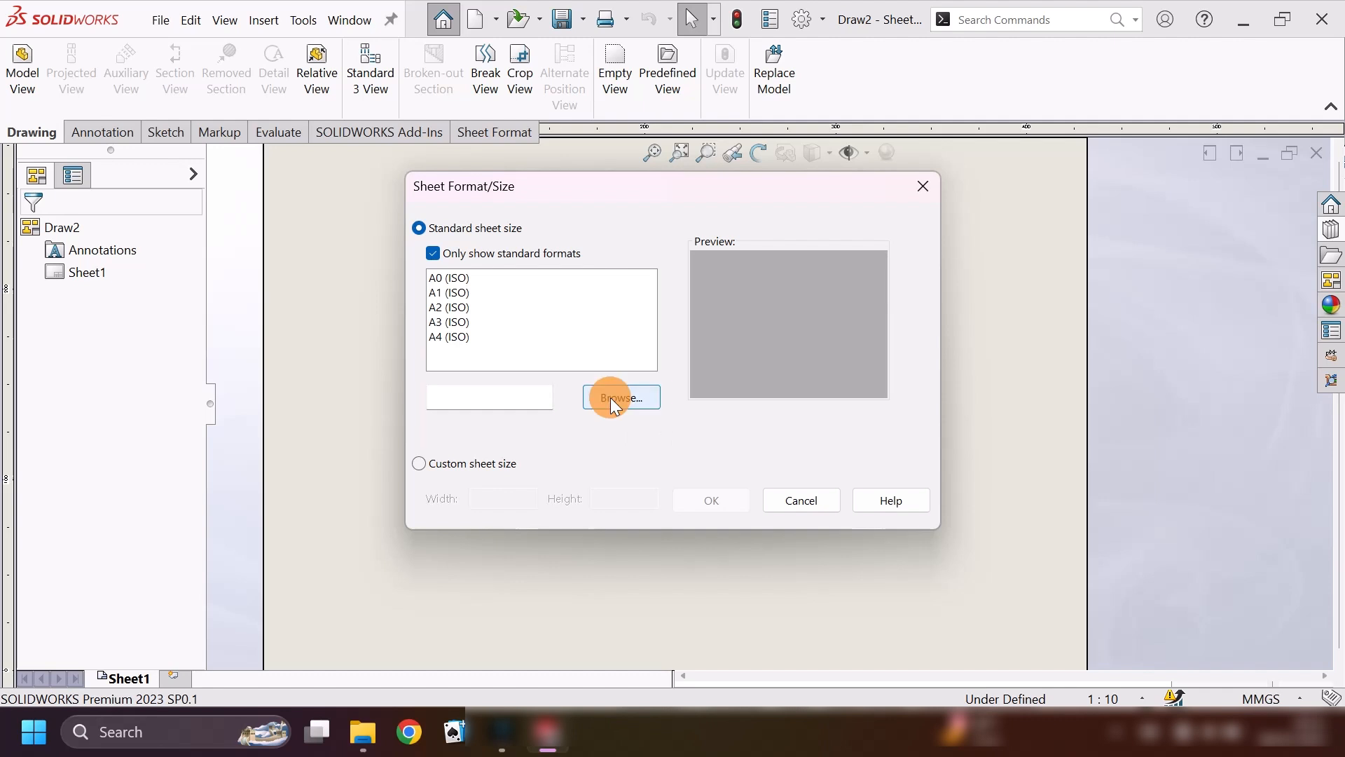
click(611, 398)
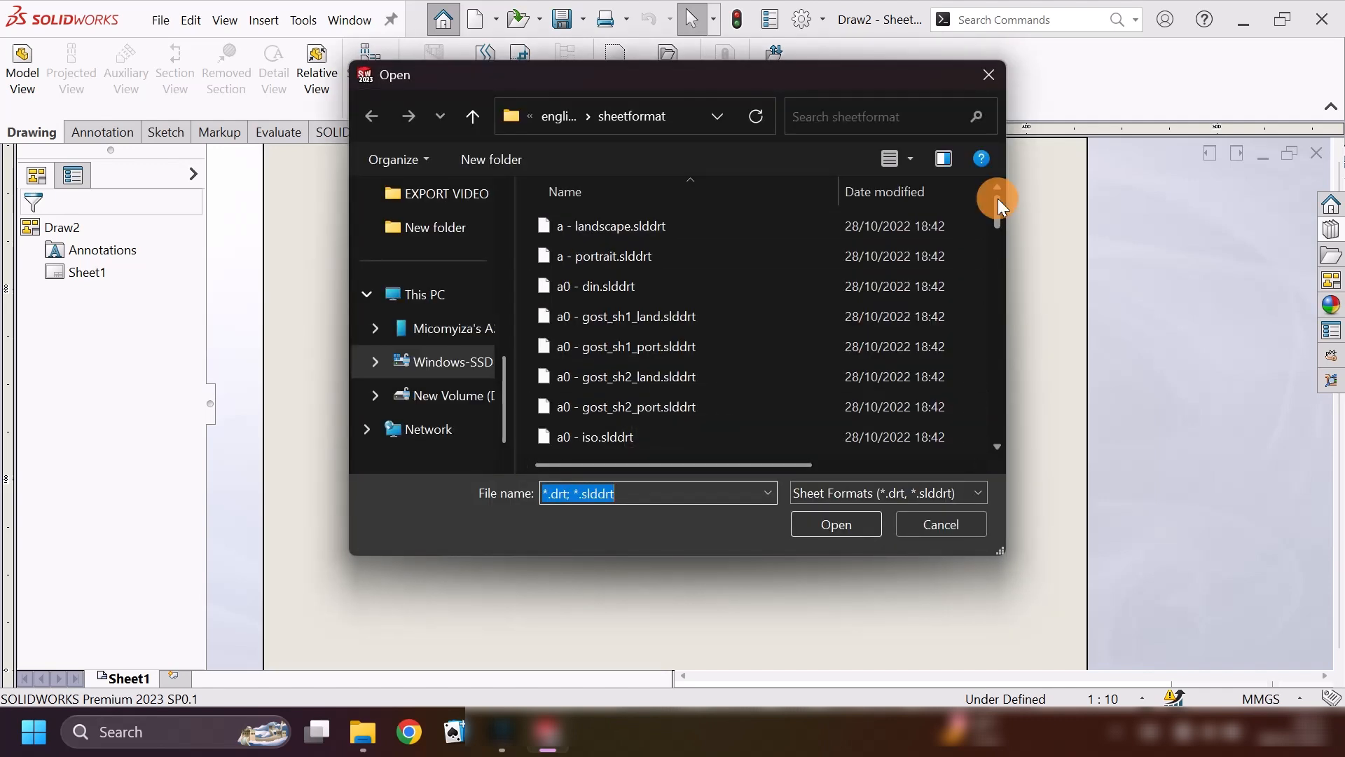
drag(998, 199, 995, 432)
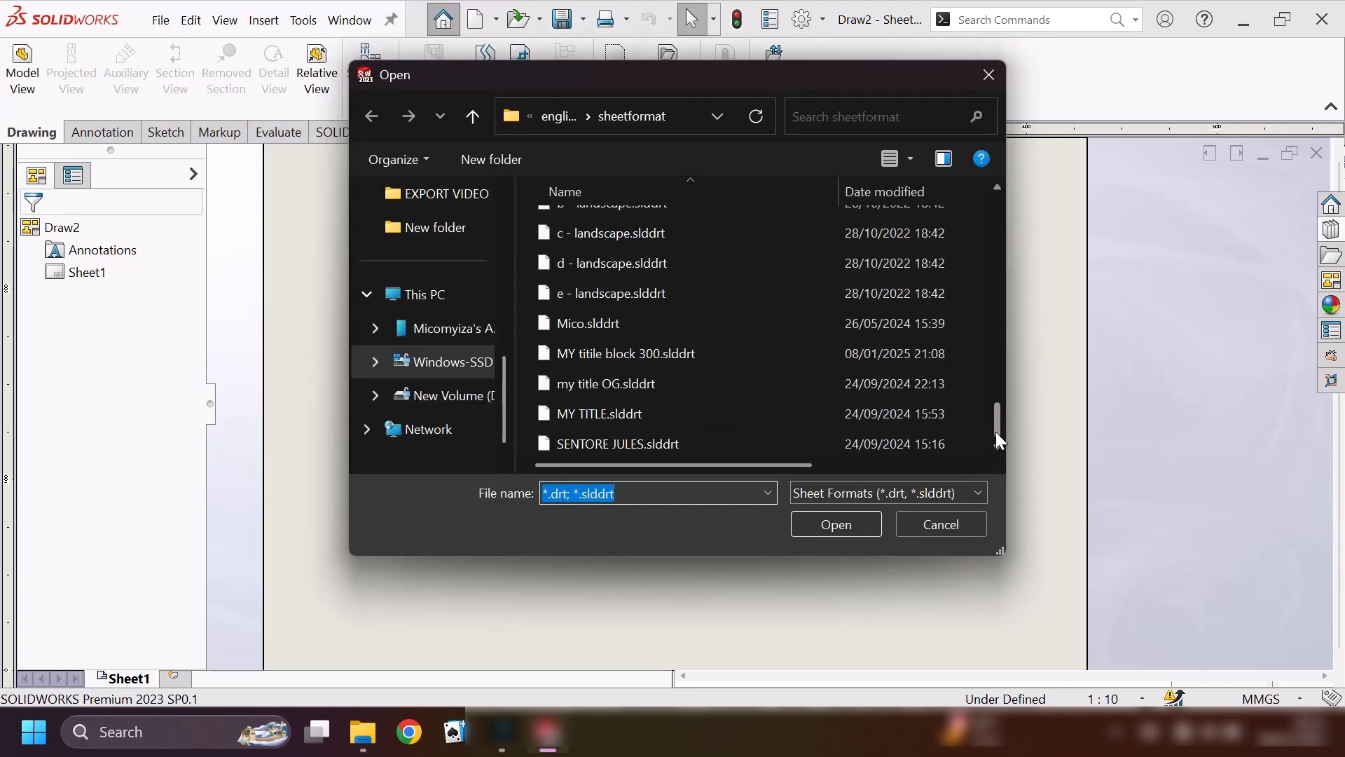
click(576, 358)
click(830, 523)
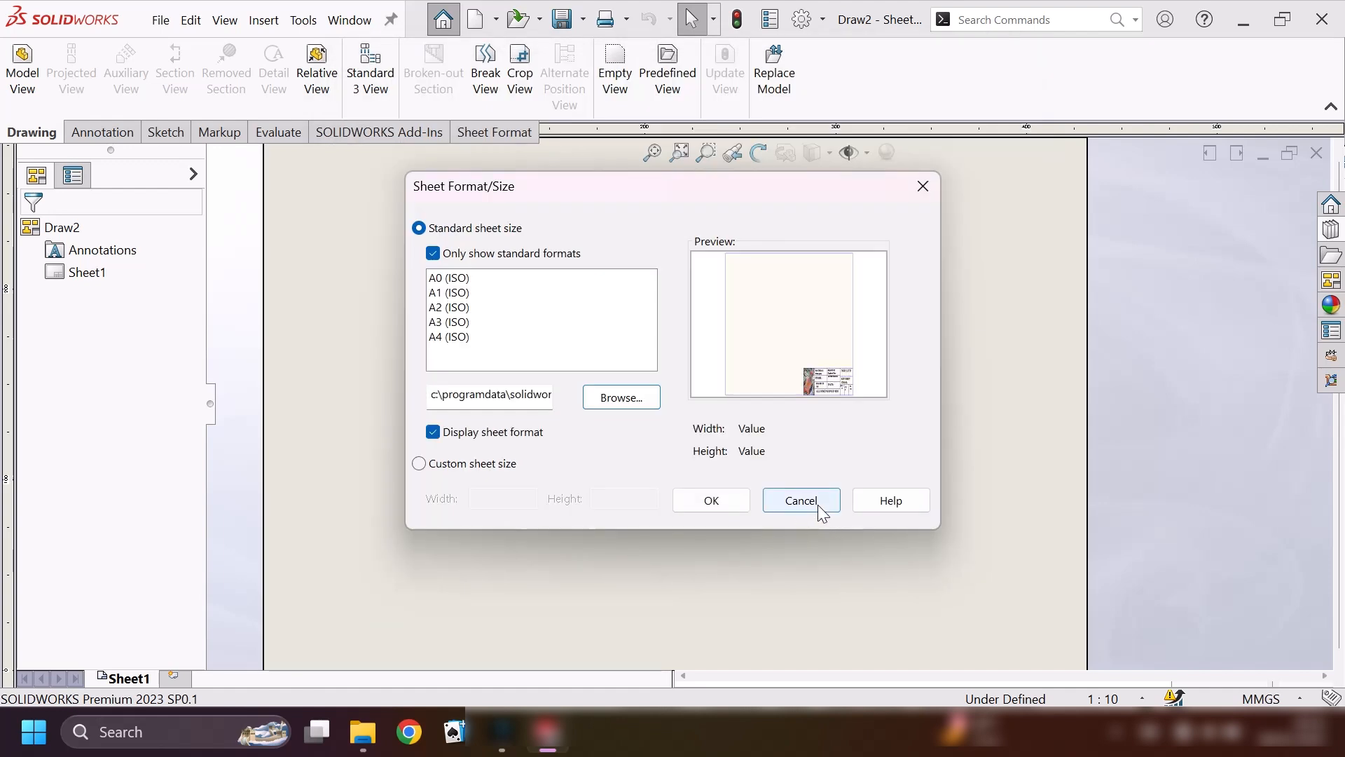
click(725, 501)
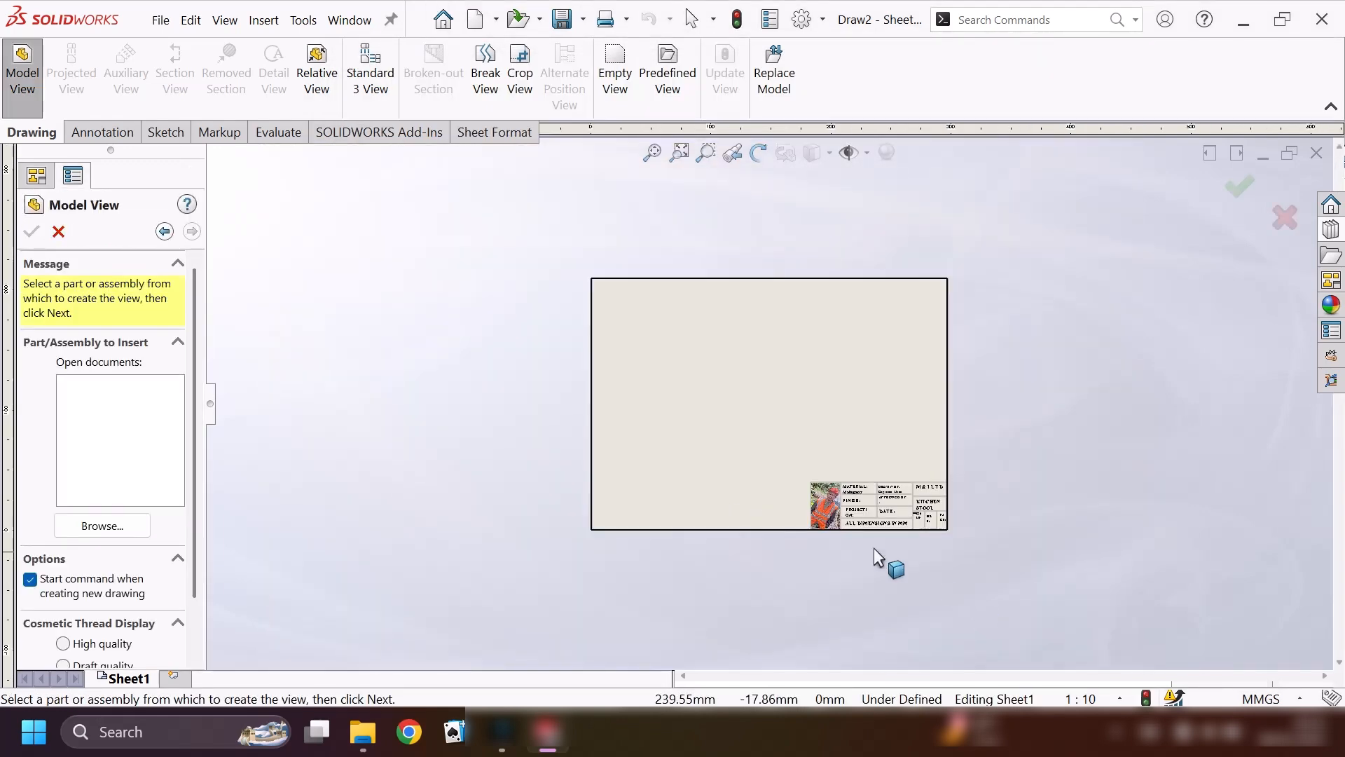
Load the "Kitchen stool" part from the Desktop as the model for the drawing view.
click(96, 531)
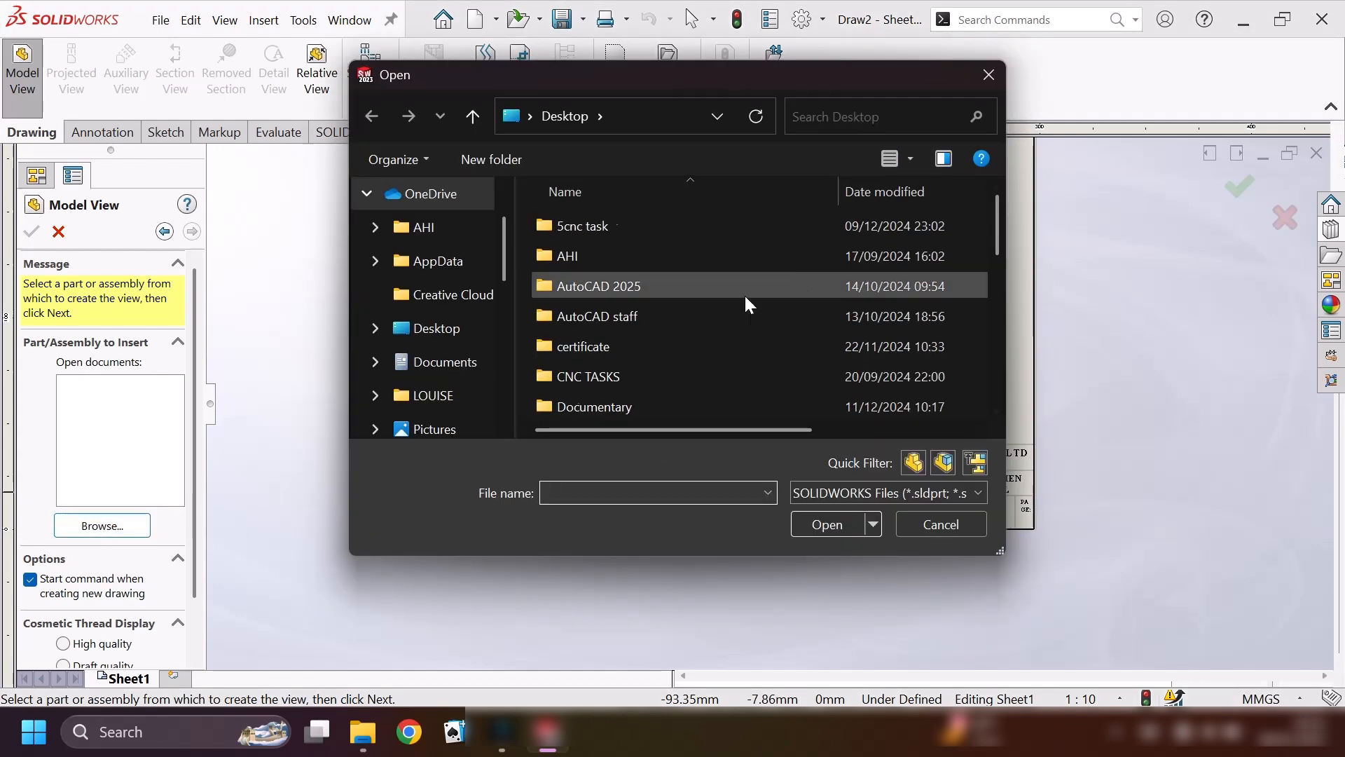
scroll(744, 293, down, 5)
click(617, 346)
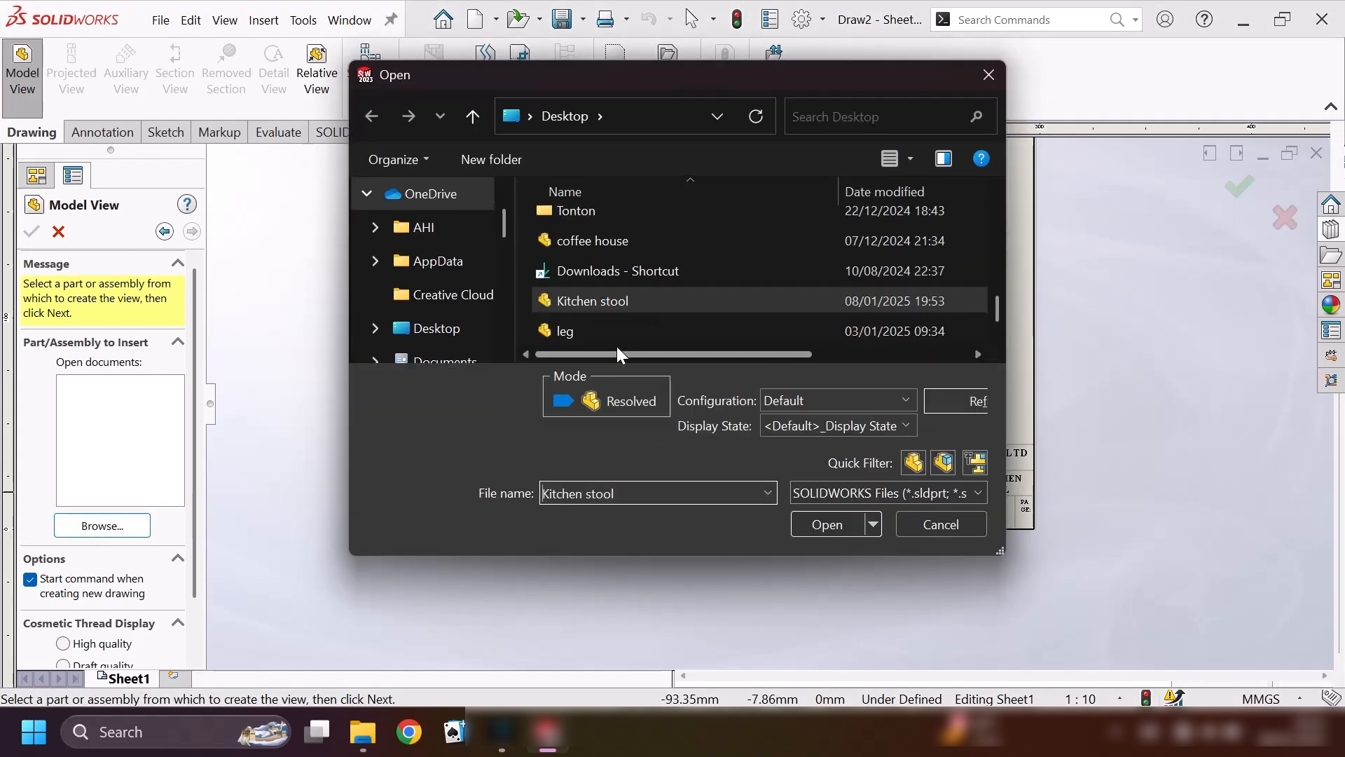
click(821, 522)
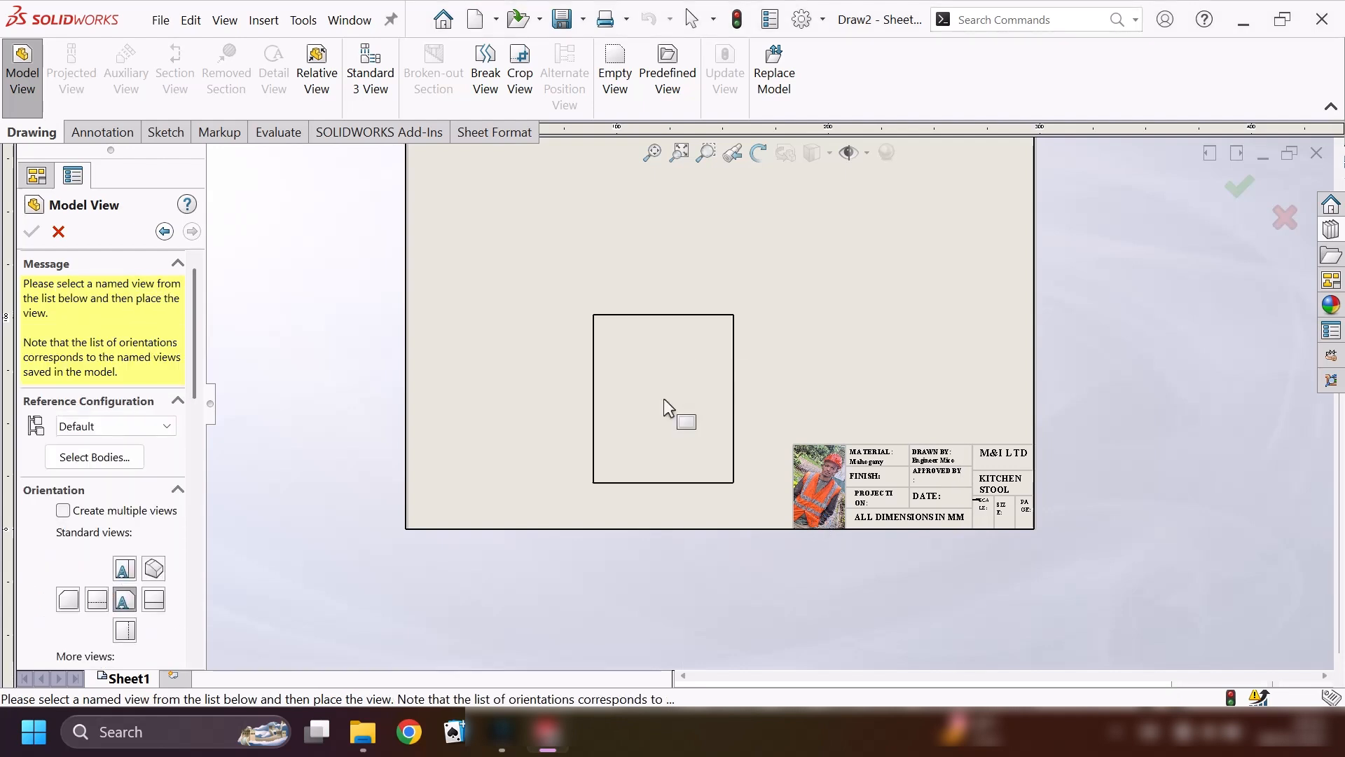
Place a trimetric view of the kitchen stool in the upper middle of the drawing sheet.
drag(196, 349, 196, 448)
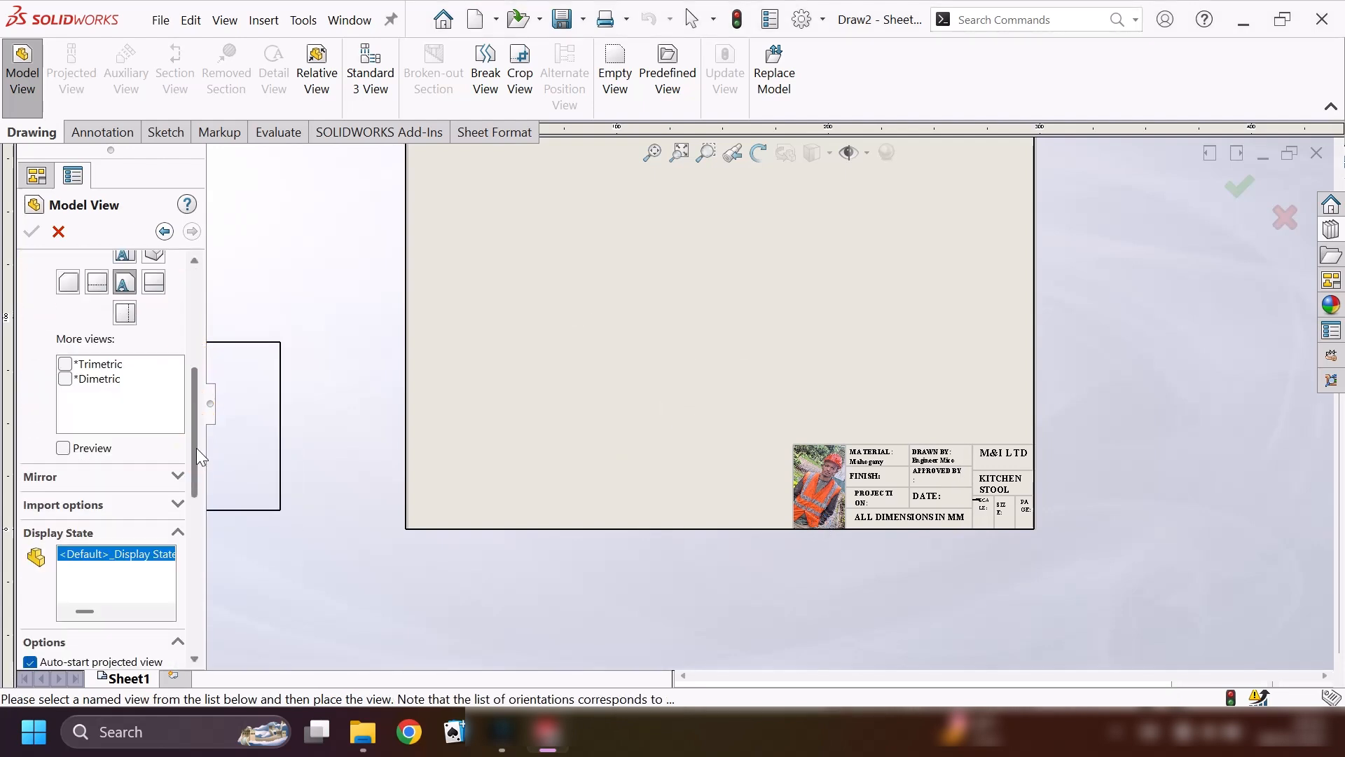
click(63, 364)
scroll(698, 327, up, 2)
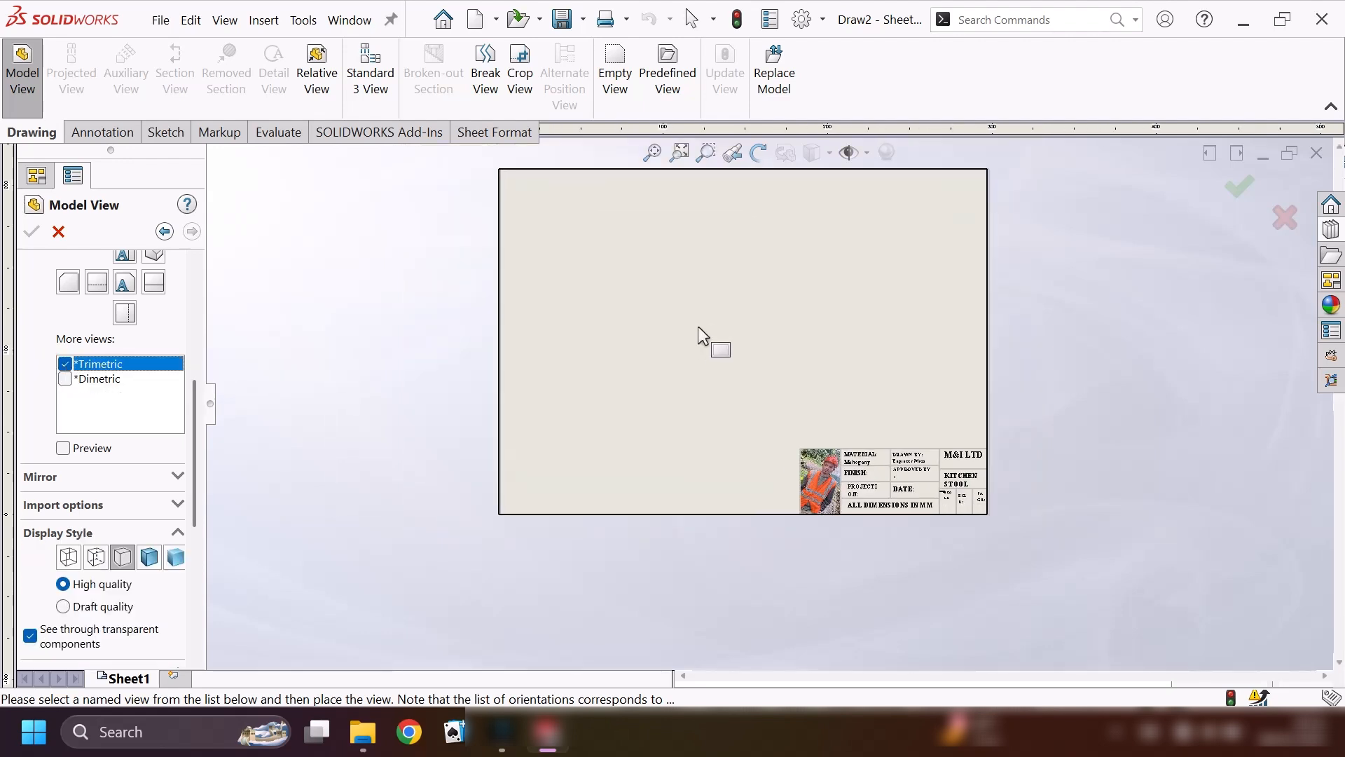
scroll(698, 326, down, 1)
click(717, 293)
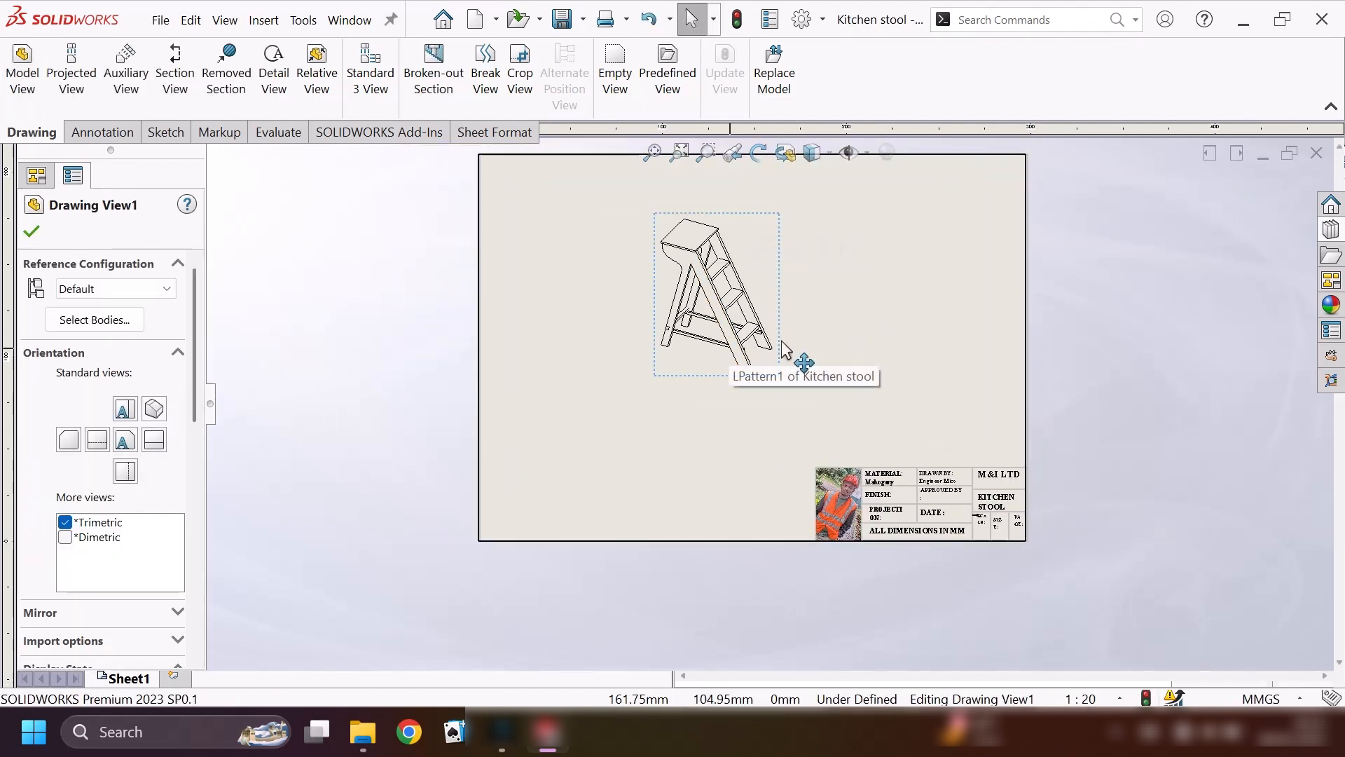
Set the stool view's display style to Shaded With Edges and its custom scale to 1:10.
scroll(729, 278, down, 3)
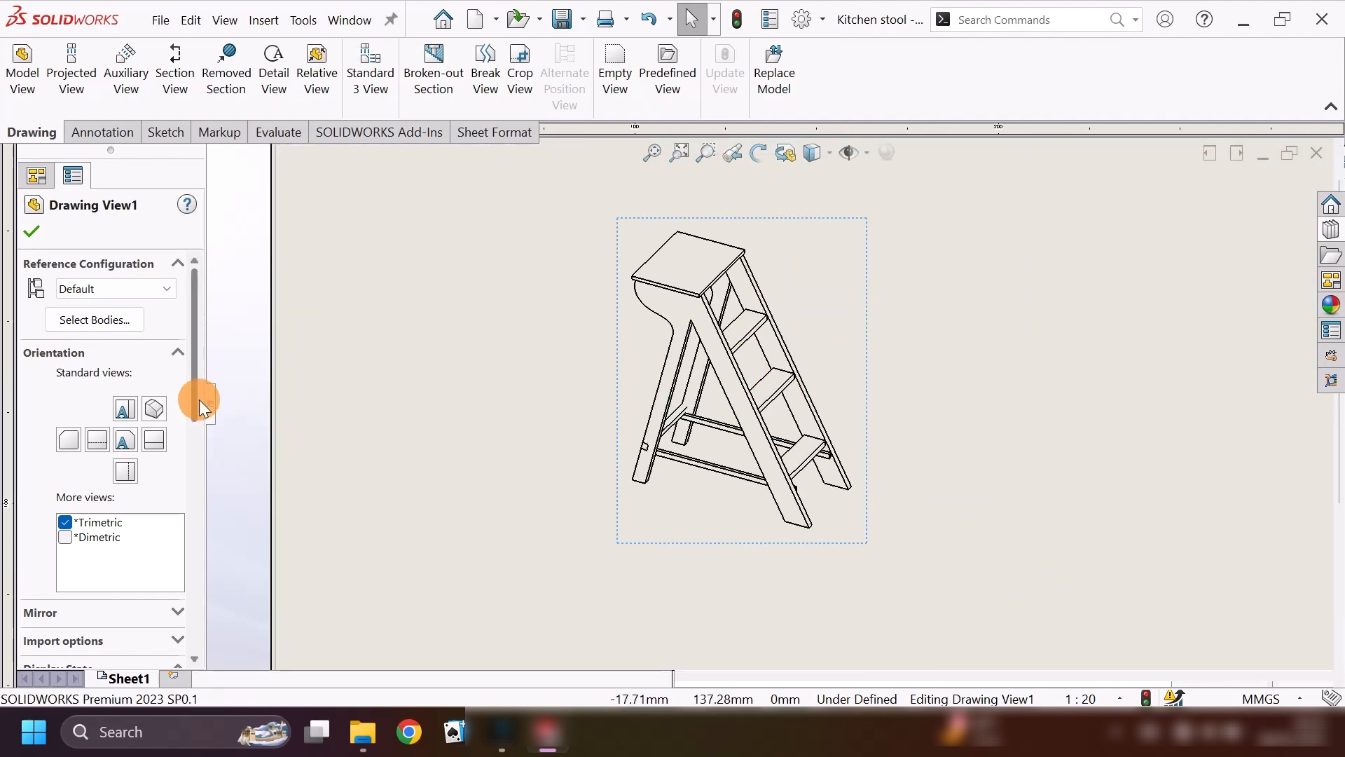
scroll(201, 406, down, 5)
click(148, 488)
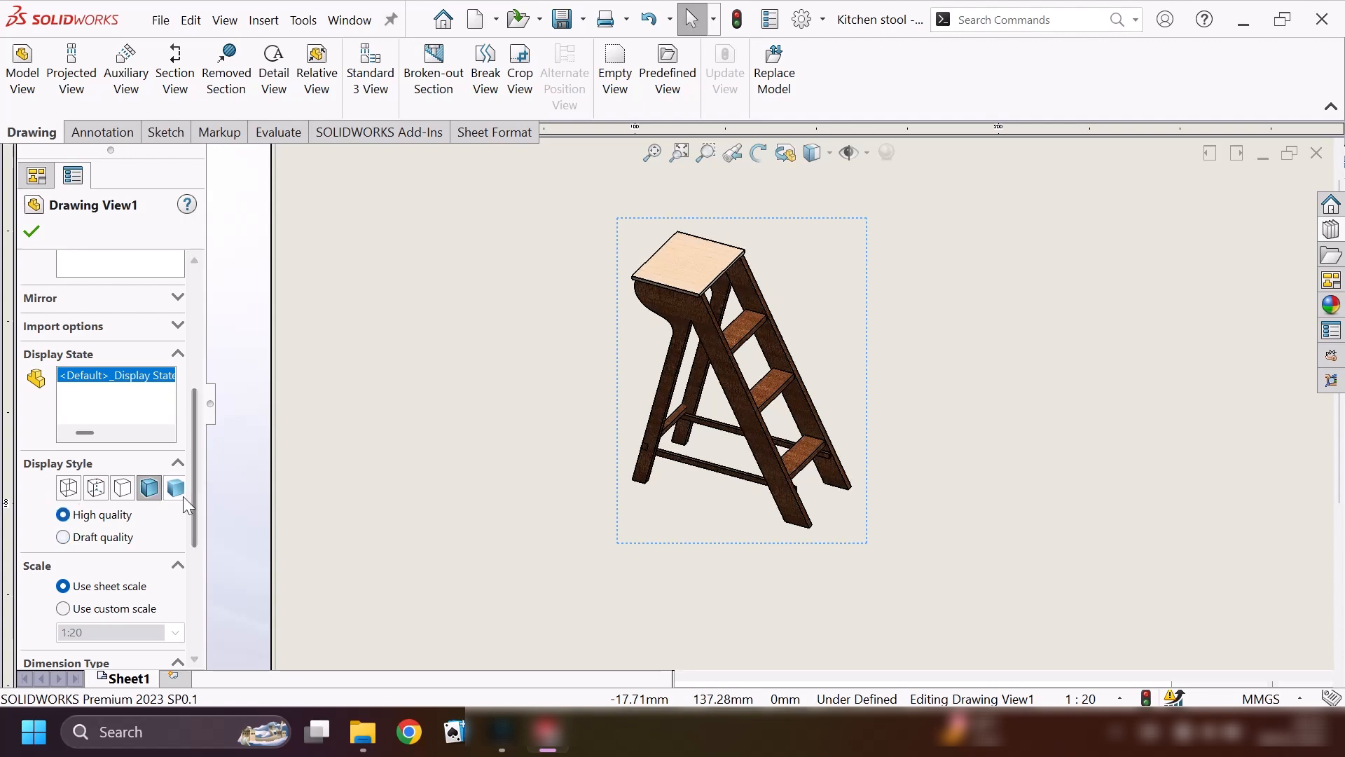
scroll(187, 525, down, 5)
click(64, 435)
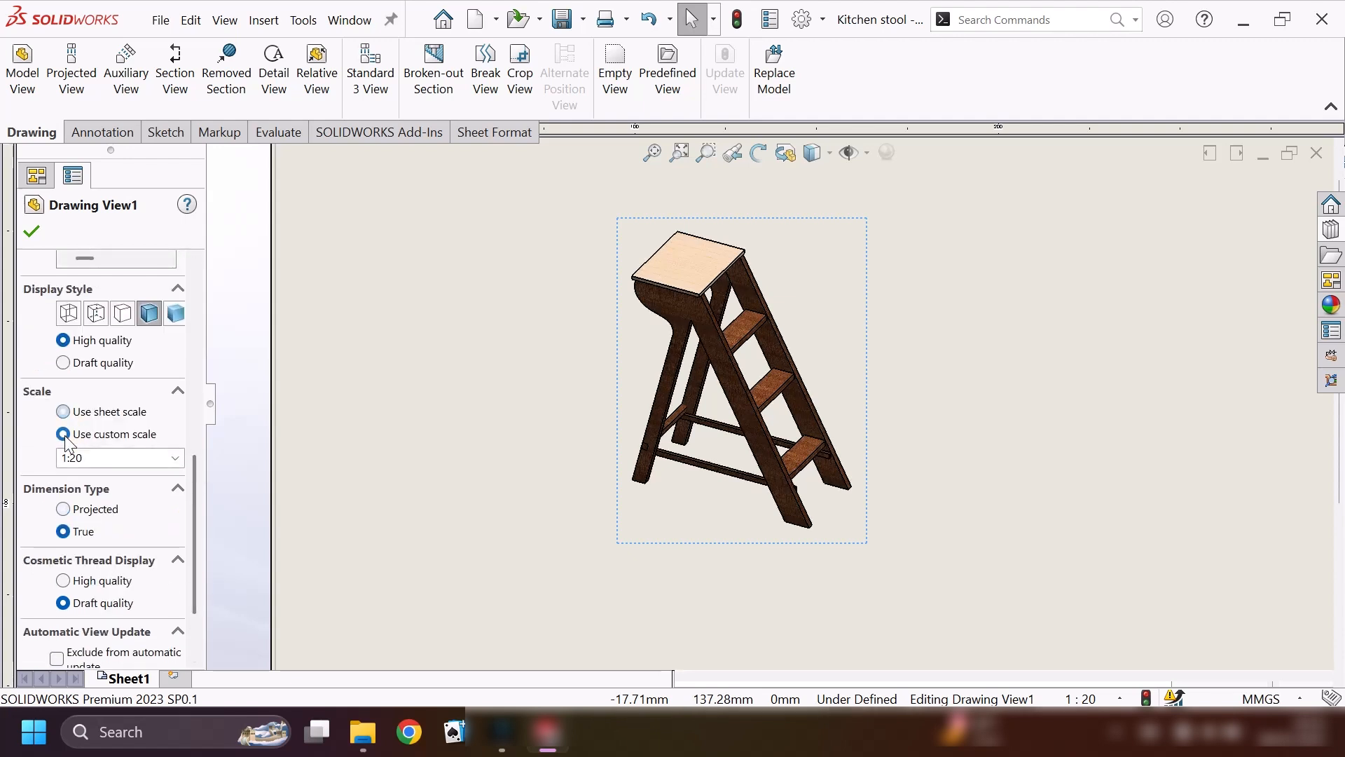
click(175, 459)
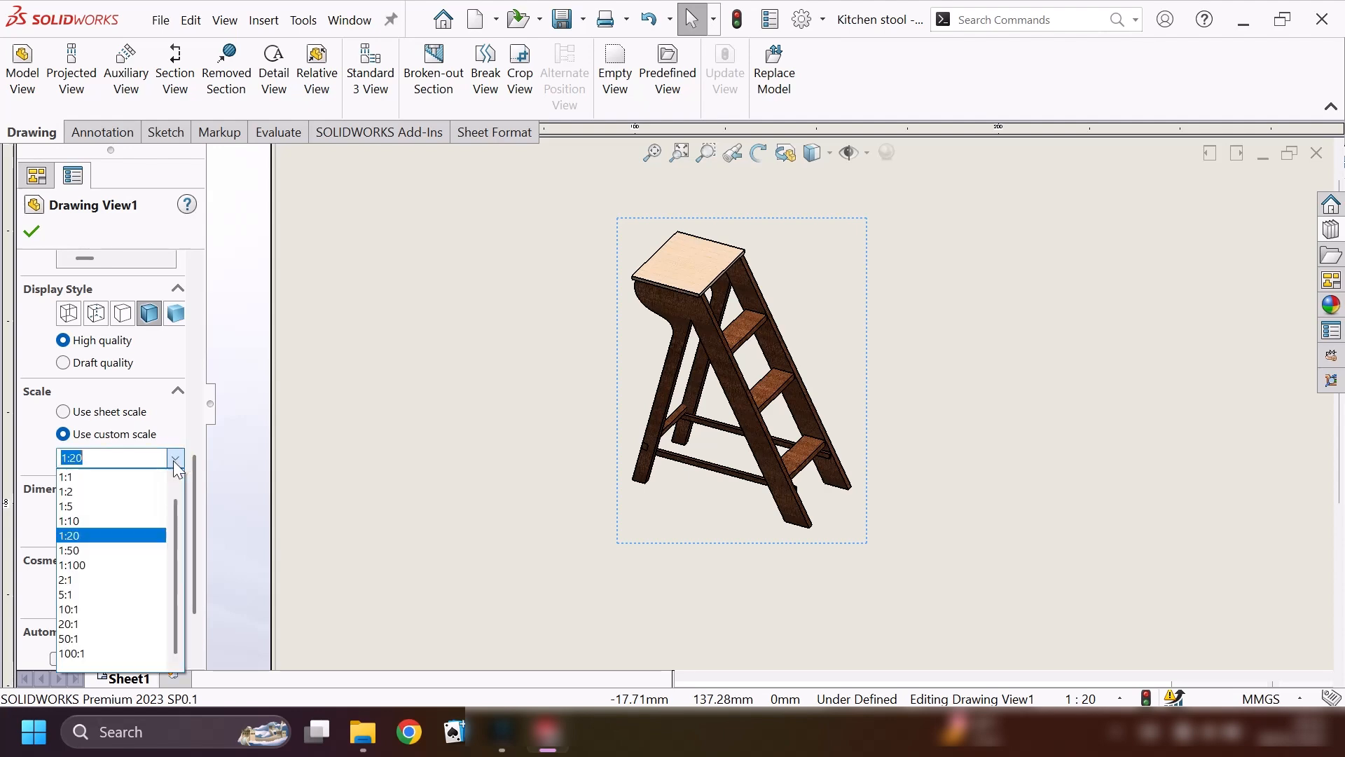
click(79, 522)
Move the enlarged stool view down and slightly left so it fits inside the sheet border.
scroll(771, 315, up, 6)
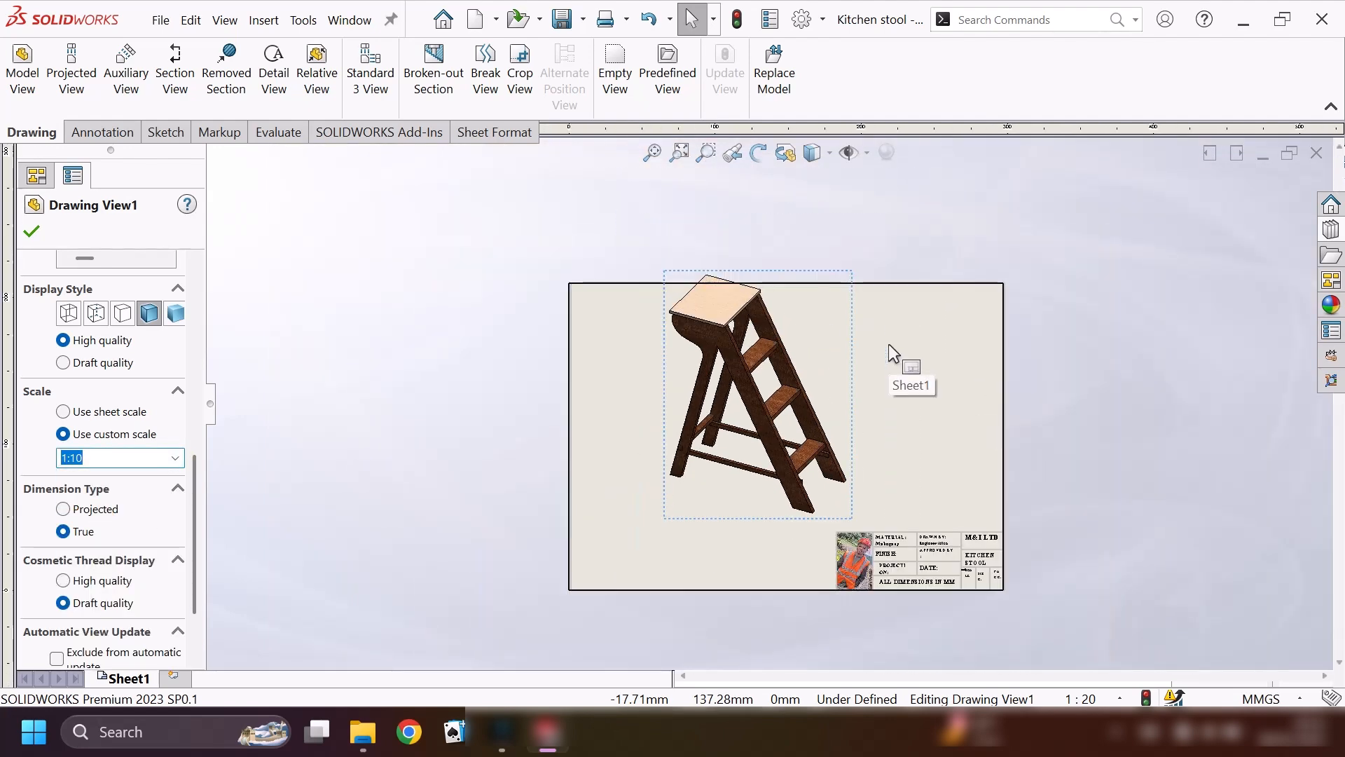
click(817, 406)
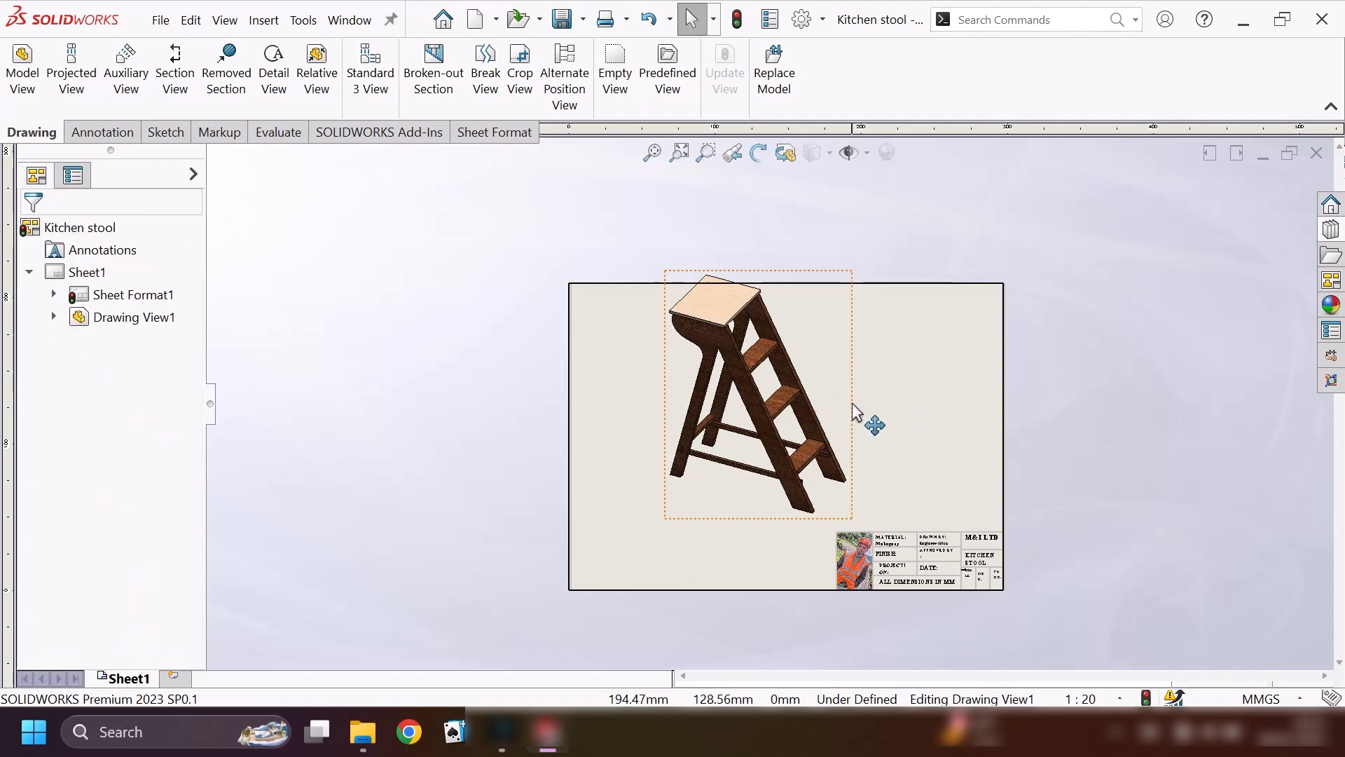
mouse_move(851, 403)
mouse_down()
mouse_move(880, 420)
mouse_move(837, 432)
mouse_up()
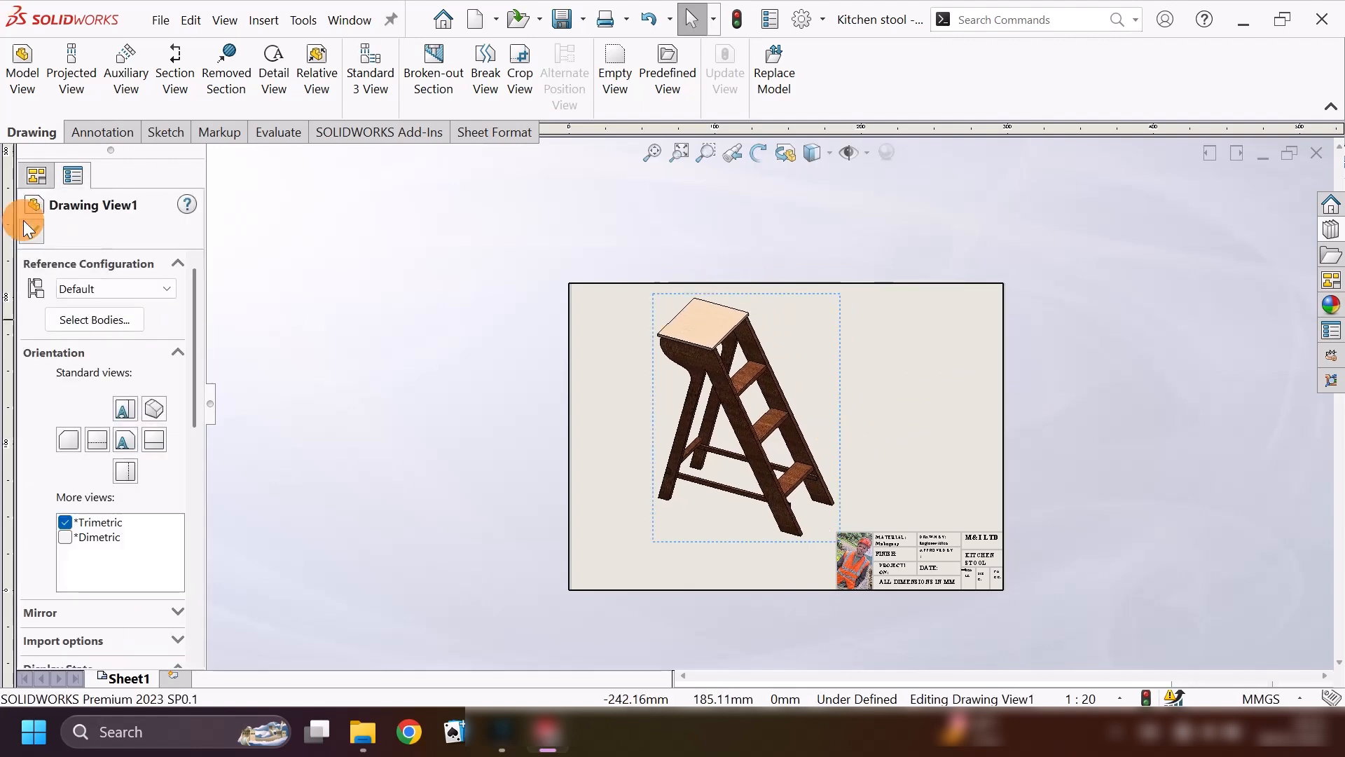
click(35, 179)
Dimension the rear edge of the stool's top board with Smart Dimension, placing the value above it.
click(166, 132)
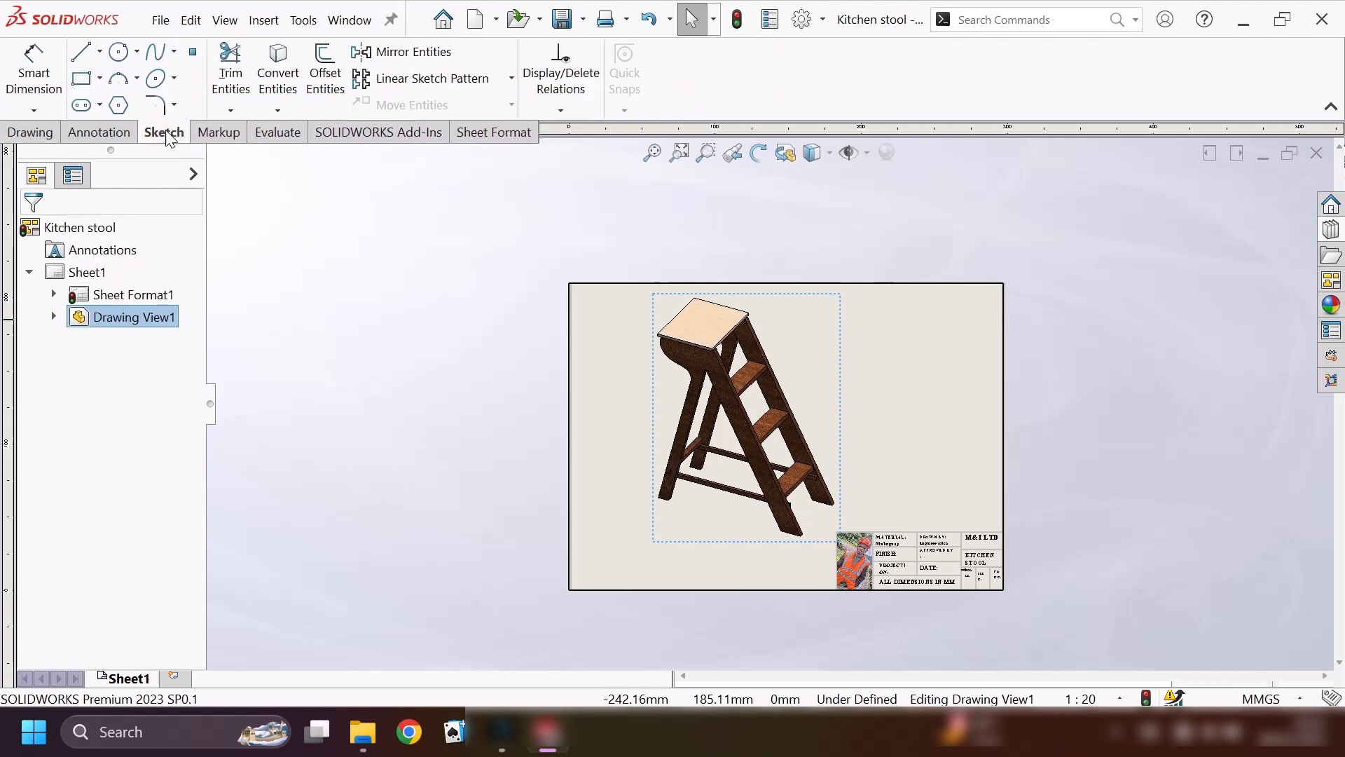
click(33, 70)
scroll(763, 360, down, 2)
scroll(766, 363, down, 3)
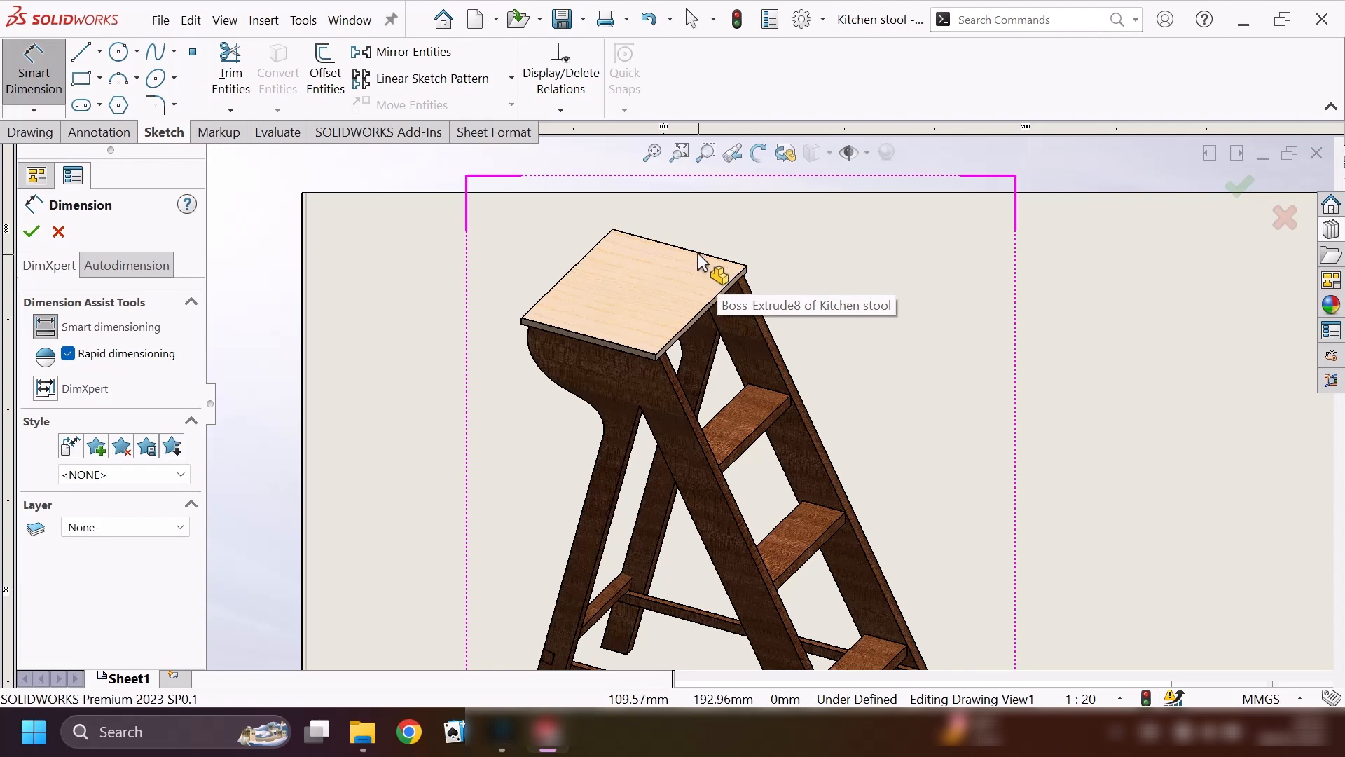
click(724, 265)
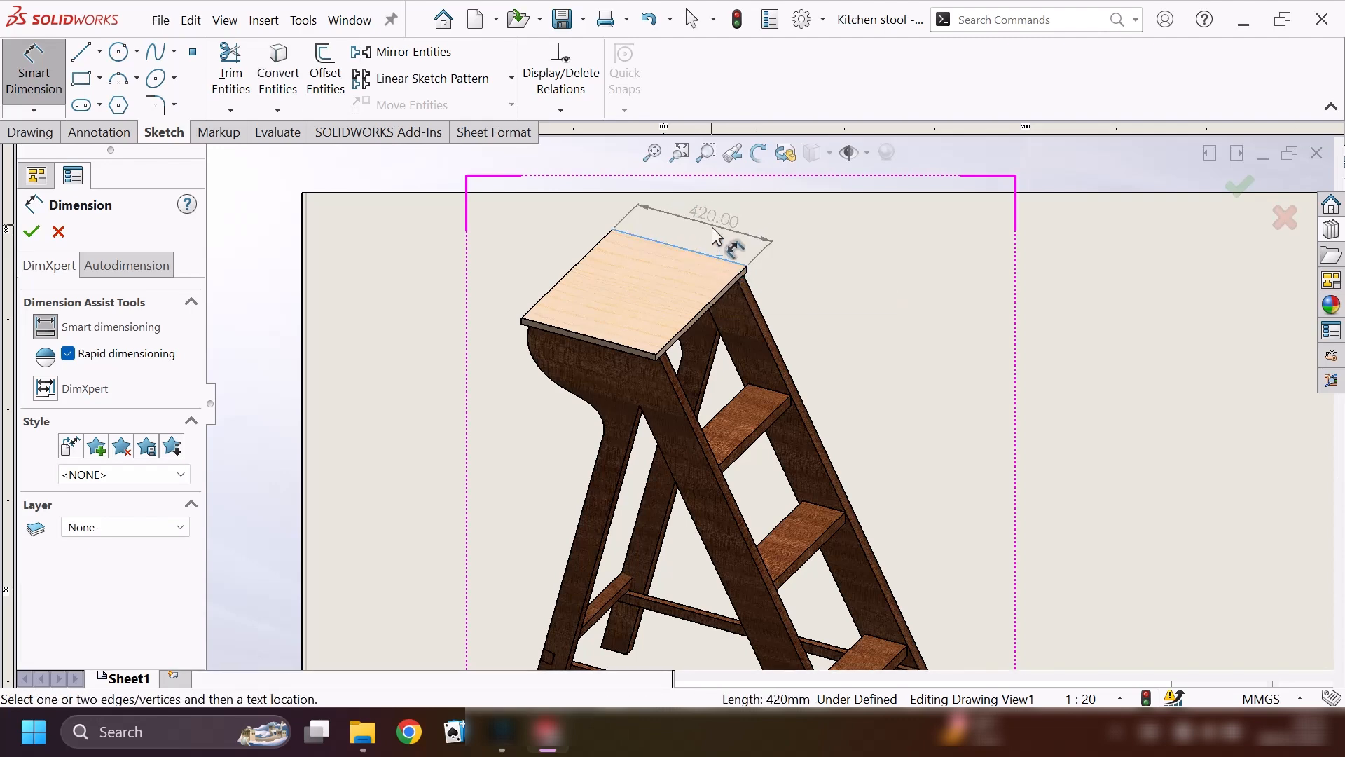
click(699, 221)
Dimension the long sloping outer edge of the far step rail, placing the value beside it.
scroll(910, 411, up, 2)
scroll(838, 501, down, 1)
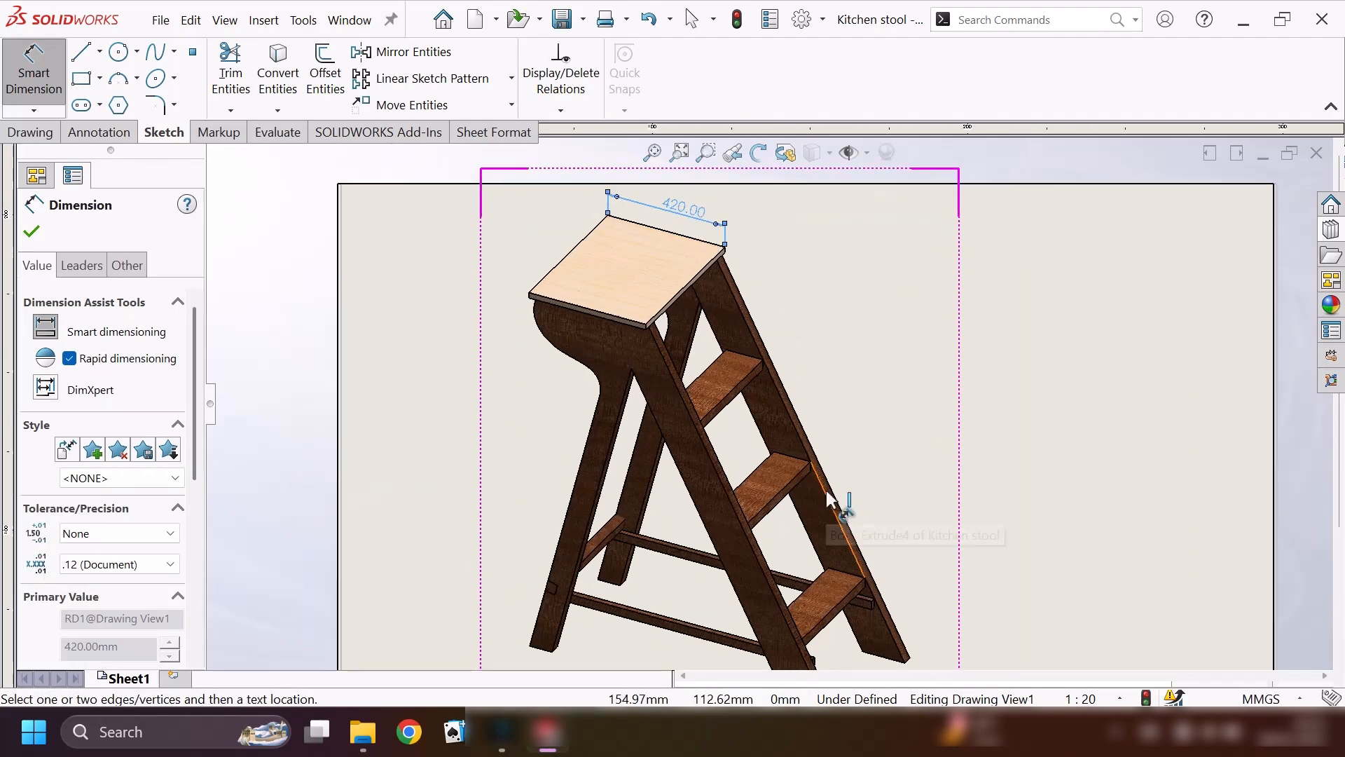
click(829, 482)
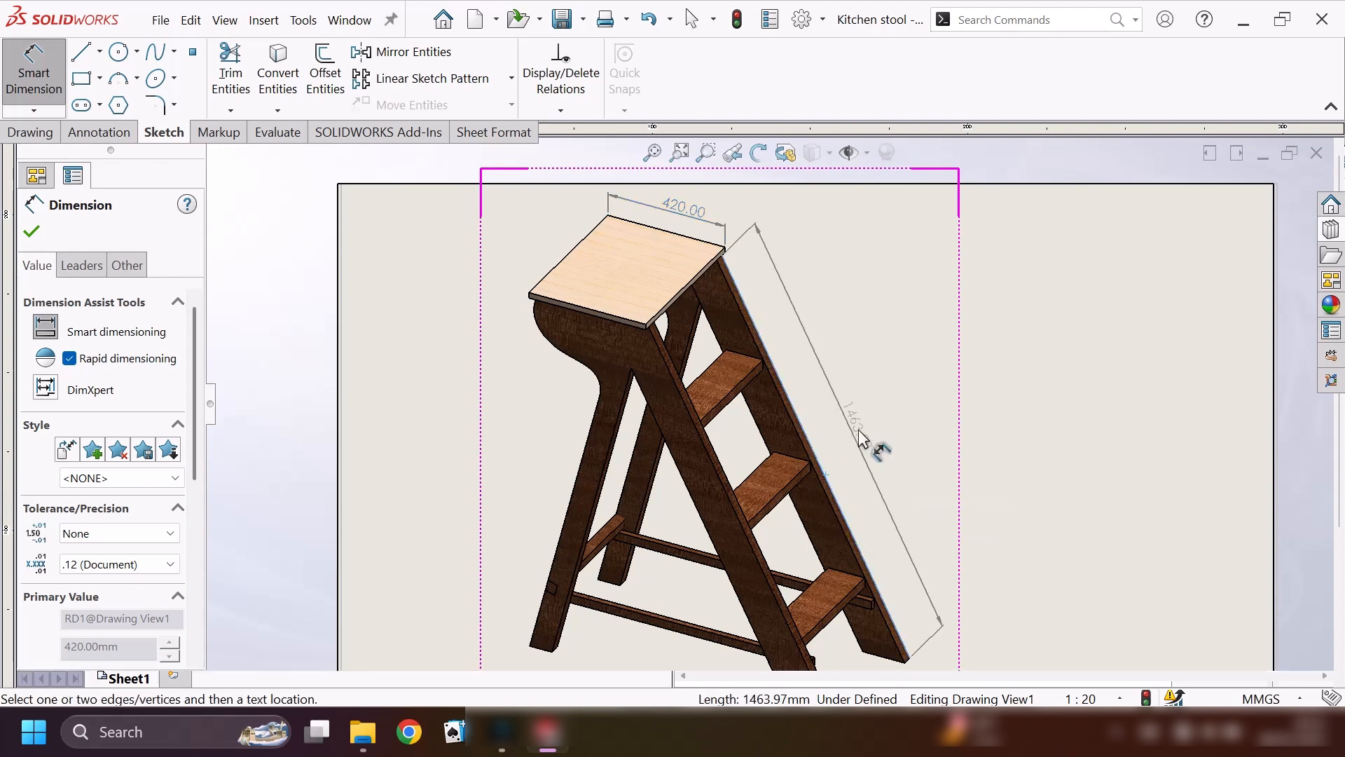
click(874, 423)
Dimension the outer edge of the near rear leg and the length of the lower side brace.
scroll(874, 423, up, 2)
scroll(730, 527, down, 2)
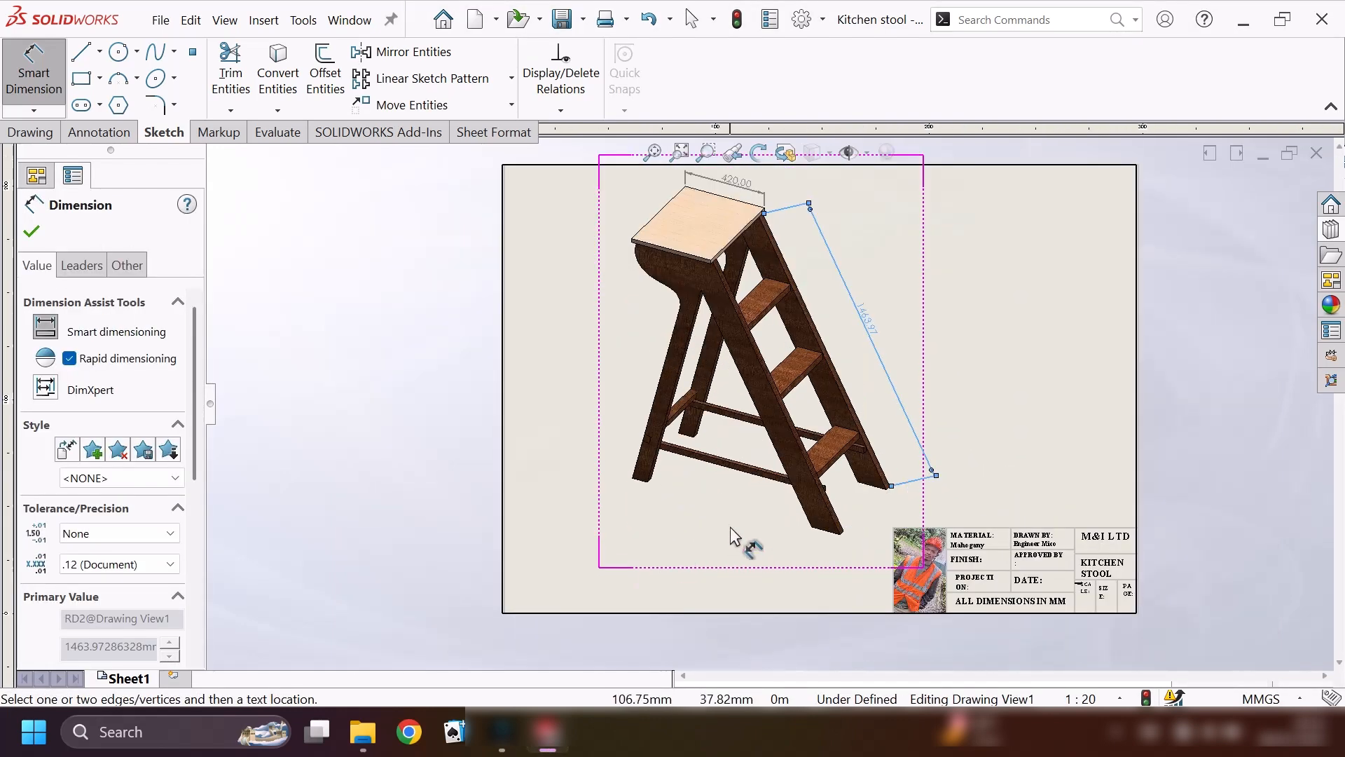
scroll(595, 429, up, 3)
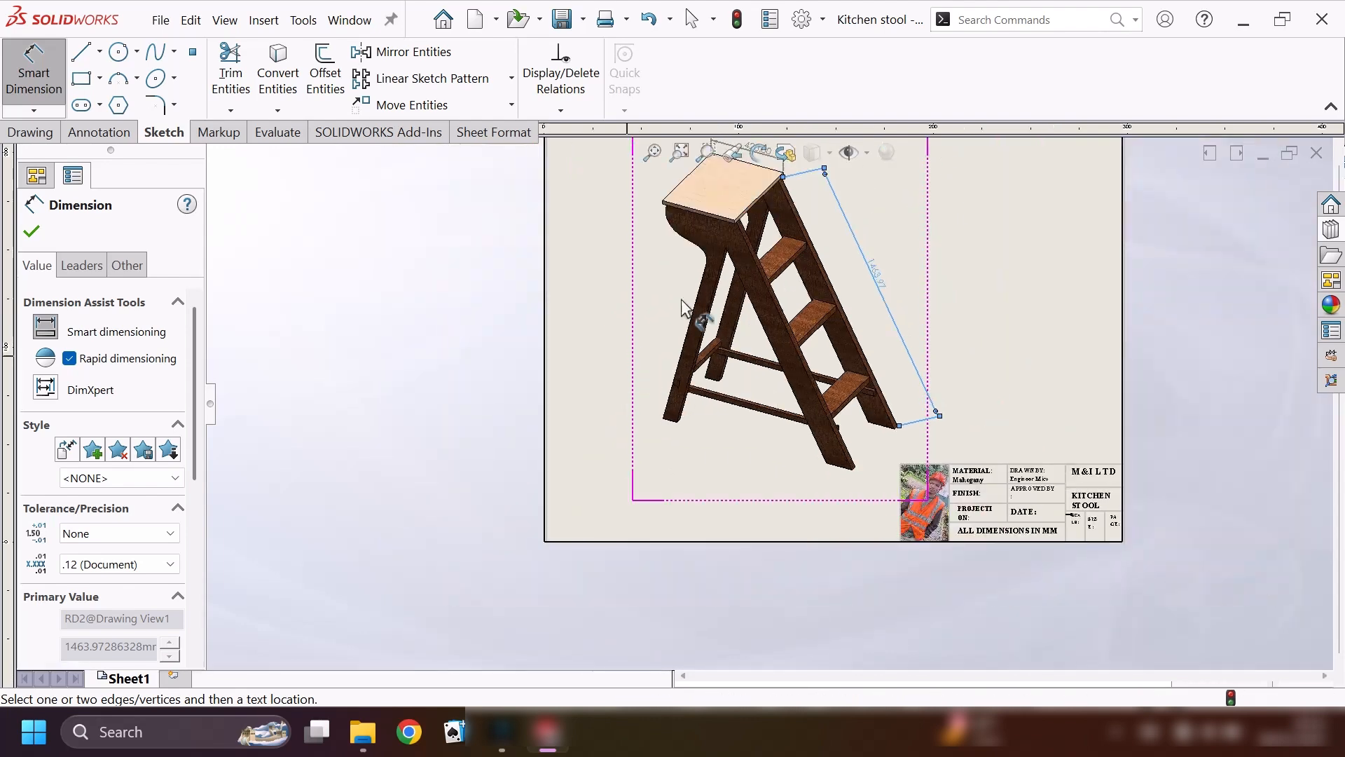
scroll(691, 375, down, 2)
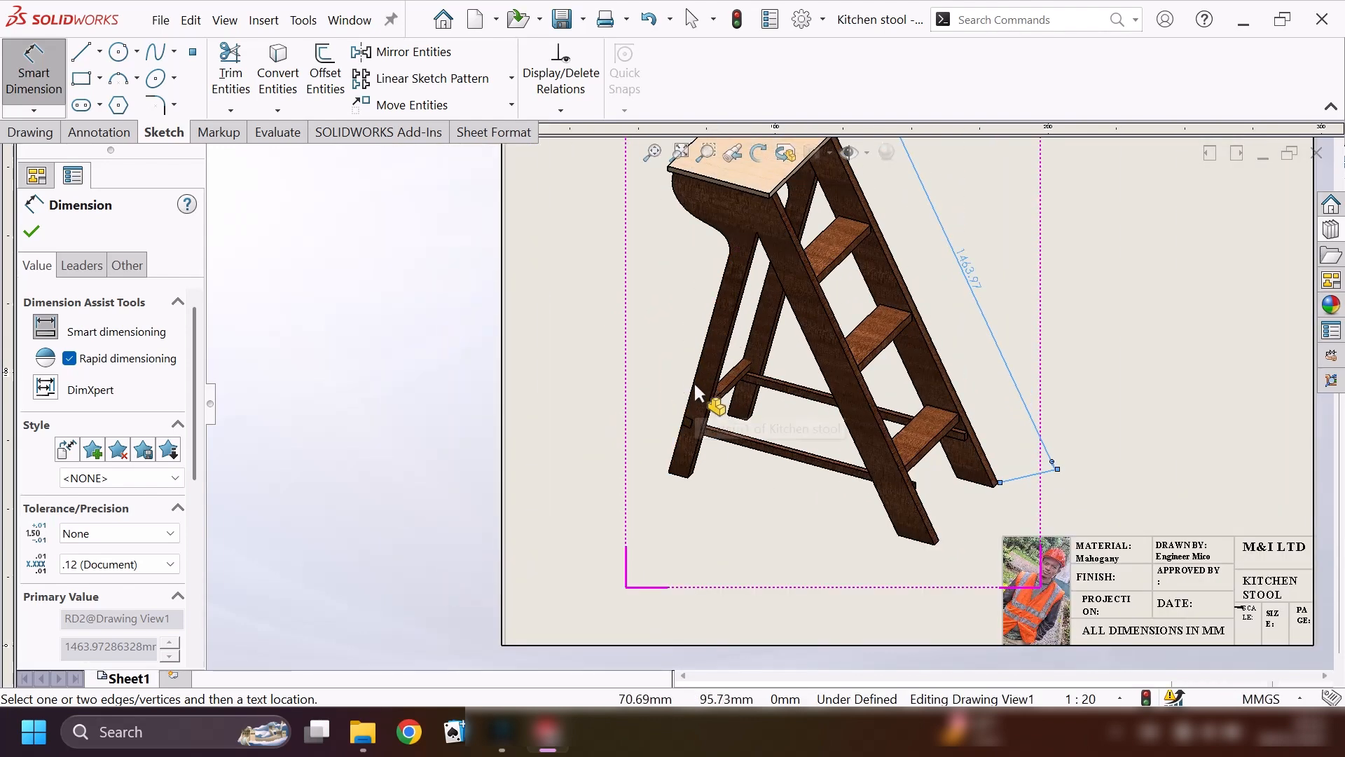
click(693, 381)
click(667, 372)
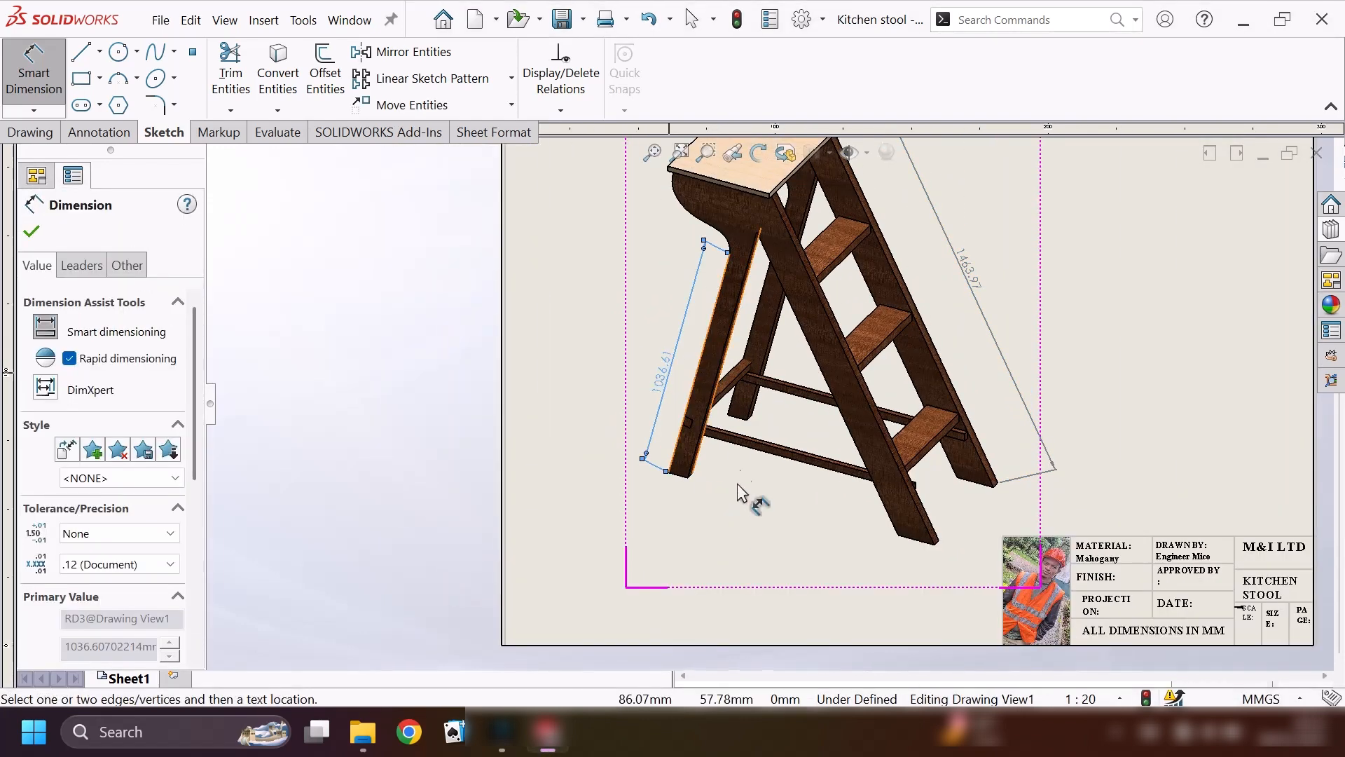
click(755, 450)
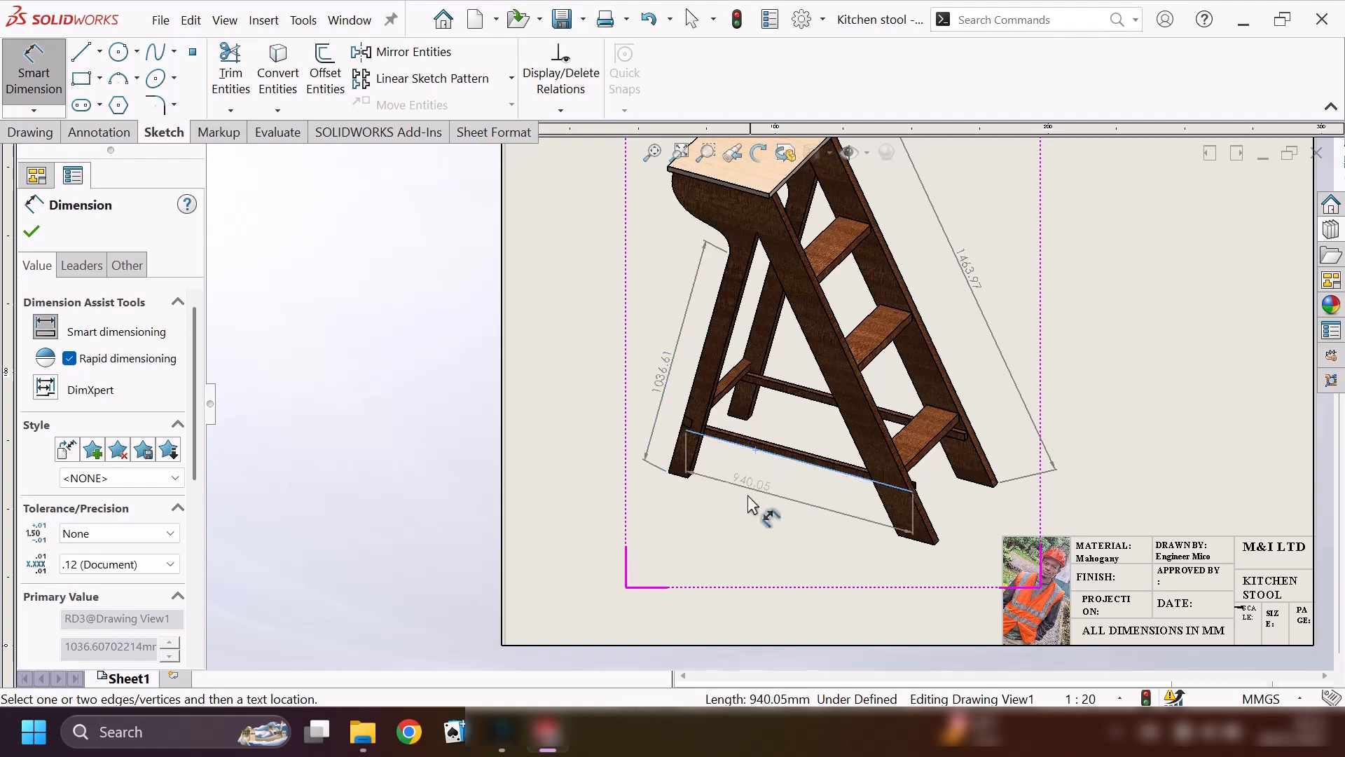
click(735, 508)
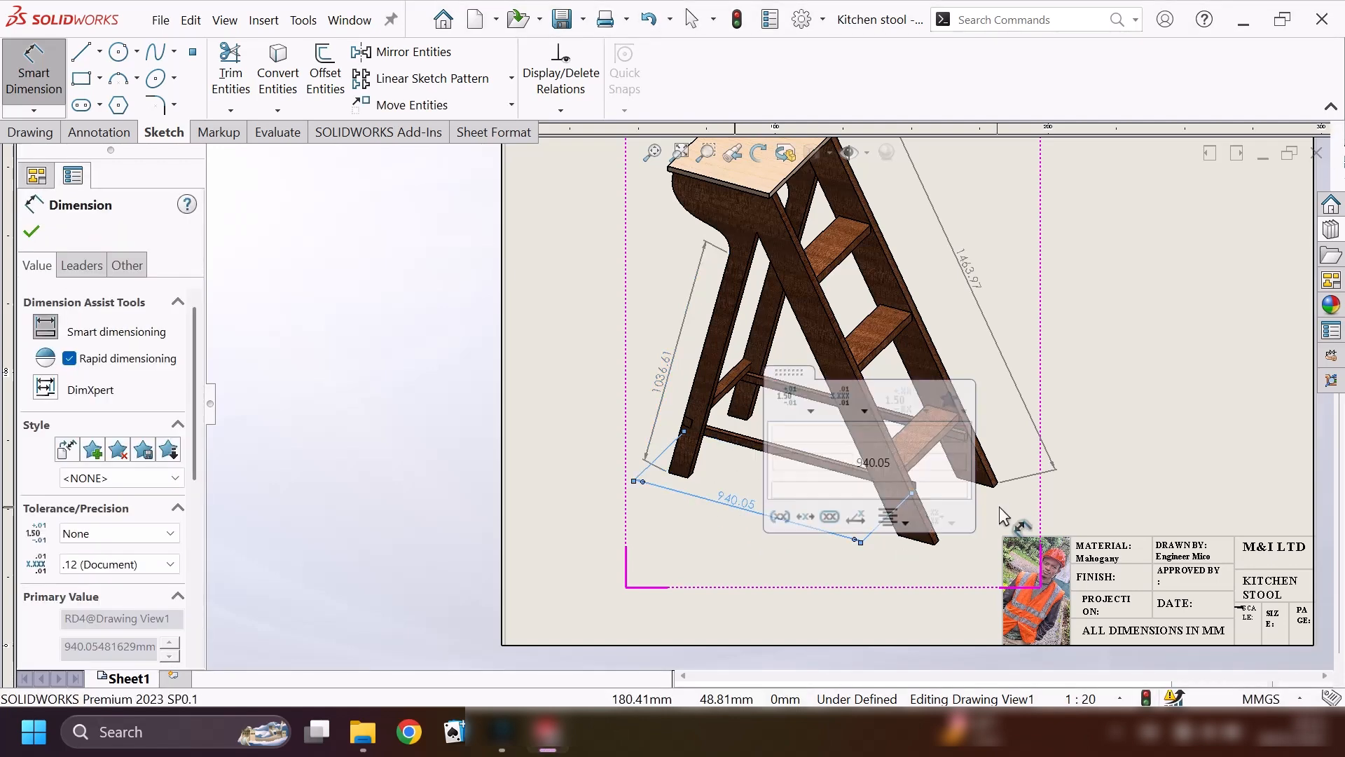
Dimension the thickness of the near step rail's foot and the distance between both rail feet, and finish dimensioning.
scroll(973, 540, down, 3)
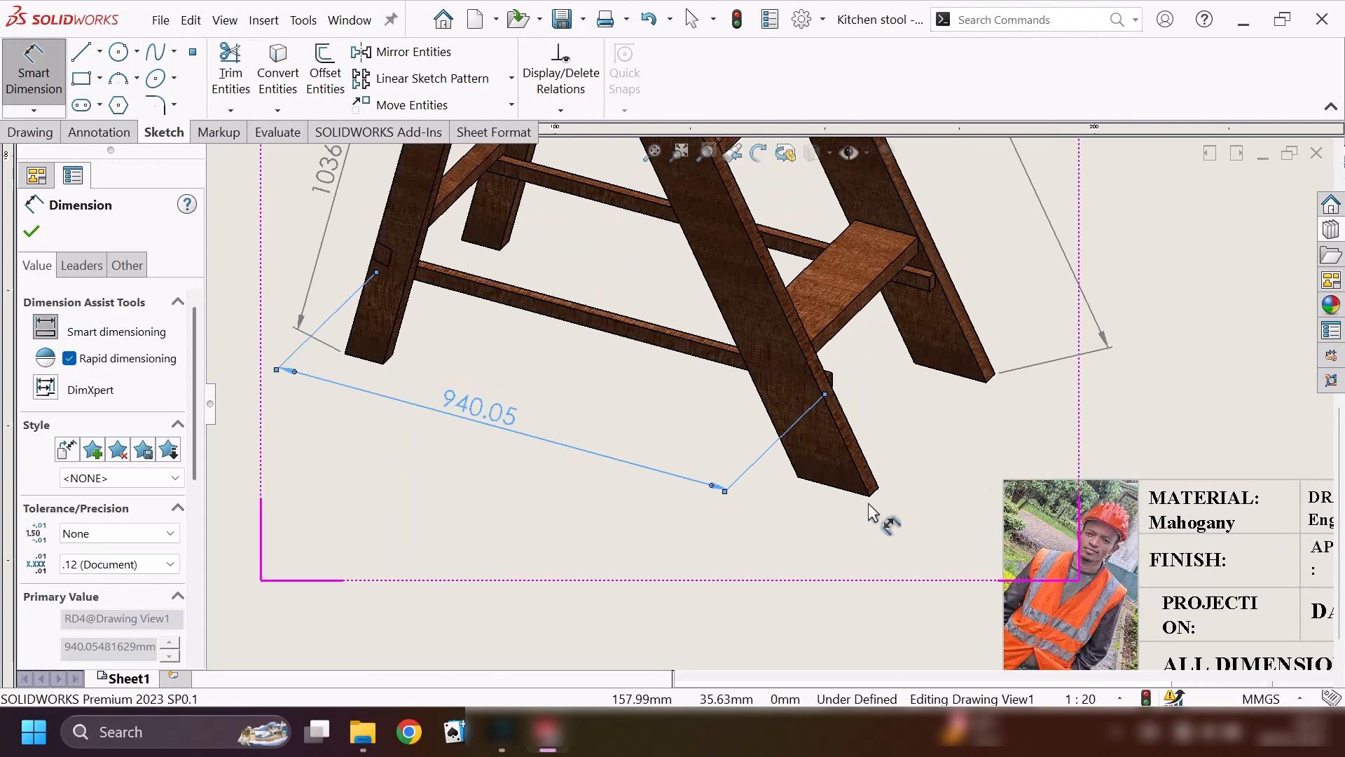
click(873, 496)
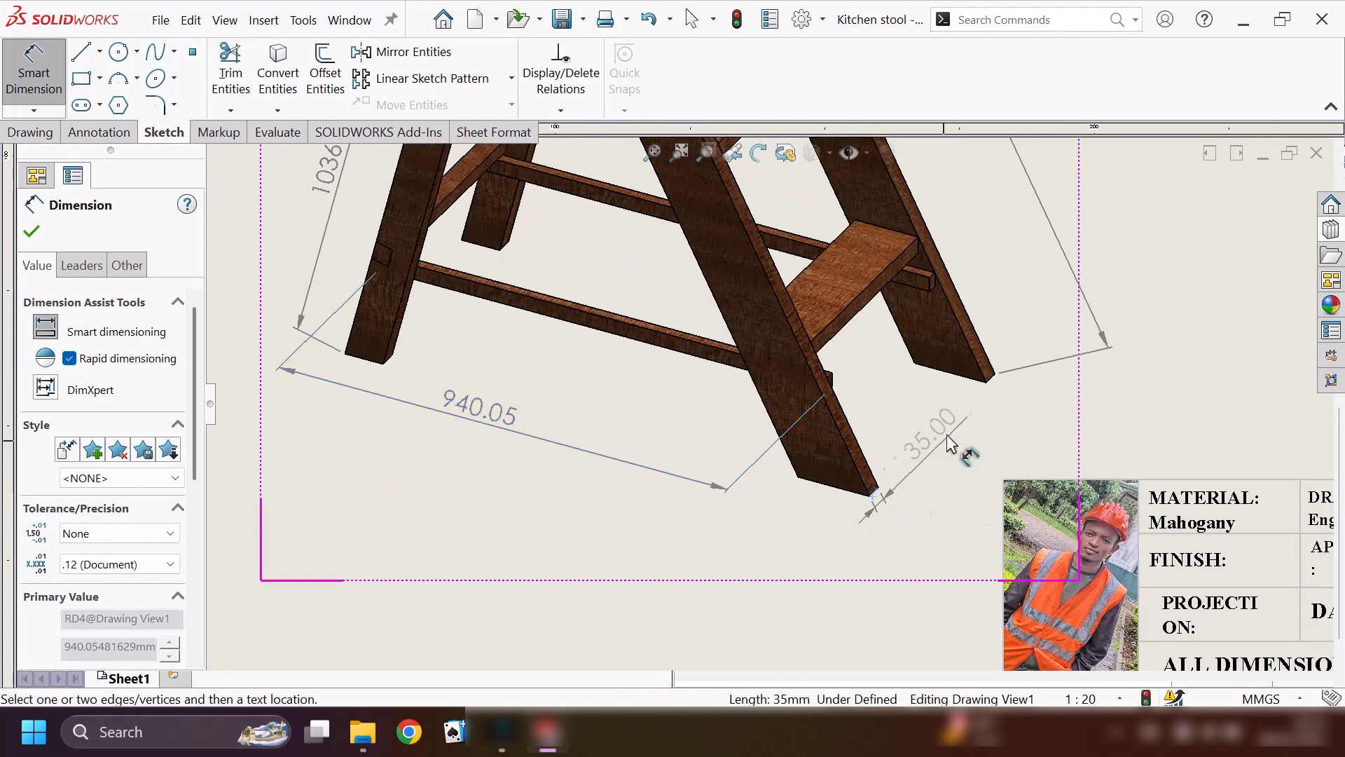
click(887, 525)
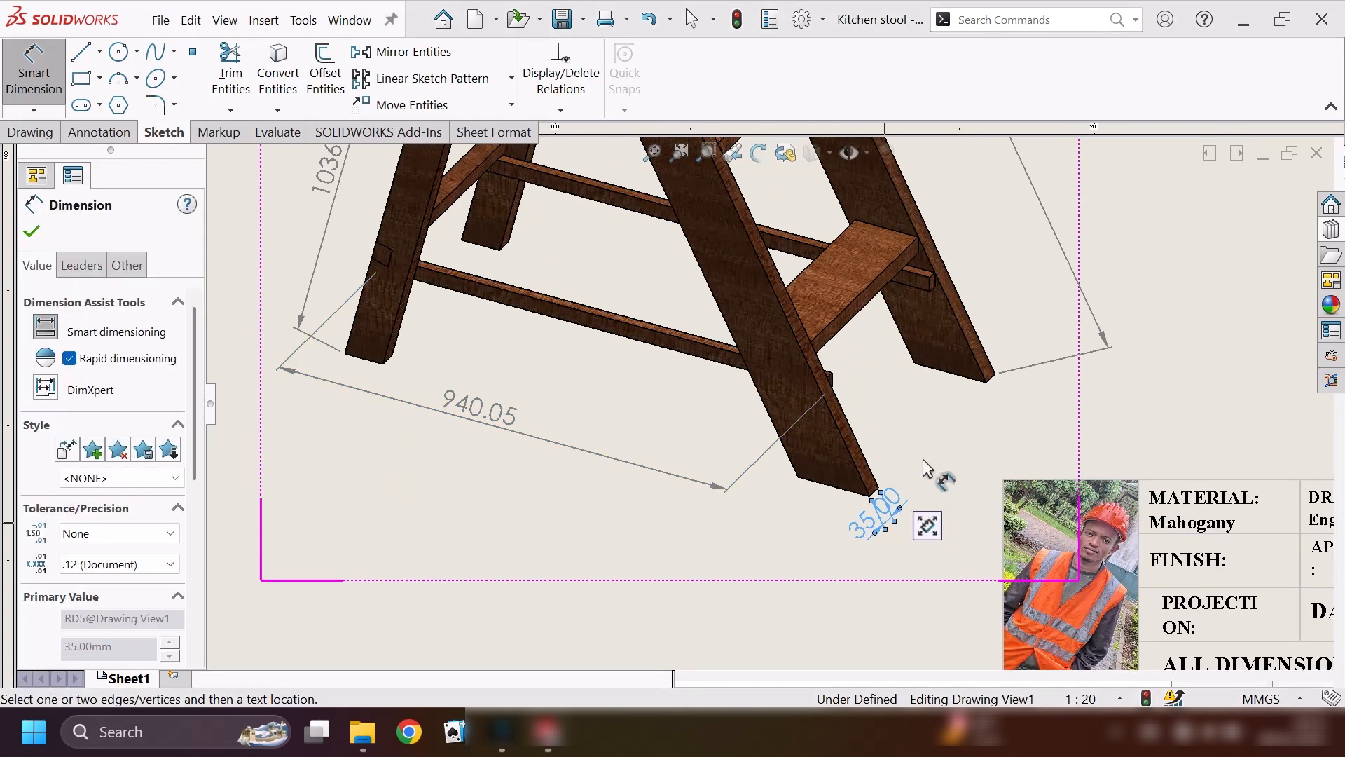
click(870, 497)
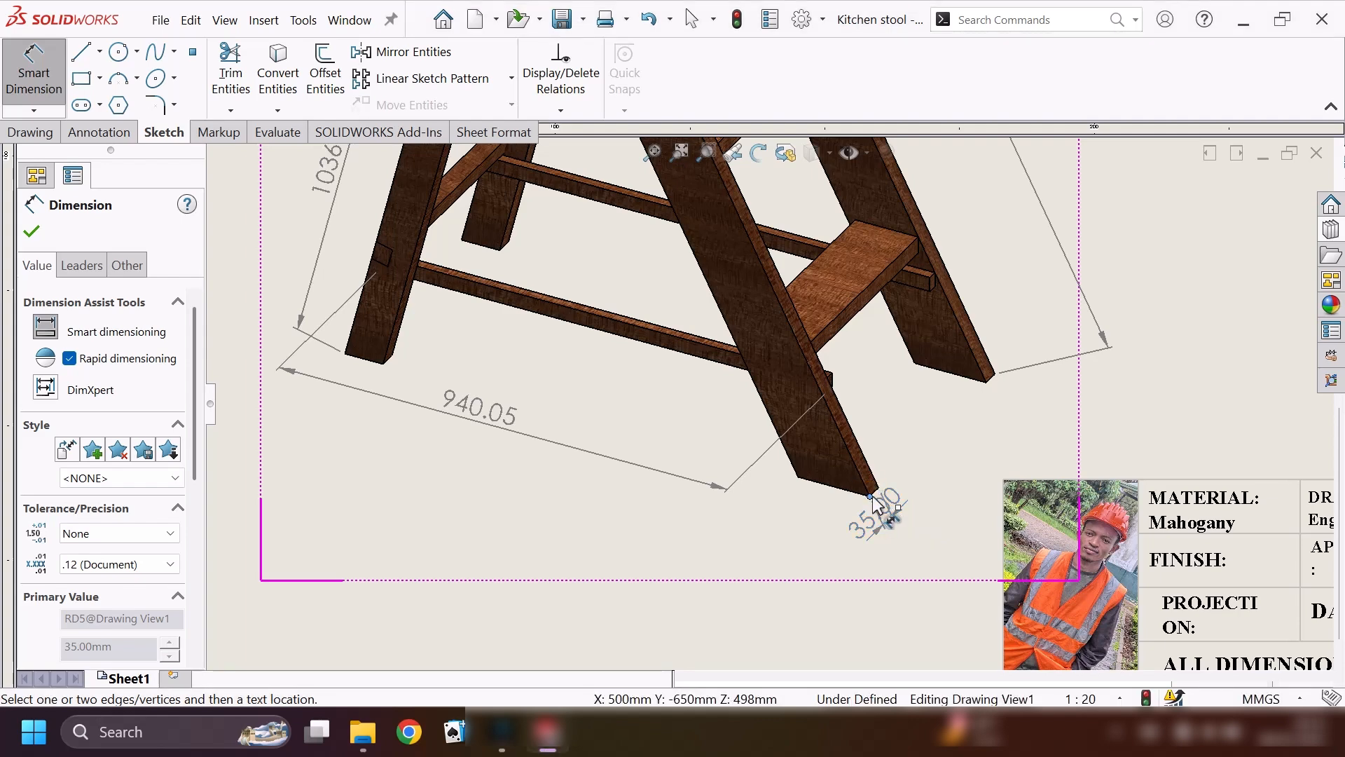
click(994, 374)
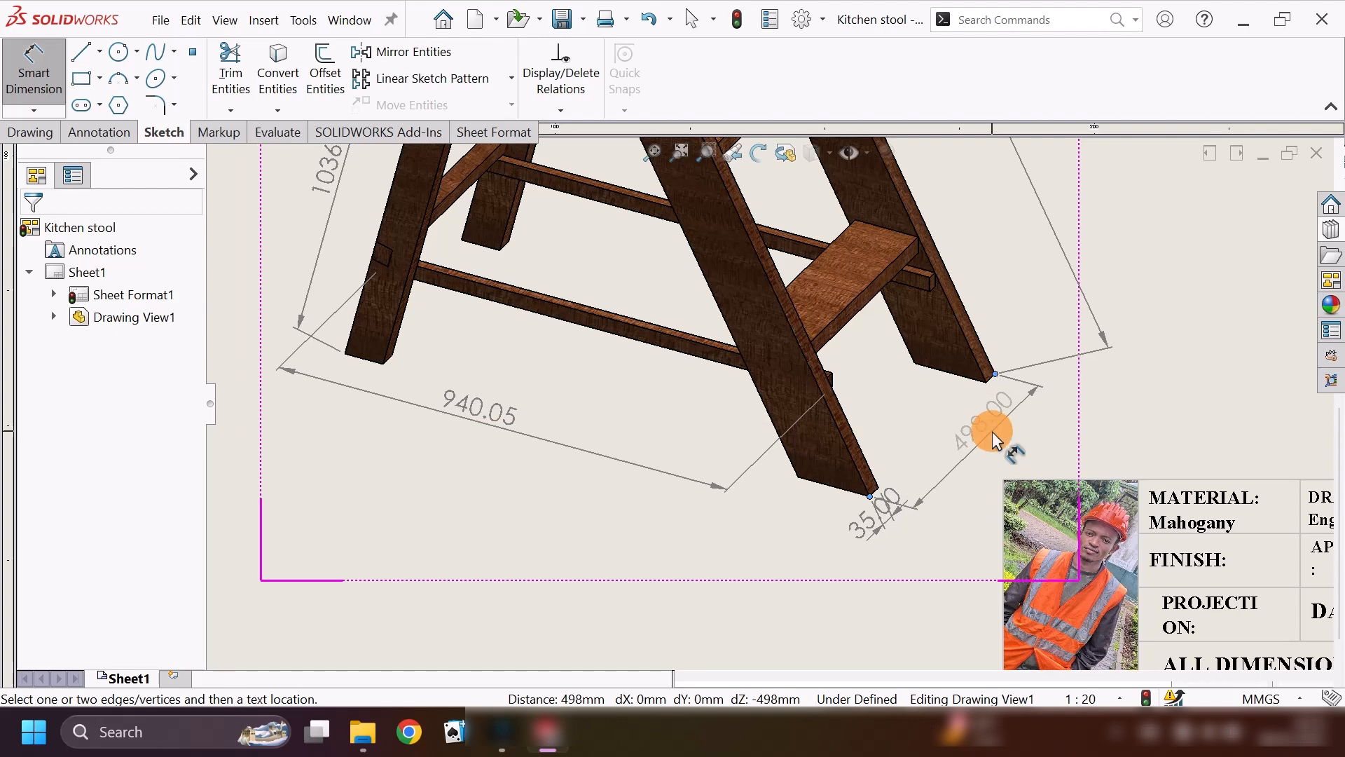
click(992, 431)
scroll(988, 406, up, 6)
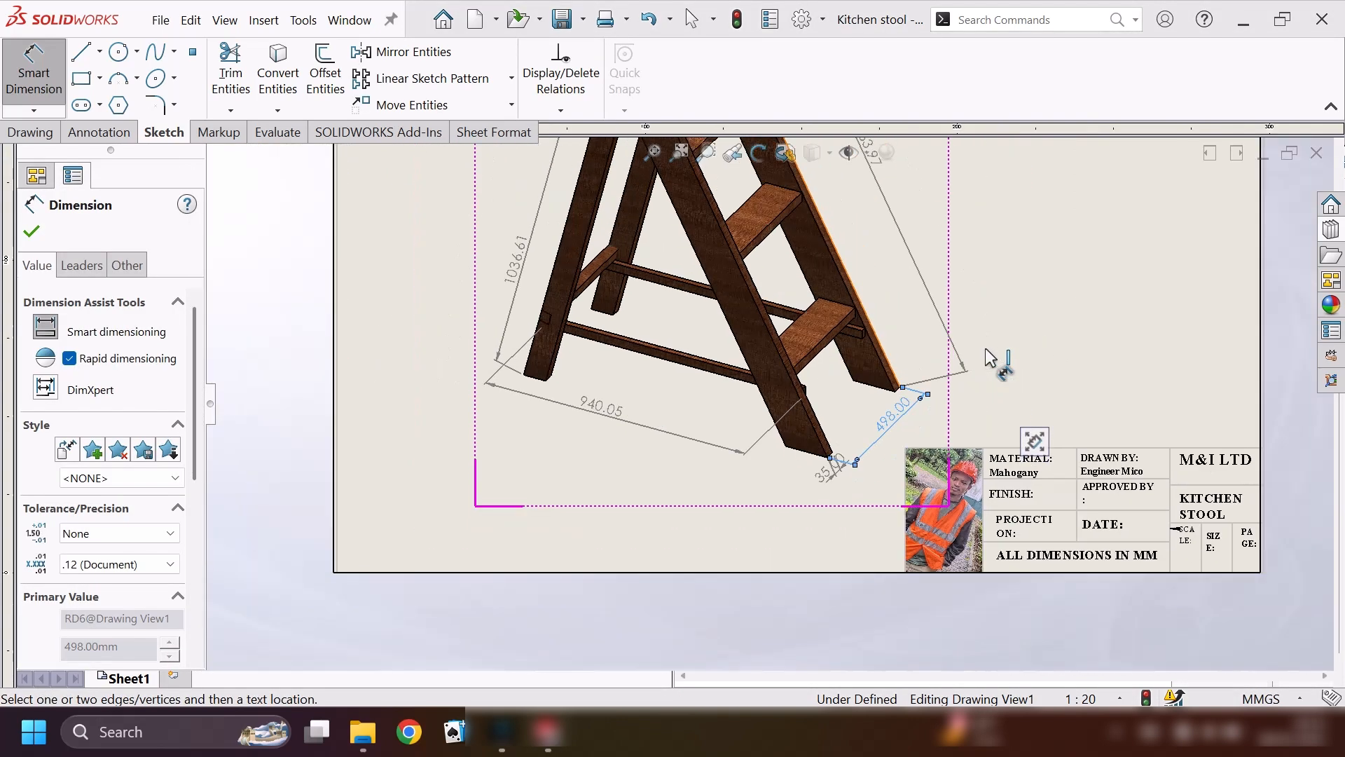
click(32, 231)
Save the drawing as an Adobe PDF on the Desktop under the file name "Kitchen stool 1".
scroll(860, 379, down, 2)
scroll(772, 259, up, 3)
scroll(729, 320, down, 4)
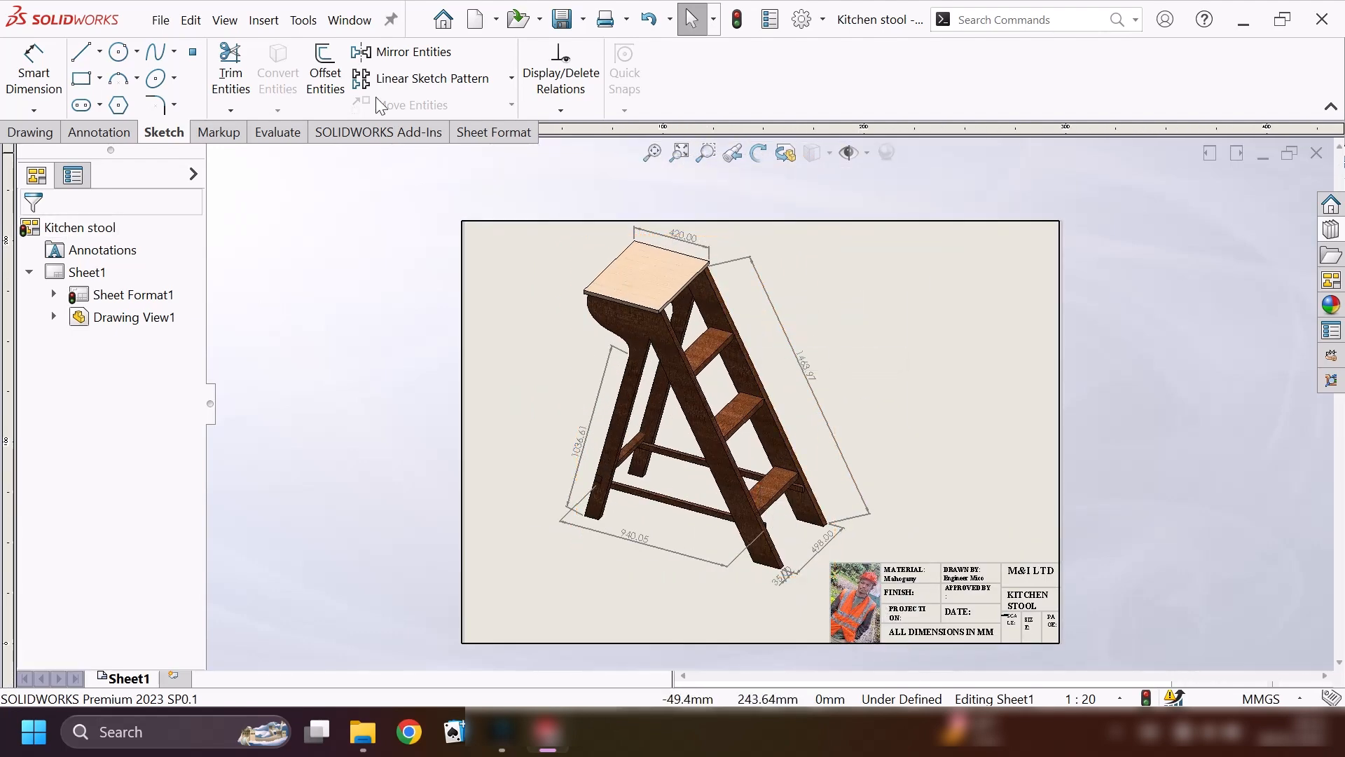
click(583, 25)
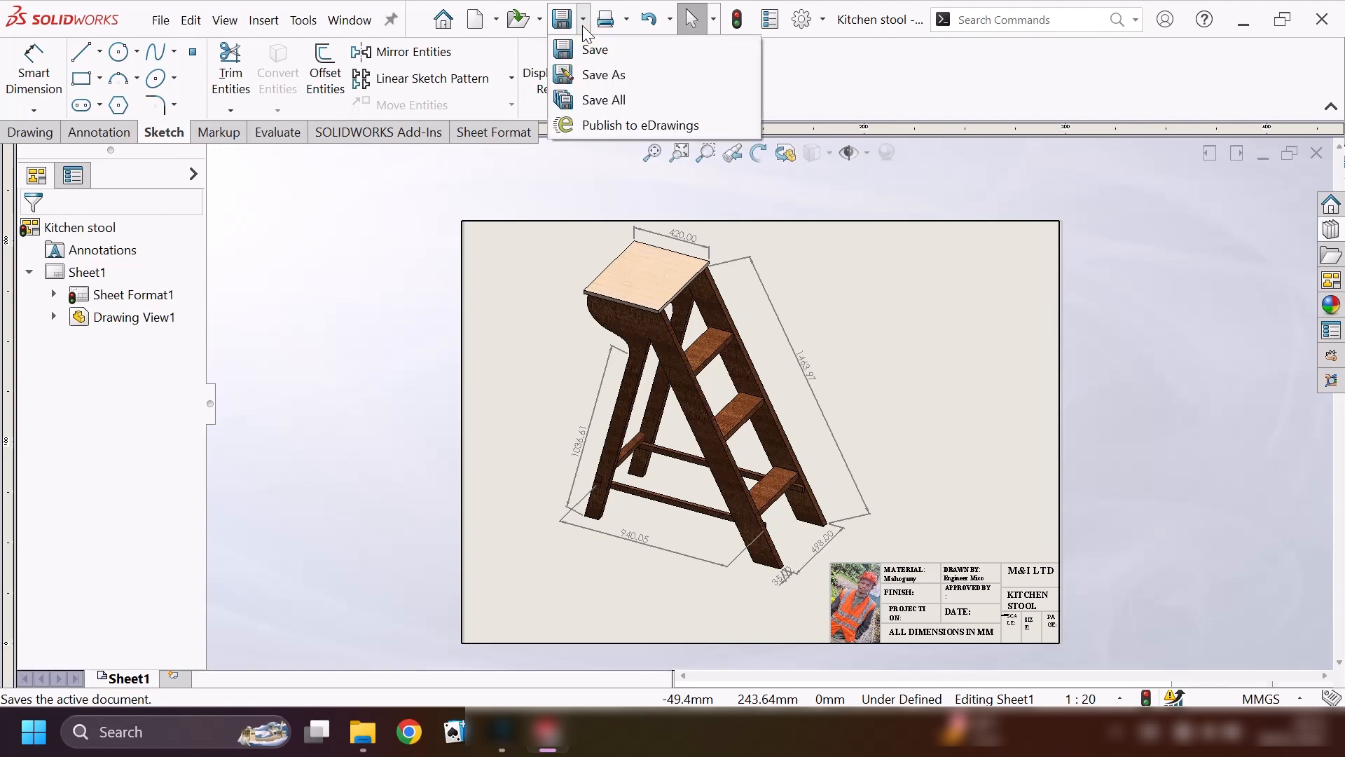
click(612, 75)
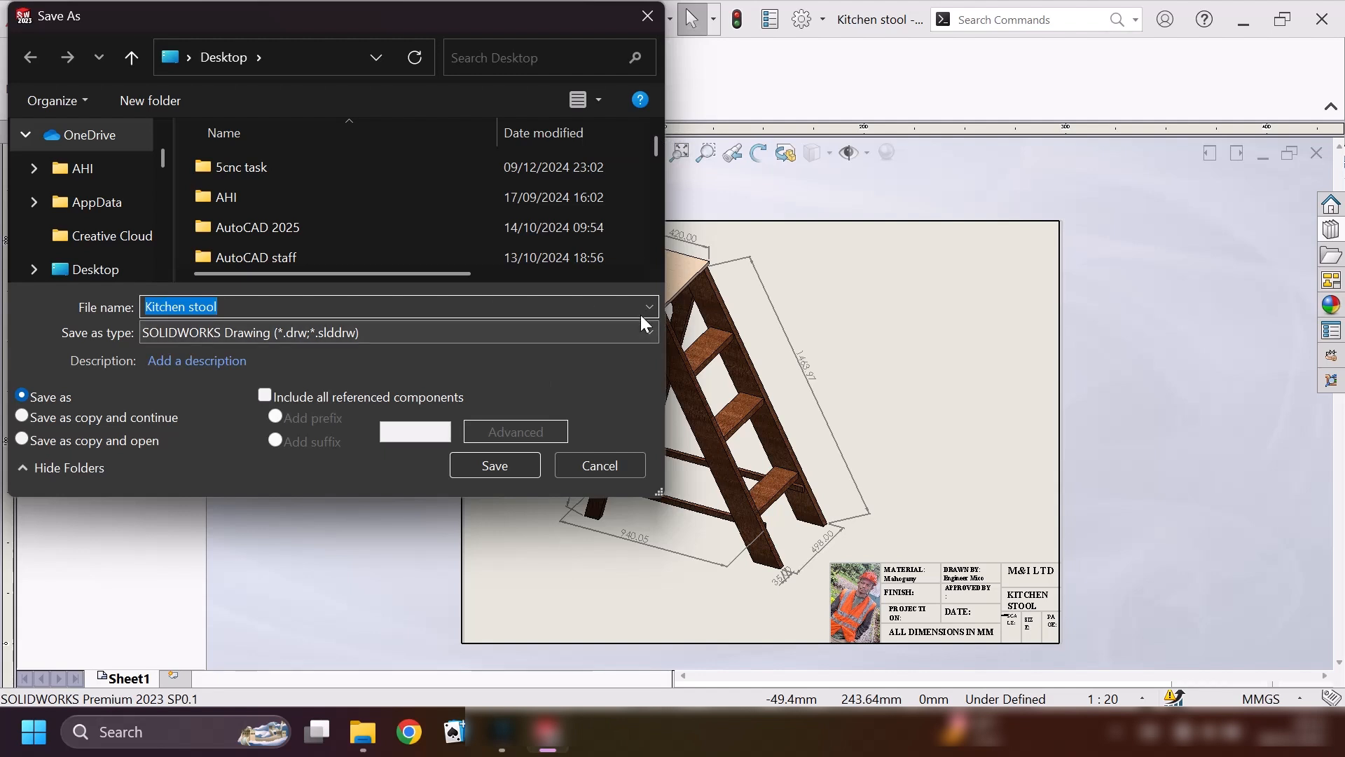
click(646, 332)
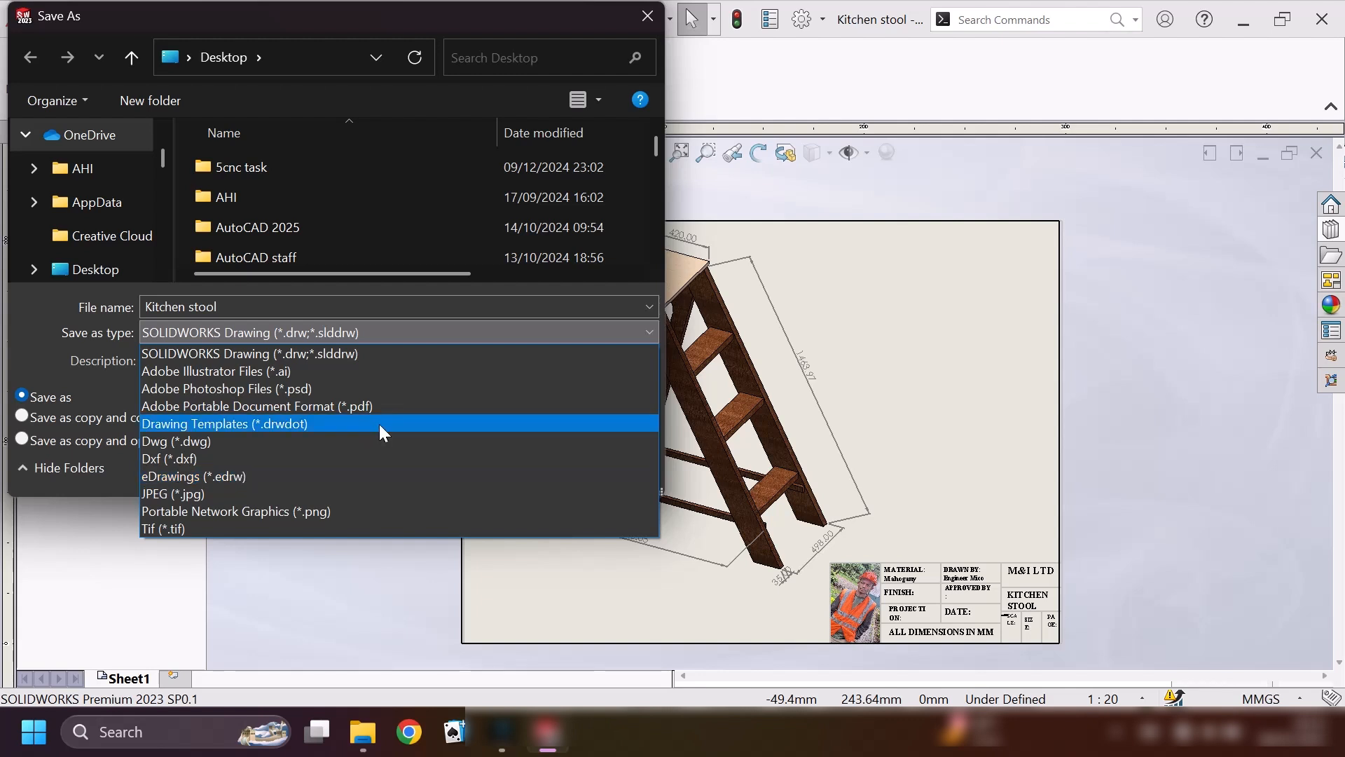
click(300, 408)
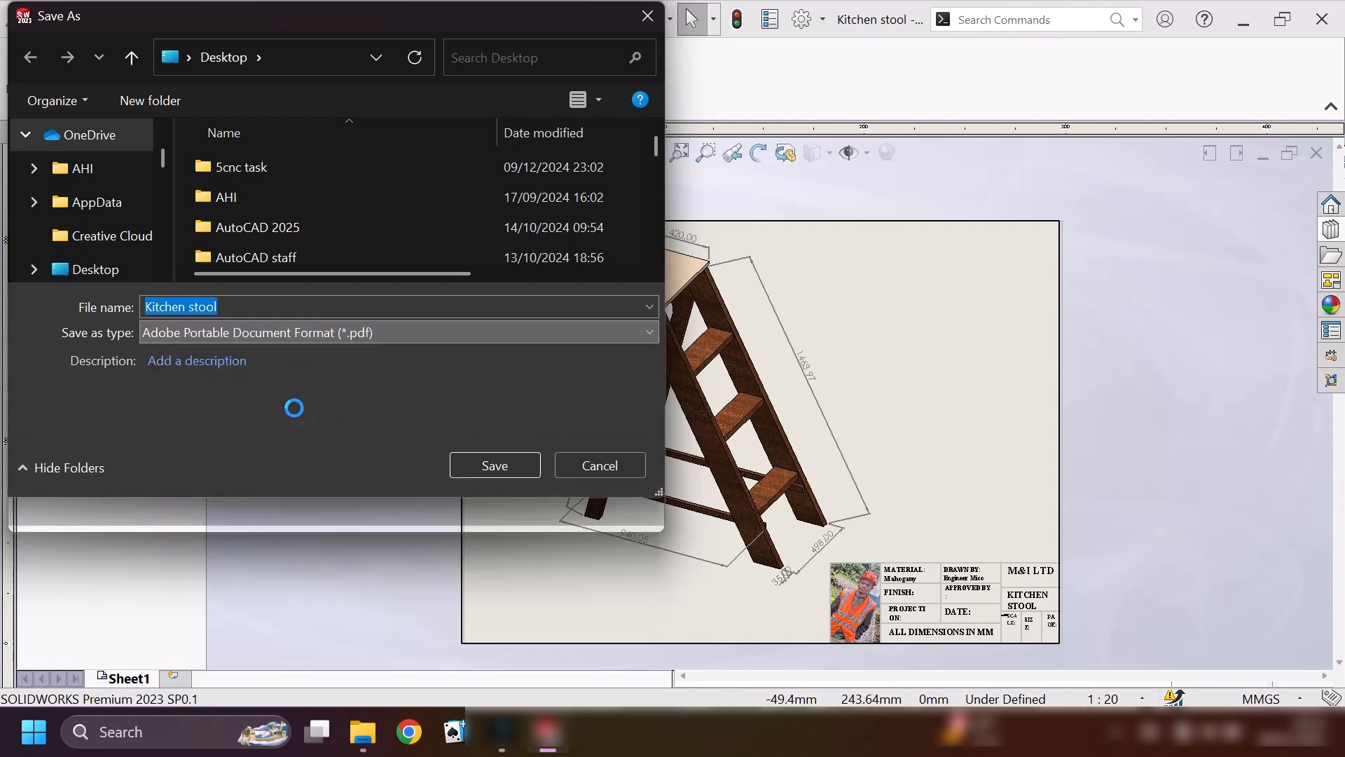
click(126, 279)
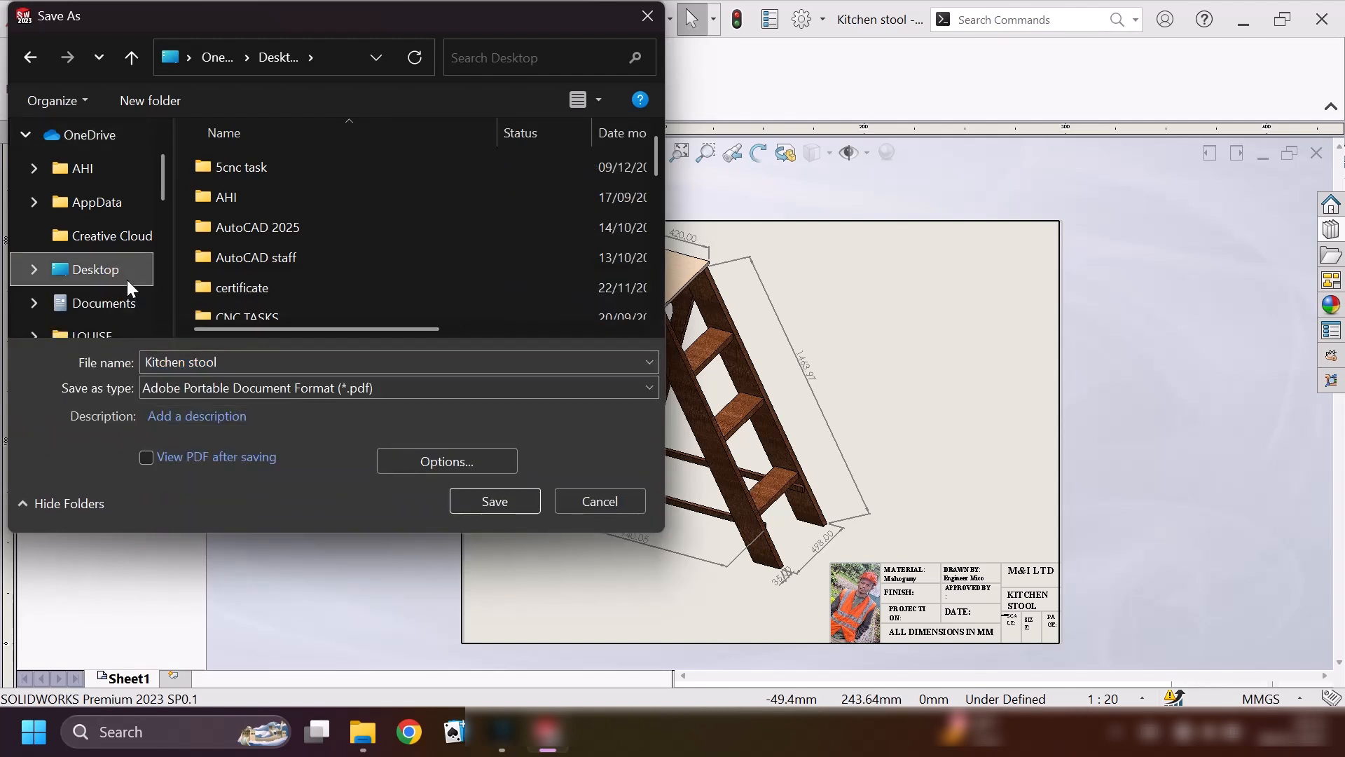
click(235, 358)
text(1)
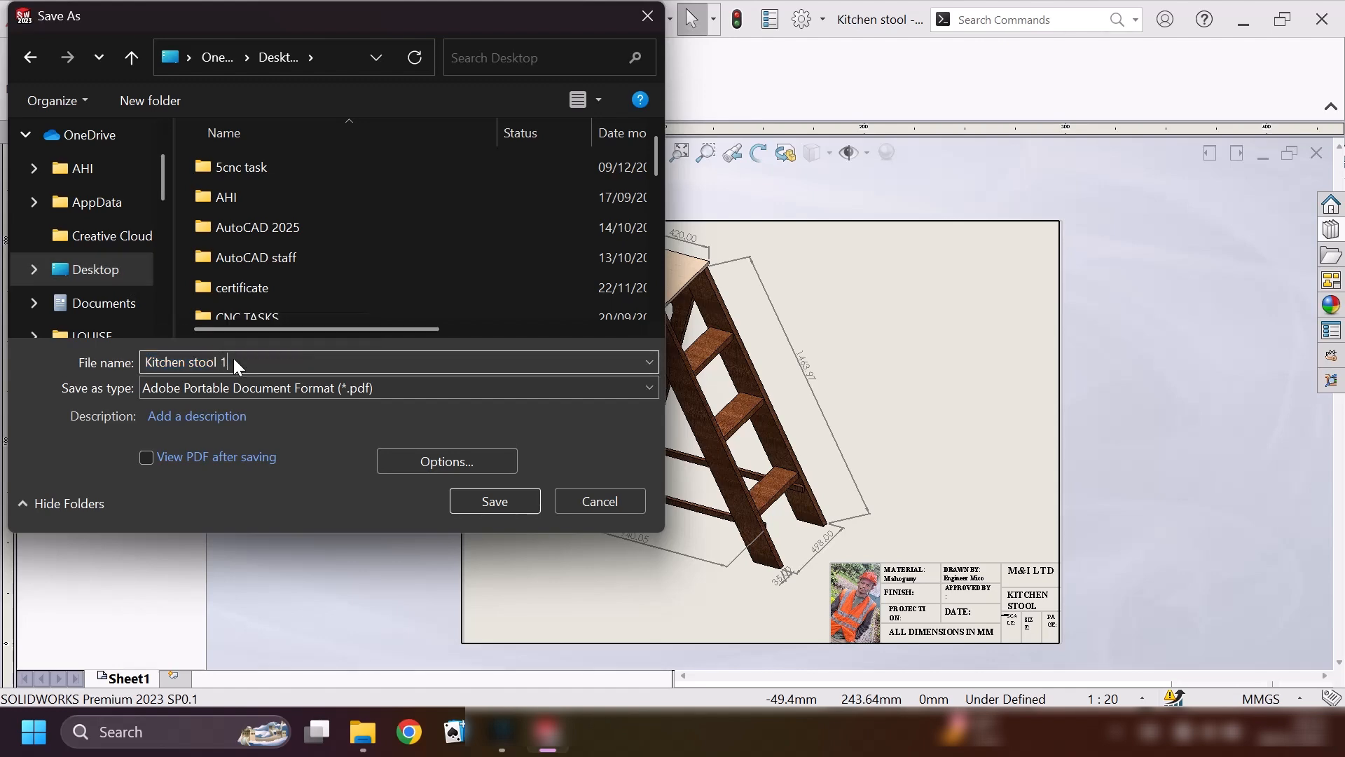
click(505, 499)
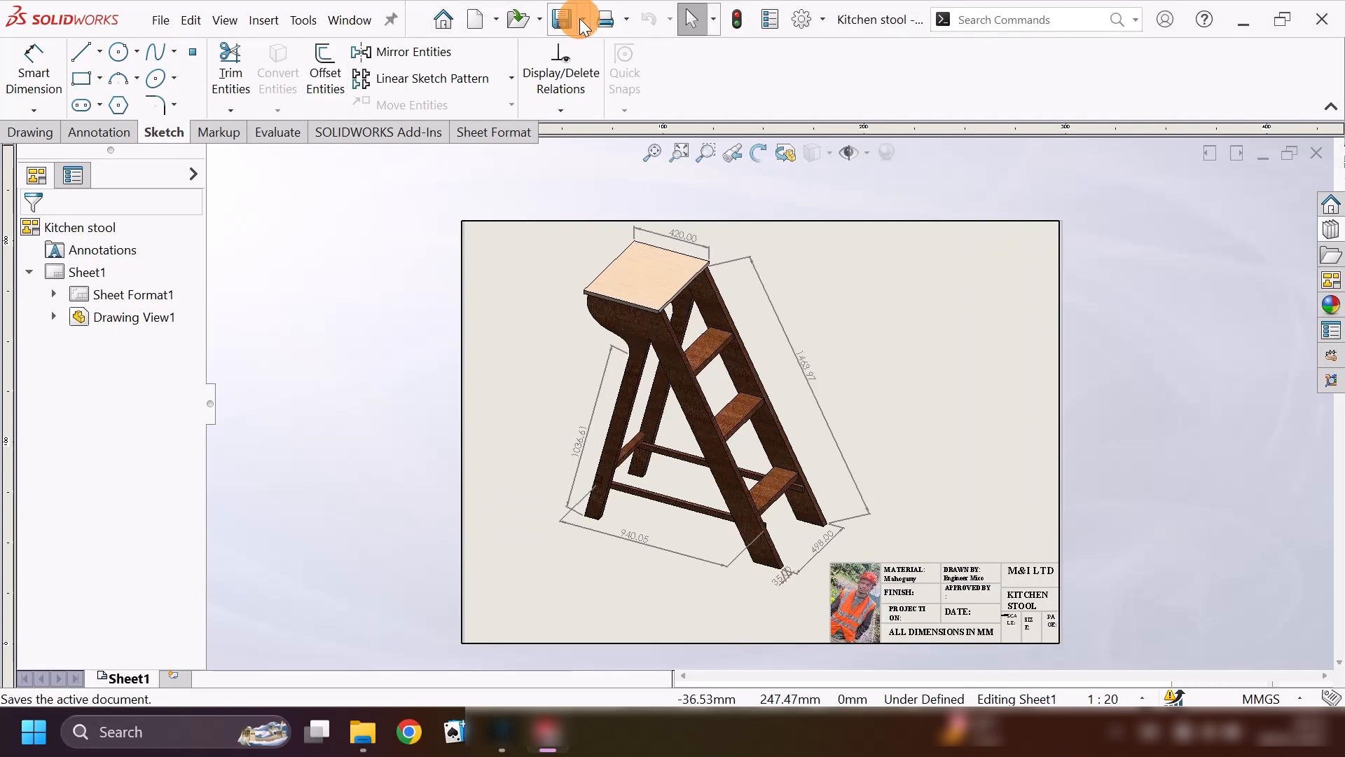
Save a copy of the drawing as a JPEG on the Desktop under the file name "Kitchen stool 2".
click(579, 18)
click(612, 75)
click(261, 306)
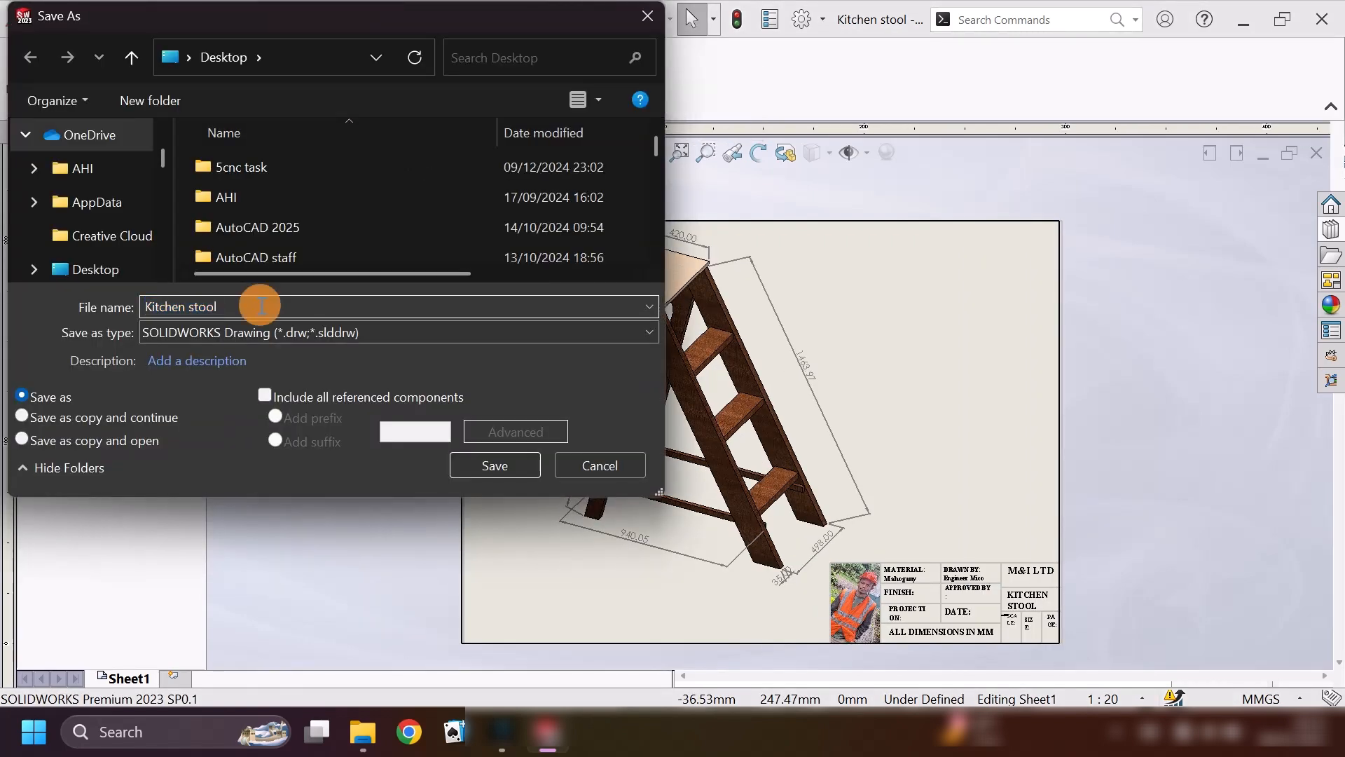
text(2)
click(650, 333)
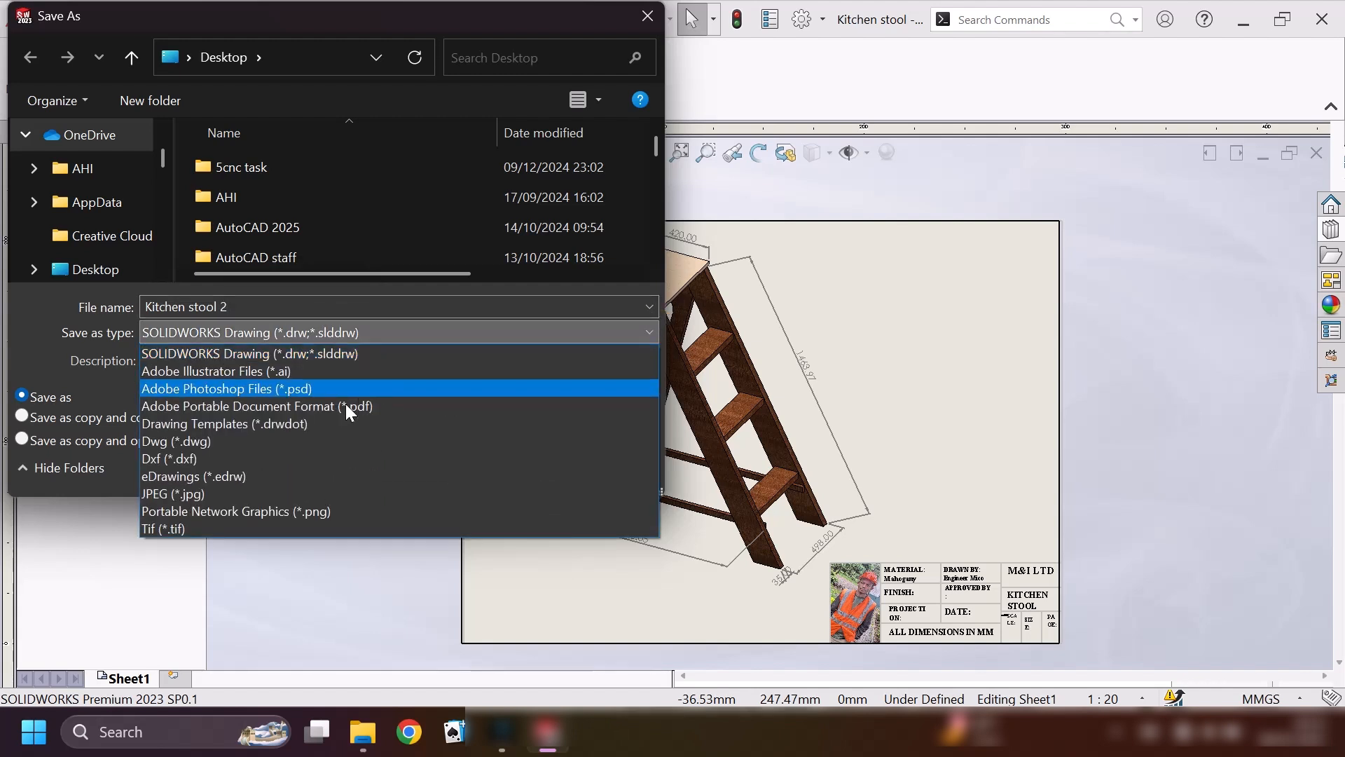
click(188, 494)
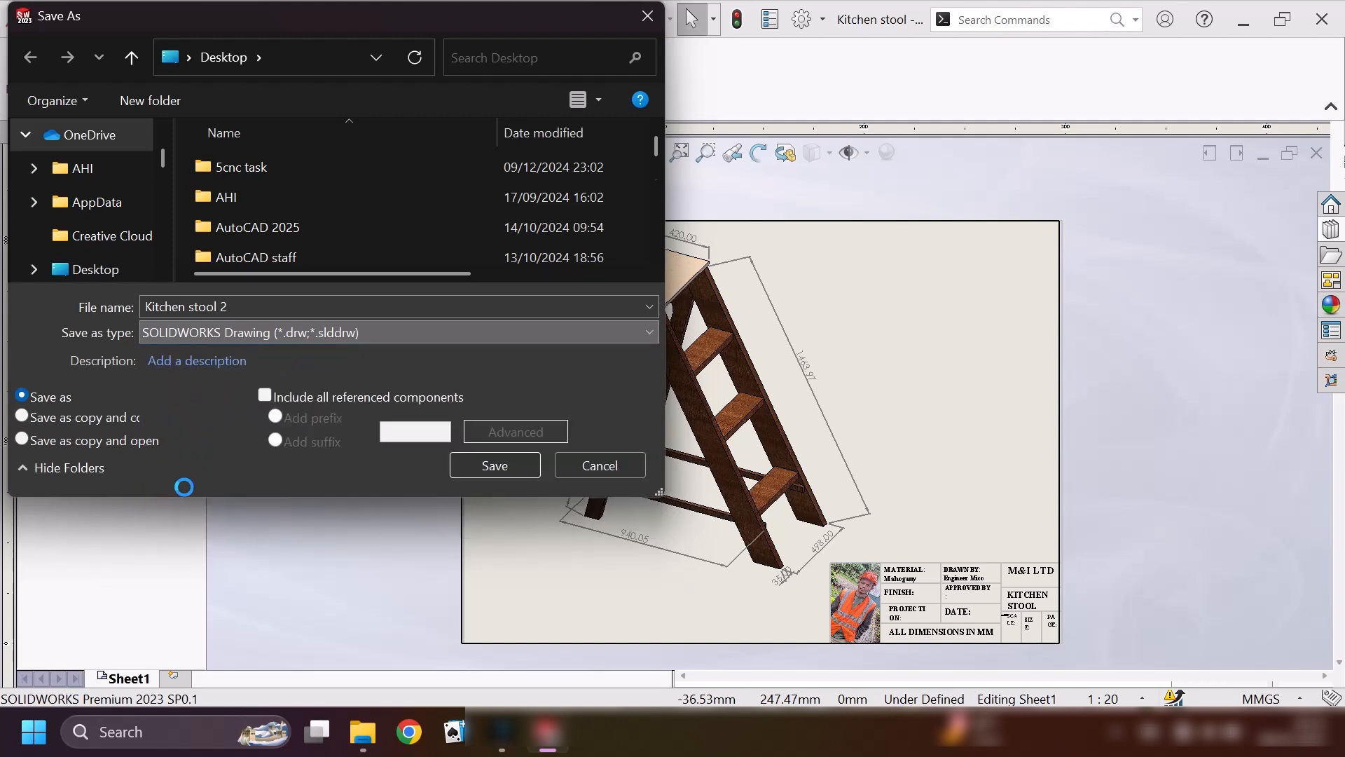
click(110, 278)
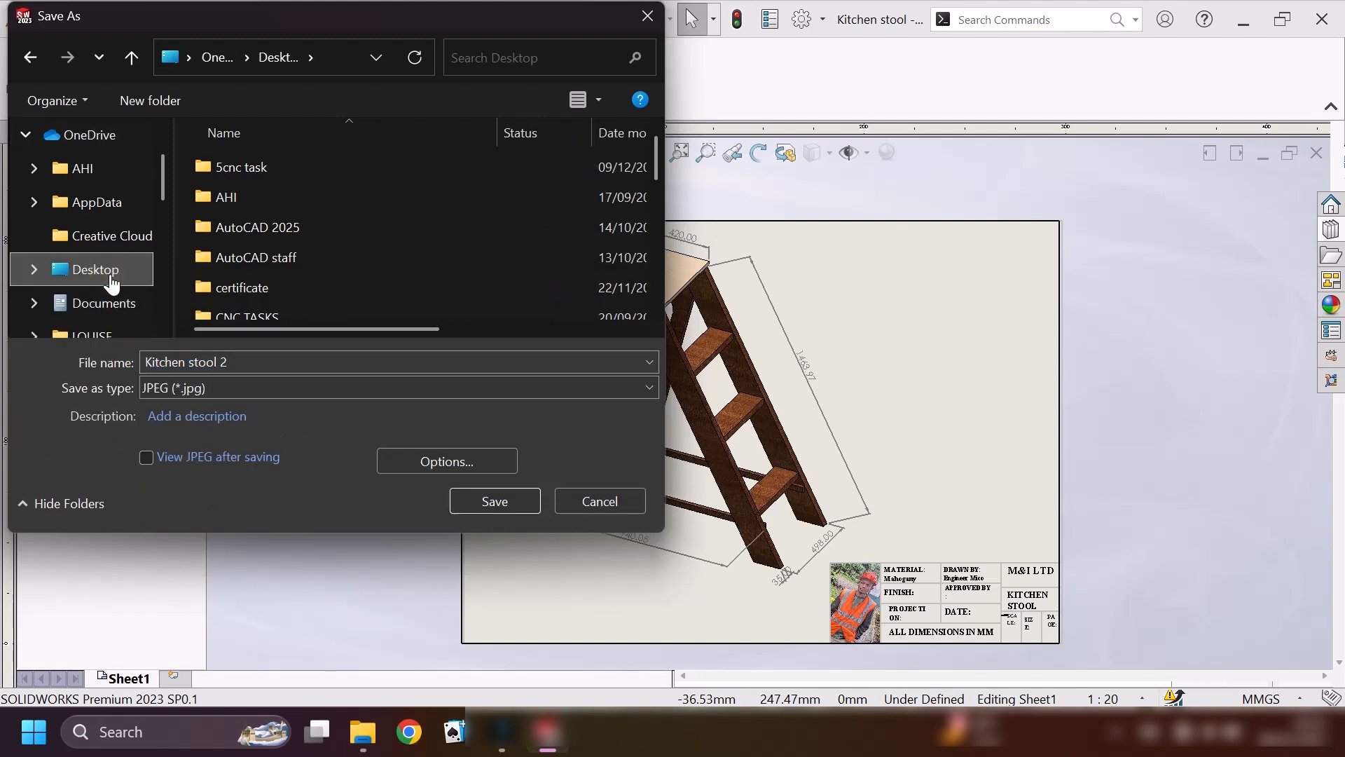
click(506, 500)
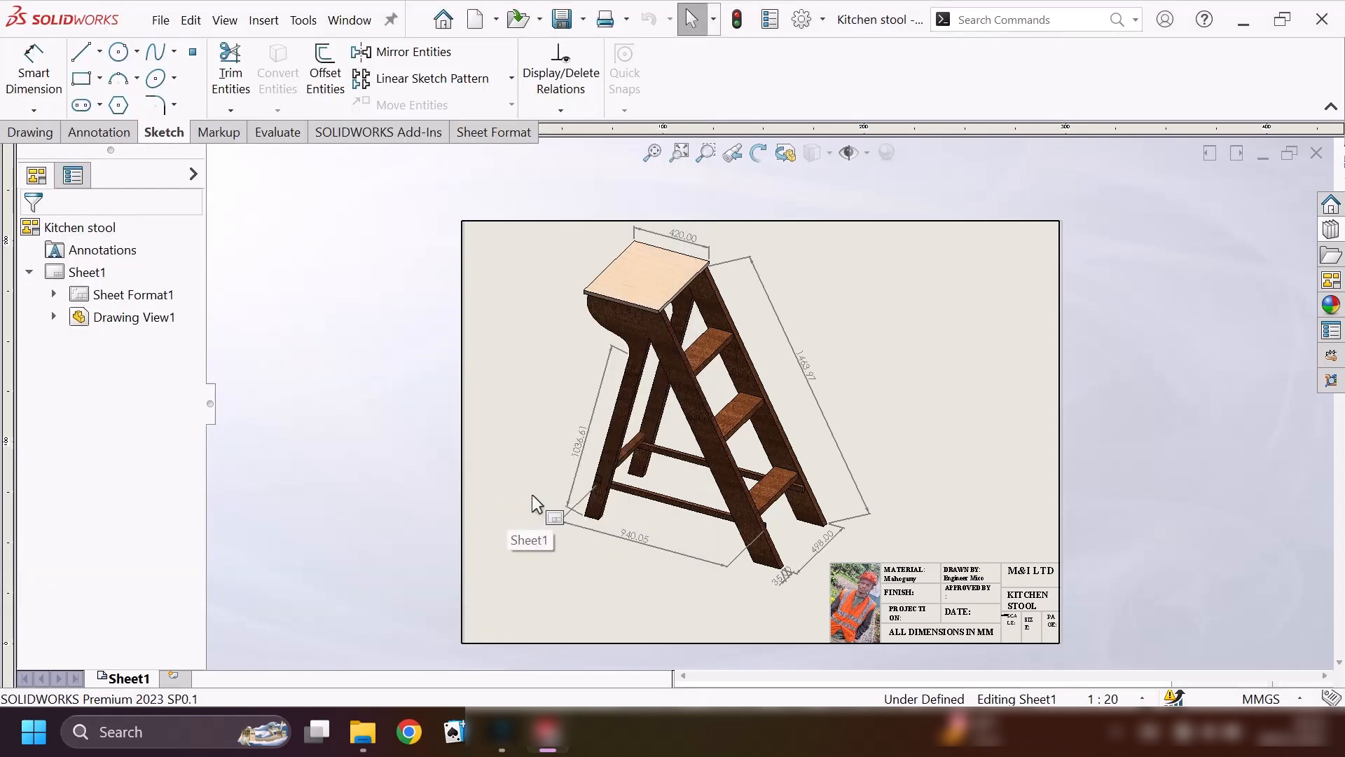
Switch to the Windows desktop, open the exported "Kitchen stool 1" PDF in Adobe Acrobat to check the drawing, and close it.
click(1341, 753)
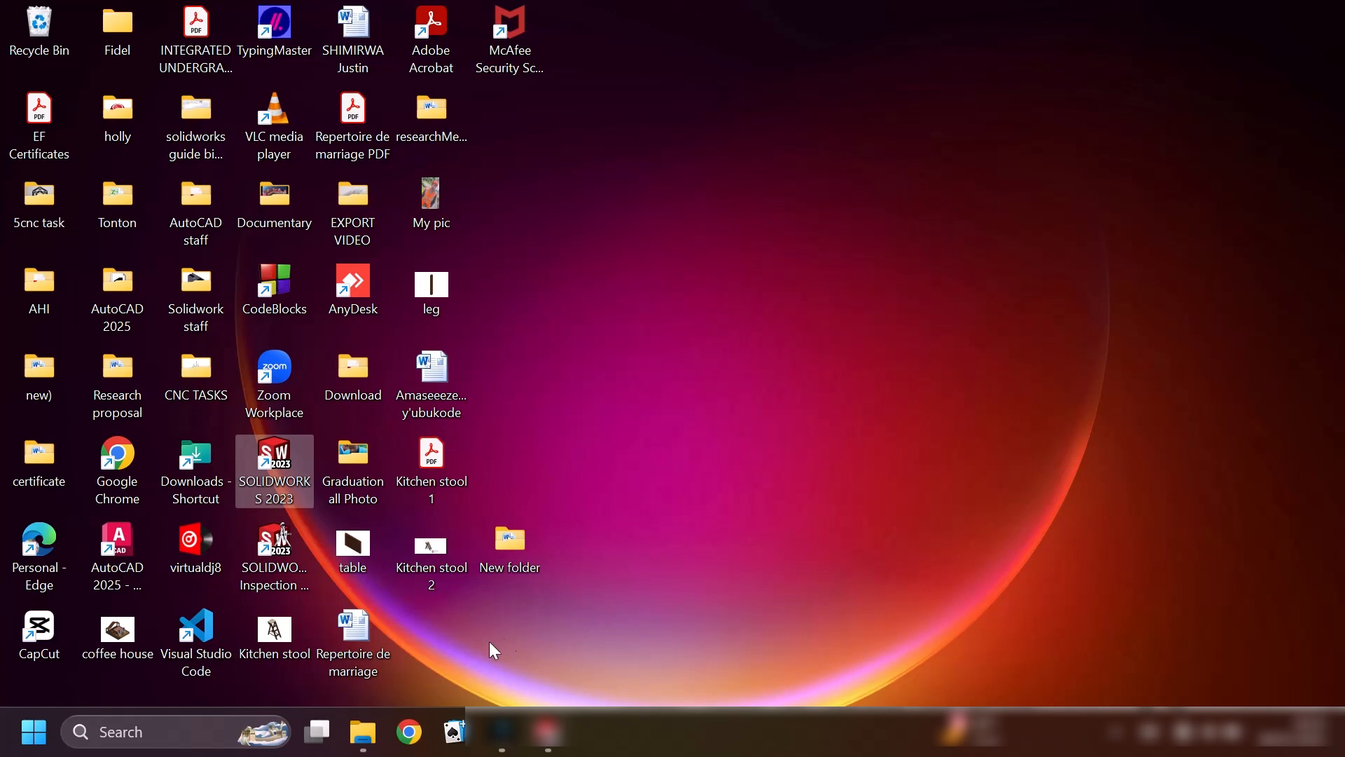
click(431, 454)
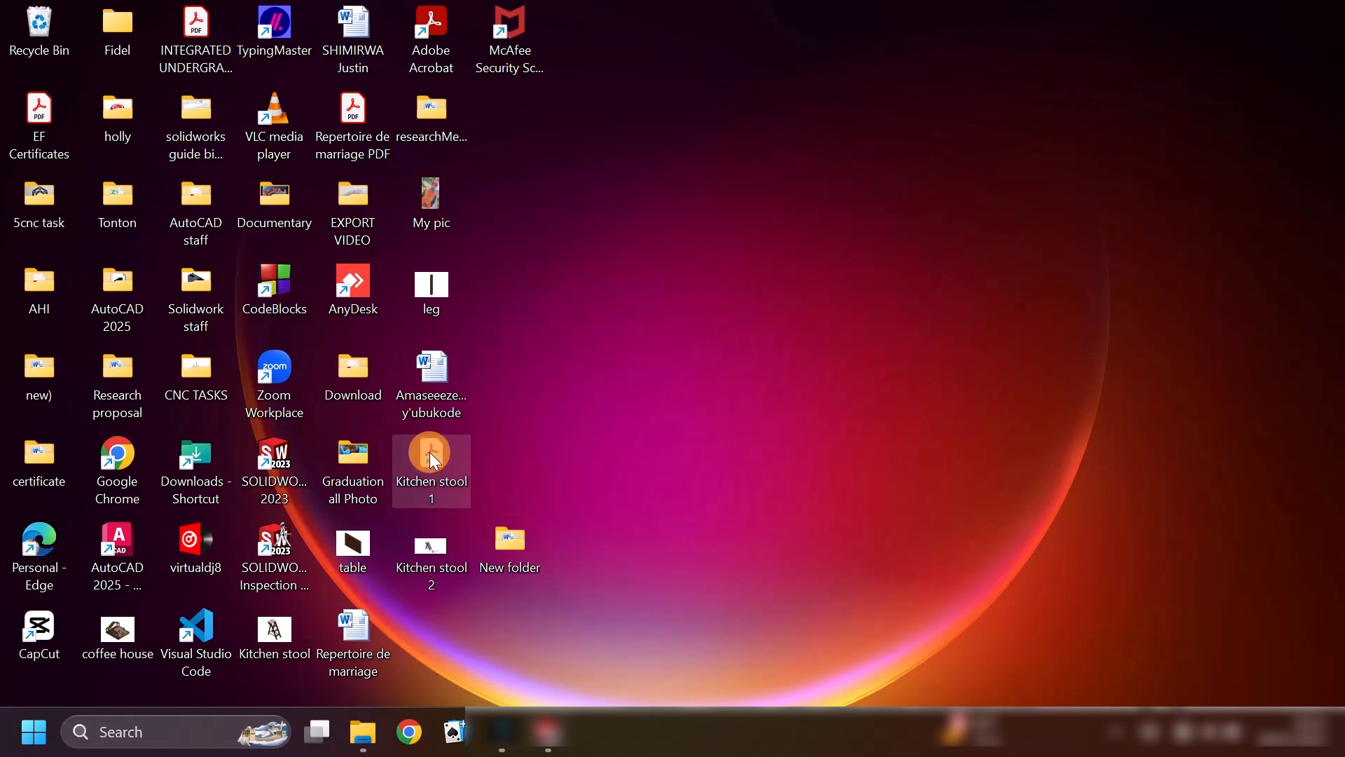
double_click(430, 452)
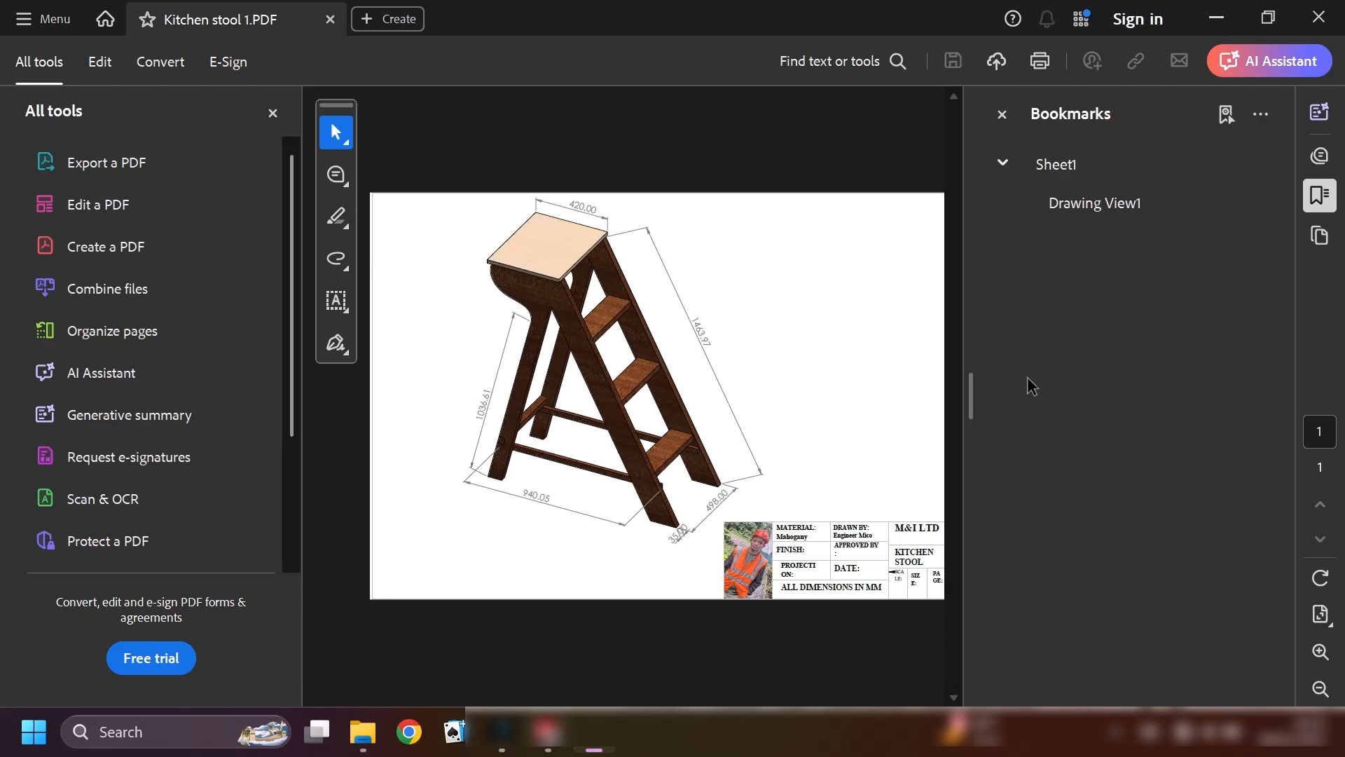
click(1319, 17)
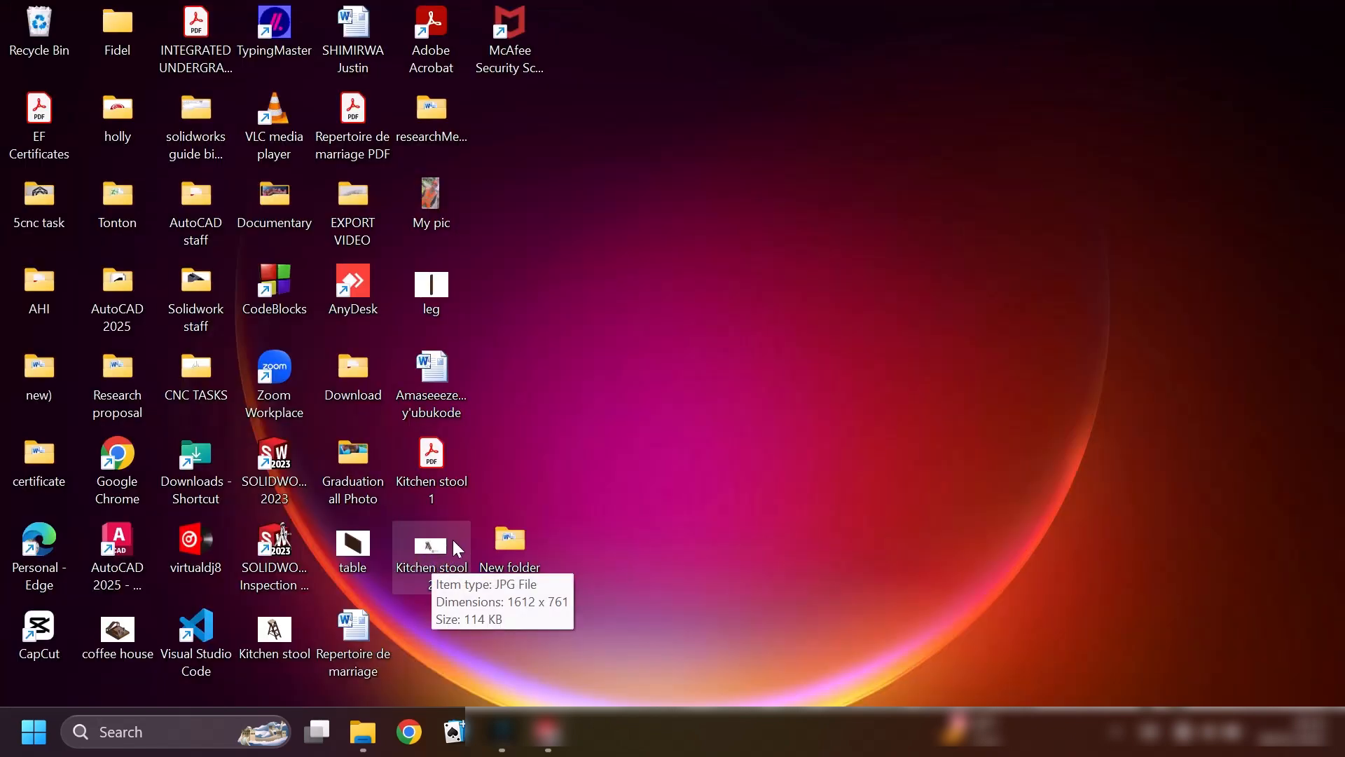
Open the exported "Kitchen stool 2" JPEG from the desktop in the image viewer and inspect the drawing's dimensions and title block.
double_click(442, 545)
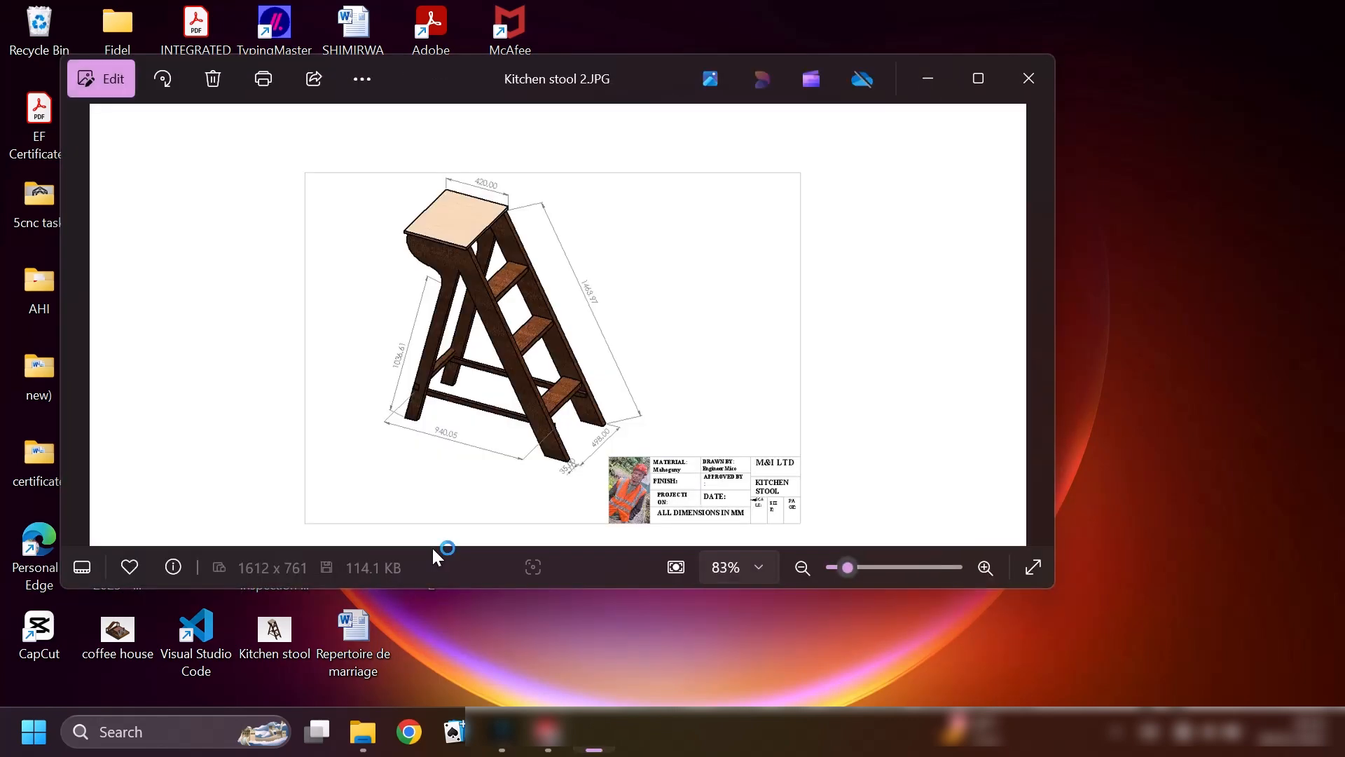
scroll(474, 477, up, 3)
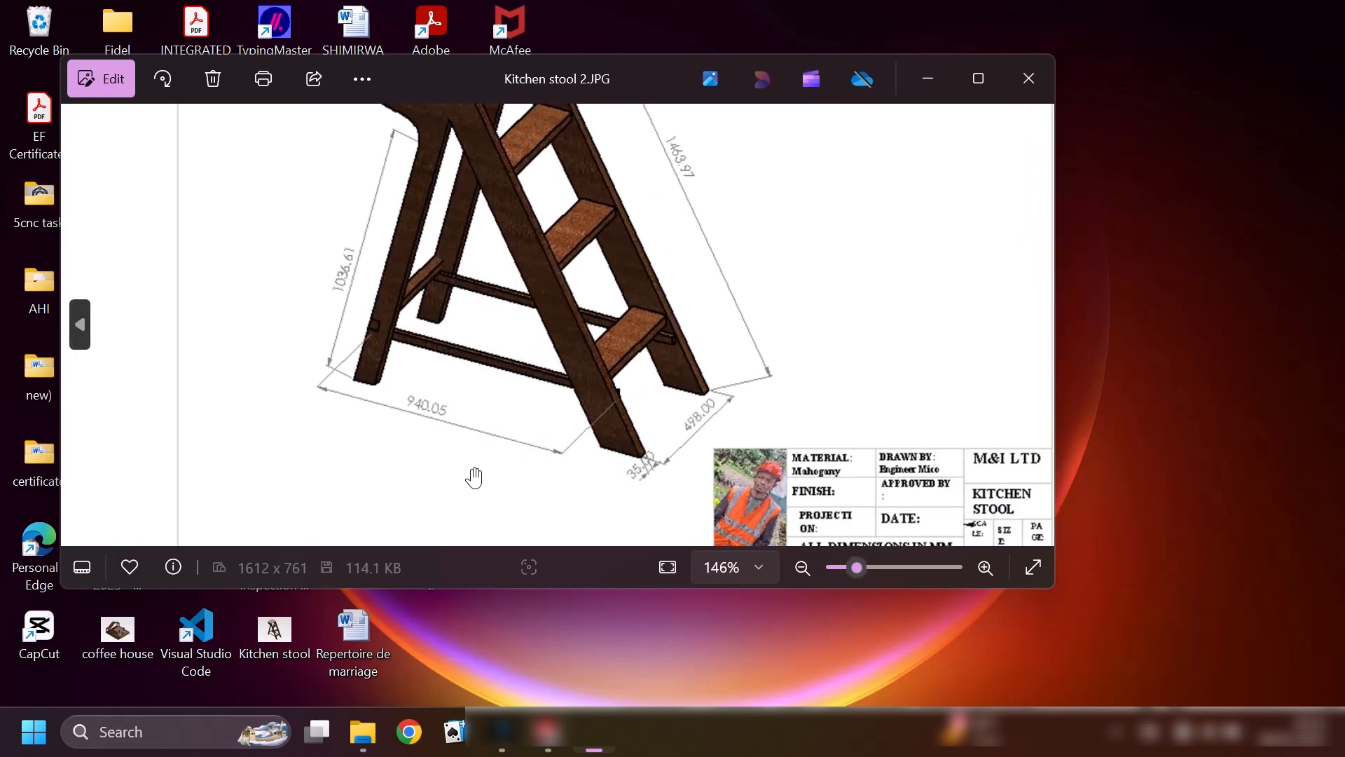
scroll(685, 424, down, 3)
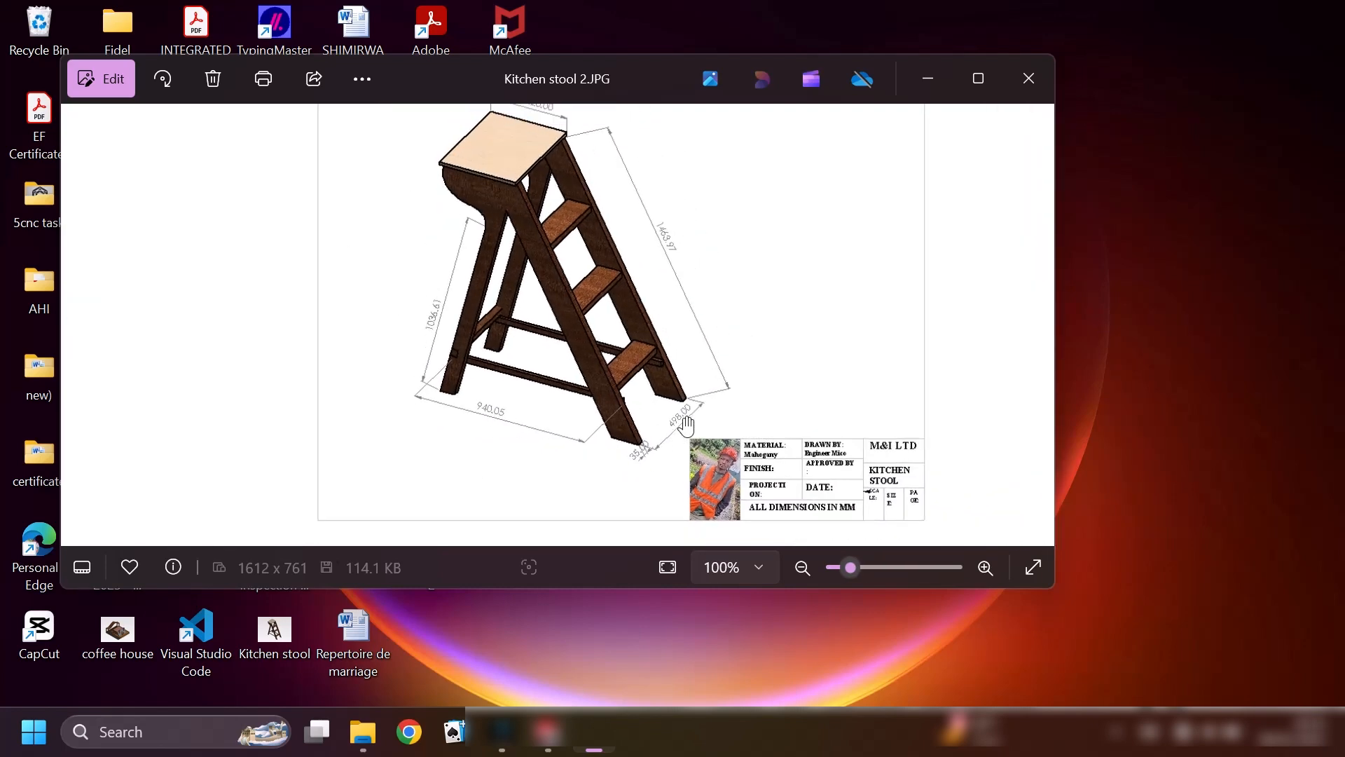
scroll(683, 424, down, 2)
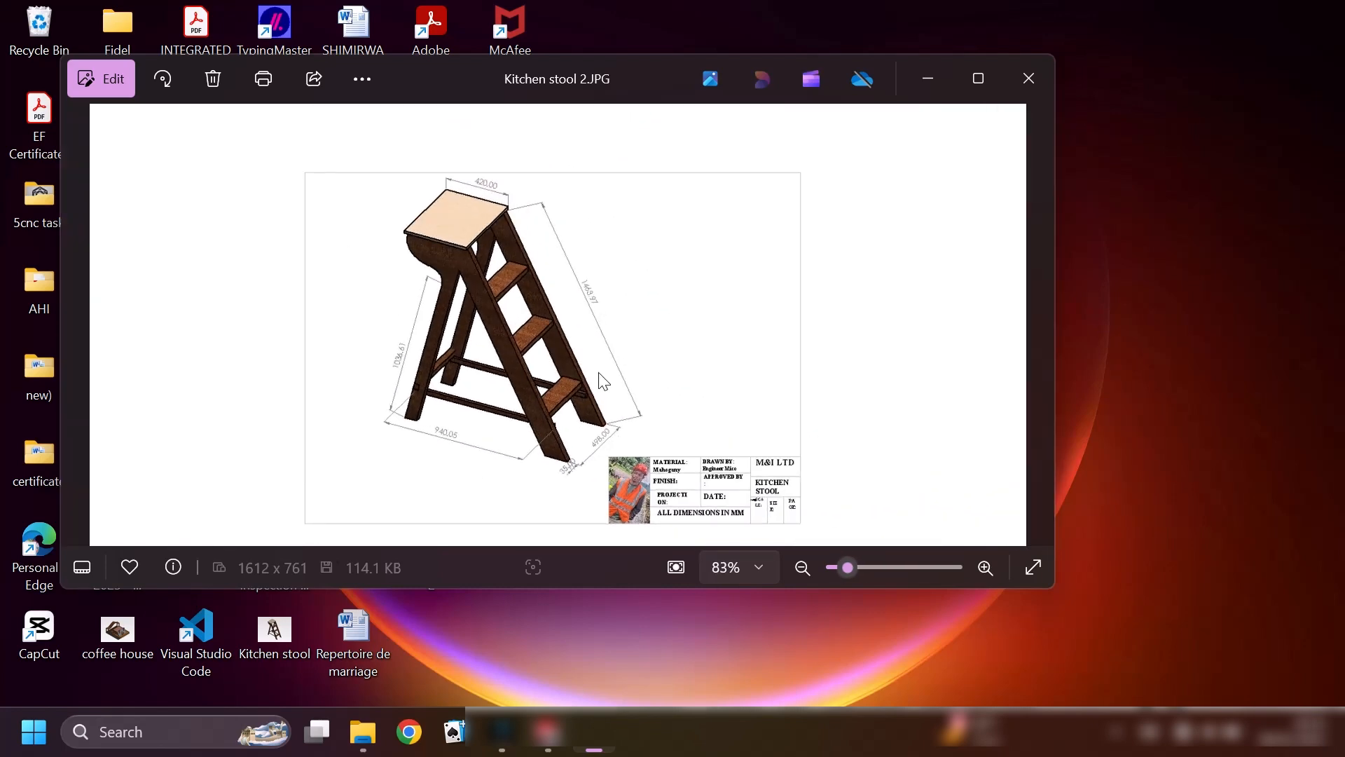